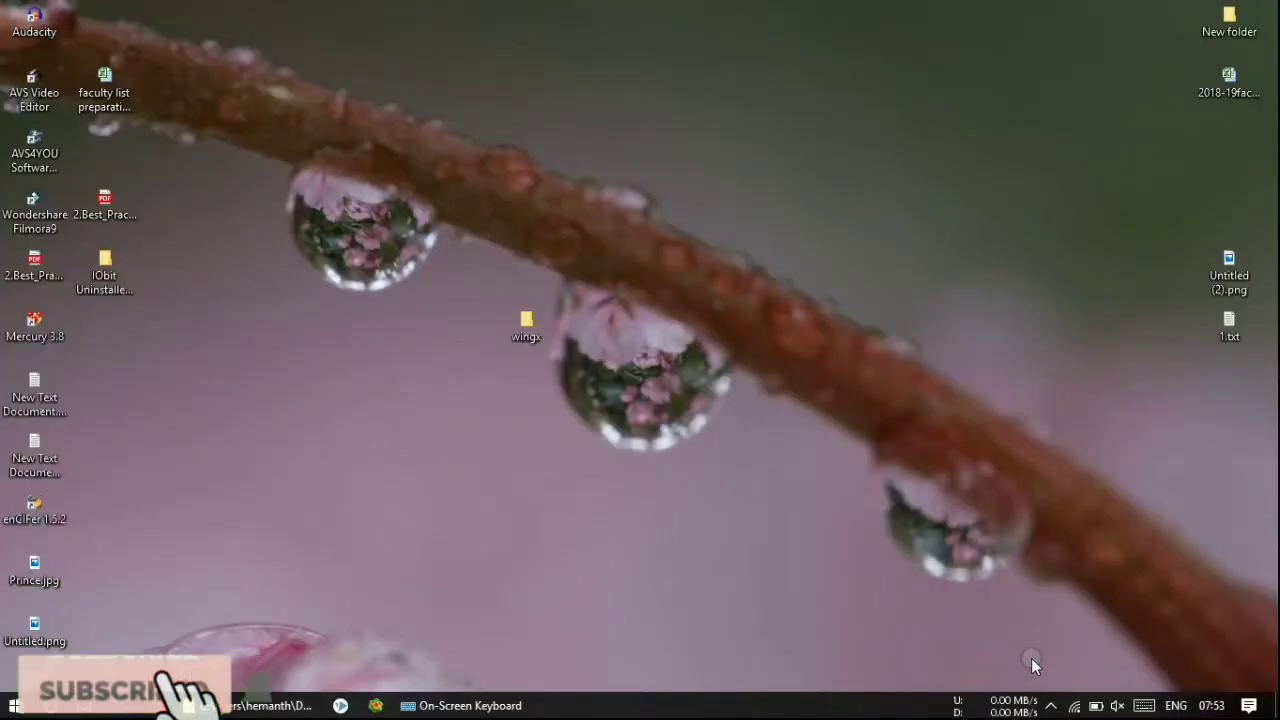
- Refresh the desktop and select the wingx folder on it
{"action": "left_click", "coordinate": [1050, 706]}
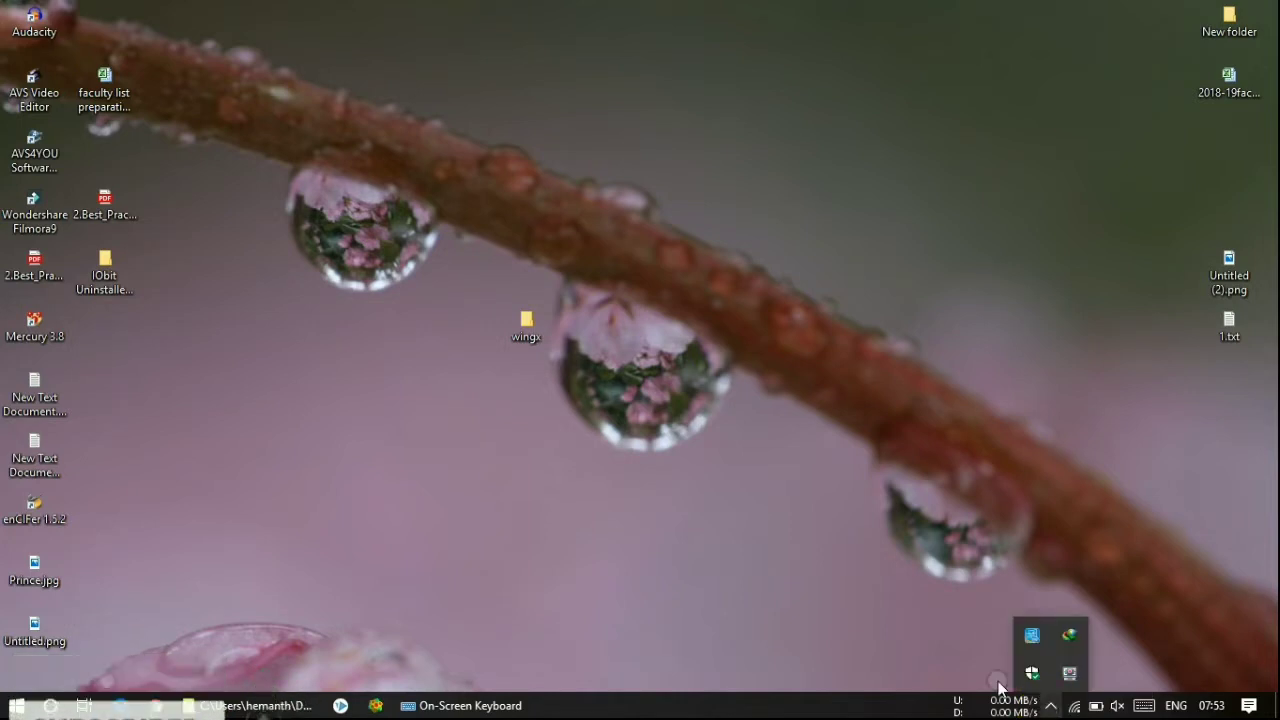
{"action": "right_click", "coordinate": [641, 370]}
{"action": "left_click", "coordinate": [622, 424]}
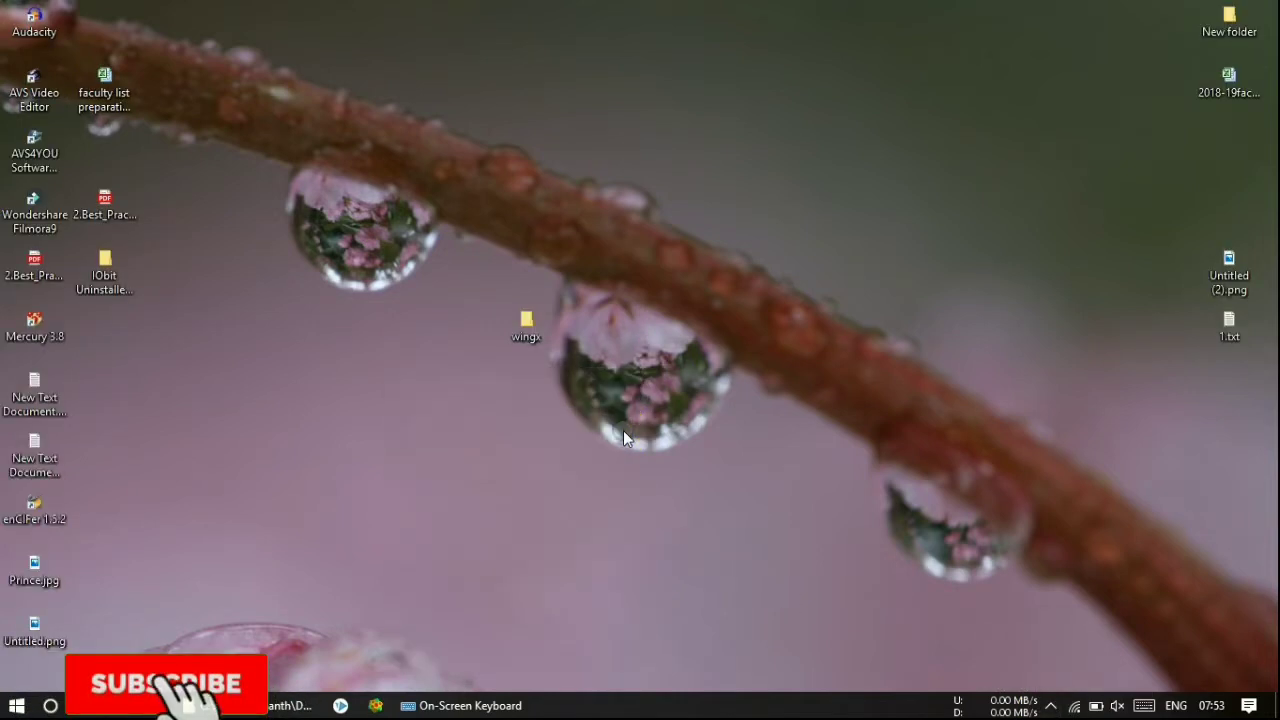
{"action": "left_click_drag", "start_coordinate": [453, 285], "coordinate": [604, 398]}
{"action": "left_click", "coordinate": [516, 390]}
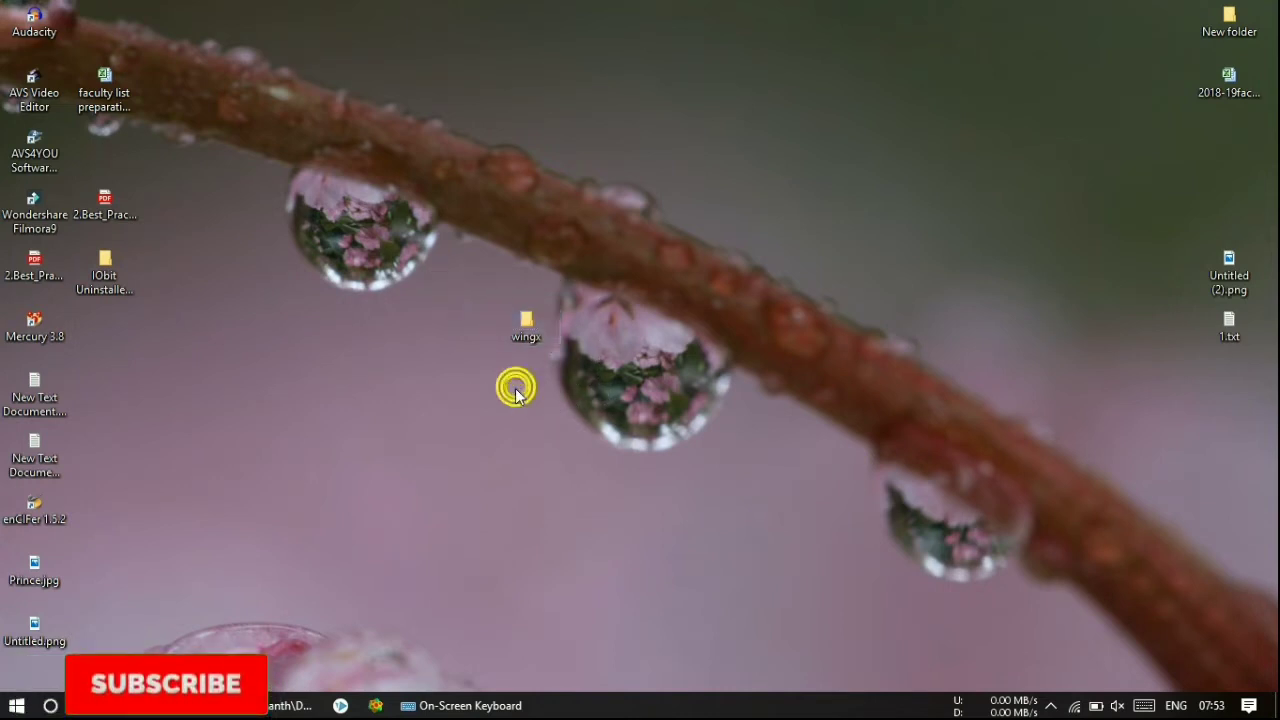
{"action": "left_click_drag", "start_coordinate": [477, 281], "coordinate": [583, 380]}
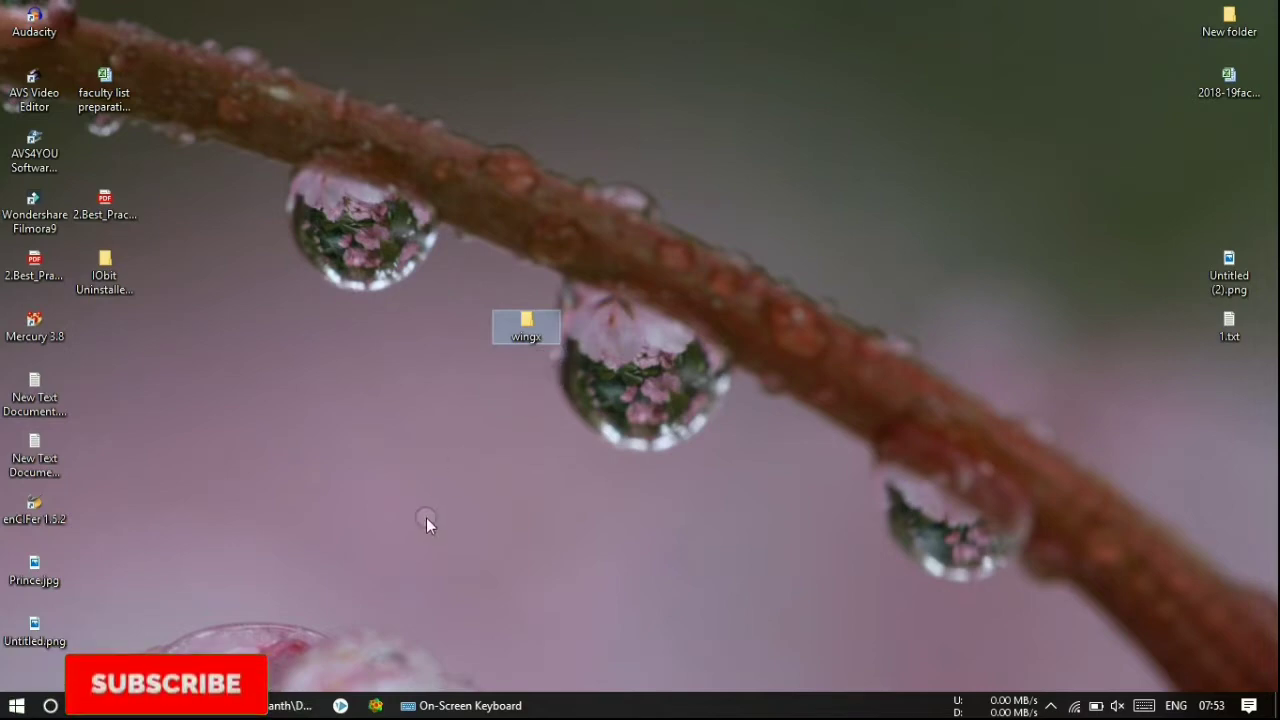
- Search for 'wingx' in a new Chrome tab and open the WinGX Program System page
{"action": "left_click", "coordinate": [198, 590]}
{"action": "key", "text": "ctrl+alt+c"}
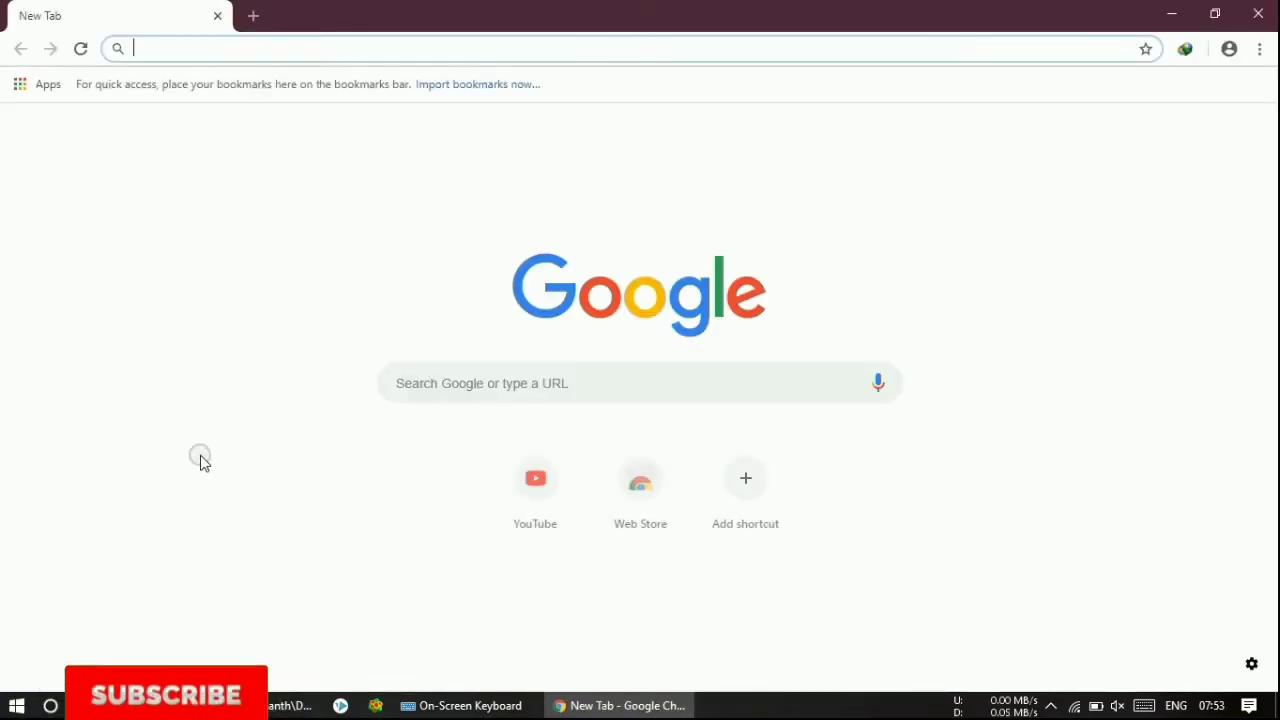
{"action": "type", "text": "wingx"}
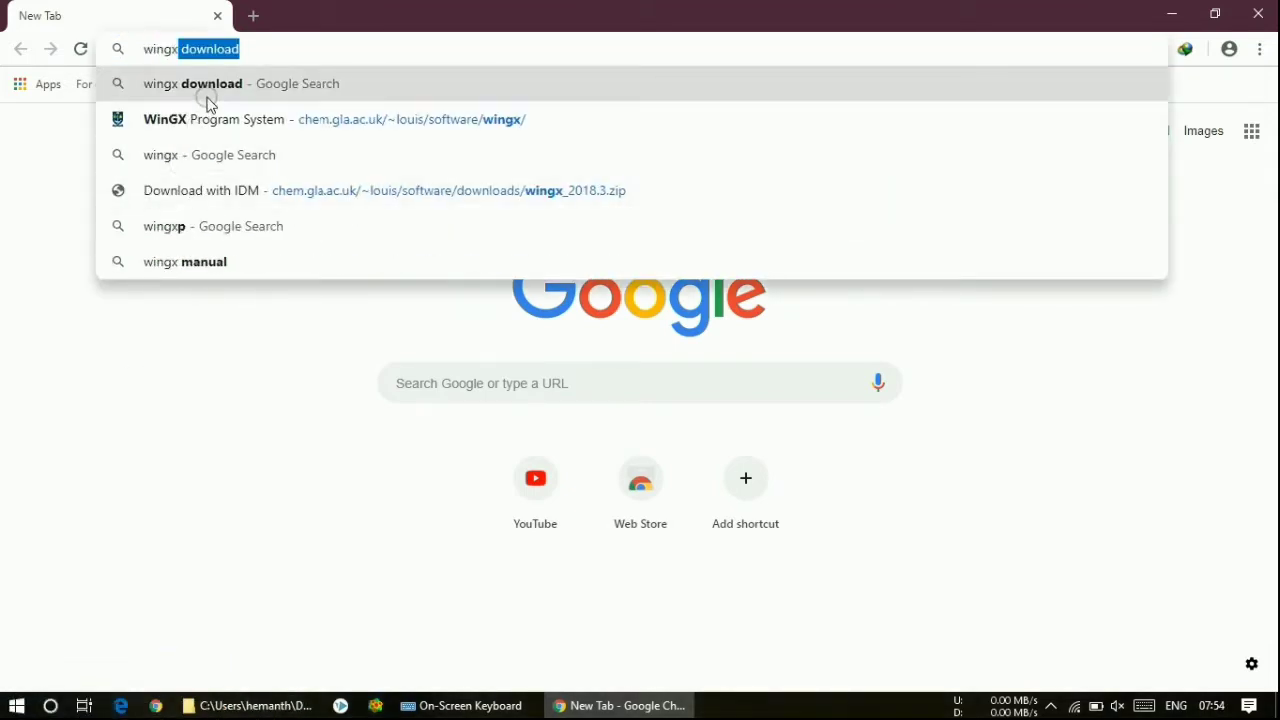
{"action": "left_click", "coordinate": [205, 121]}
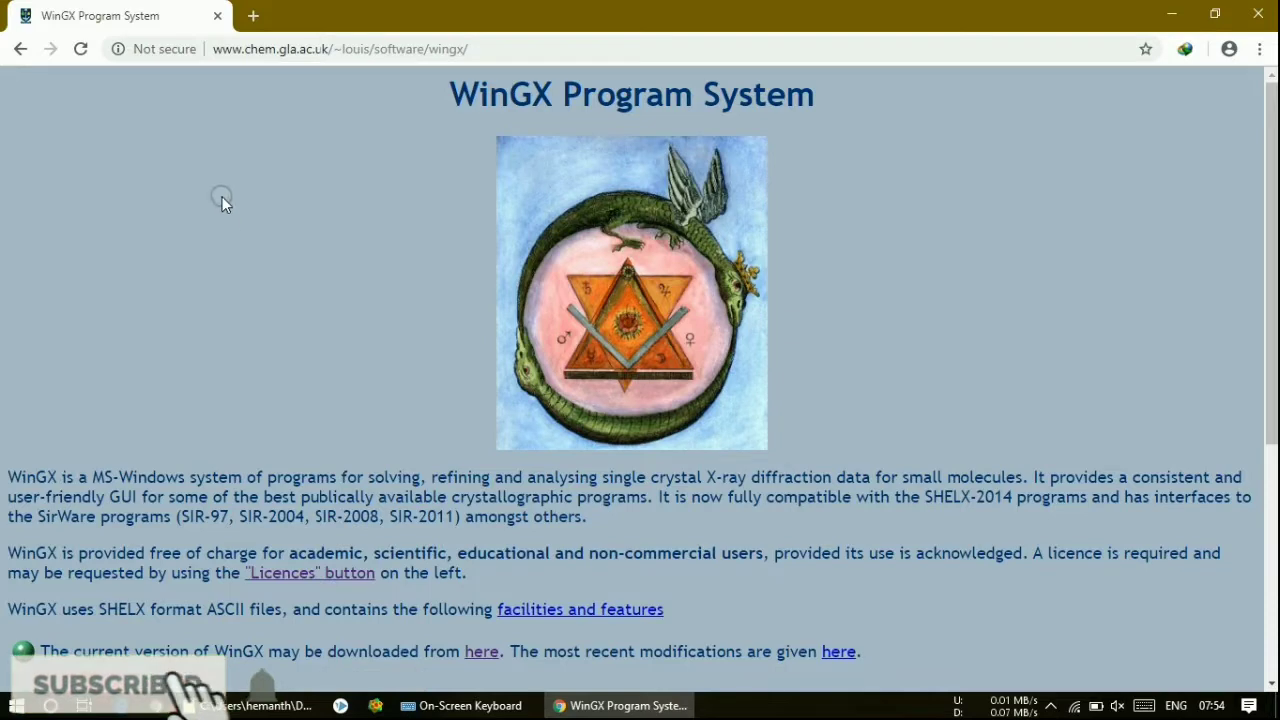
- Follow the download link on the WinGX page to the Software Downloads page
{"action": "left_click_drag", "start_coordinate": [452, 94], "coordinate": [800, 94]}
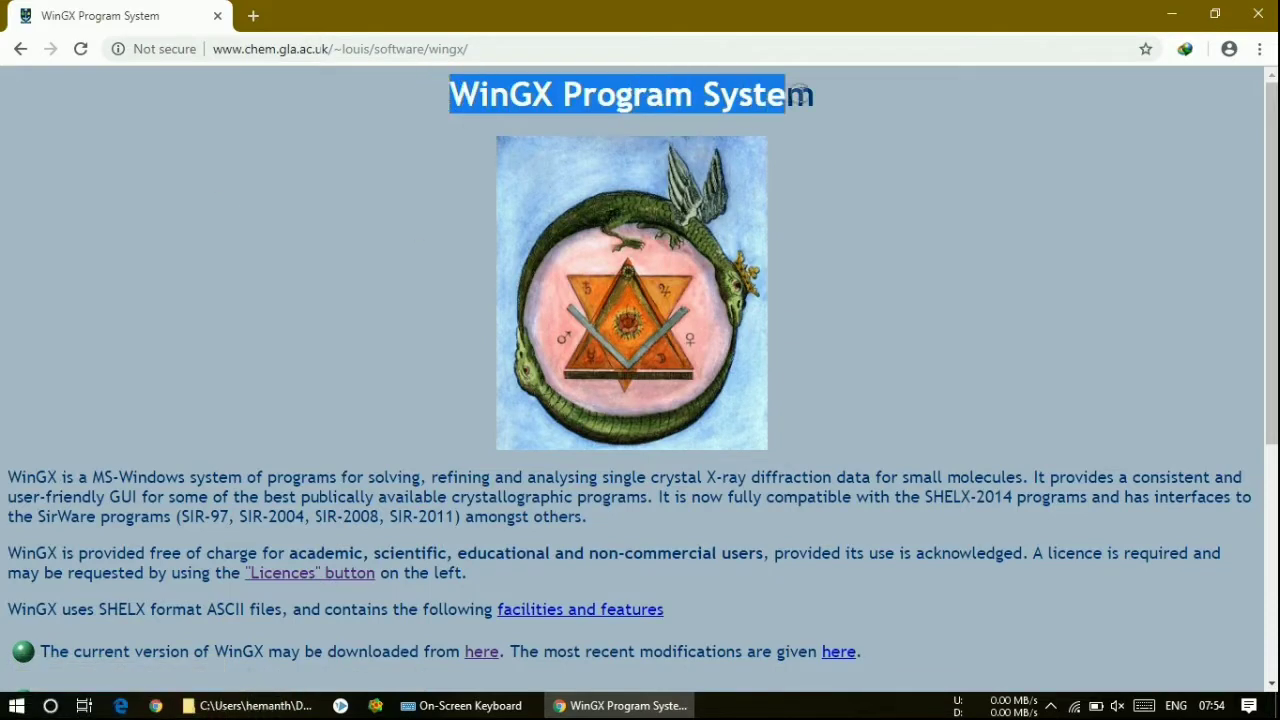
{"action": "left_click", "coordinate": [280, 256]}
{"action": "scroll", "coordinate": [280, 256], "scroll_direction": "down", "scroll_amount": 2}
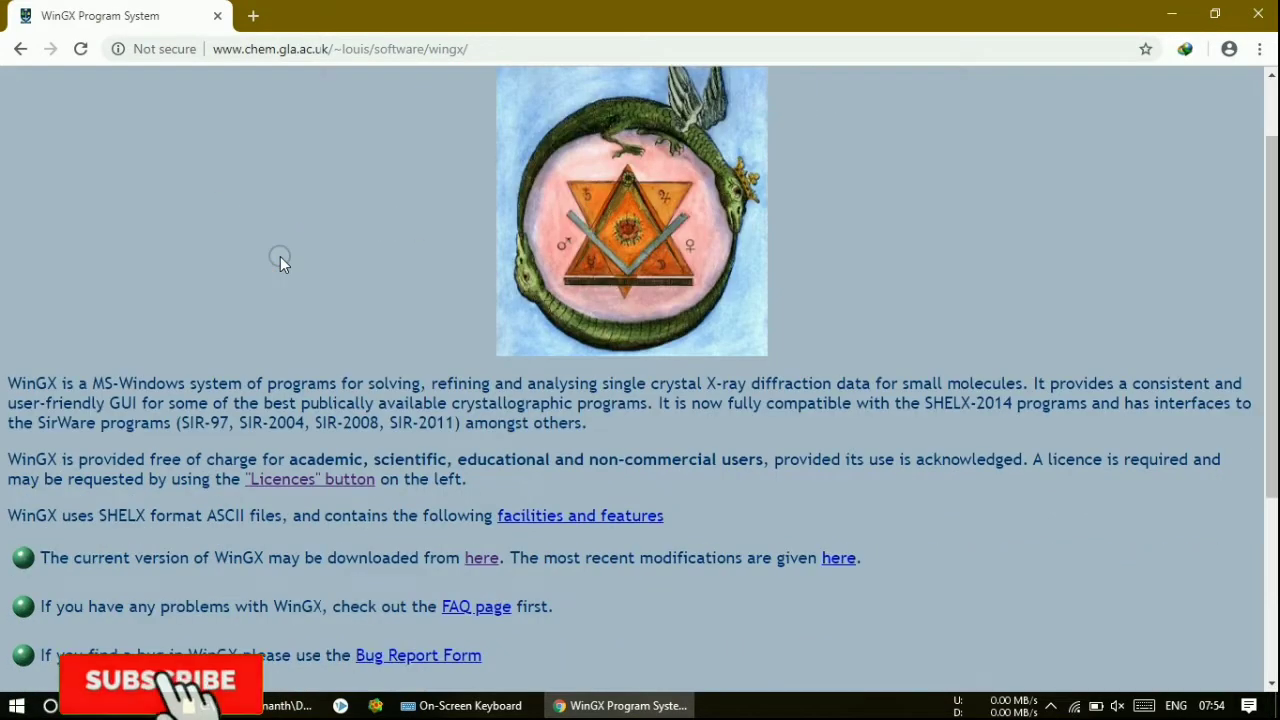
{"action": "scroll", "coordinate": [292, 263], "scroll_direction": "down", "scroll_amount": 1}
{"action": "left_click_drag", "start_coordinate": [47, 372], "coordinate": [400, 391]}
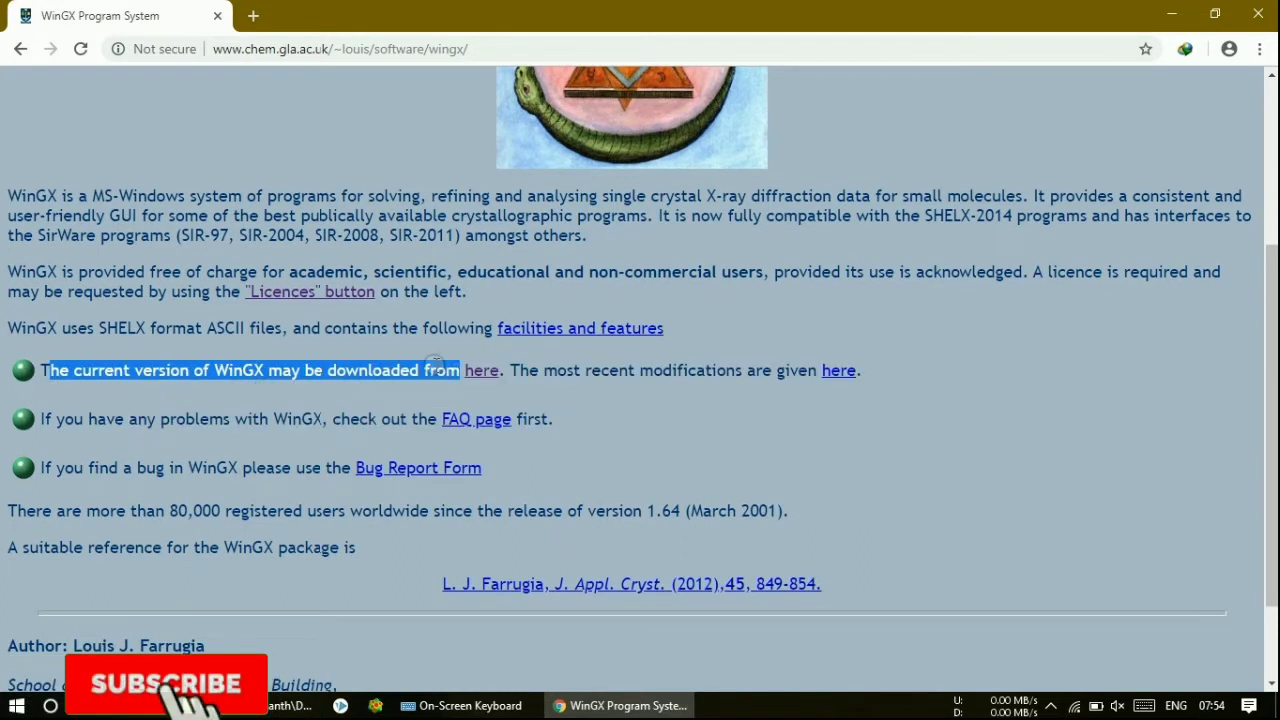
{"action": "left_click", "coordinate": [437, 366]}
{"action": "left_click", "coordinate": [480, 370]}
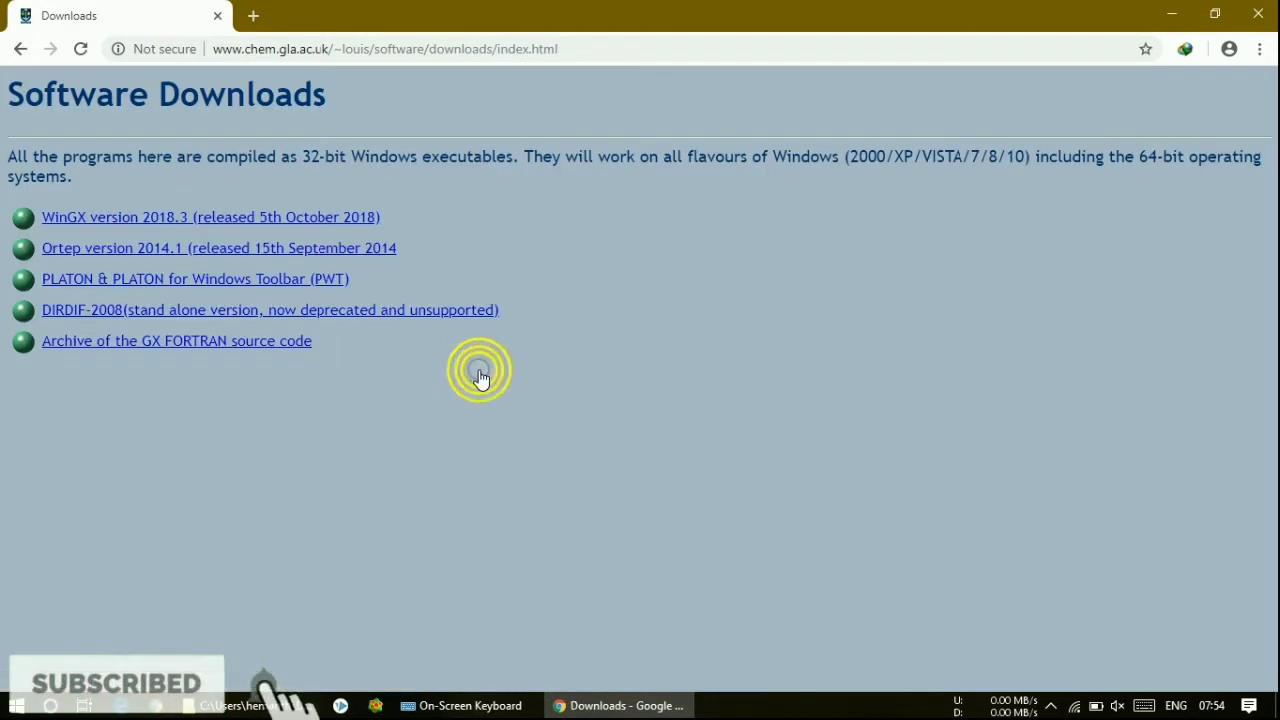
- Download WinGX version 2018.3 and Ortep version 2014.1, then go back
{"action": "left_click", "coordinate": [190, 222]}
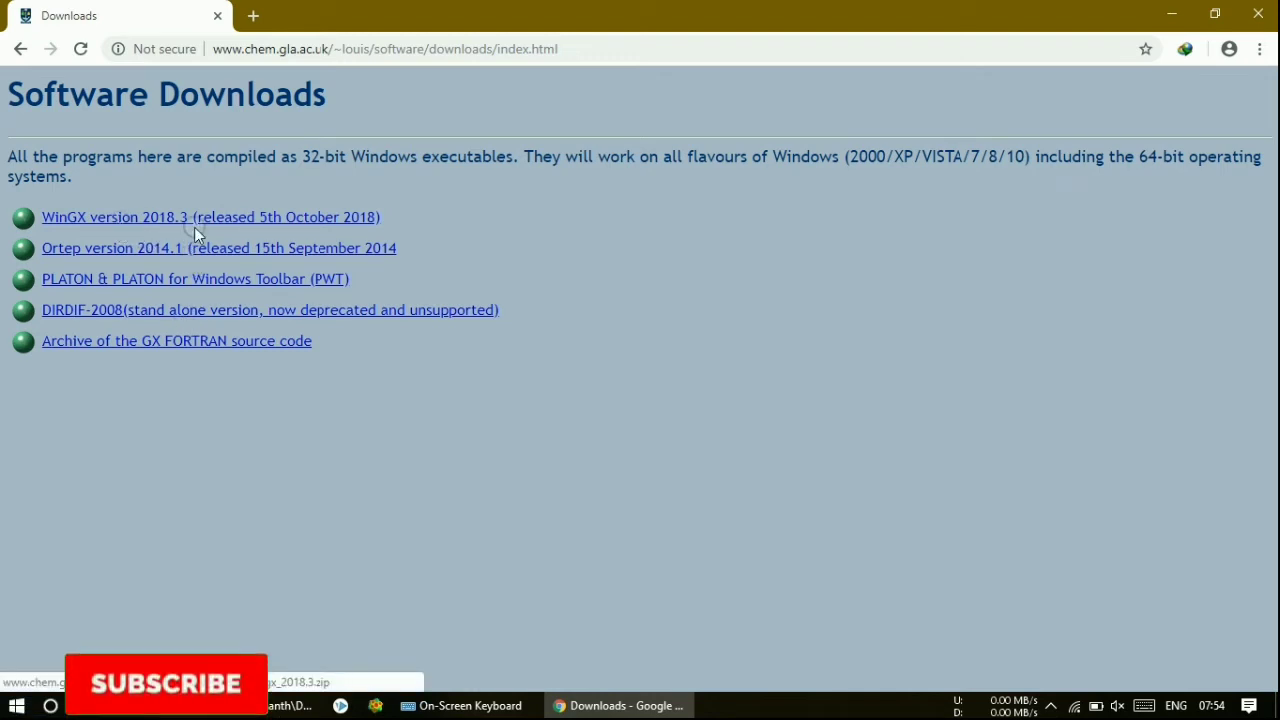
{"action": "left_click", "coordinate": [148, 248]}
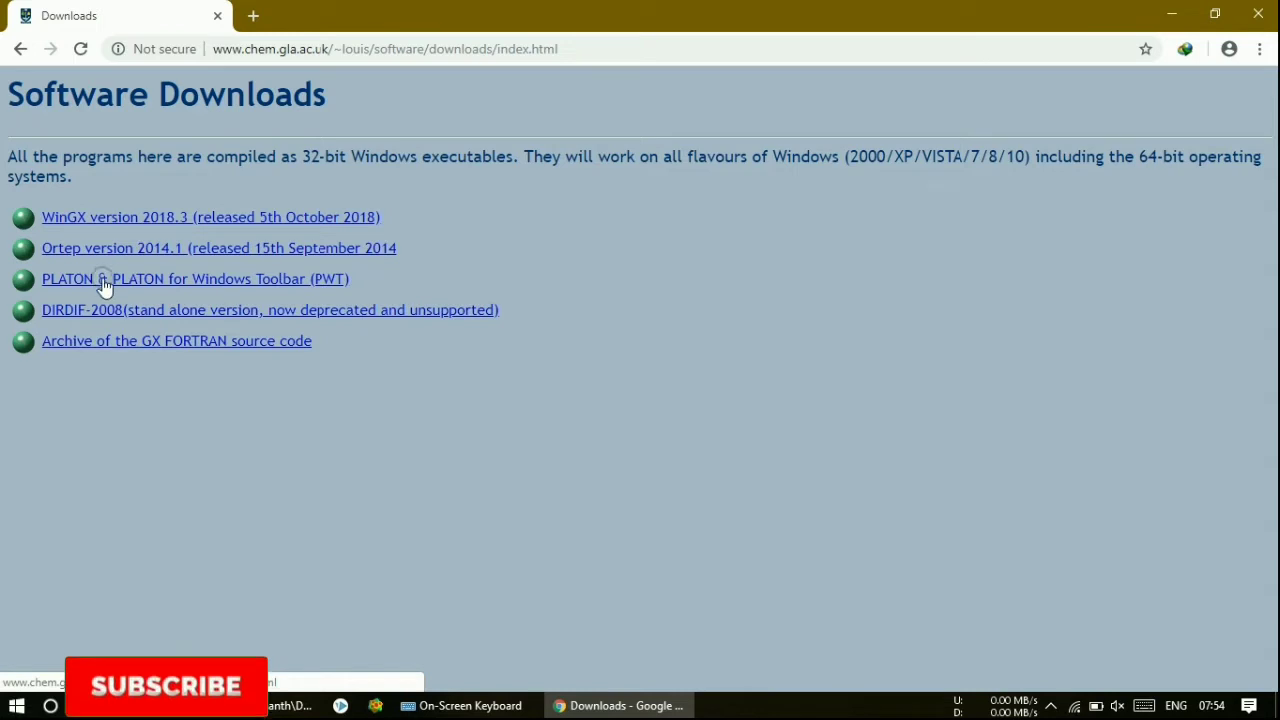
{"action": "left_click", "coordinate": [21, 52]}
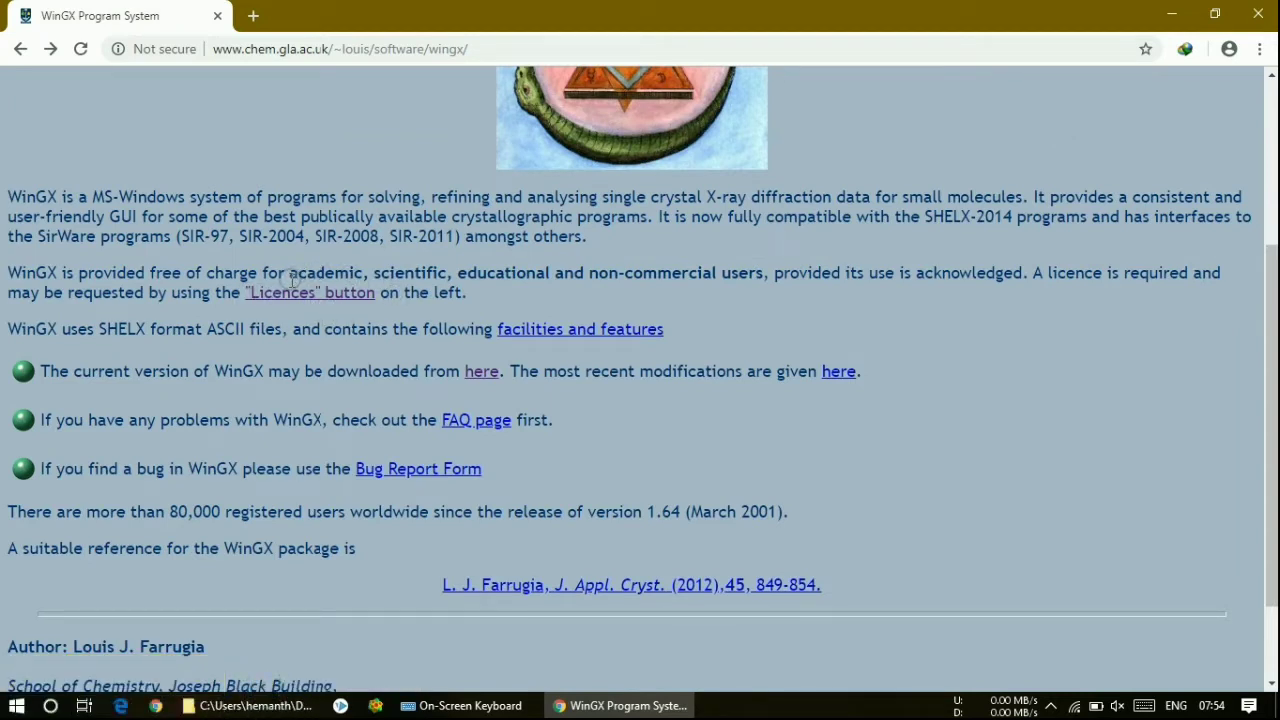
- Read who may use WinGX free of charge, then follow the Licences link
{"action": "left_click_drag", "start_coordinate": [290, 273], "coordinate": [764, 270]}
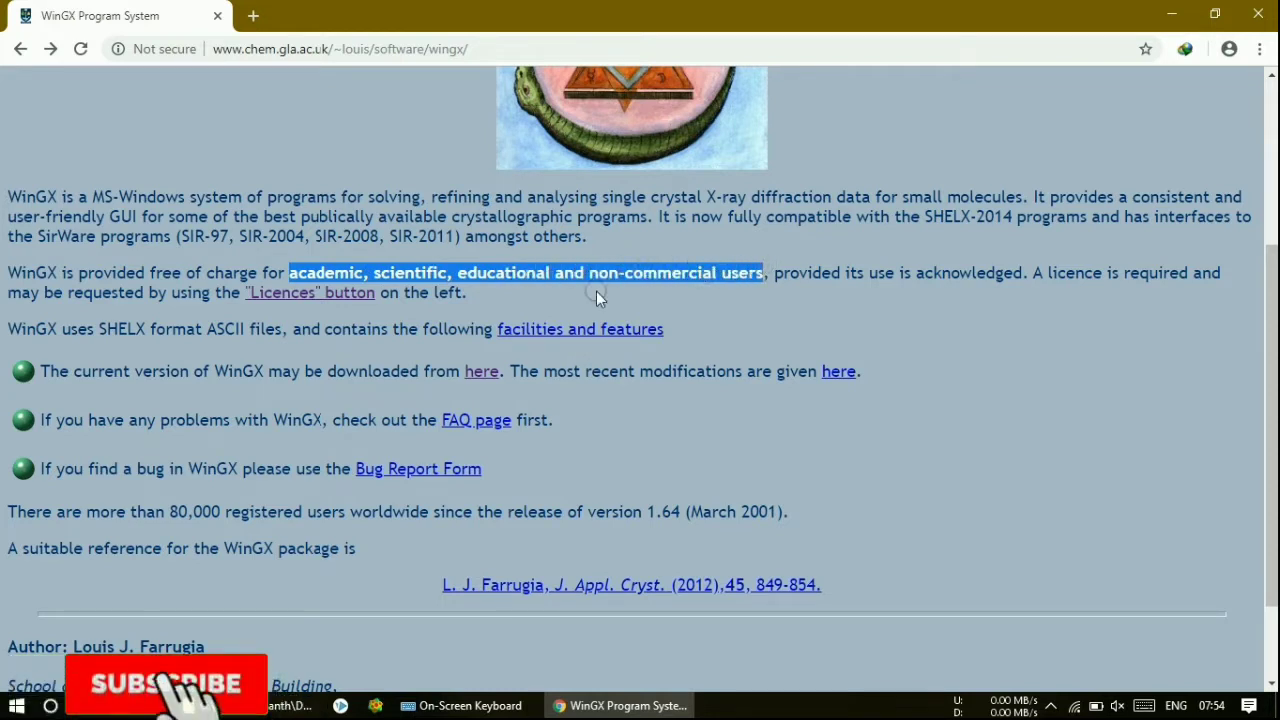
{"action": "left_click", "coordinate": [281, 325]}
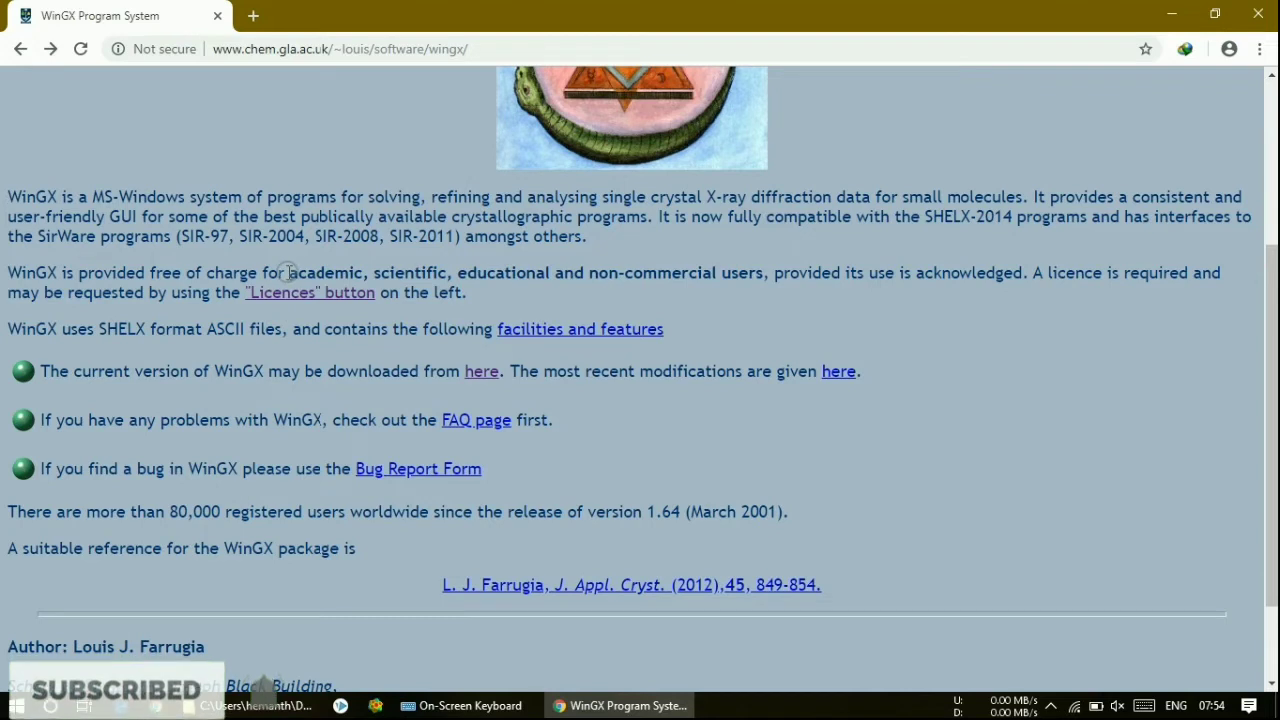
{"action": "left_click_drag", "start_coordinate": [289, 273], "coordinate": [697, 273]}
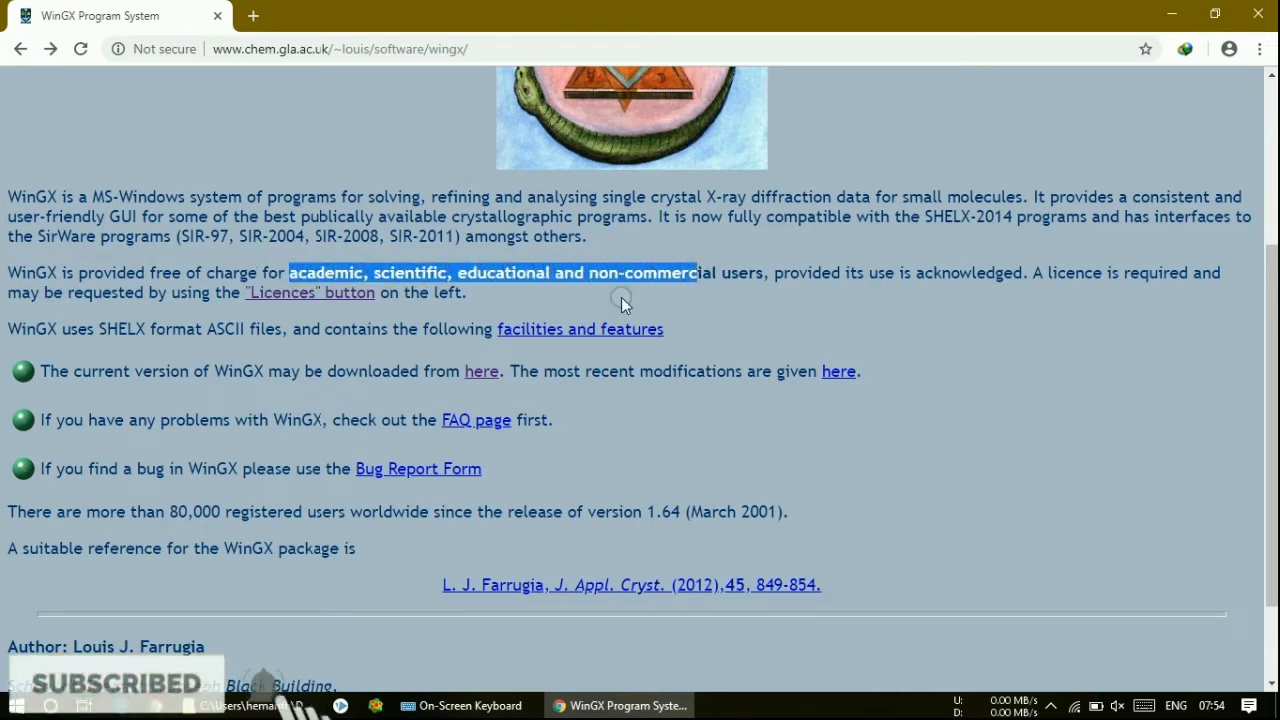
{"action": "left_click", "coordinate": [386, 333]}
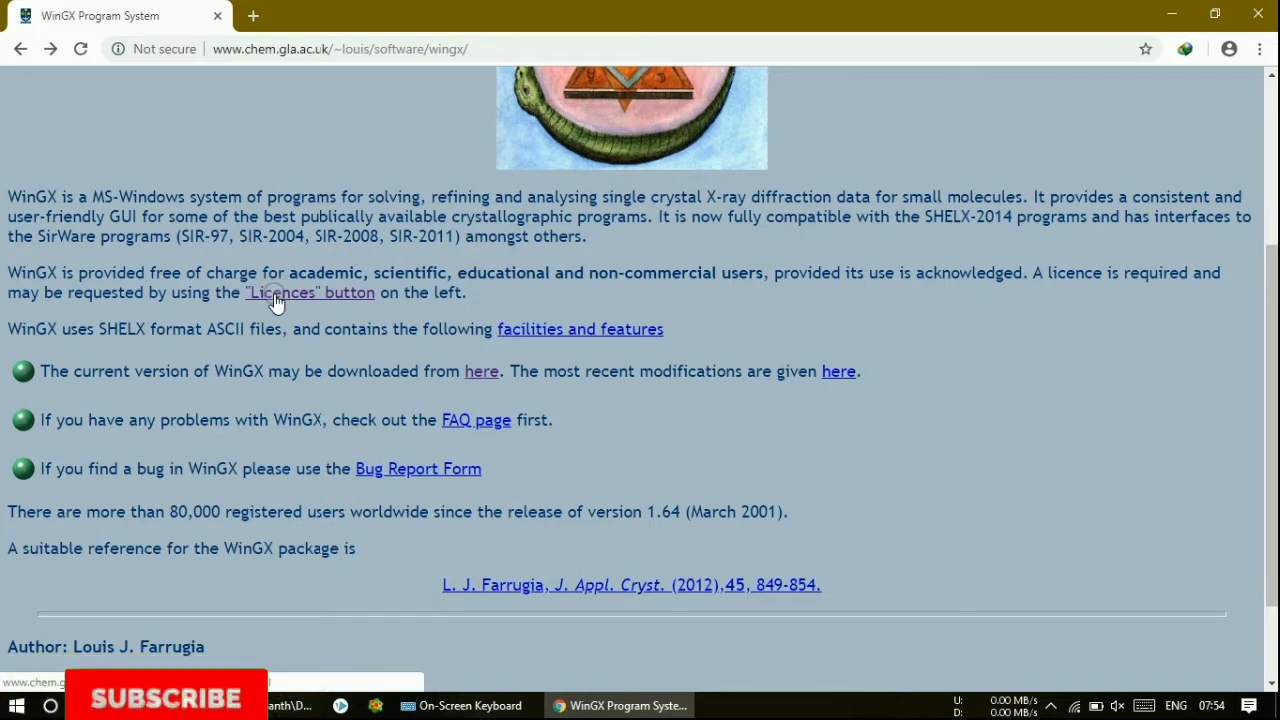
{"action": "left_click", "coordinate": [272, 294]}
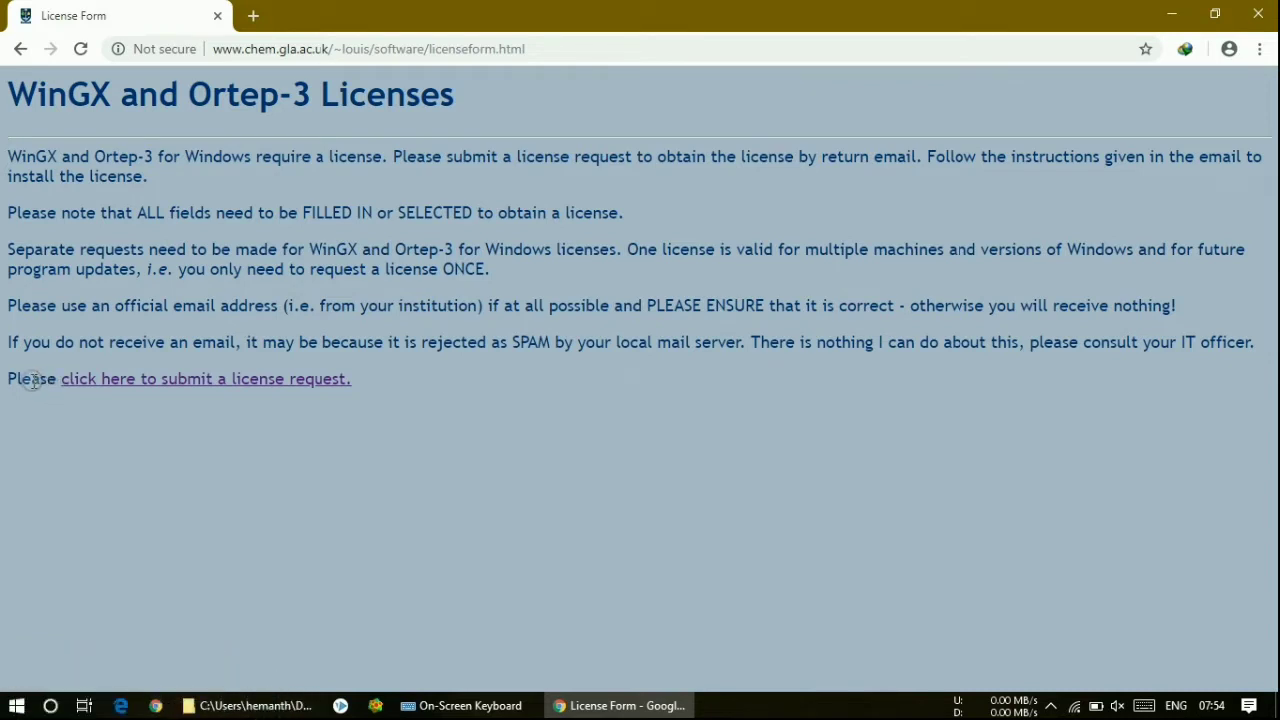
- Open the licence request form and choose WinGX and Windows 10
{"action": "left_click_drag", "start_coordinate": [32, 380], "coordinate": [375, 388]}
{"action": "left_click", "coordinate": [138, 382]}
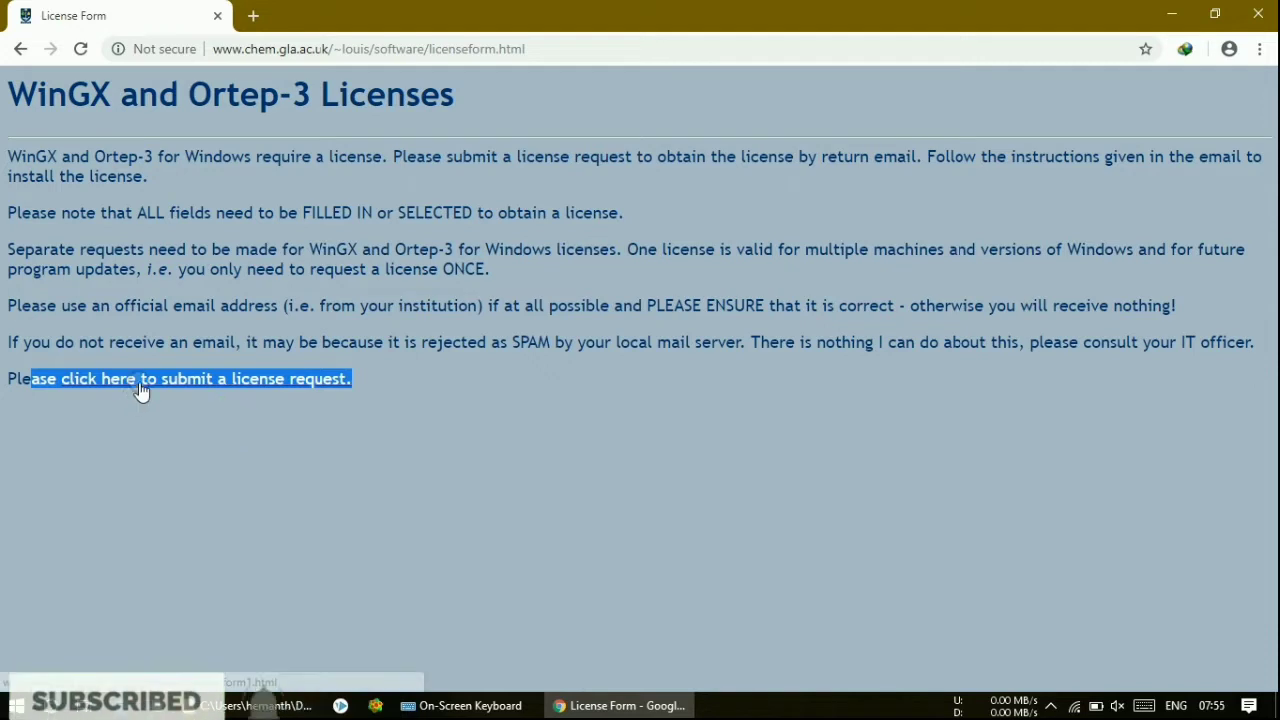
{"action": "left_click", "coordinate": [85, 191]}
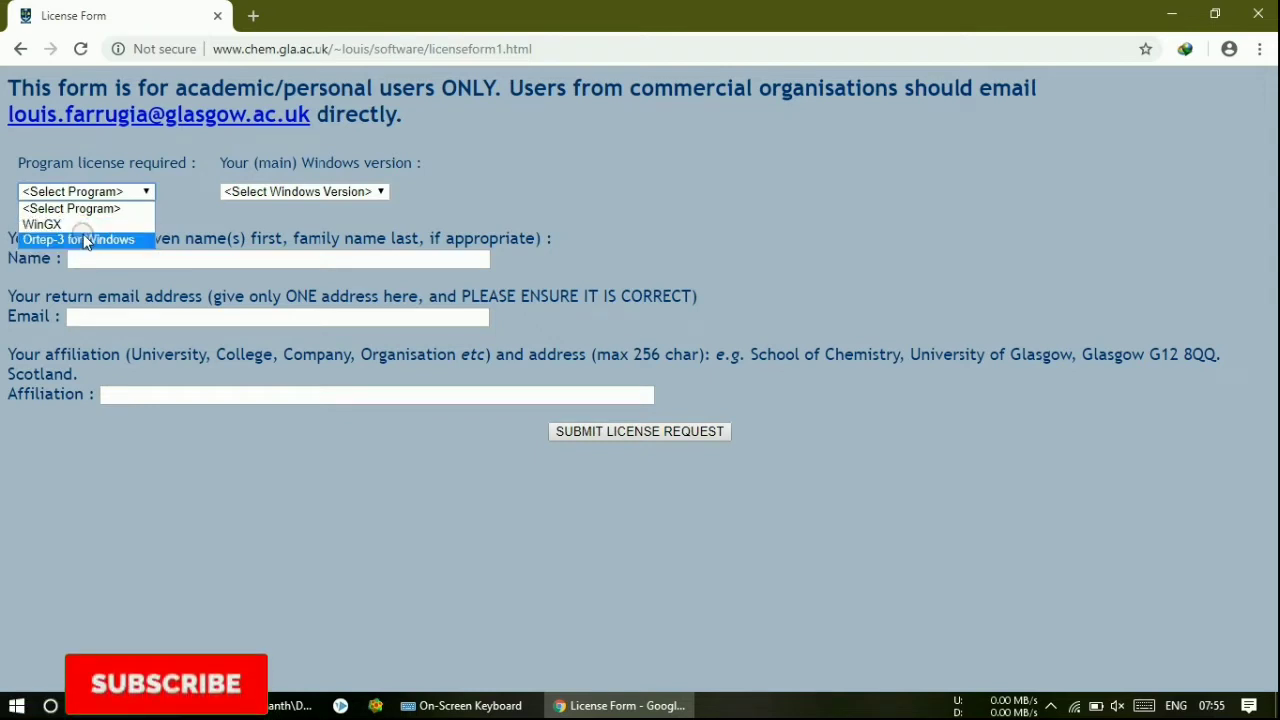
{"action": "left_click", "coordinate": [84, 228]}
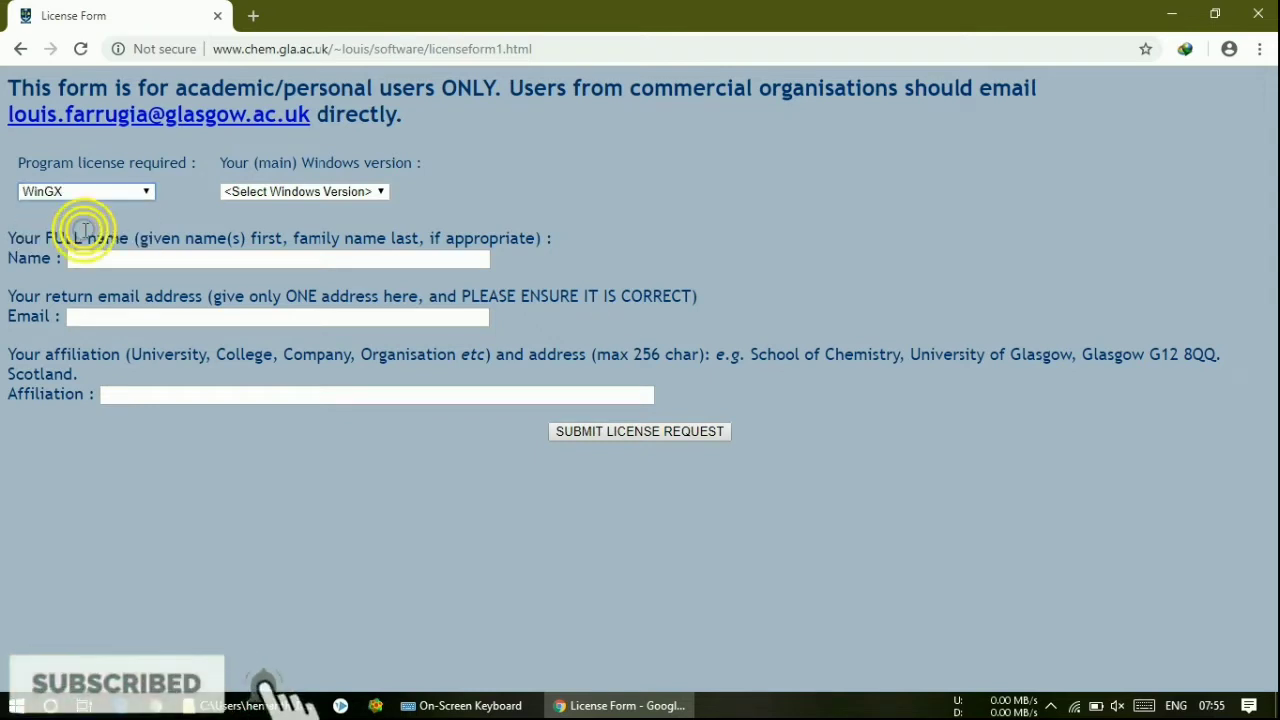
{"action": "left_click", "coordinate": [274, 195]}
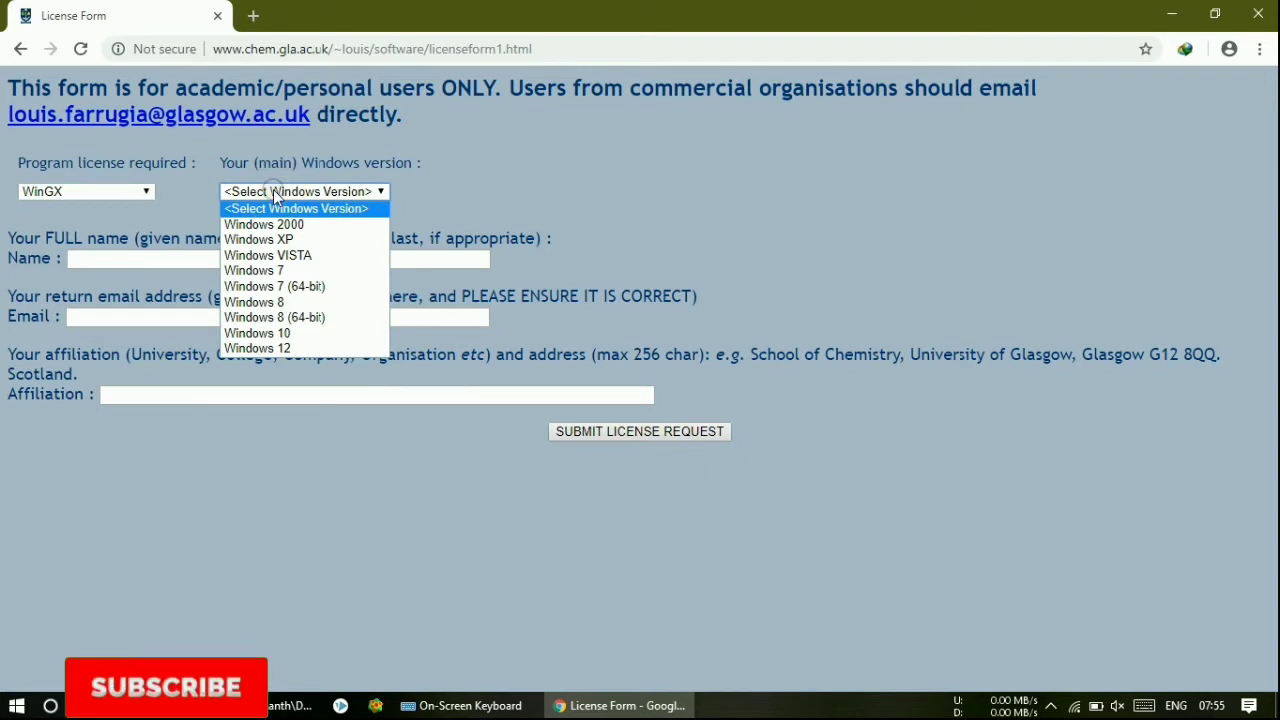
{"action": "left_click", "coordinate": [265, 335]}
- Move through the full name, e-mail and affiliation fields, leaving them ready for entry
{"action": "left_click", "coordinate": [106, 260]}
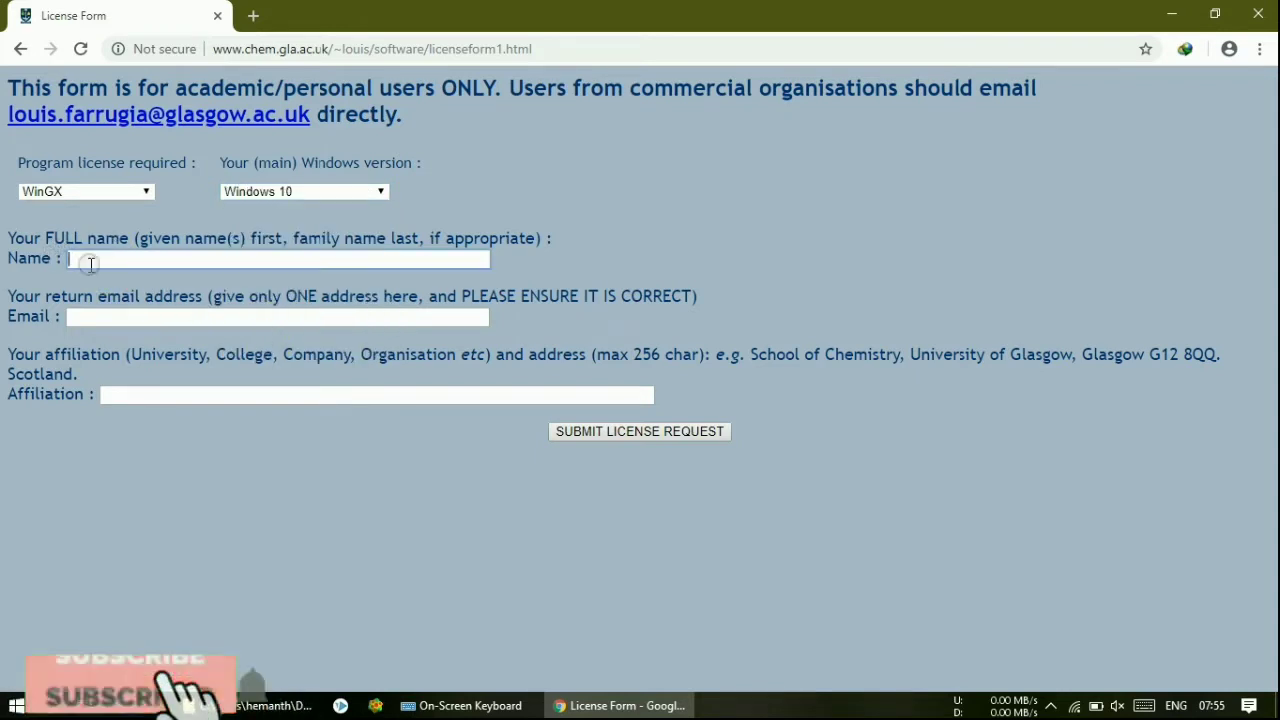
{"action": "left_click", "coordinate": [80, 318]}
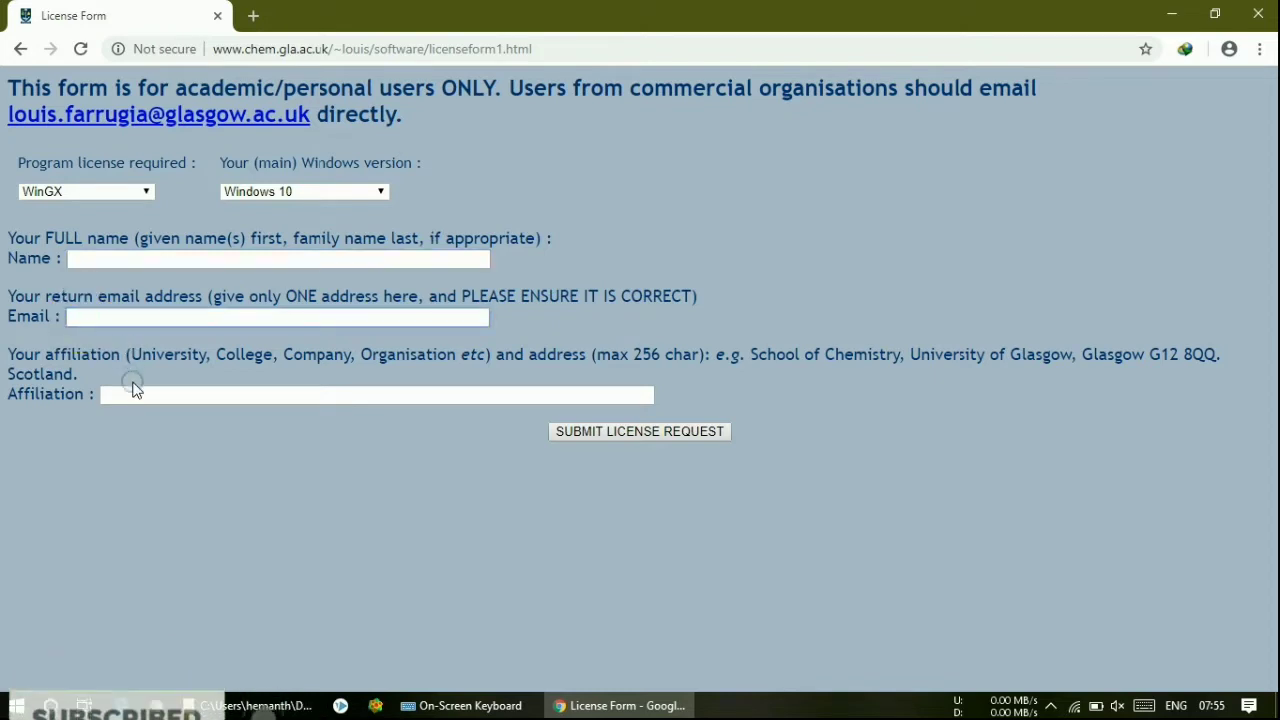
{"action": "left_click", "coordinate": [127, 389]}
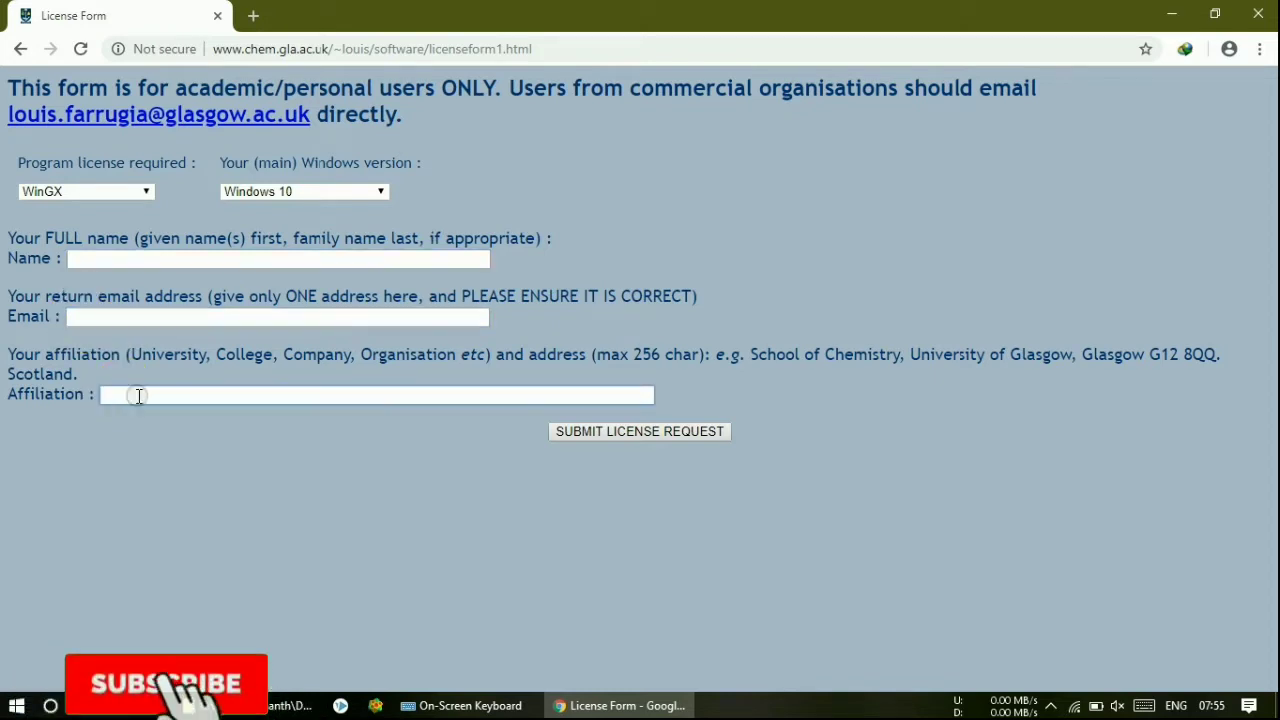
{"action": "left_click_drag", "start_coordinate": [130, 358], "coordinate": [410, 358]}
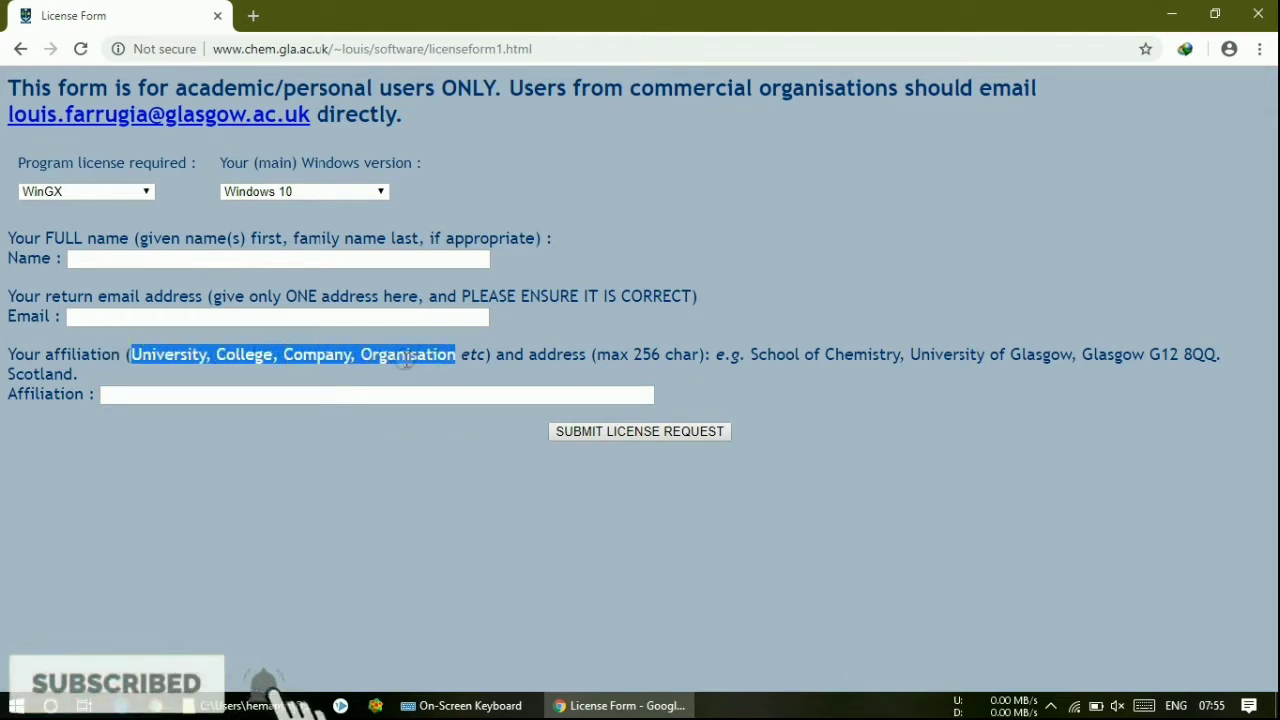
{"action": "left_click", "coordinate": [405, 362]}
{"action": "left_click", "coordinate": [297, 394]}
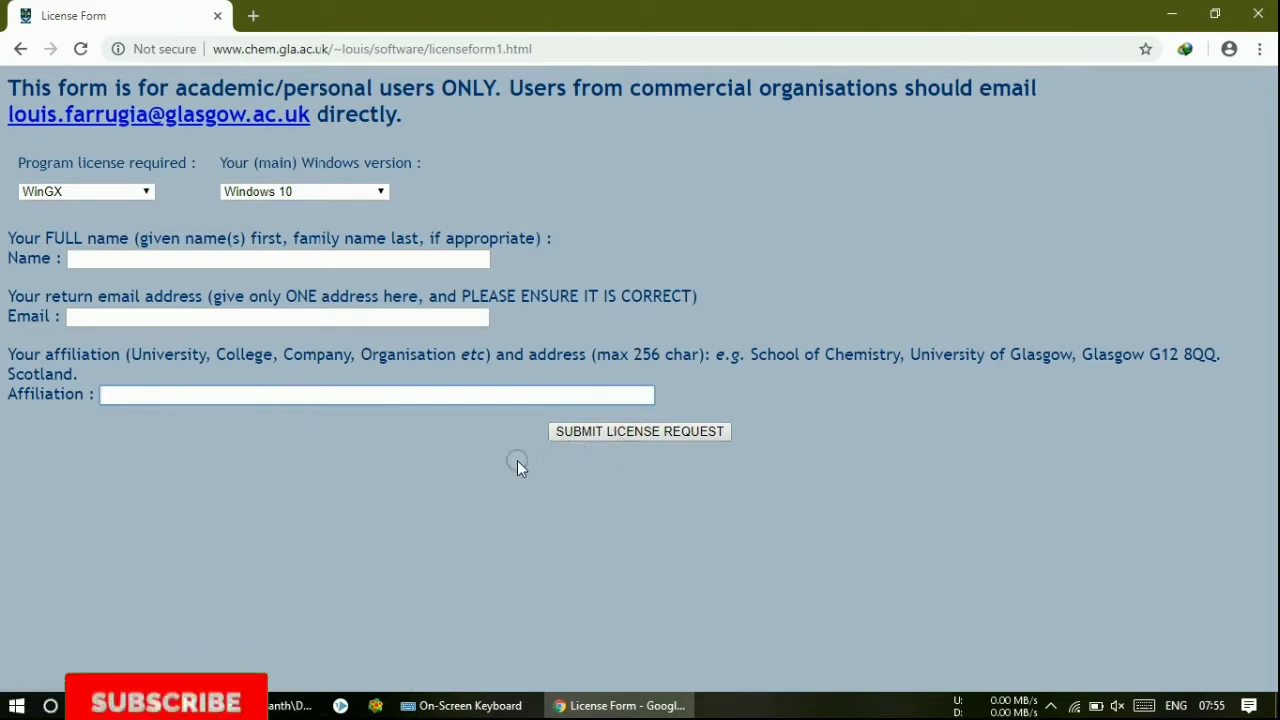
- Minimize Chrome and open wingx > licence > WinGX-licence.txt
{"action": "left_click", "coordinate": [1168, 14]}
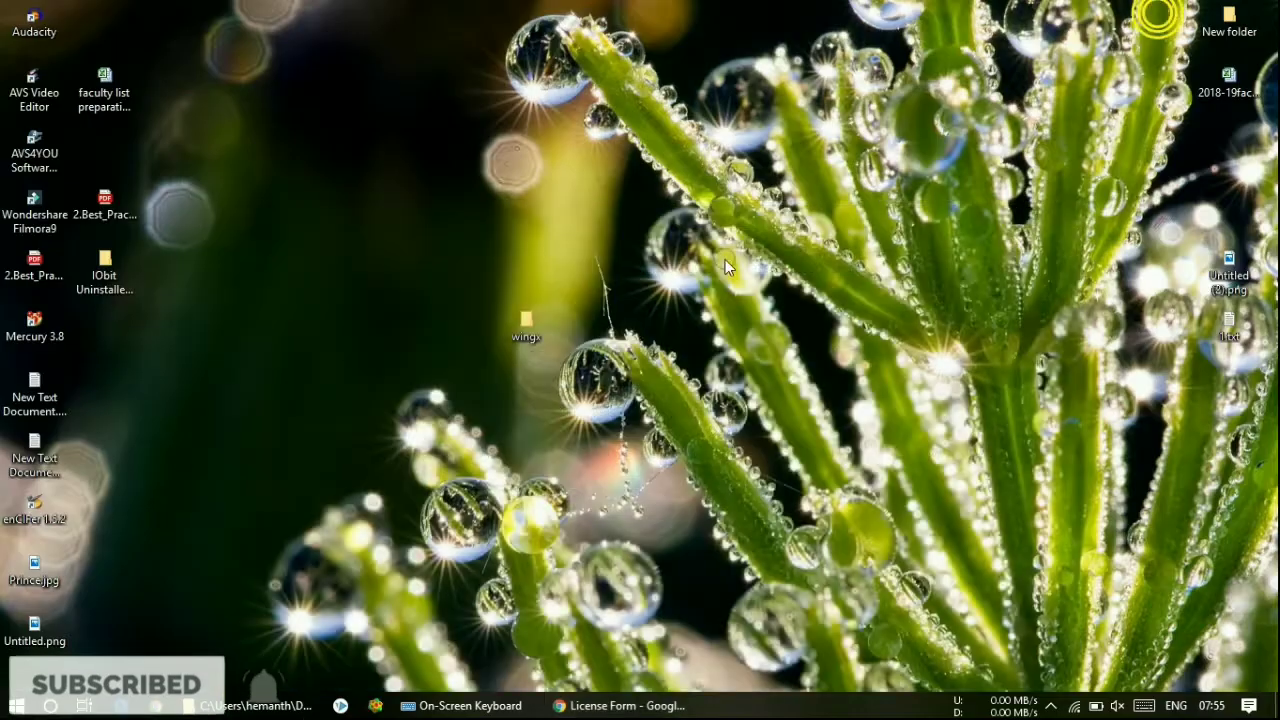
{"action": "double_click", "coordinate": [530, 338]}
{"action": "left_click", "coordinate": [352, 211]}
{"action": "double_click", "coordinate": [374, 249]}
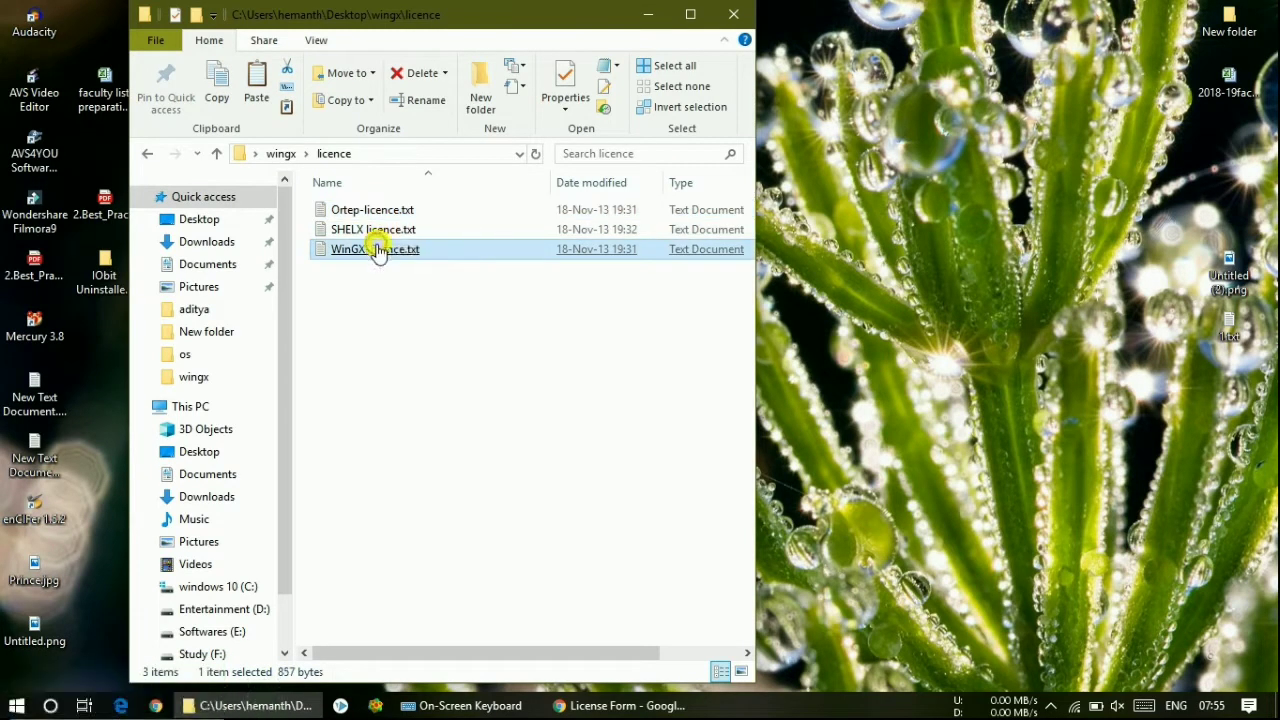
- Read the licence text, close Notepad, return to the wingx folder and minimize Explorer
{"action": "left_click", "coordinate": [403, 446]}
{"action": "left_click_drag", "start_coordinate": [403, 446], "coordinate": [171, 120]}
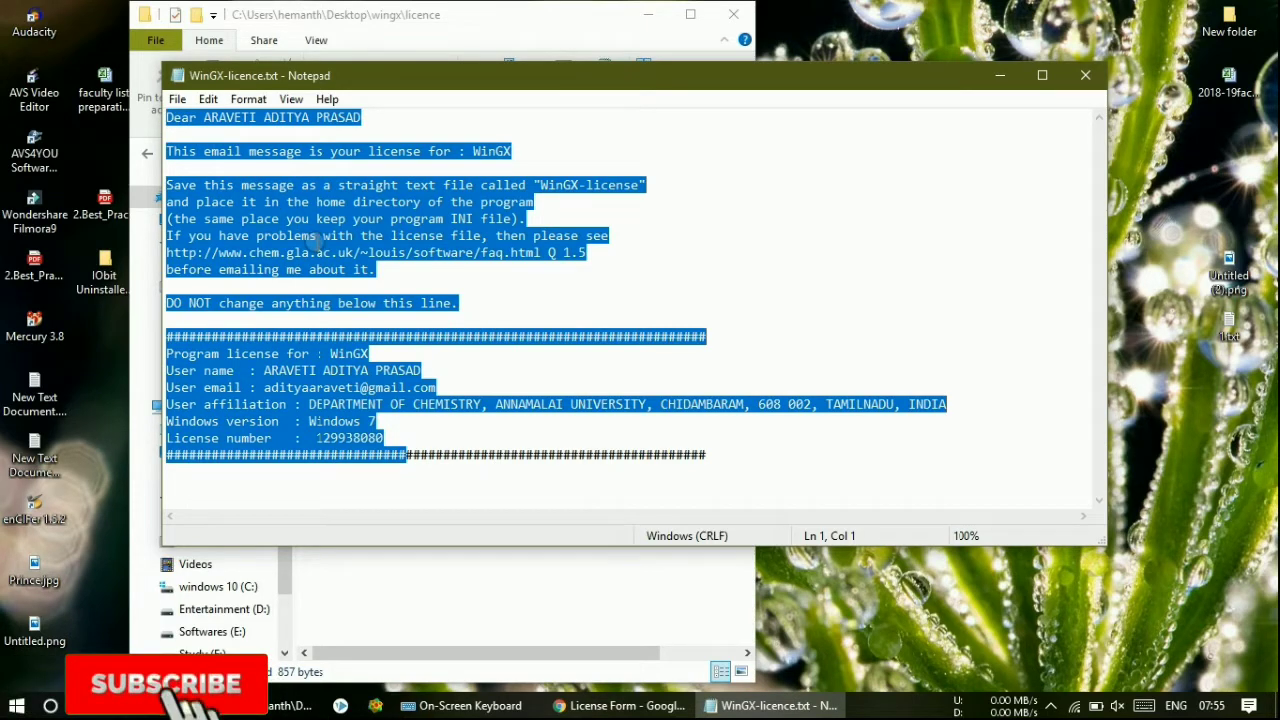
{"action": "left_click", "coordinate": [316, 237]}
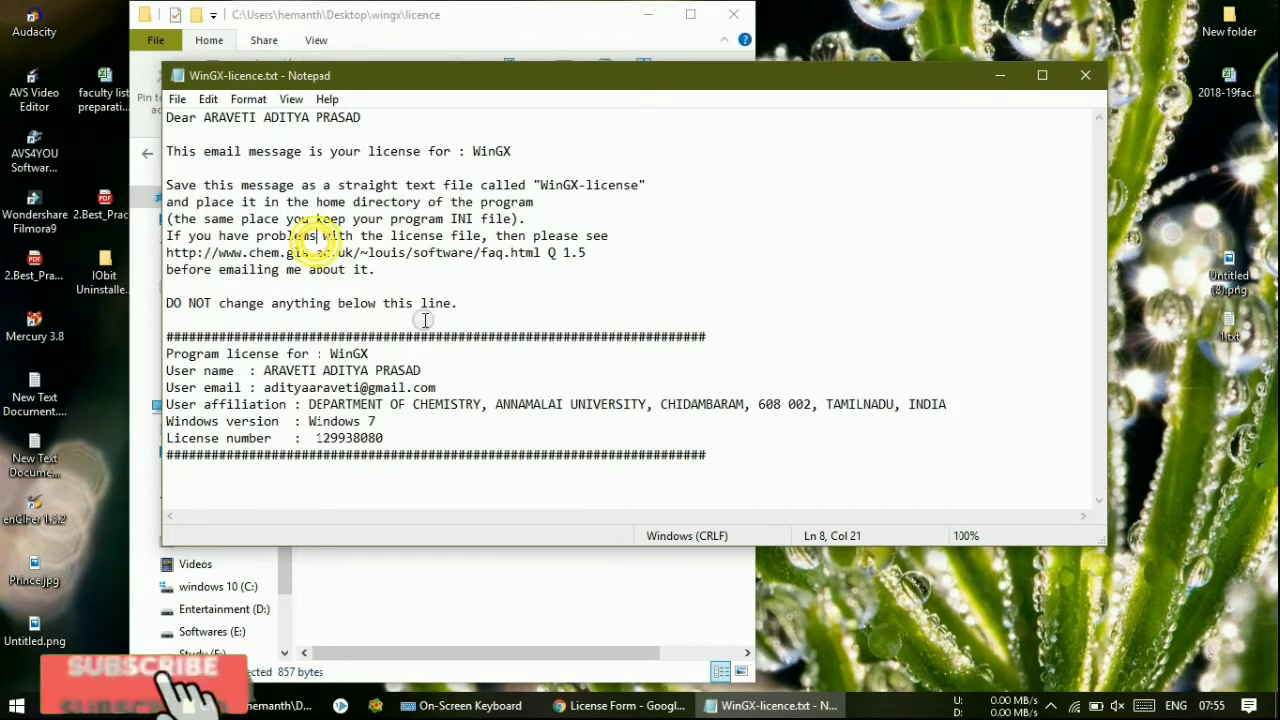
{"action": "left_click", "coordinate": [1080, 88]}
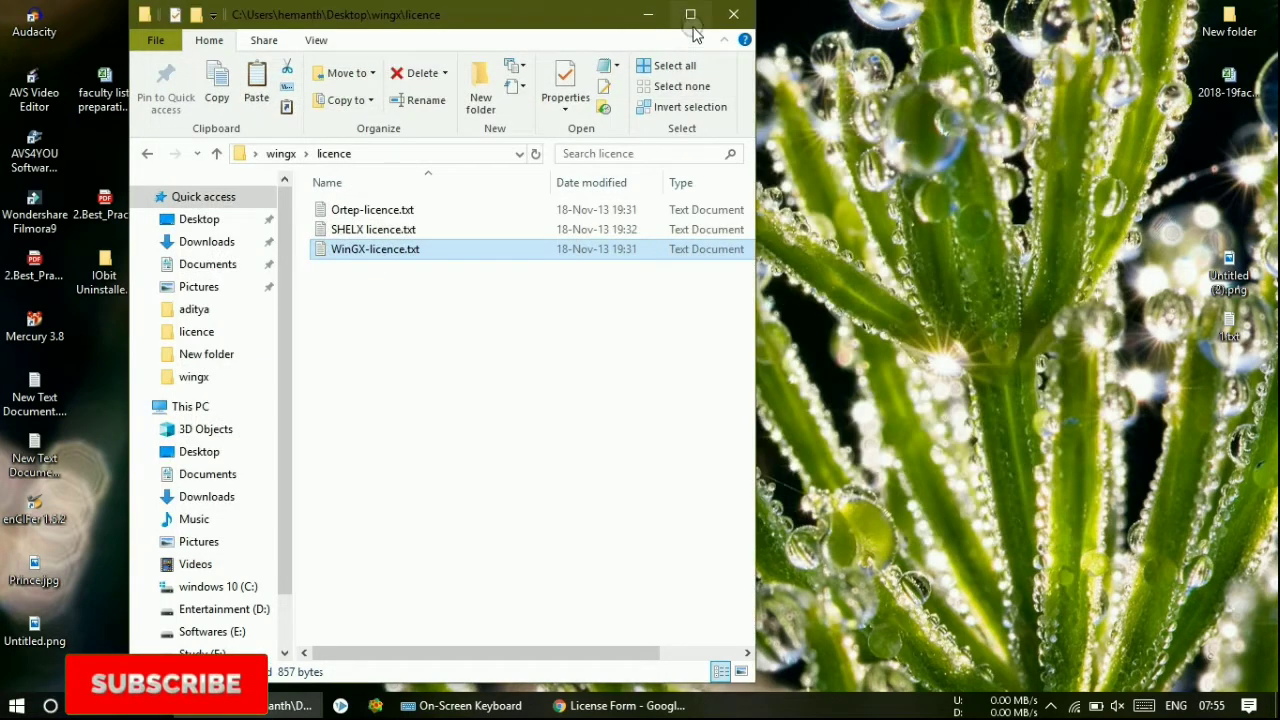
{"action": "left_click", "coordinate": [688, 14]}
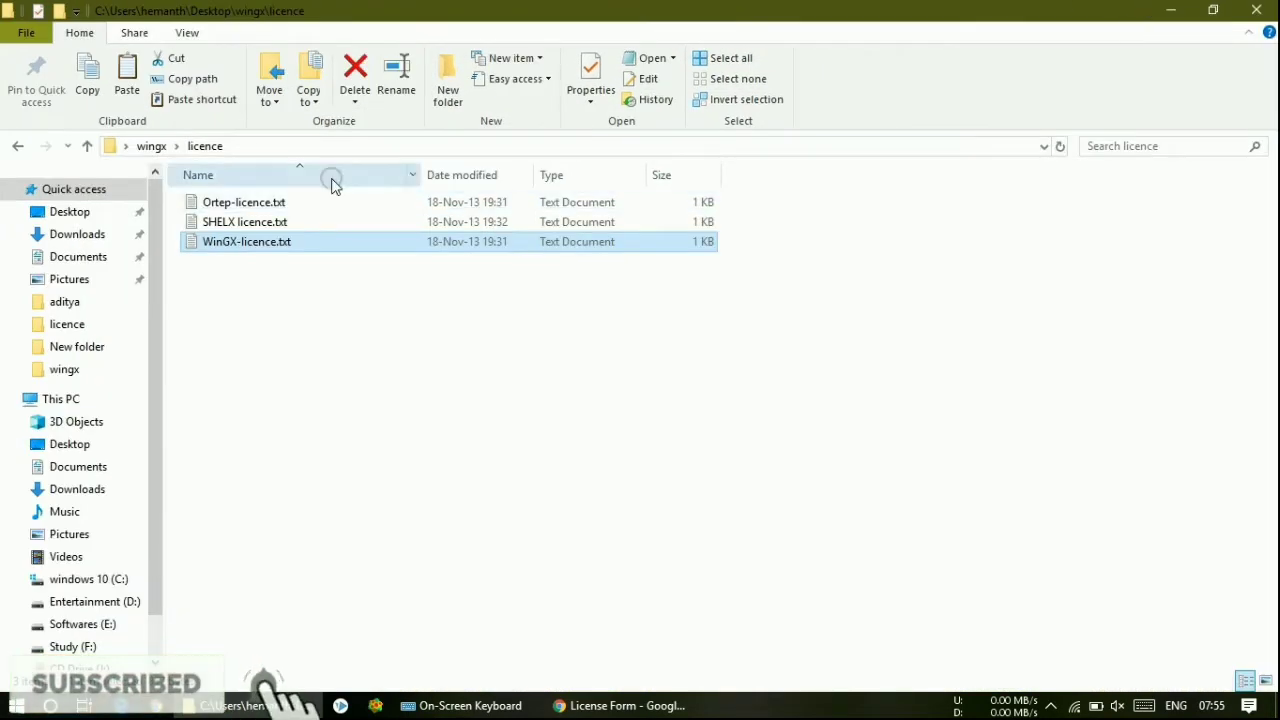
{"action": "left_click", "coordinate": [151, 146]}
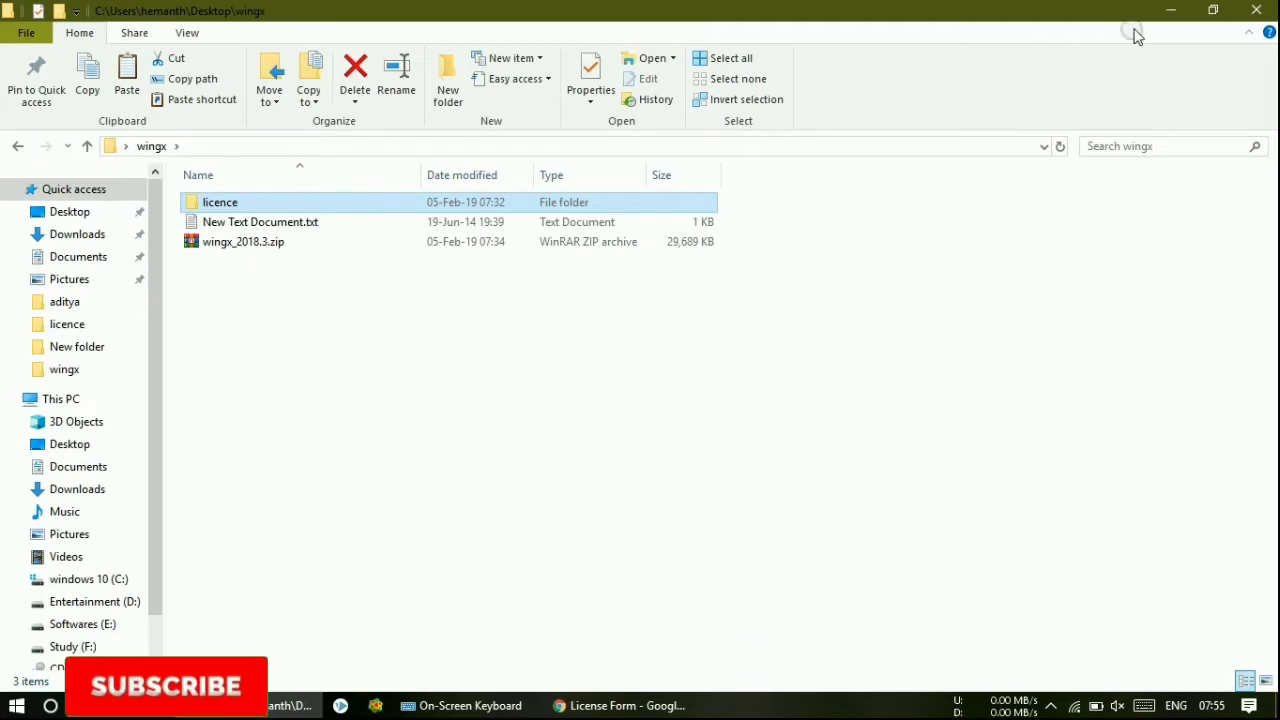
{"action": "left_click", "coordinate": [1168, 10]}
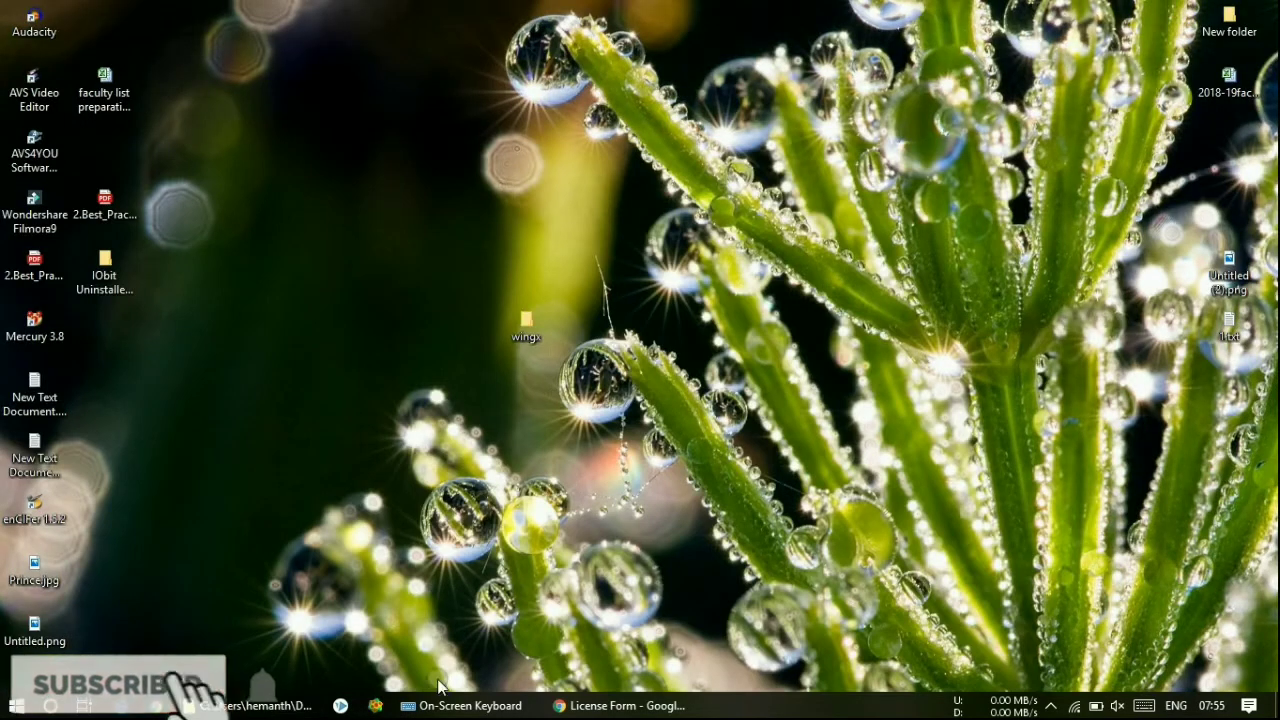
- Restore Chrome and go back to the WinGX Software Downloads page
{"action": "left_click", "coordinate": [598, 704]}
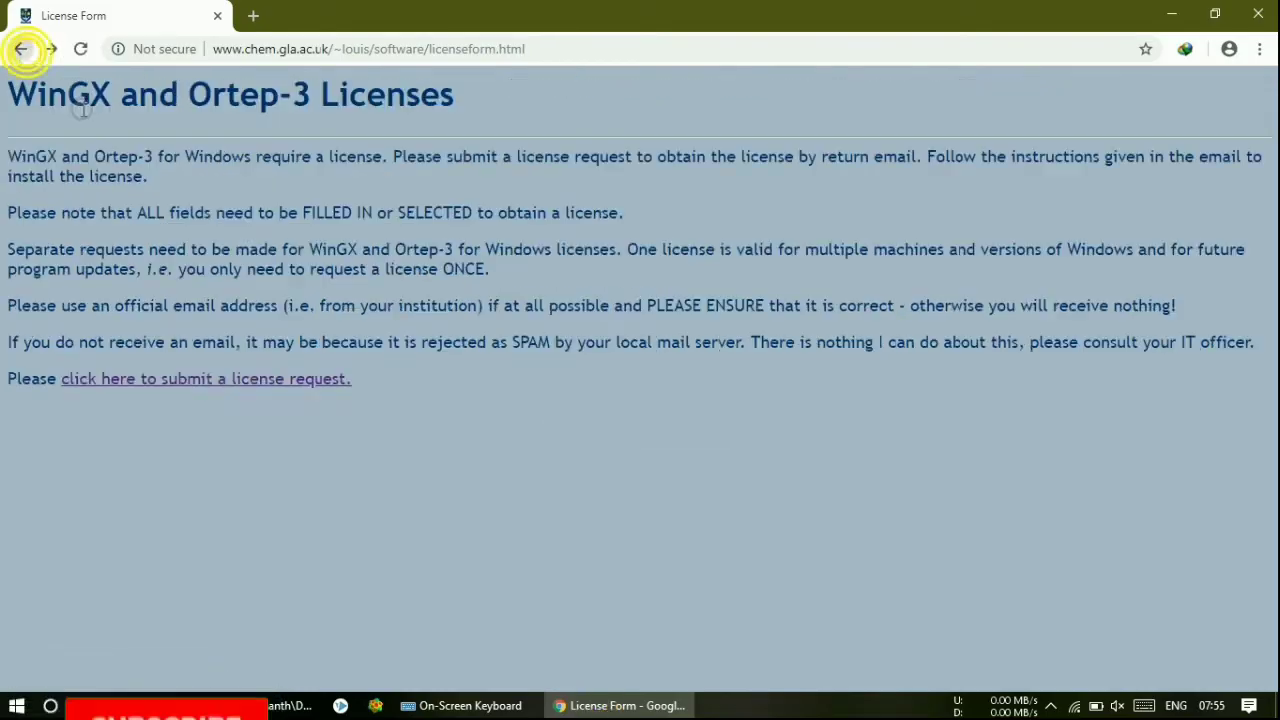
{"action": "left_click", "coordinate": [20, 48]}
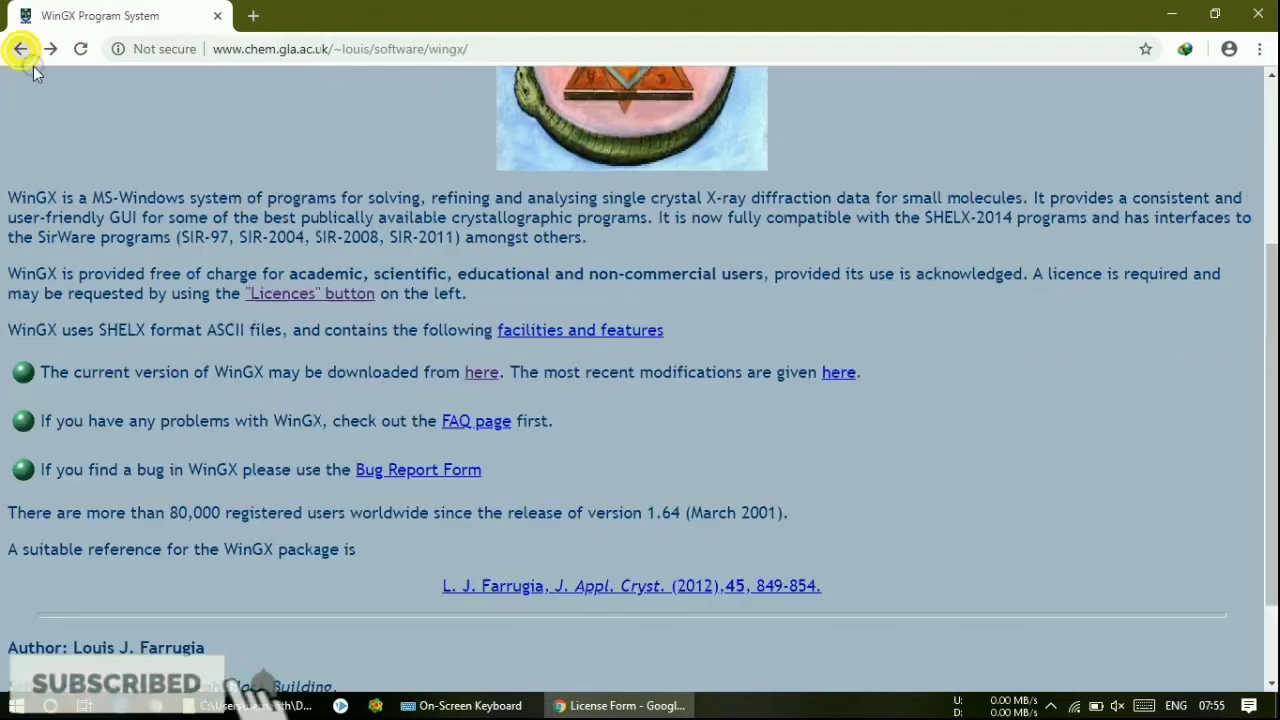
{"action": "left_click_drag", "start_coordinate": [104, 372], "coordinate": [436, 369]}
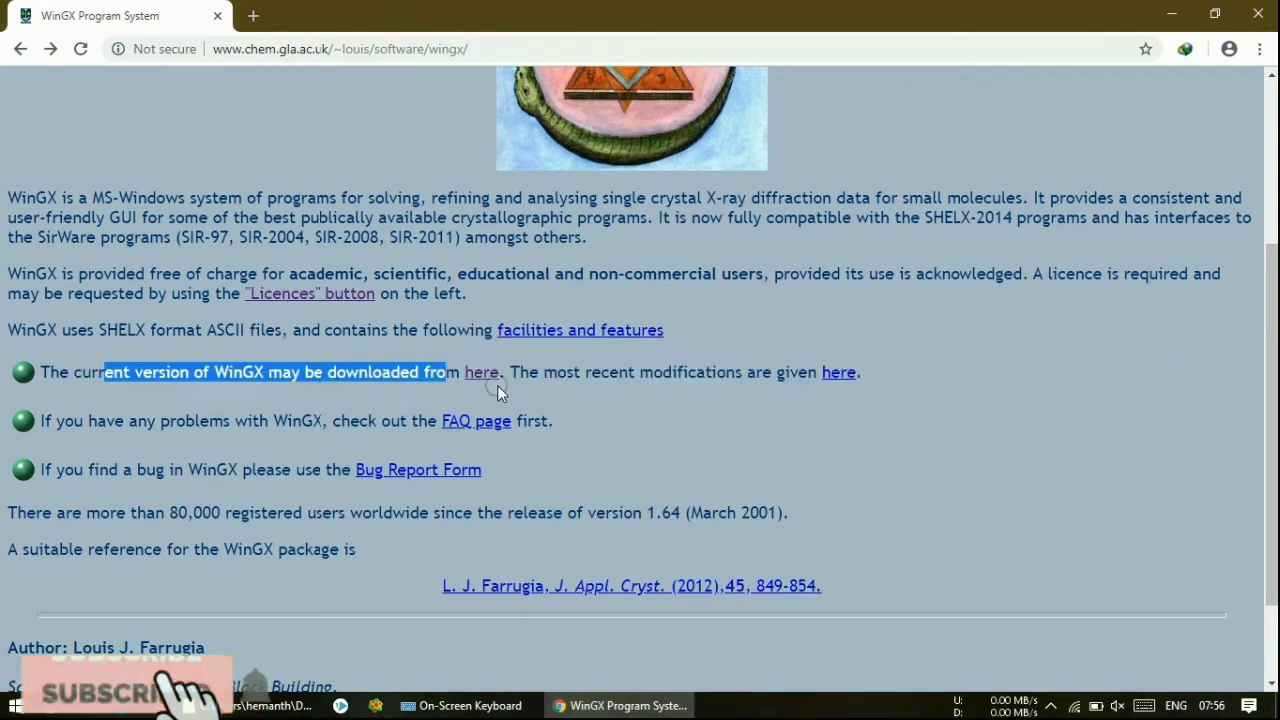
{"action": "left_click", "coordinate": [485, 373]}
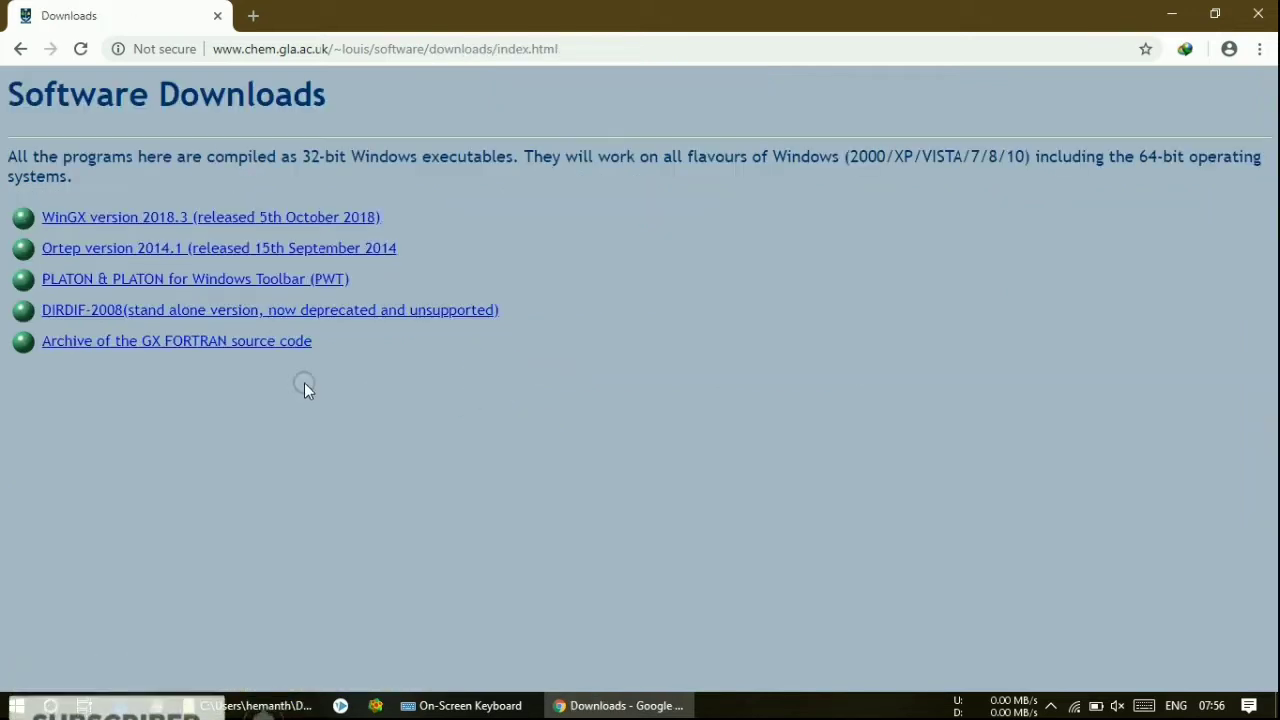
{"action": "left_click", "coordinate": [103, 225]}
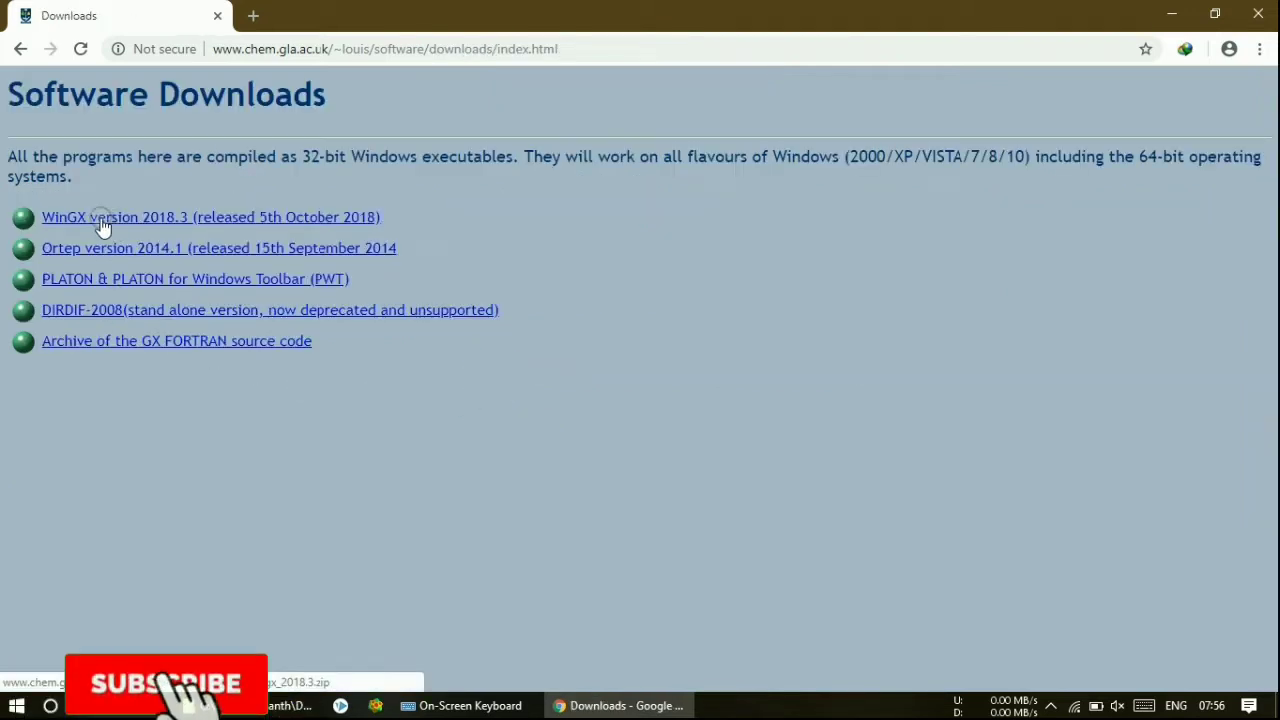
- Start the WinGX 2018.3 zip download in IDM, then cancel it and minimize Chrome
{"action": "left_click", "coordinate": [280, 224]}
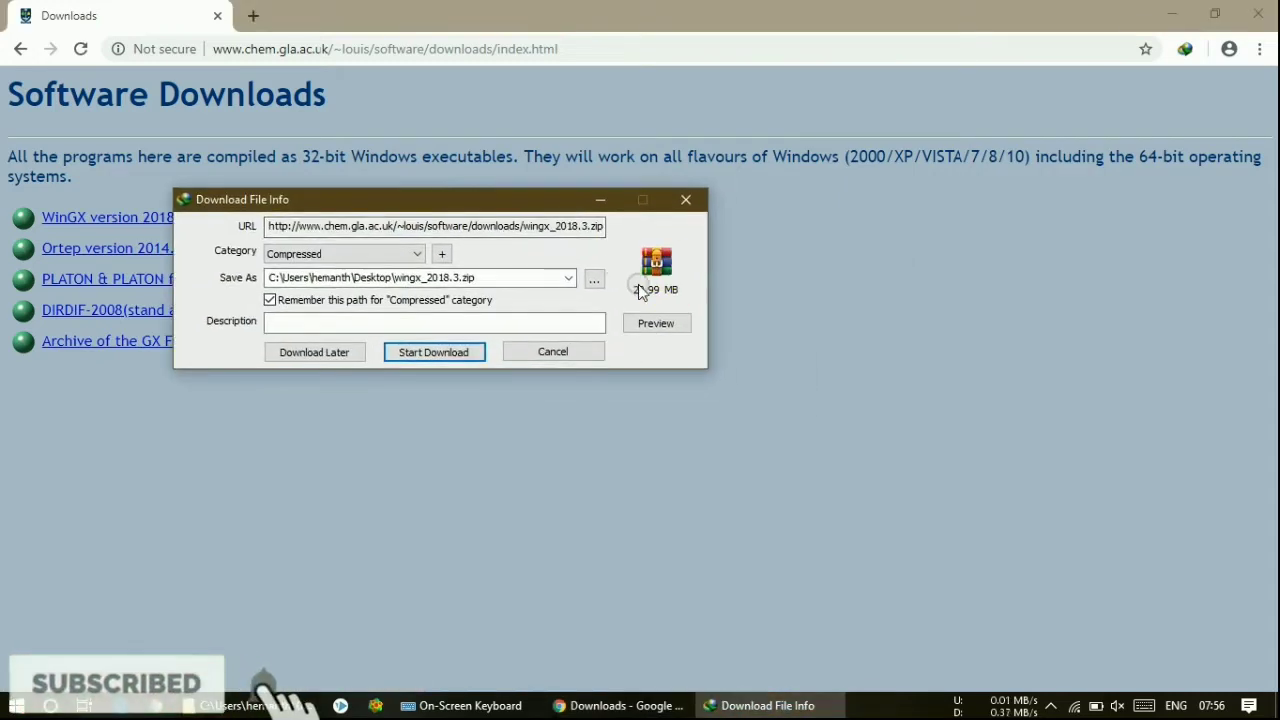
{"action": "left_click", "coordinate": [443, 358]}
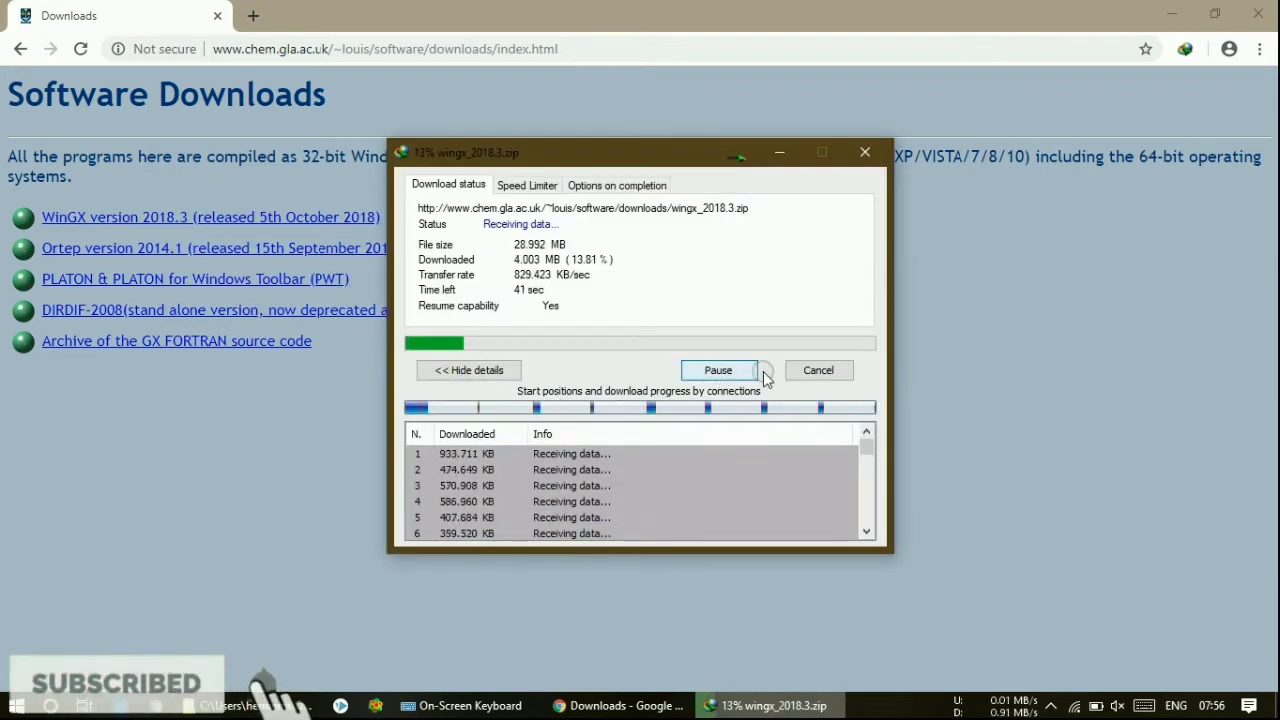
{"action": "left_click", "coordinate": [812, 370]}
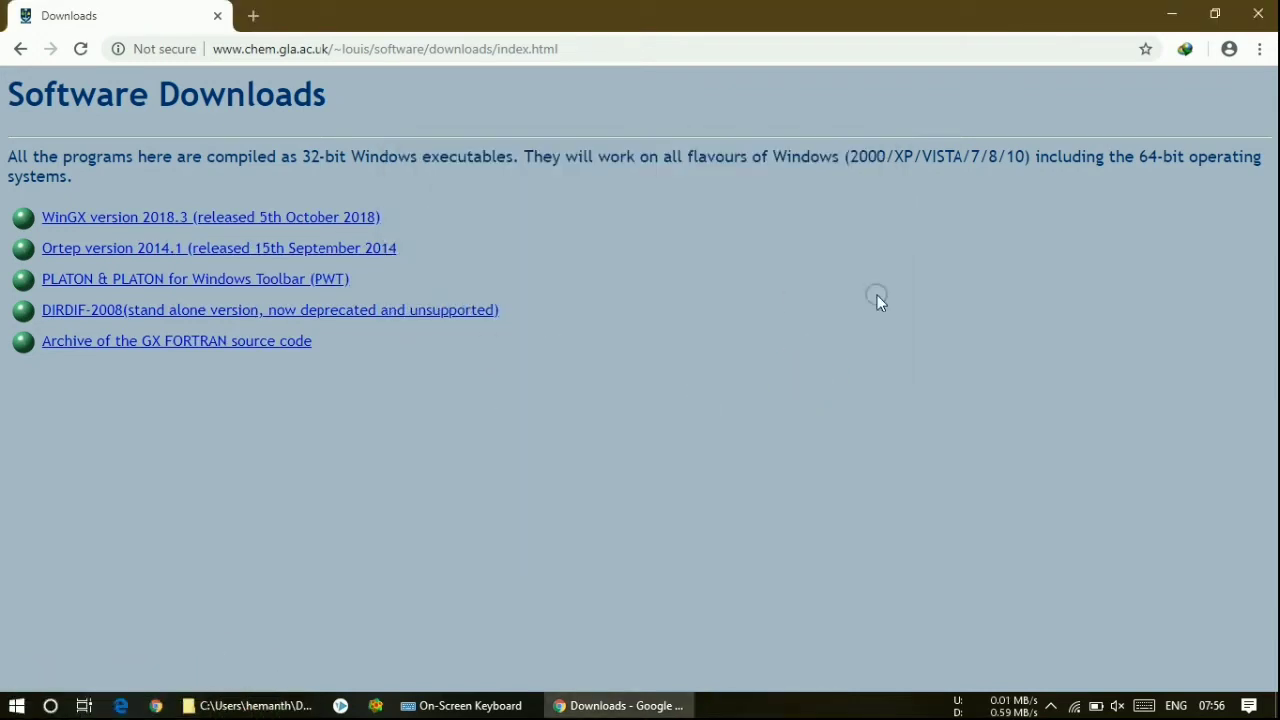
{"action": "left_click", "coordinate": [1175, 14]}
- Extract wingx_2018.3.zip in the wingx folder and open the new wingx_2018.3 folder
{"action": "double_click", "coordinate": [527, 333]}
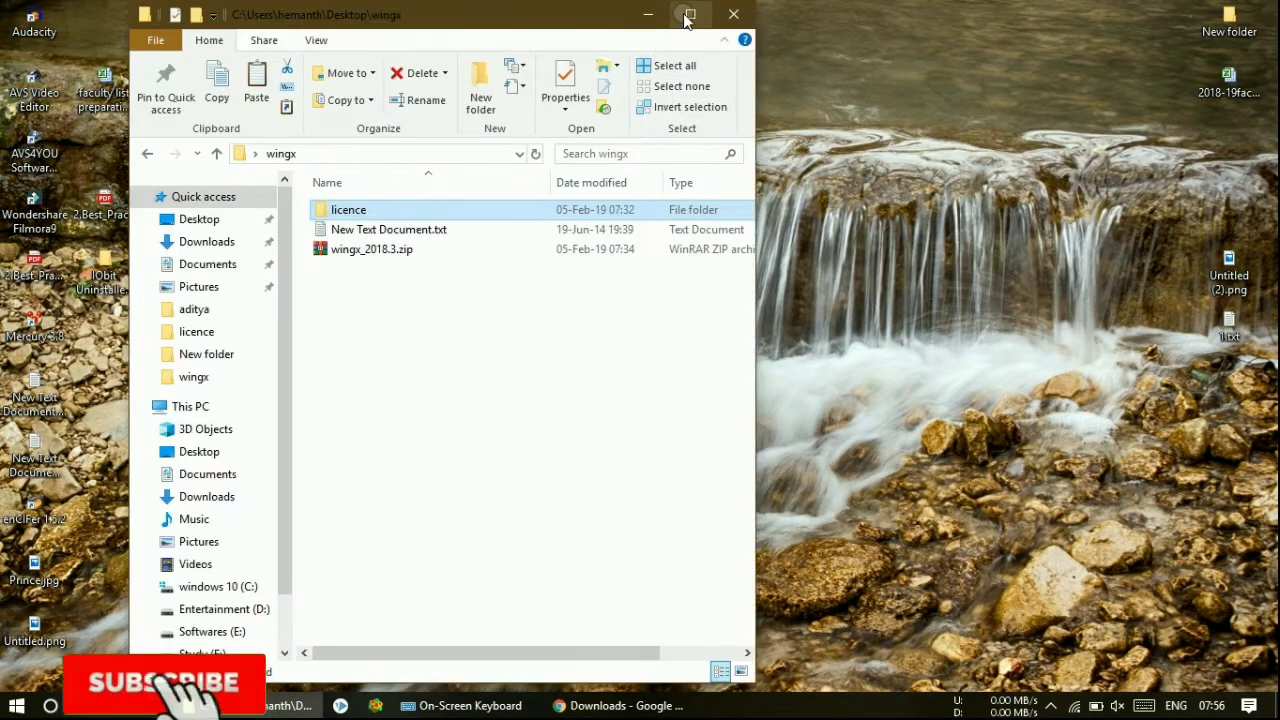
{"action": "left_click", "coordinate": [688, 16]}
{"action": "left_click", "coordinate": [280, 245]}
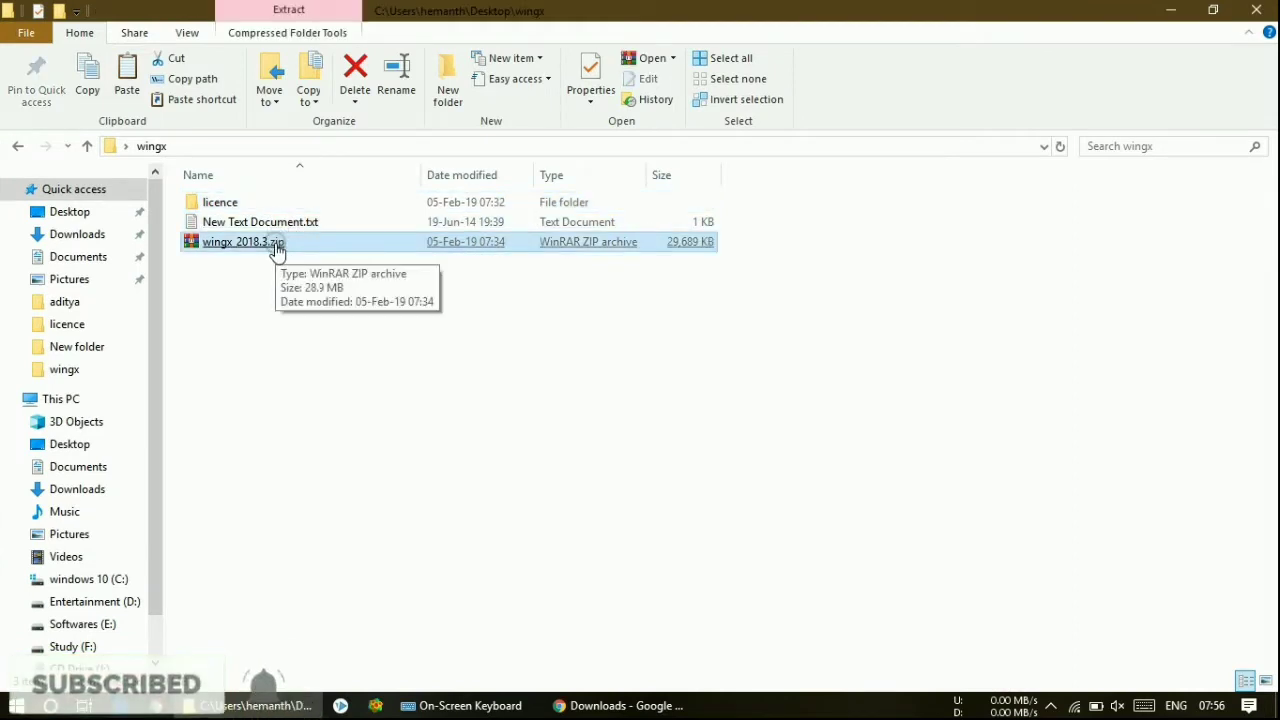
{"action": "right_click", "coordinate": [277, 247]}
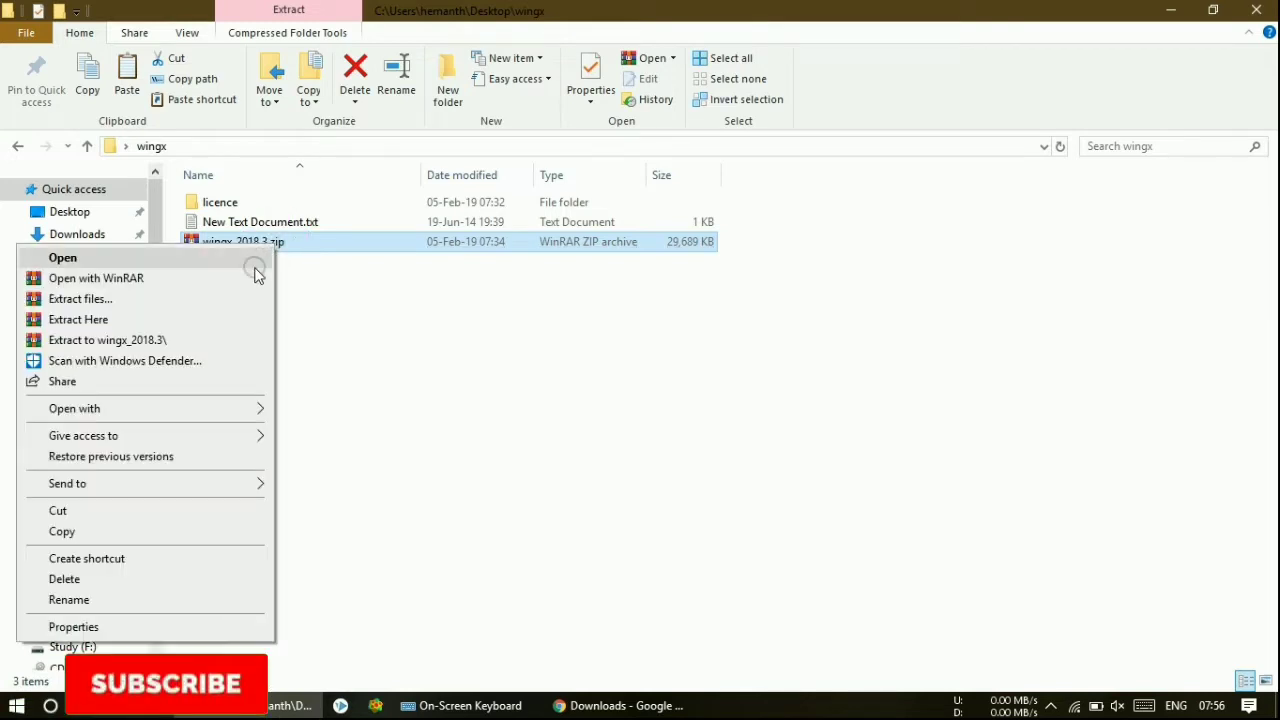
{"action": "left_click", "coordinate": [80, 299]}
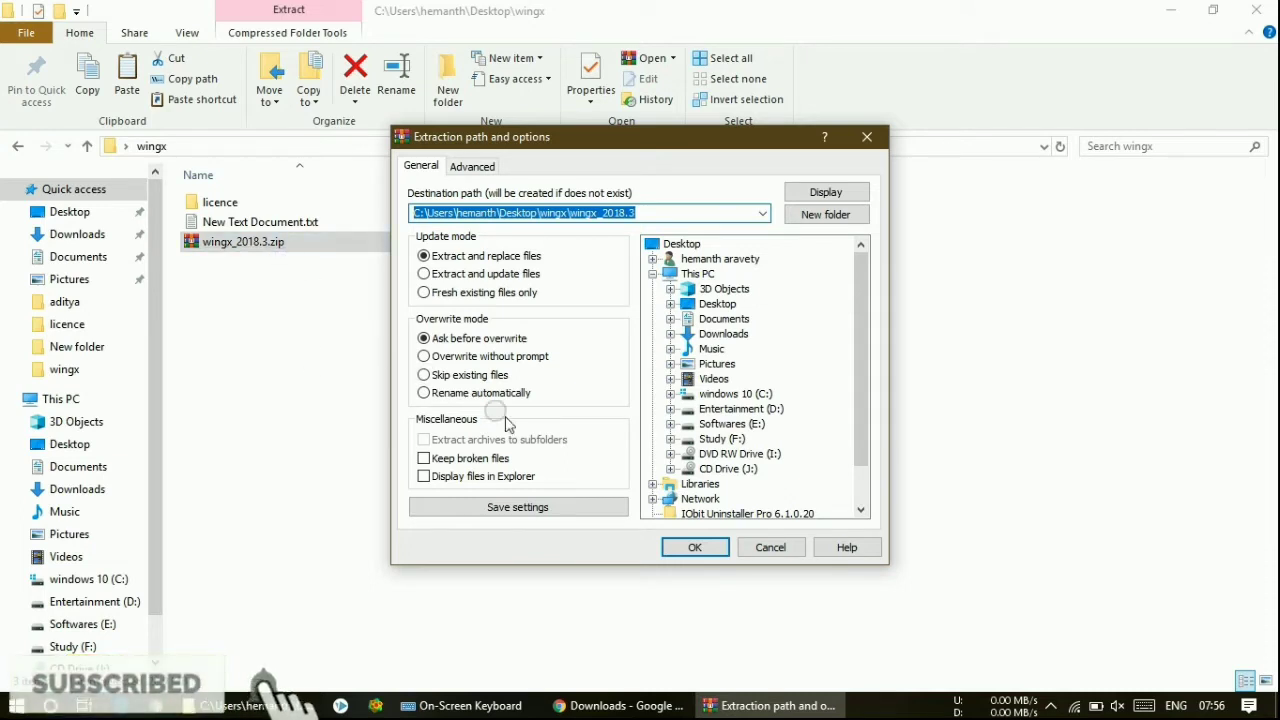
{"action": "left_click", "coordinate": [690, 549]}
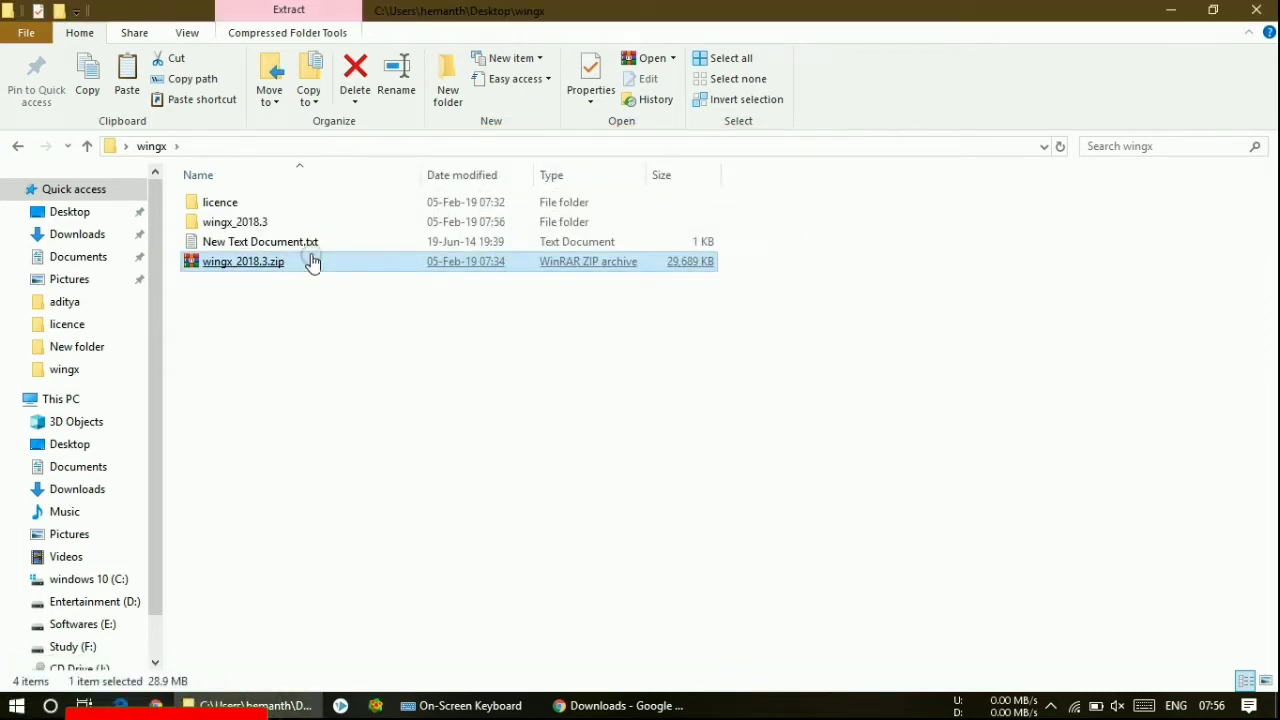
{"action": "double_click", "coordinate": [306, 226]}
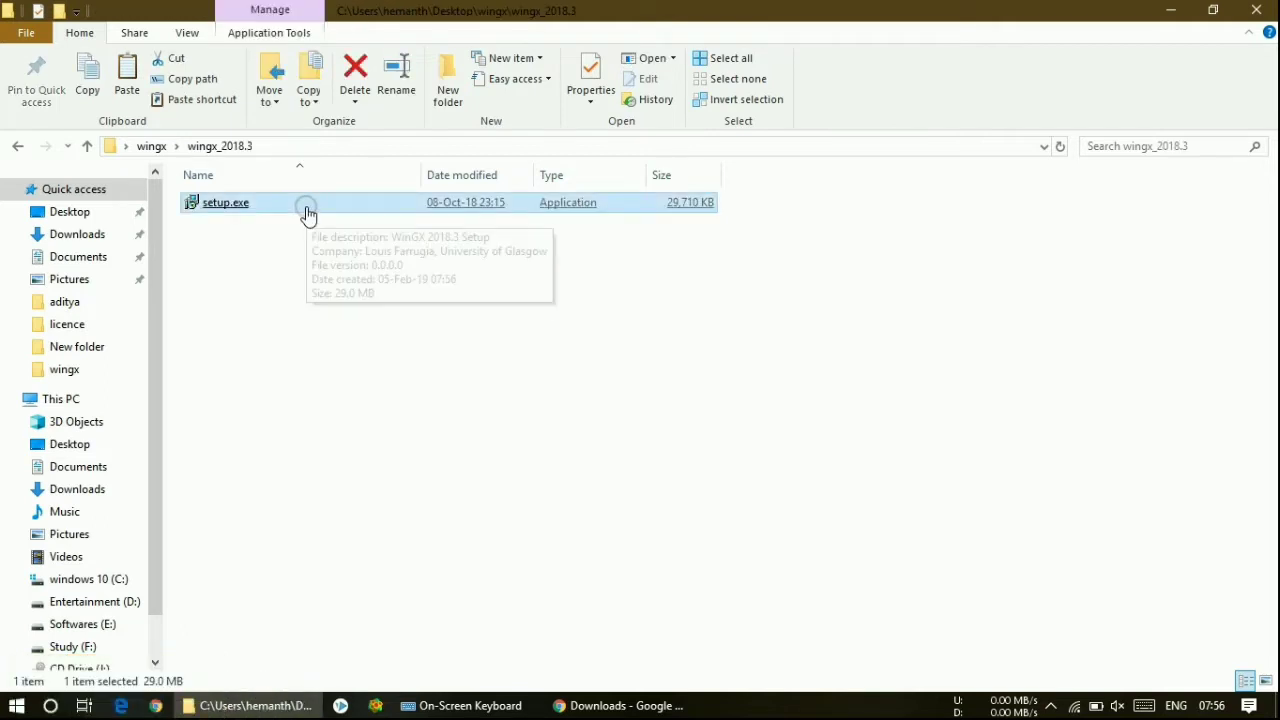
- Run setup.exe as administrator and accept the WinGX 2018.3 license agreement
{"action": "right_click", "coordinate": [306, 211]}
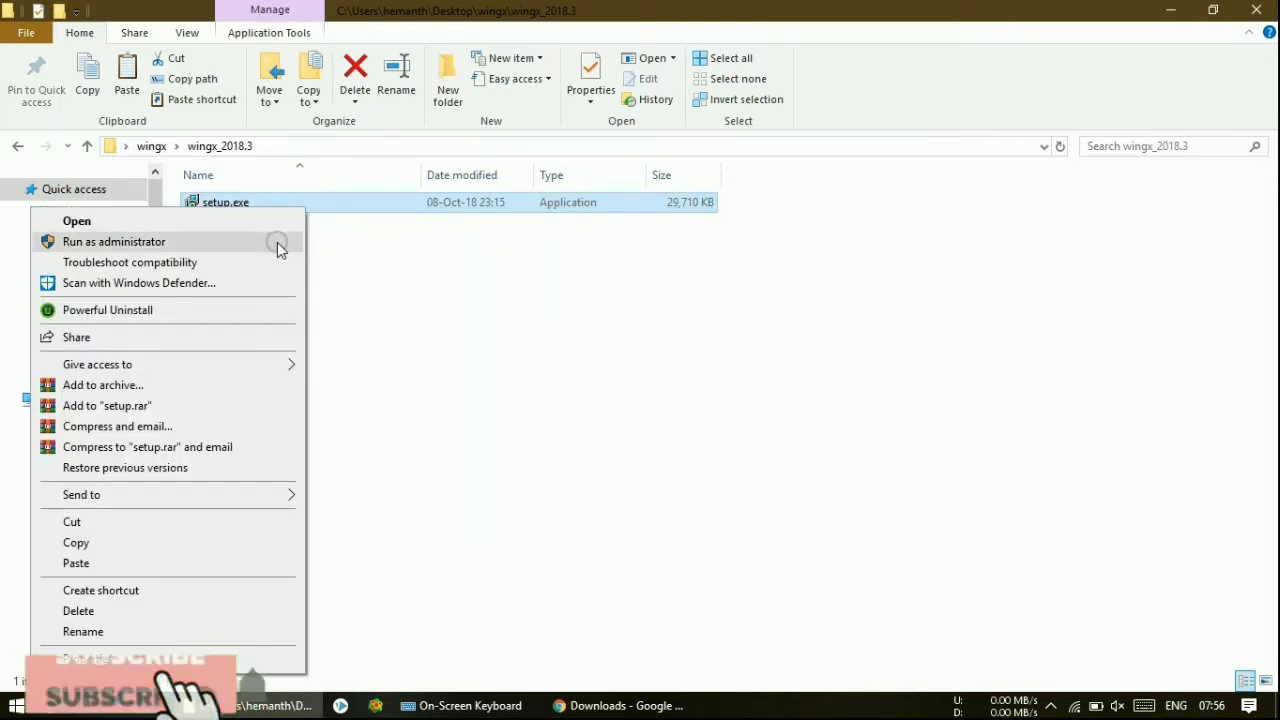
{"action": "left_click", "coordinate": [114, 241]}
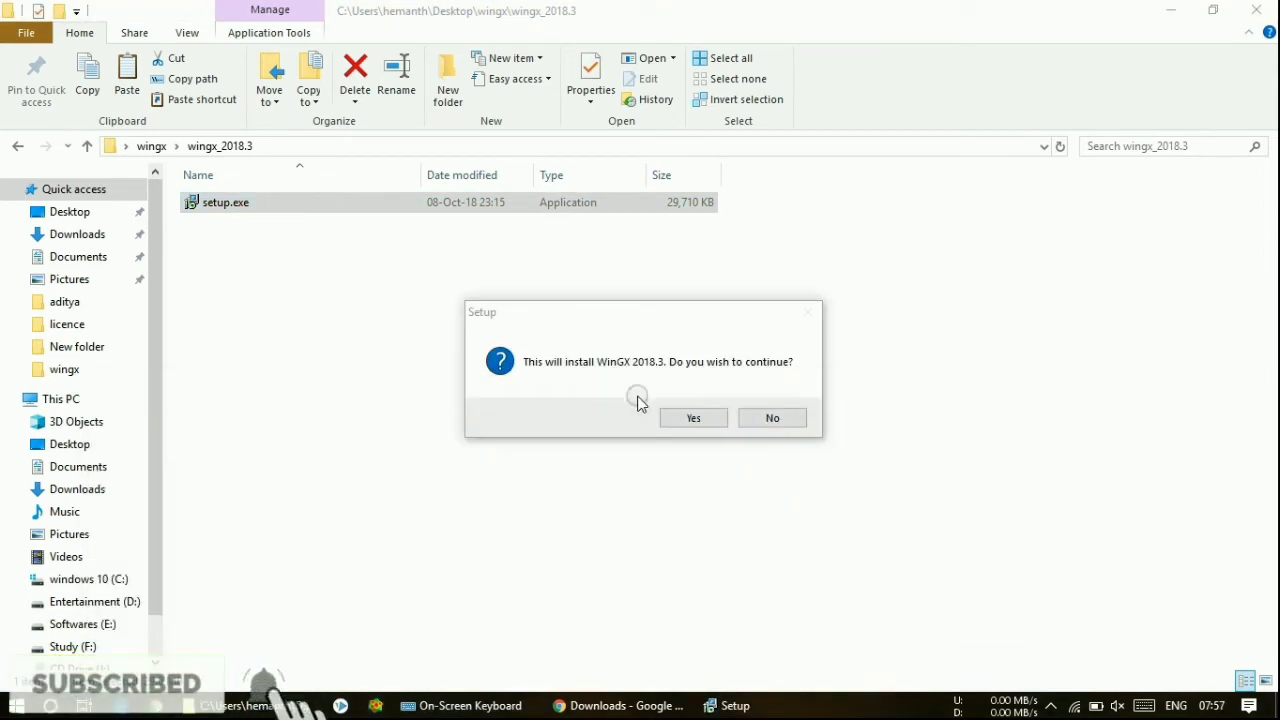
{"action": "left_click", "coordinate": [676, 420]}
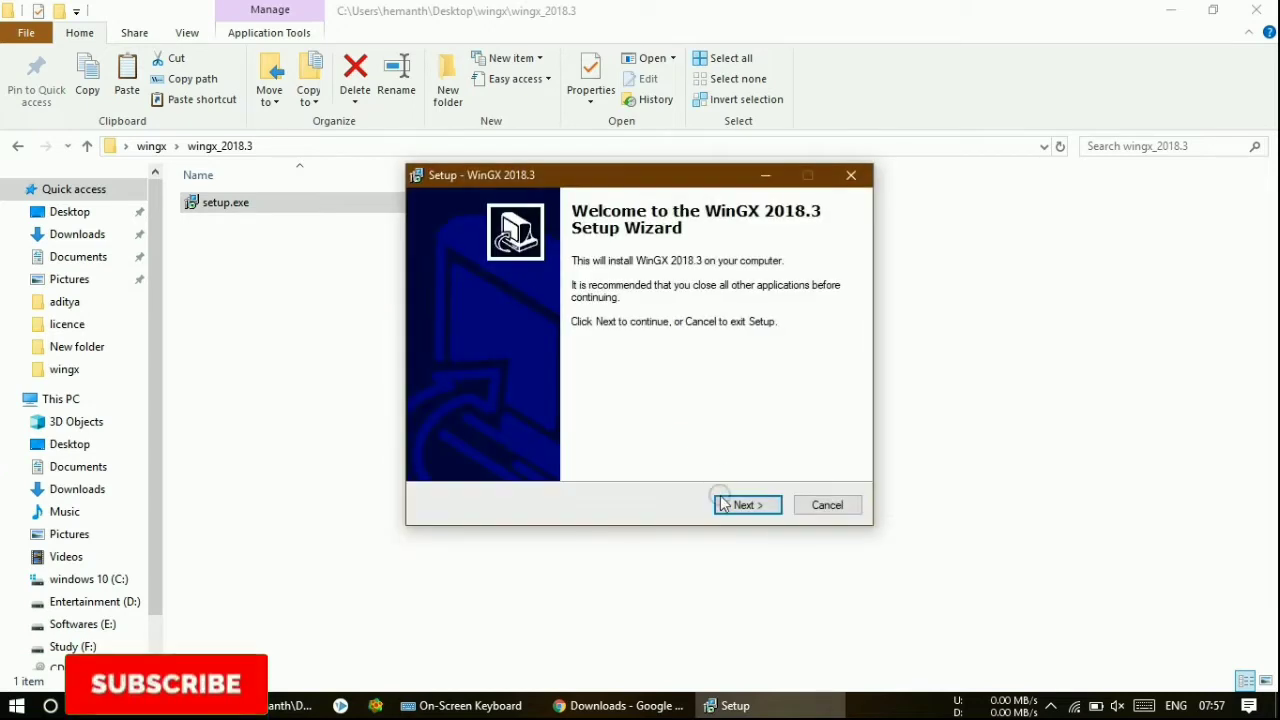
{"action": "left_click", "coordinate": [746, 505]}
{"action": "left_click", "coordinate": [521, 448]}
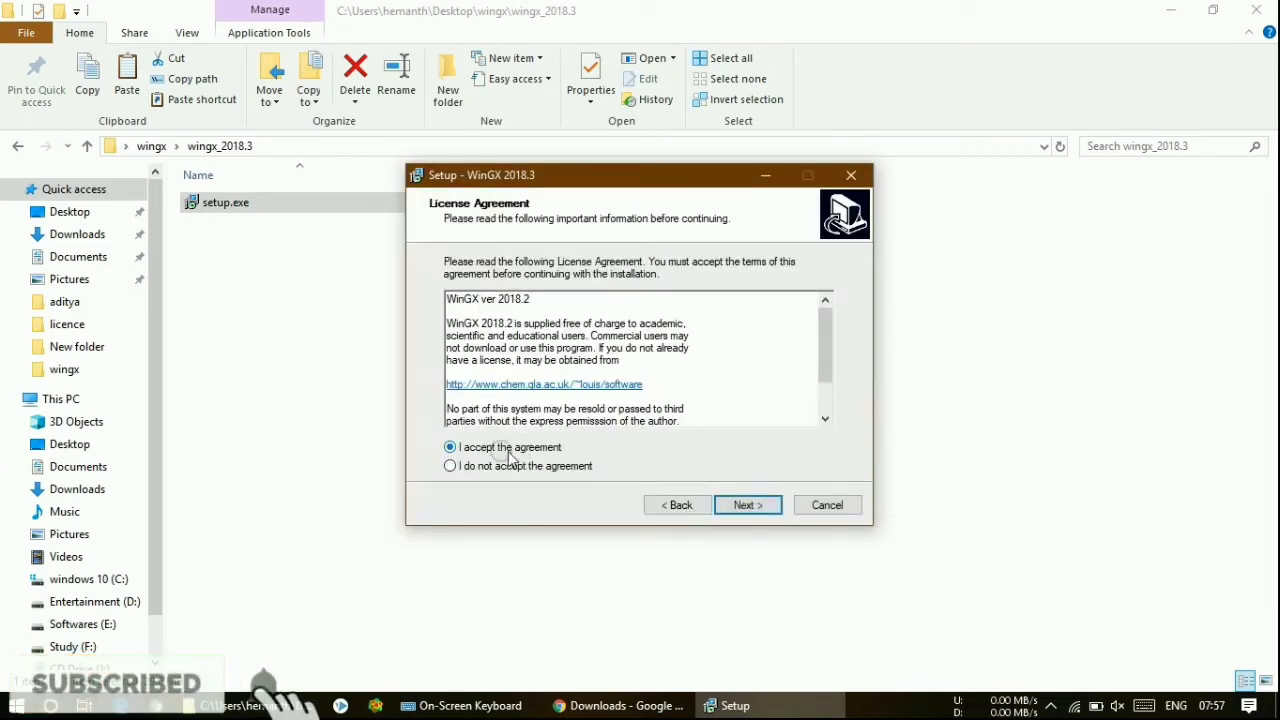
{"action": "left_click", "coordinate": [728, 505]}
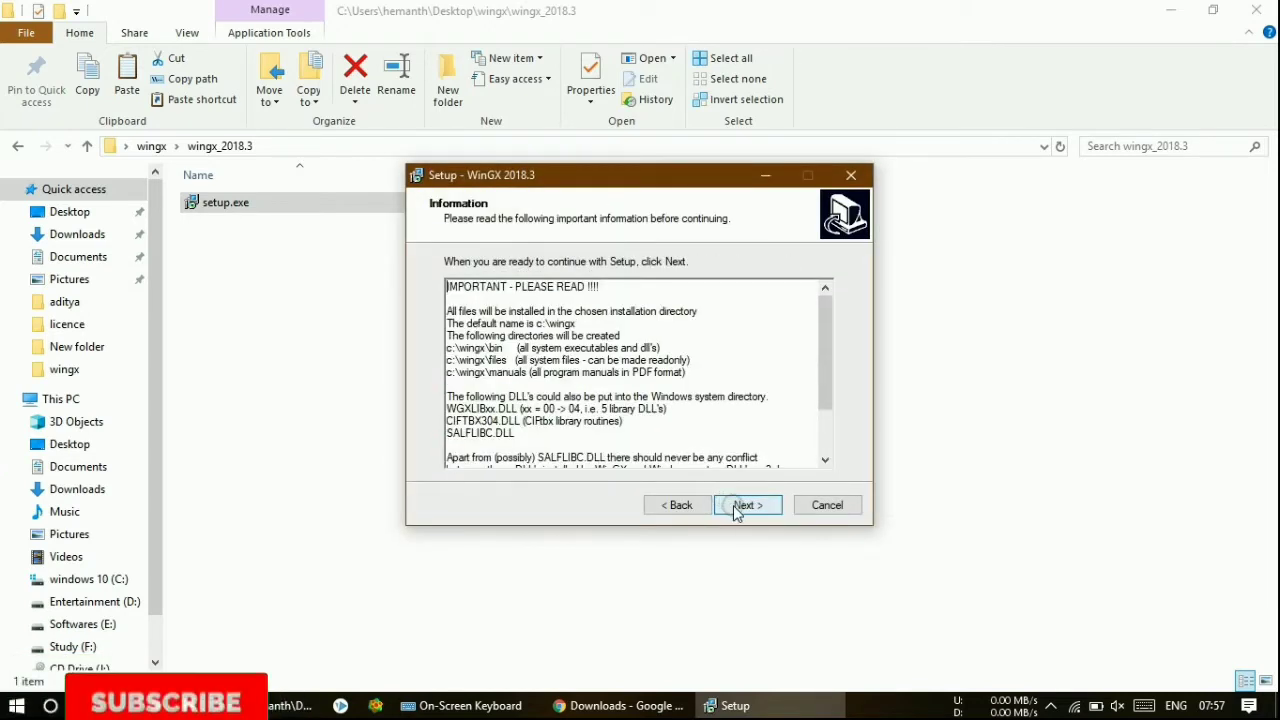
- Install into c:\wingx with the default Start Menu folder and both extra icons
{"action": "left_click_drag", "start_coordinate": [823, 366], "coordinate": [816, 340]}
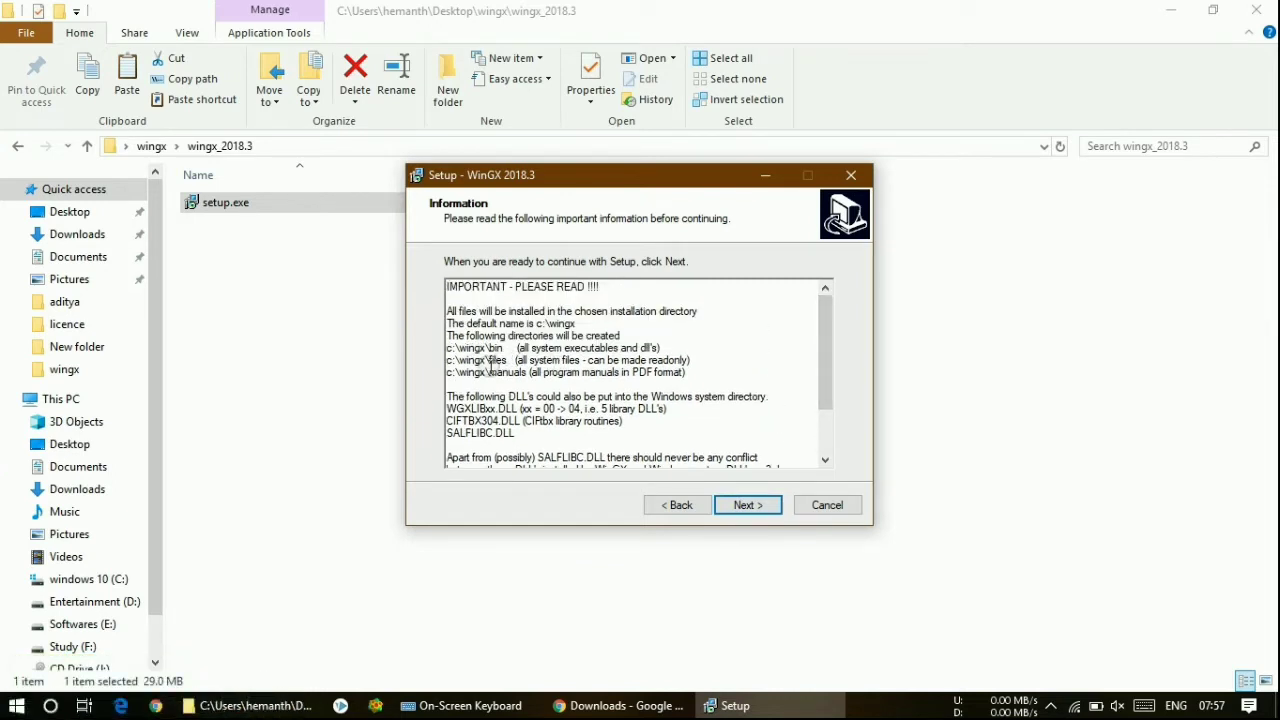
{"action": "left_click", "coordinate": [747, 508]}
{"action": "left_click", "coordinate": [744, 508]}
{"action": "left_click", "coordinate": [742, 510]}
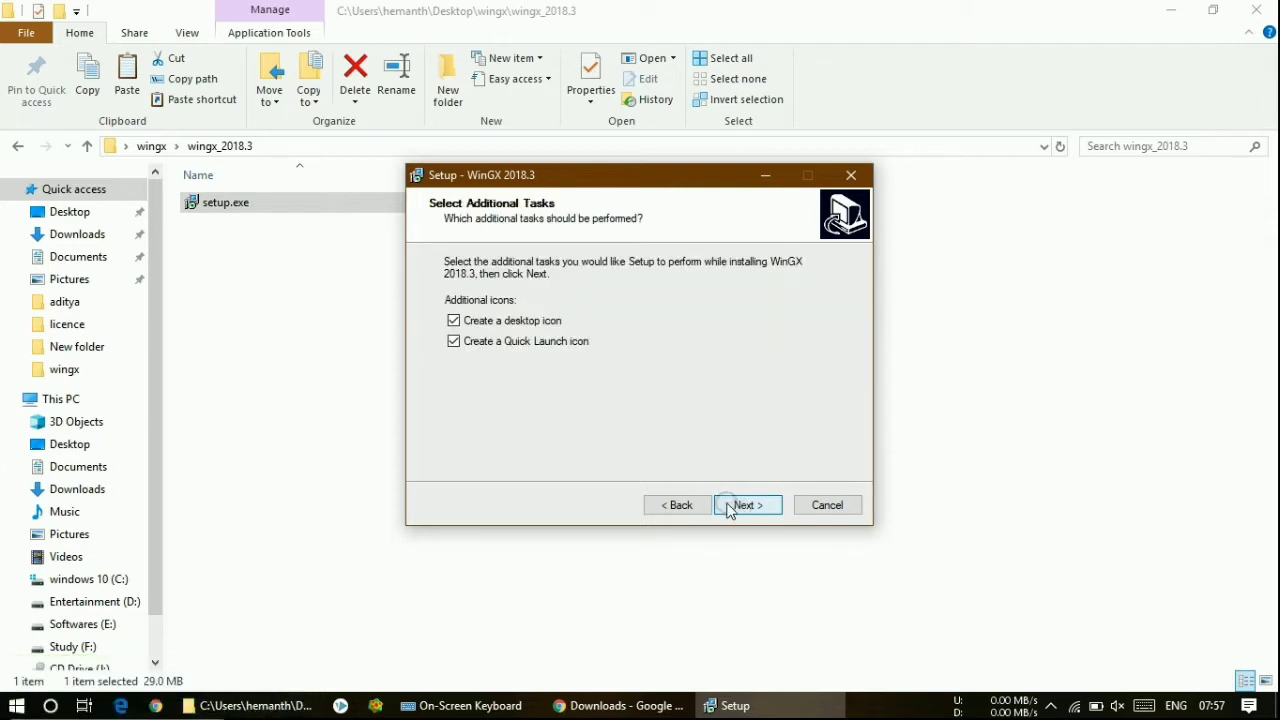
{"action": "left_click", "coordinate": [746, 505]}
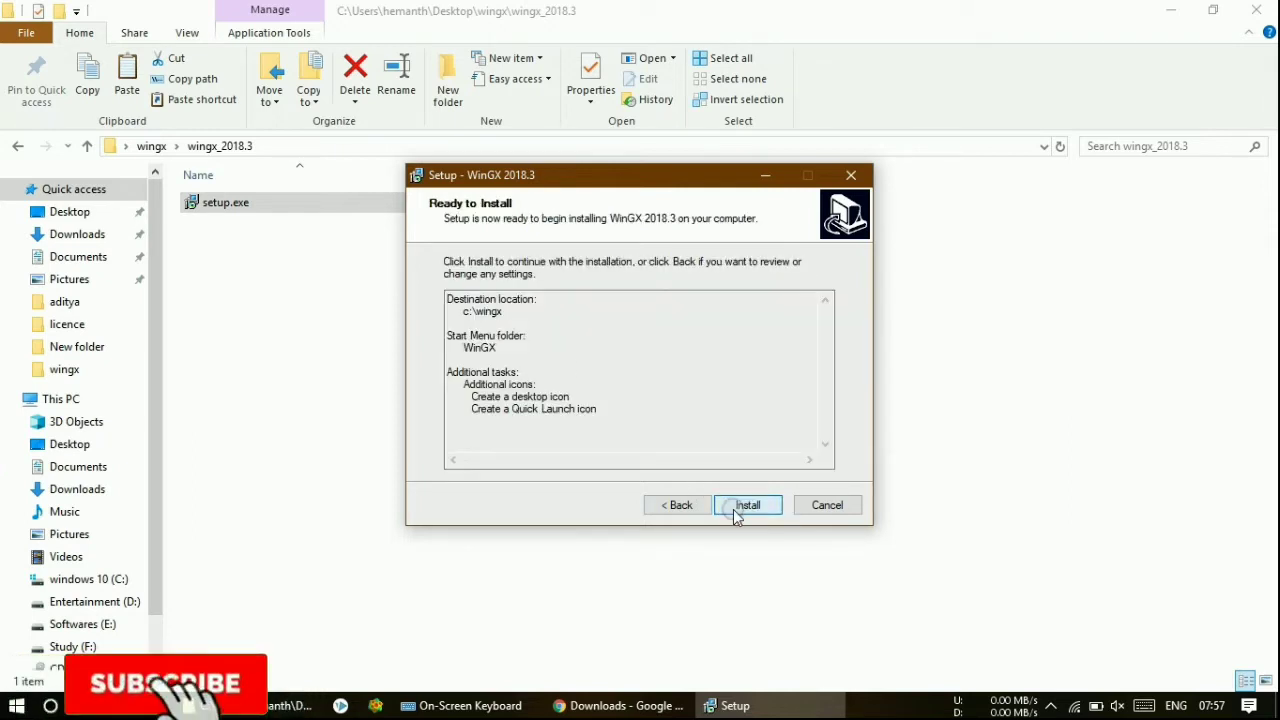
{"action": "left_click", "coordinate": [737, 512]}
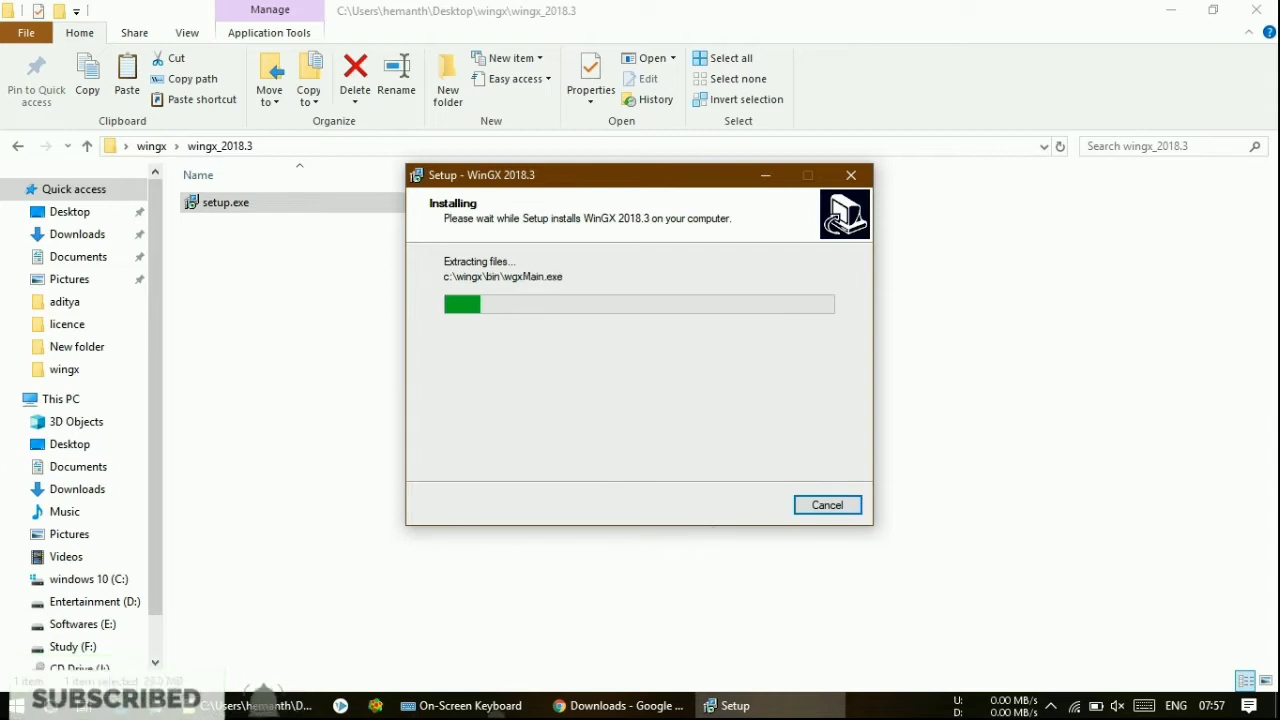
- Close the On-Screen Keyboard and move the Setup window down and left
{"action": "right_click", "coordinate": [489, 707]}
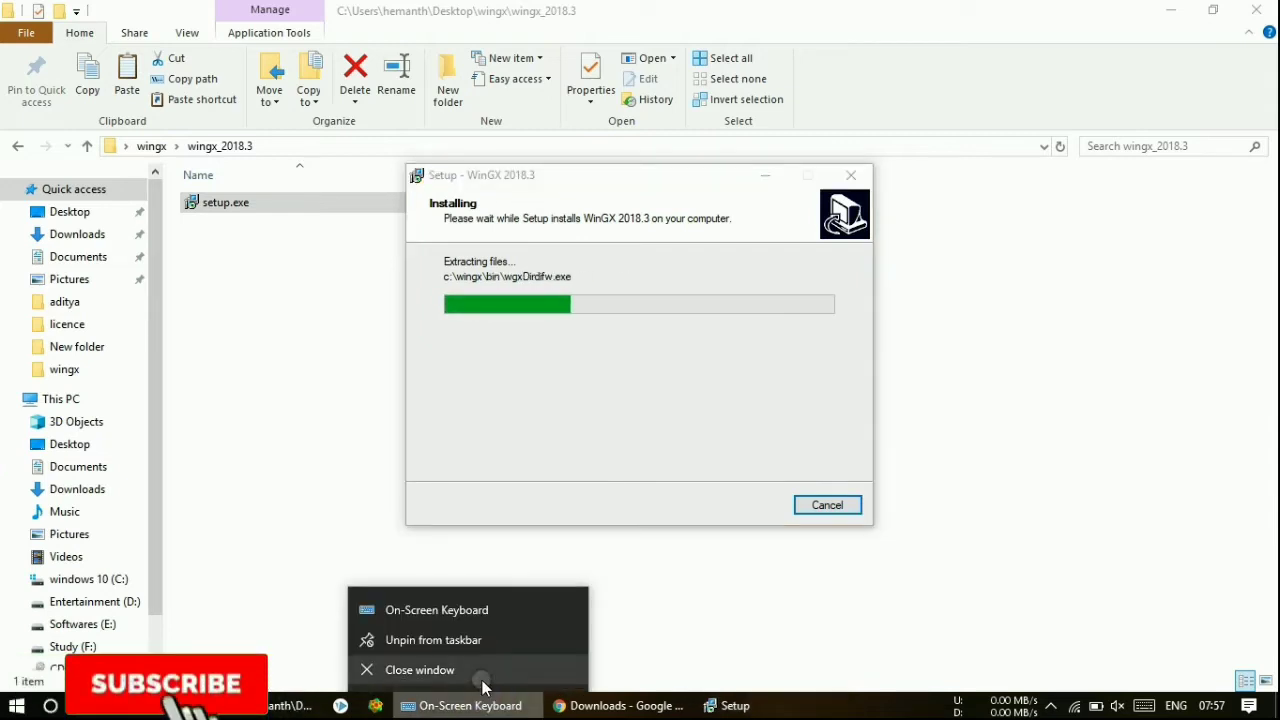
{"action": "left_click", "coordinate": [480, 676]}
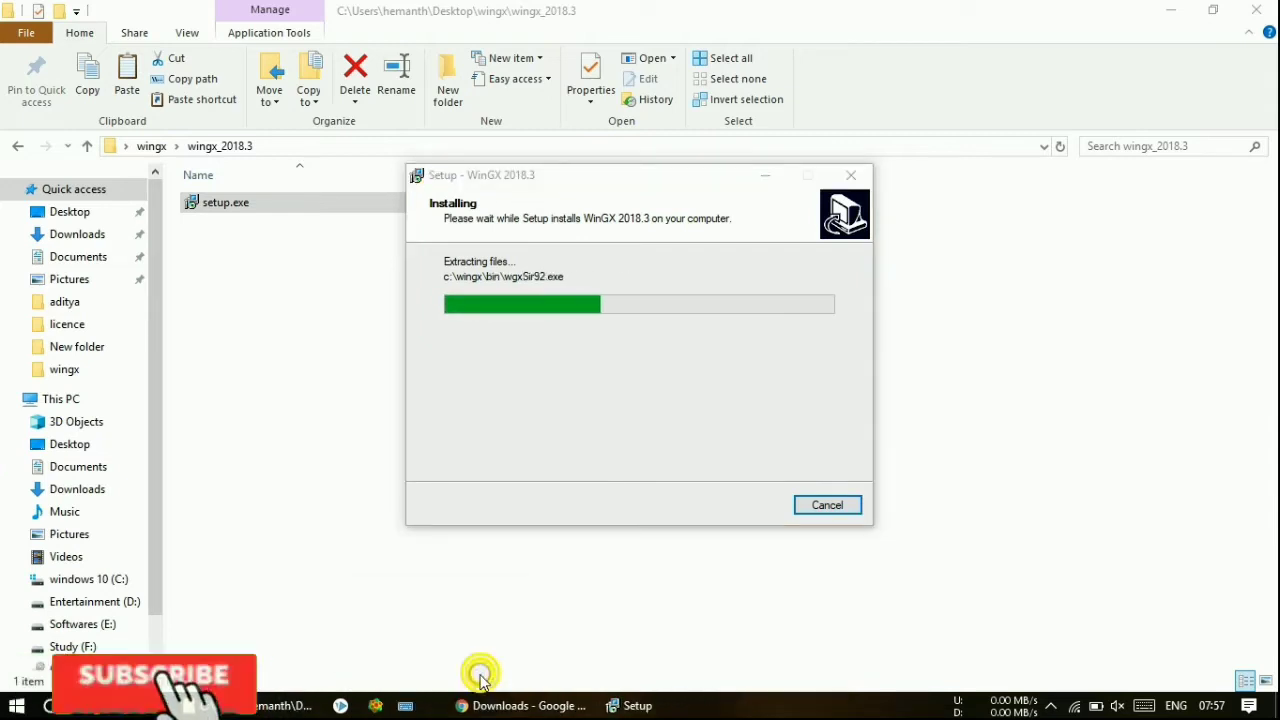
{"action": "left_click", "coordinate": [658, 186]}
{"action": "left_click_drag", "start_coordinate": [653, 186], "coordinate": [621, 283]}
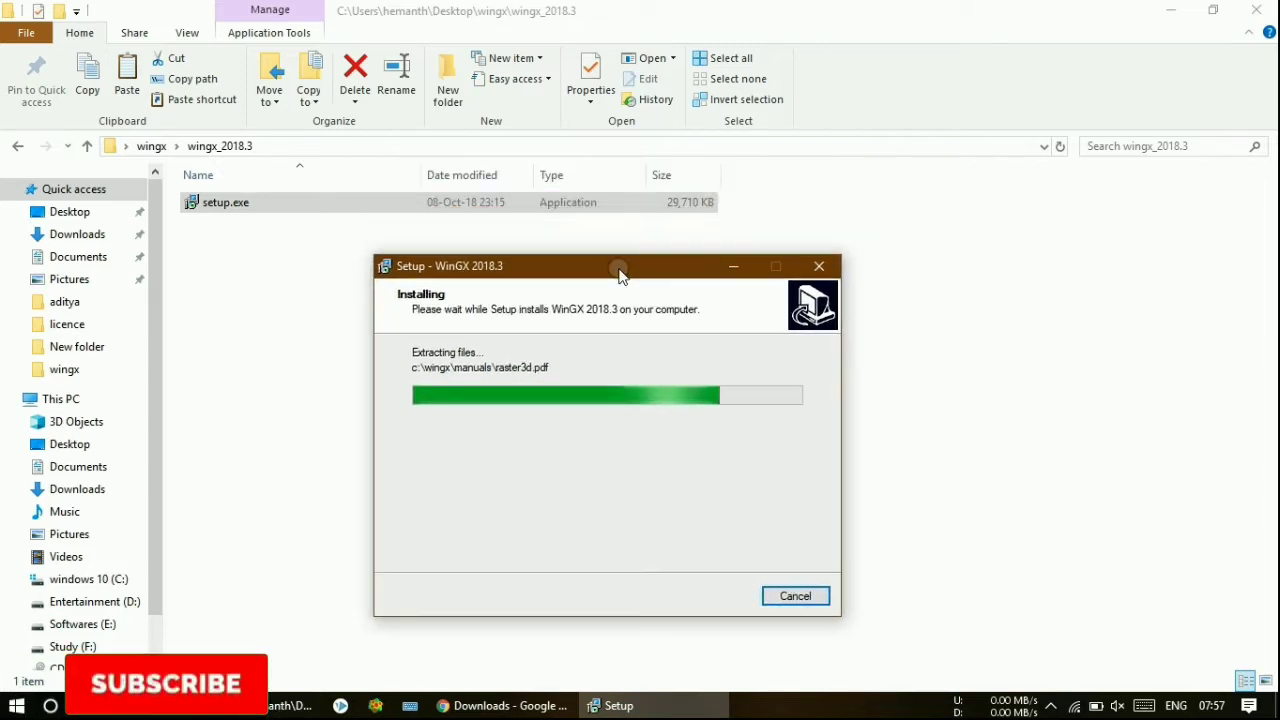
- Go up to the wingx folder, then finish setup and launch WinGX
{"action": "left_click", "coordinate": [152, 147]}
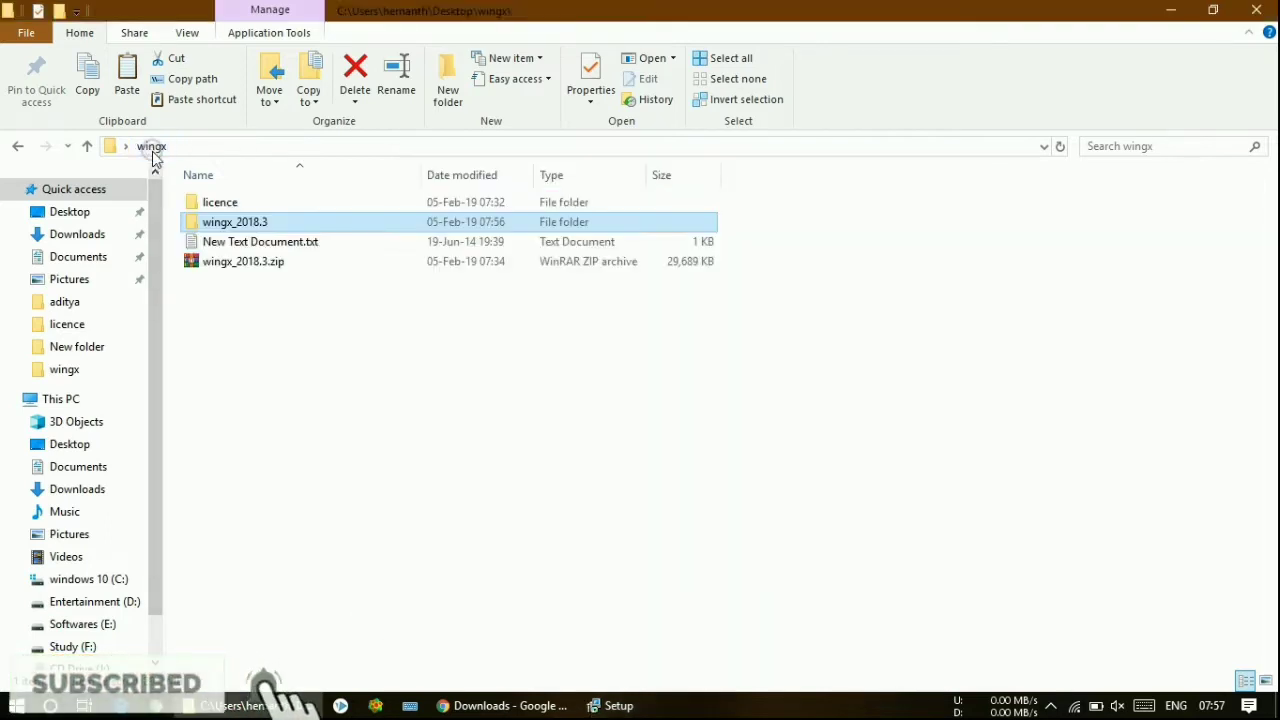
{"action": "left_click", "coordinate": [633, 706]}
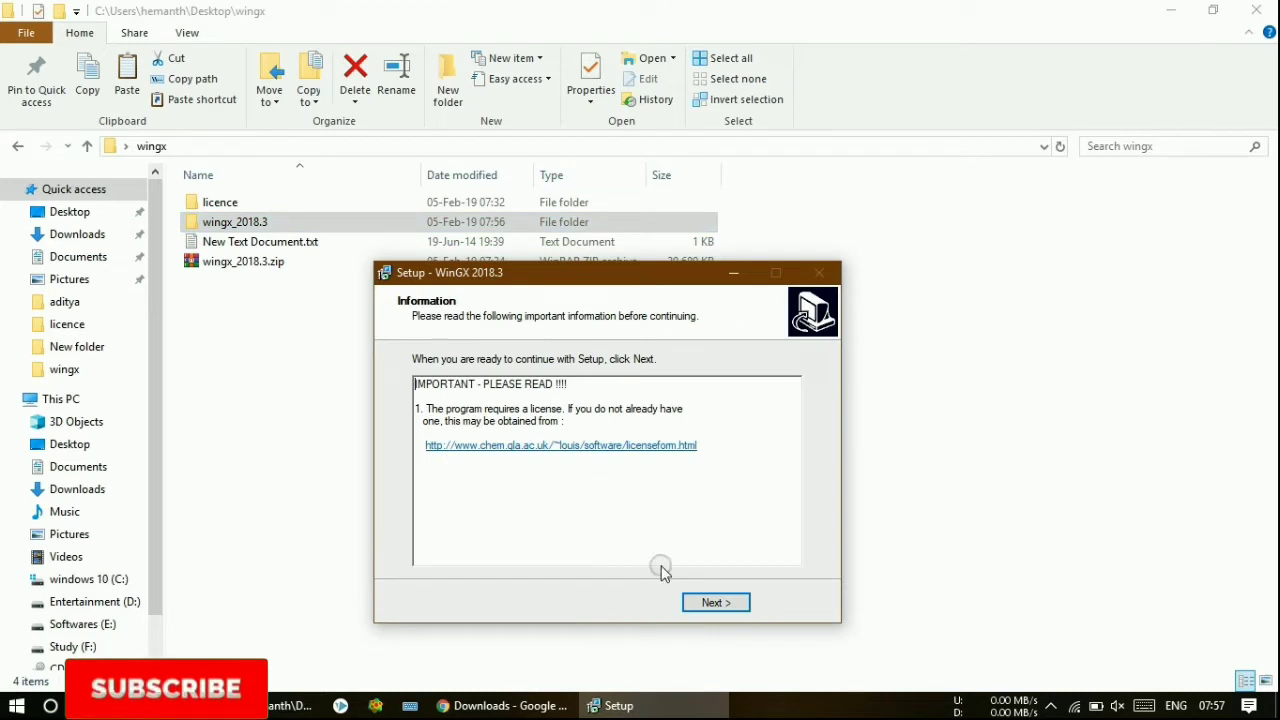
{"action": "left_click", "coordinate": [714, 603]}
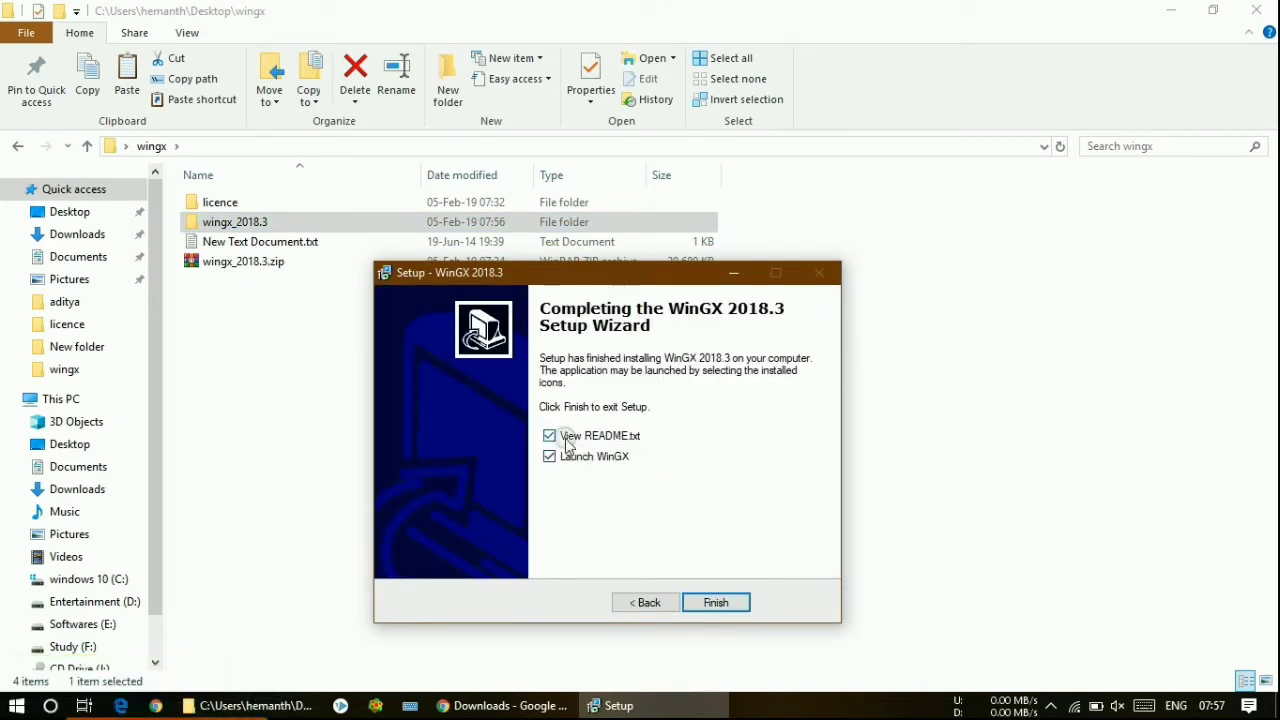
{"action": "left_click", "coordinate": [714, 601]}
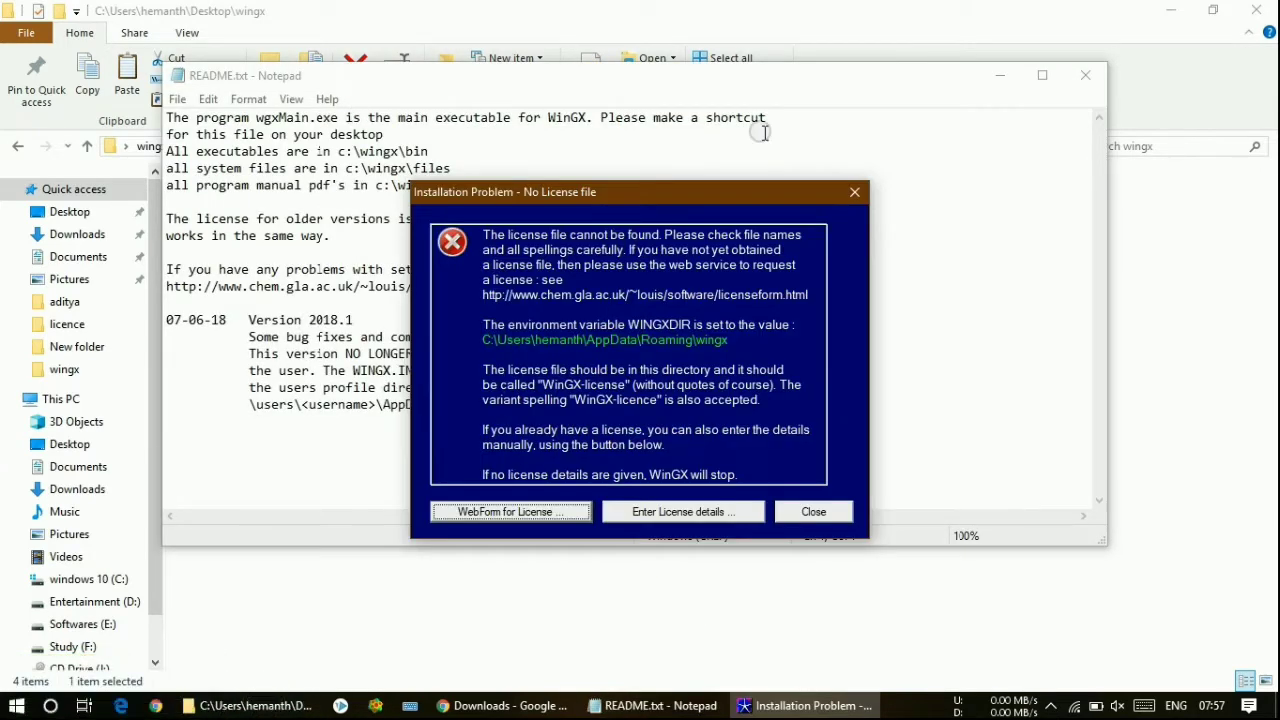
- Close README.txt and open 'Enter License details ...' from the no-licence error
{"action": "left_click", "coordinate": [1078, 80]}
{"action": "left_click_drag", "start_coordinate": [595, 193], "coordinate": [772, 212]}
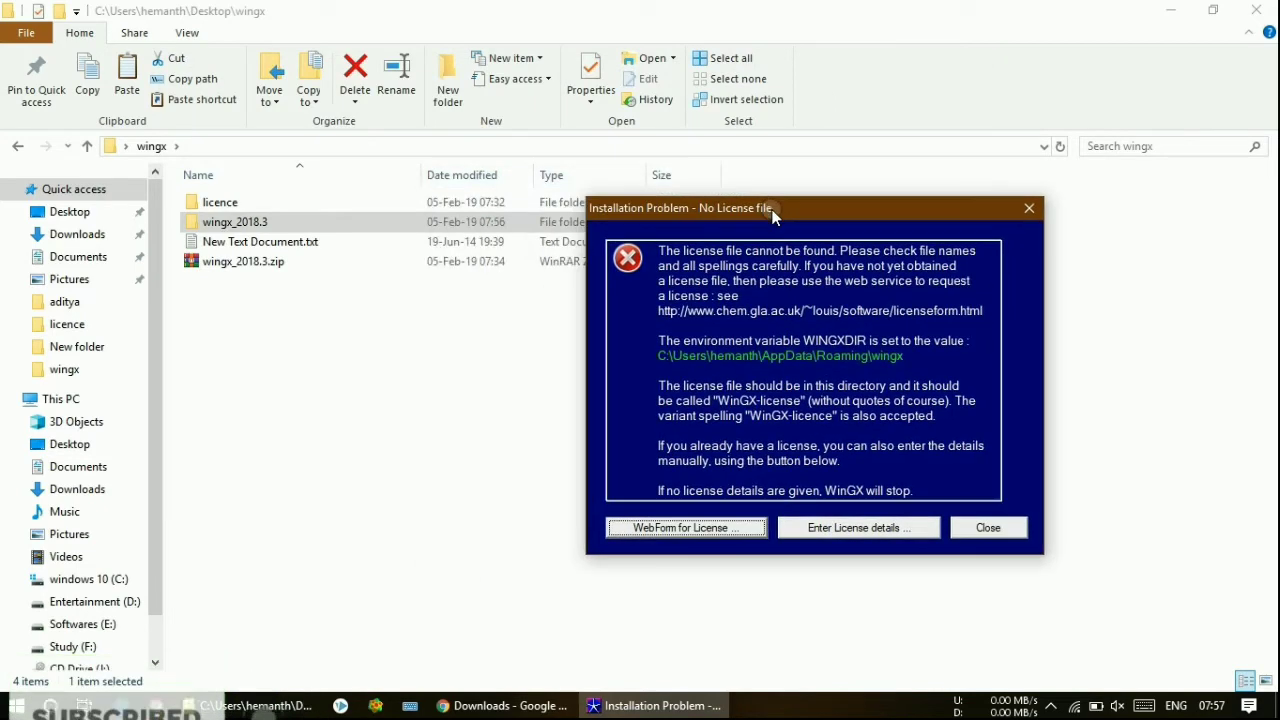
{"action": "left_click", "coordinate": [823, 528]}
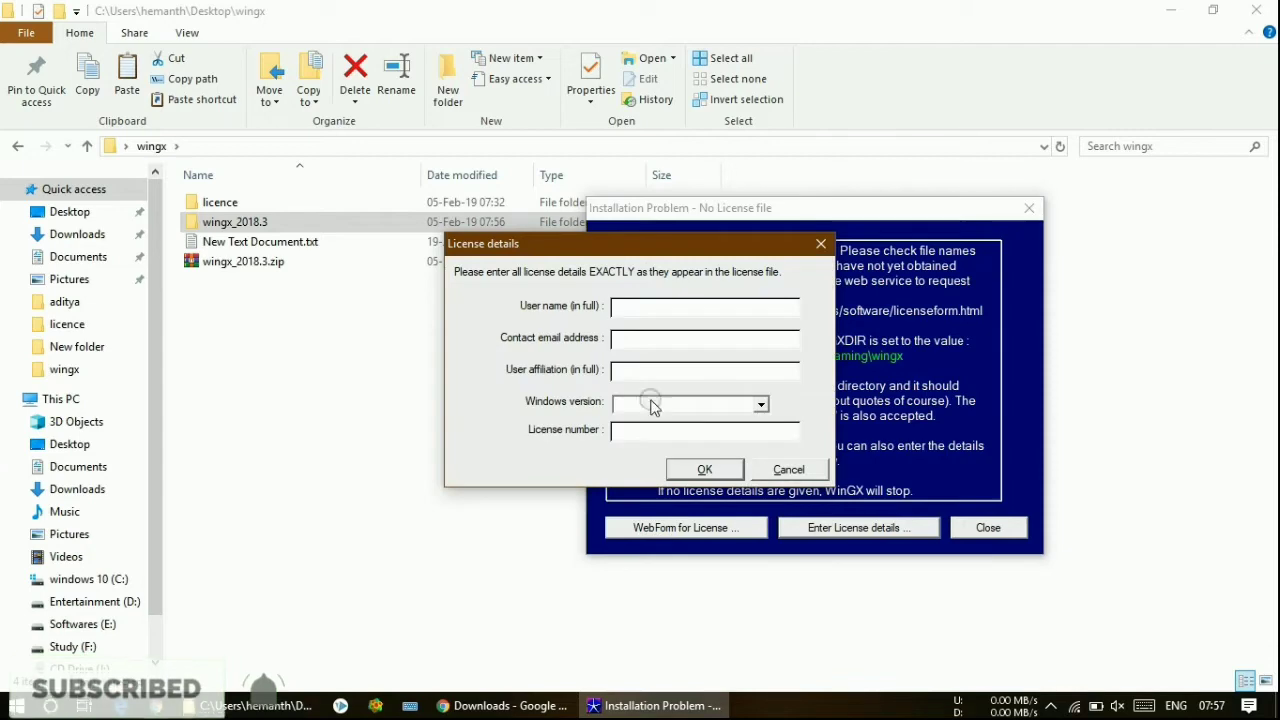
{"action": "left_click_drag", "start_coordinate": [565, 244], "coordinate": [717, 324]}
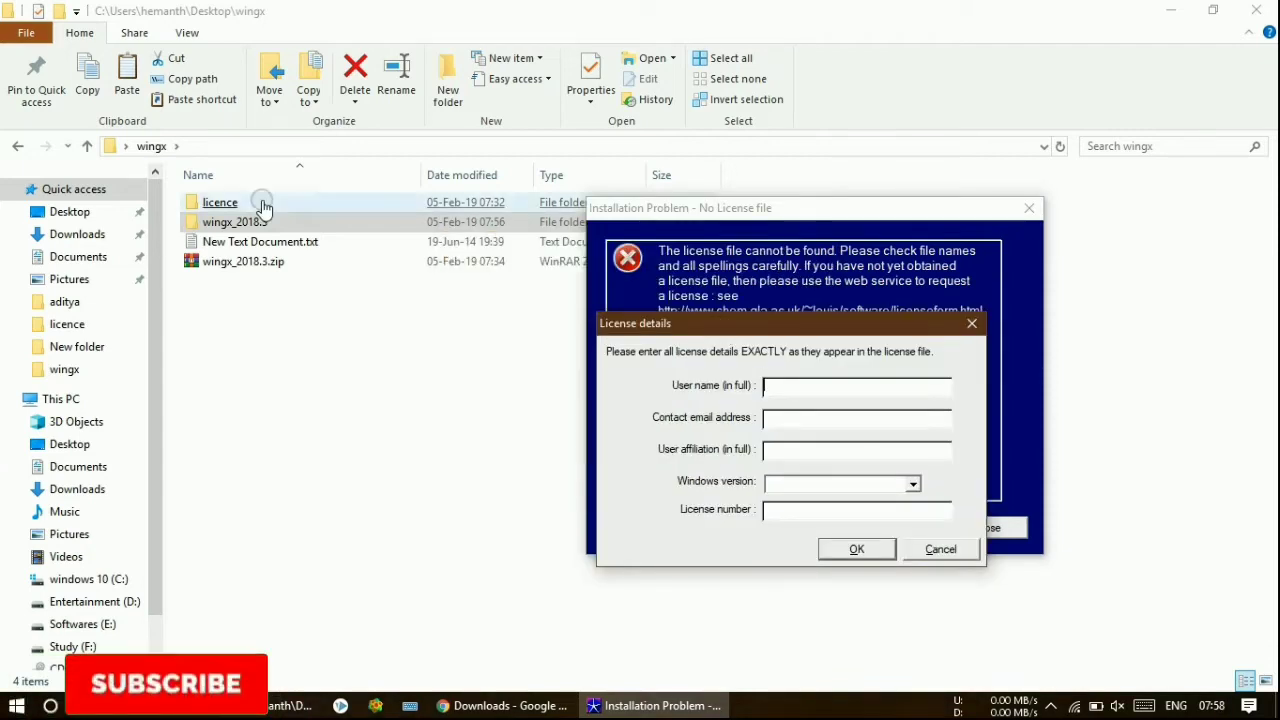
- Open licence\WinGX-licence.txt alongside the License details dialog
{"action": "double_click", "coordinate": [260, 205]}
{"action": "left_click", "coordinate": [271, 245]}
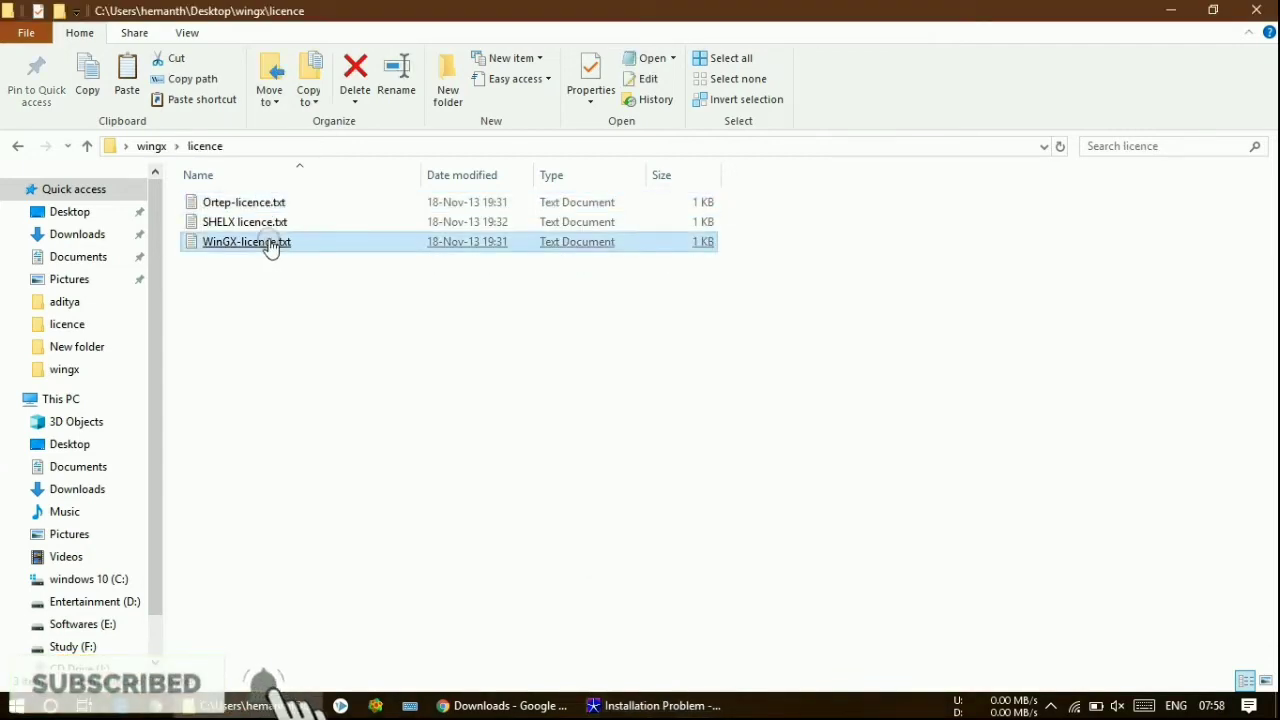
{"action": "double_click", "coordinate": [247, 242]}
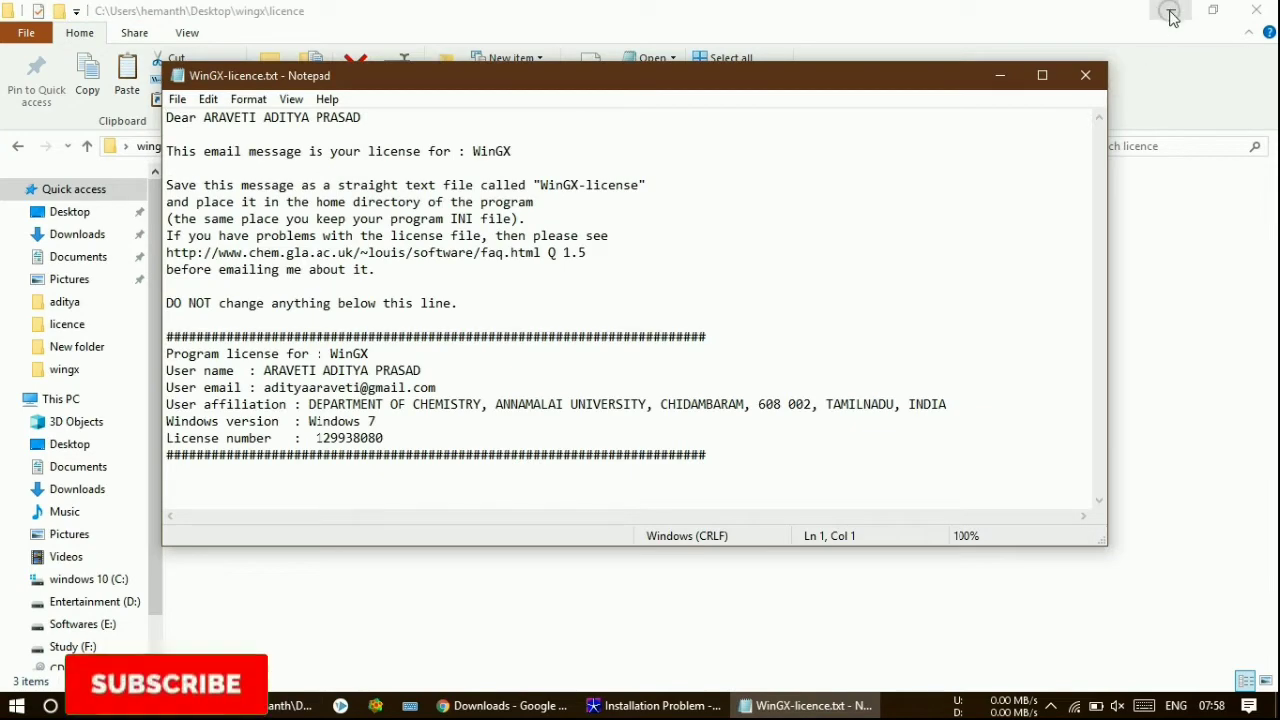
{"action": "left_click", "coordinate": [1172, 18]}
{"action": "left_click", "coordinate": [750, 553]}
- Copy the licensed user name and e-mail address from the file into the form
{"action": "left_click_drag", "start_coordinate": [425, 373], "coordinate": [268, 373]}
{"action": "key", "text": "ctrl+c"}
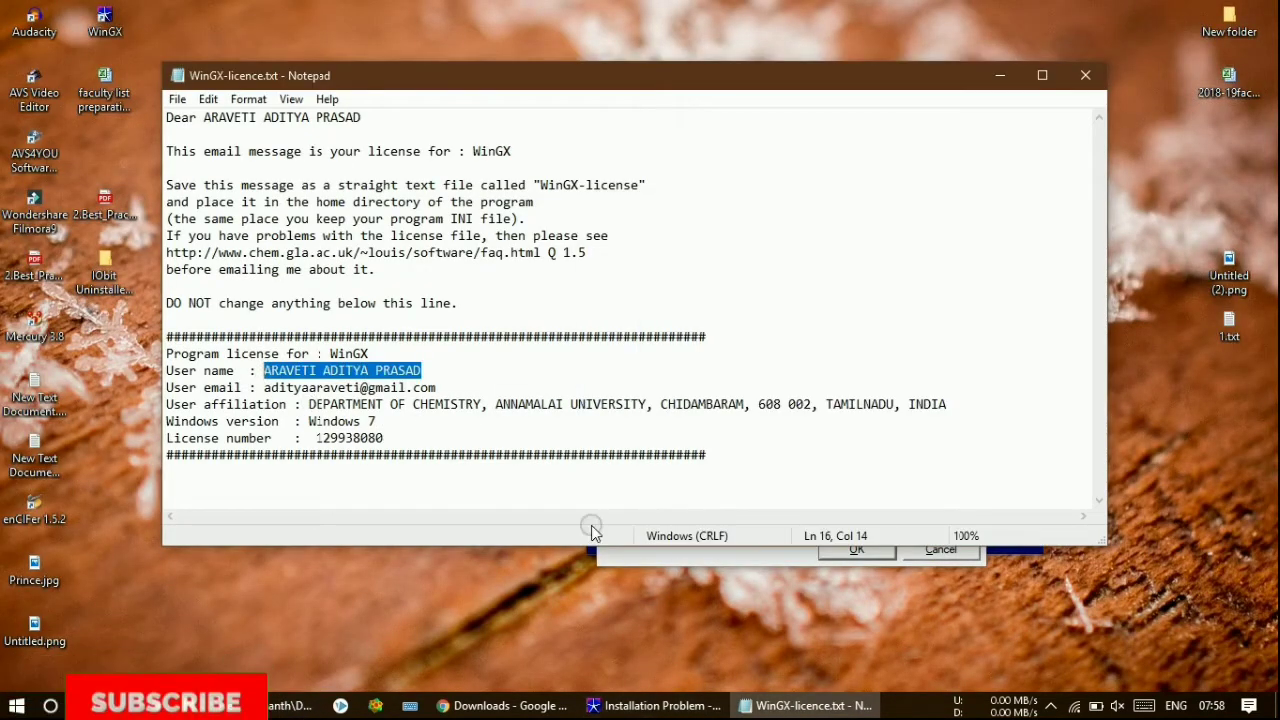
{"action": "left_click", "coordinate": [634, 553]}
{"action": "left_click", "coordinate": [800, 385]}
{"action": "key", "text": "ctrl+v"}
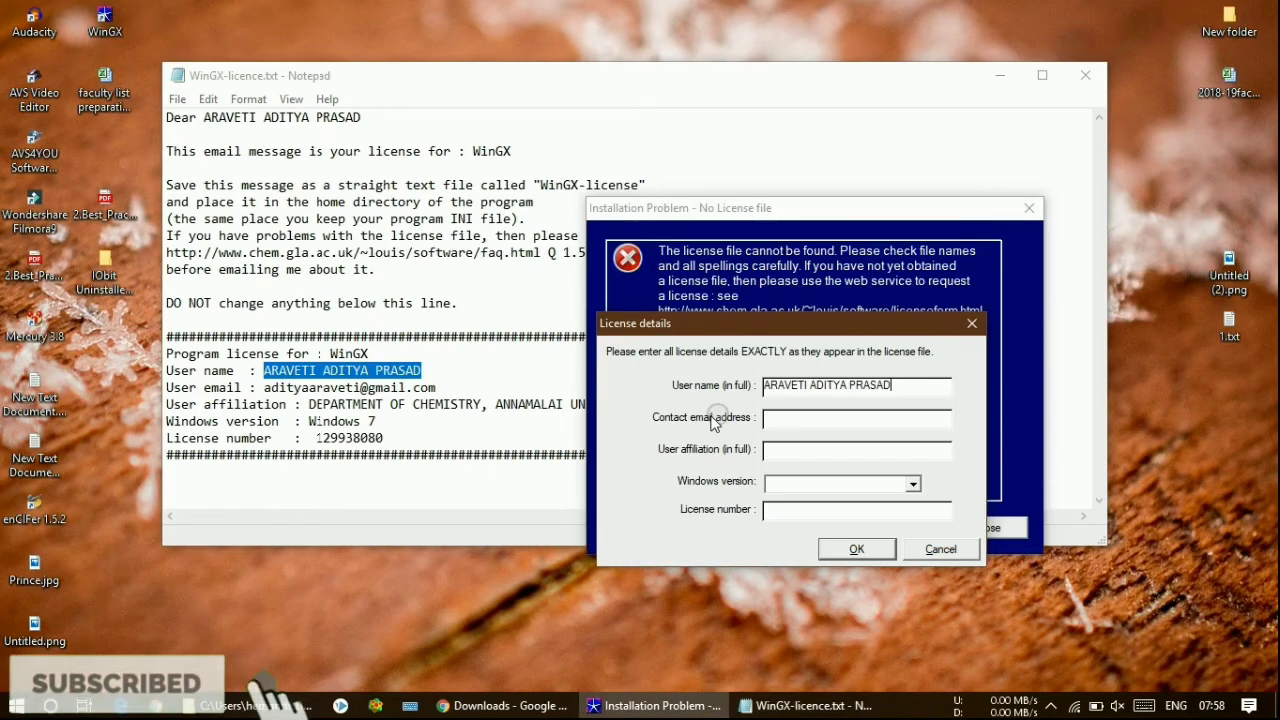
{"action": "left_click_drag", "start_coordinate": [265, 388], "coordinate": [431, 386]}
{"action": "key", "text": "ctrl+c"}
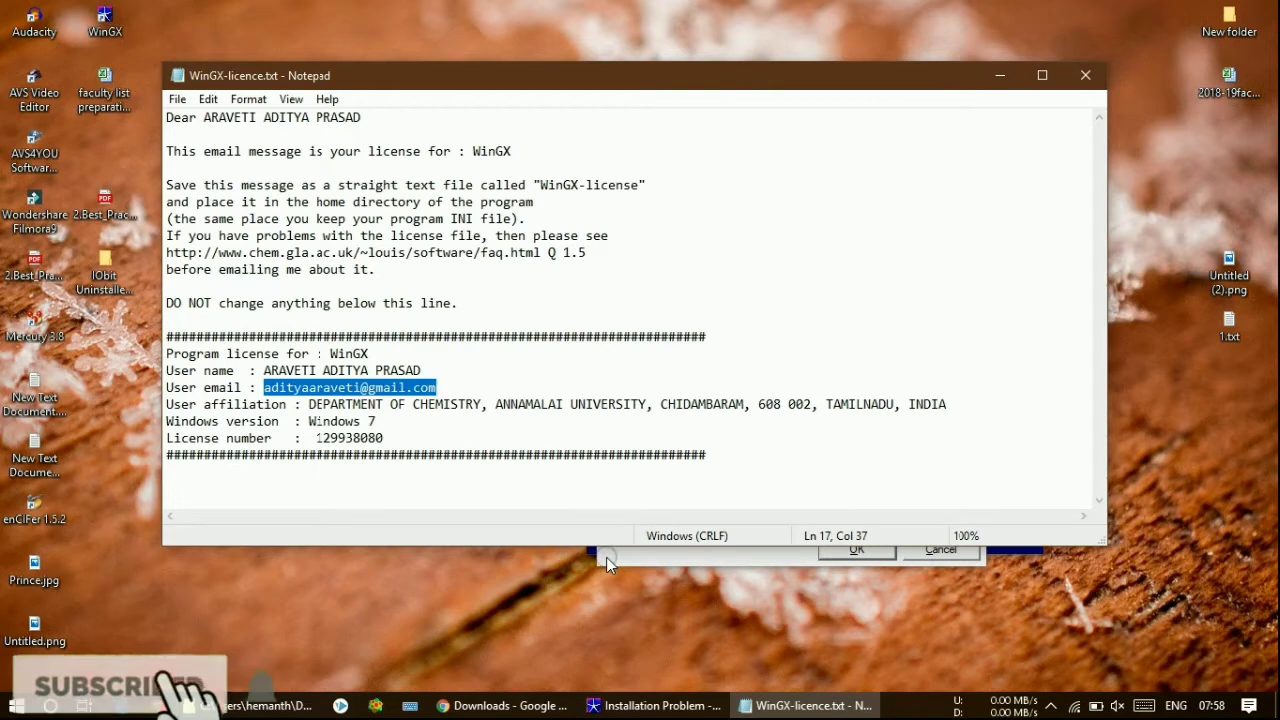
{"action": "left_click", "coordinate": [606, 557]}
{"action": "left_click", "coordinate": [794, 418]}
{"action": "key", "text": "ctrl+v"}
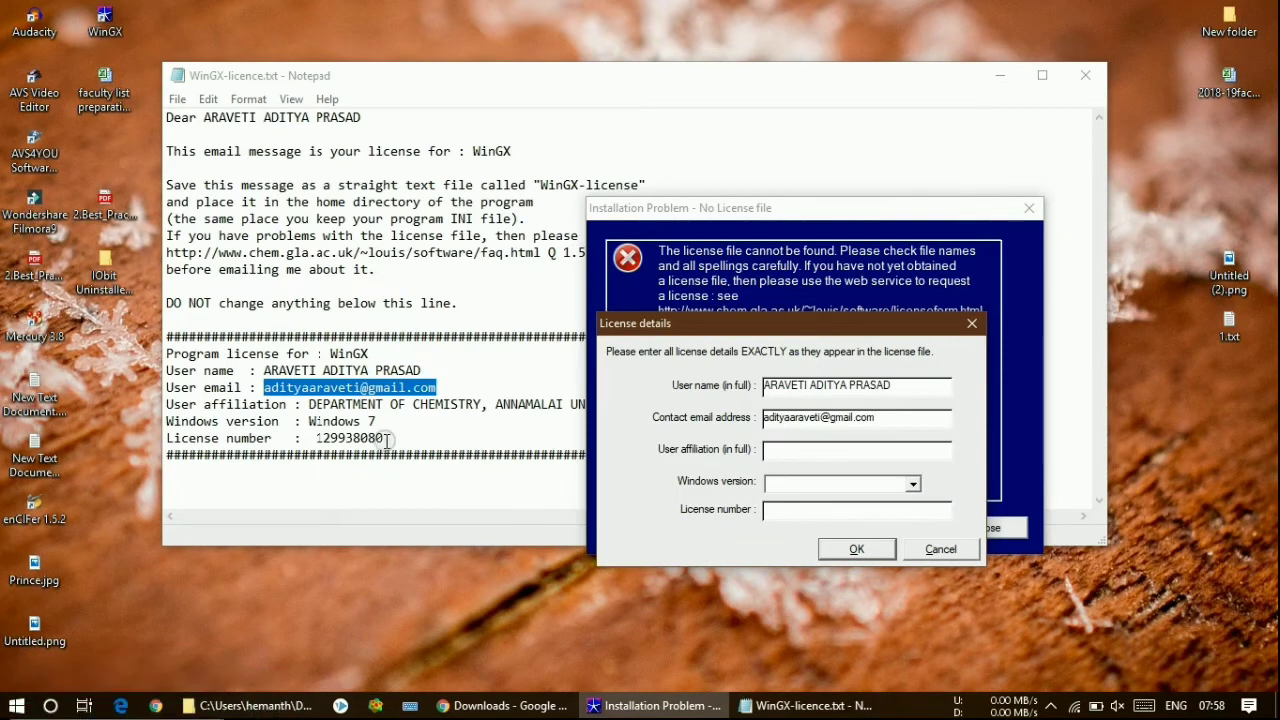
- Copy the affiliation and licence number from the file into the form
{"action": "left_click", "coordinate": [372, 422]}
{"action": "left_click_drag", "start_coordinate": [311, 405], "coordinate": [934, 404]}
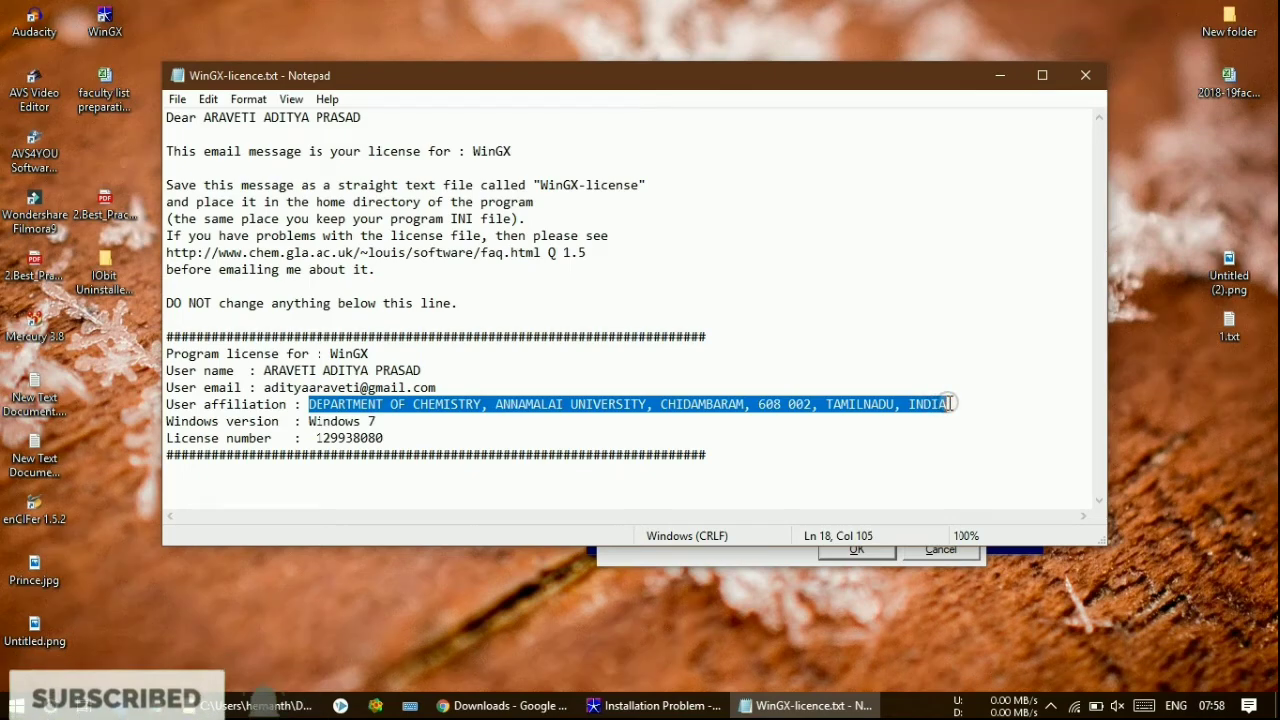
{"action": "left_click", "coordinate": [673, 567]}
{"action": "left_click", "coordinate": [809, 449]}
{"action": "key", "text": "ctrl+v"}
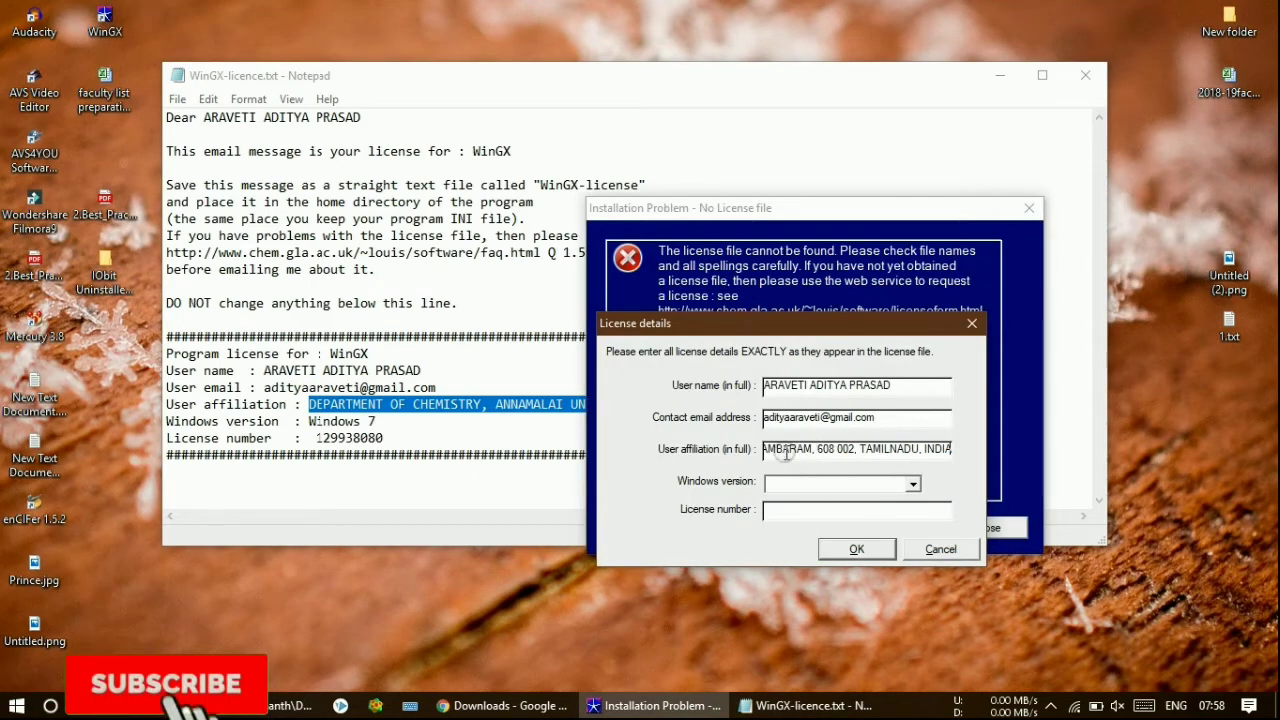
{"action": "left_click_drag", "start_coordinate": [316, 437], "coordinate": [388, 440]}
{"action": "left_click", "coordinate": [603, 552]}
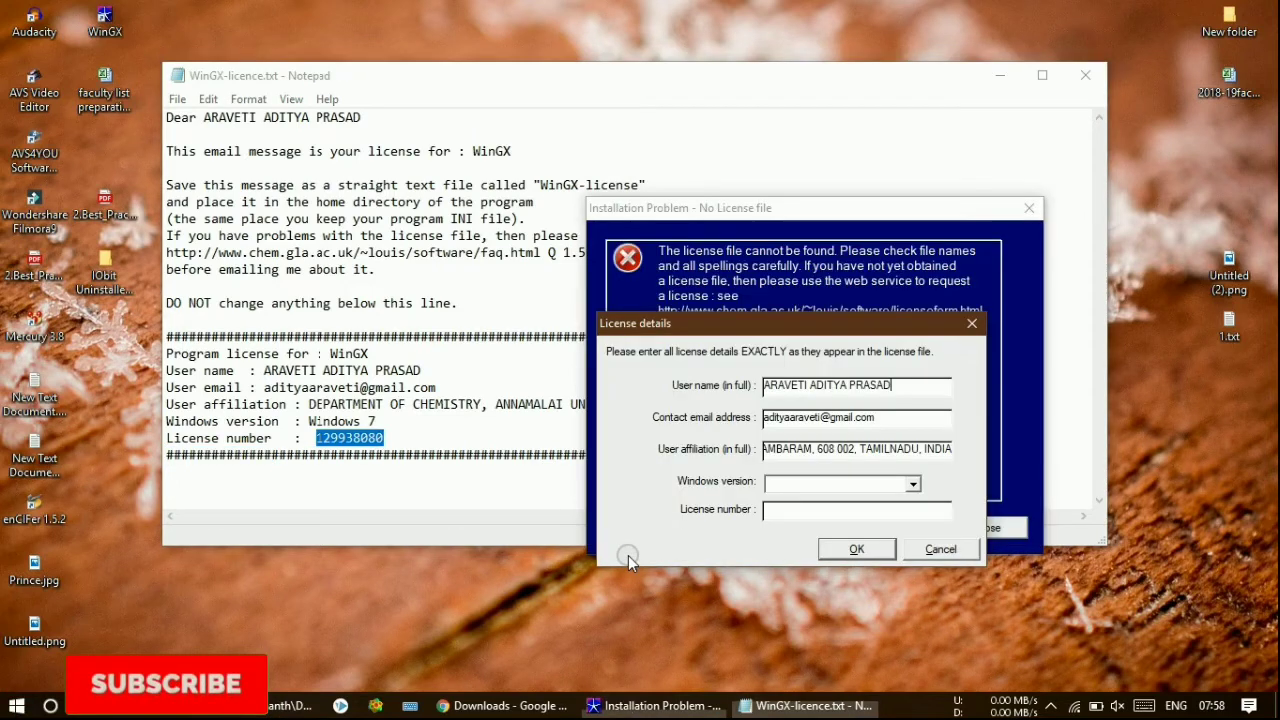
{"action": "left_click", "coordinate": [780, 510]}
{"action": "key", "text": "ctrl+v"}
- Choose Windows 7 as the Windows version and submit the licence details
{"action": "left_click", "coordinate": [787, 488]}
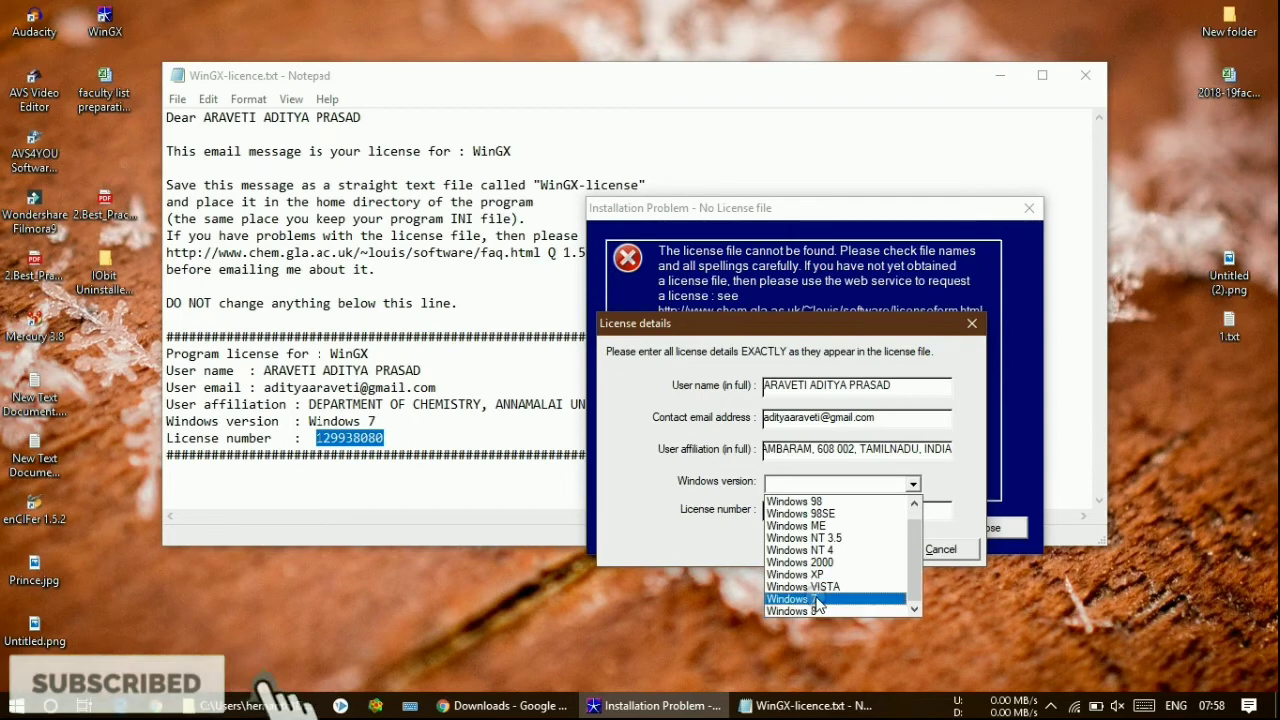
{"action": "left_click", "coordinate": [817, 599]}
{"action": "left_click", "coordinate": [853, 550]}
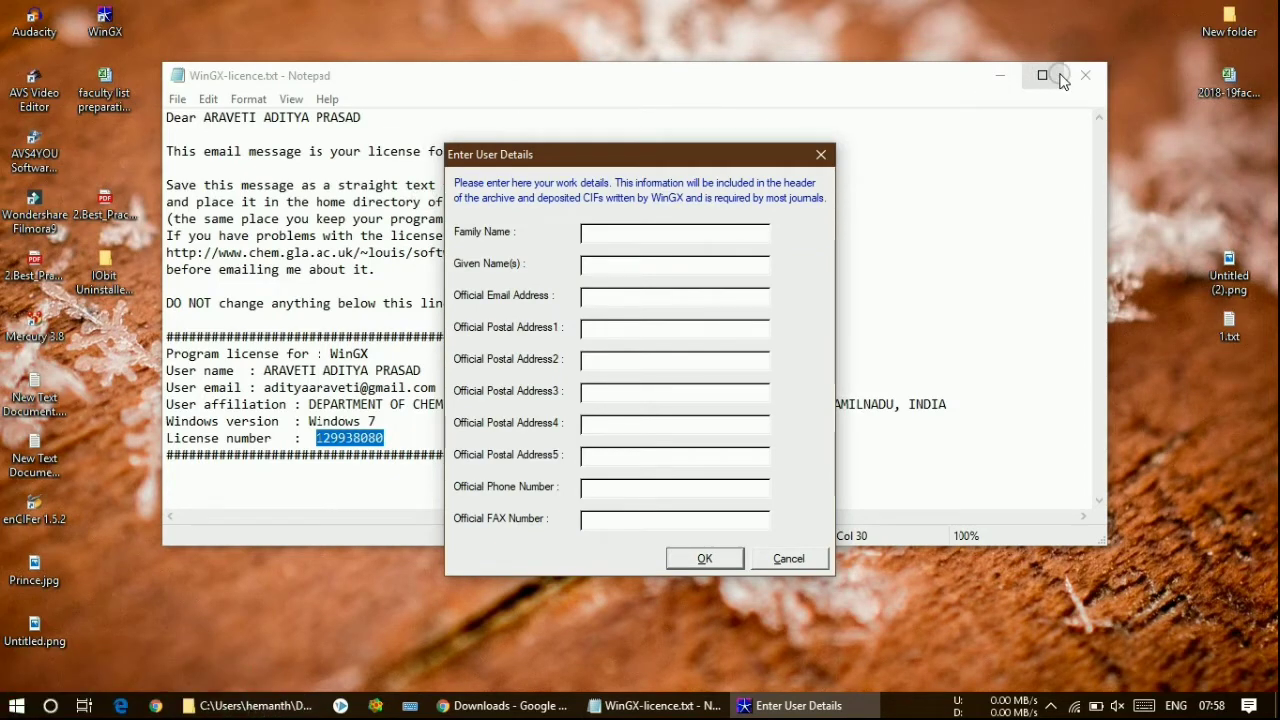
- Close the licence file and enter the family name, given name and official e-mail address
{"action": "left_click", "coordinate": [1085, 75]}
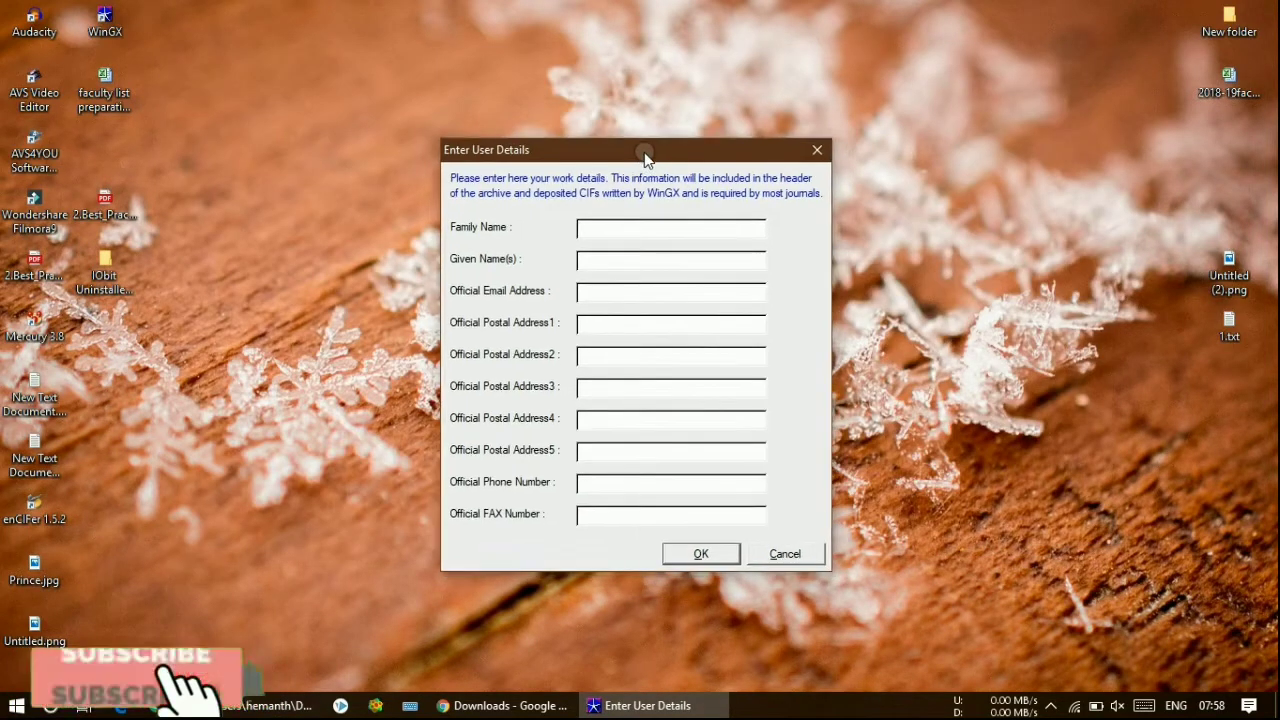
{"action": "left_click_drag", "start_coordinate": [648, 160], "coordinate": [563, 64]}
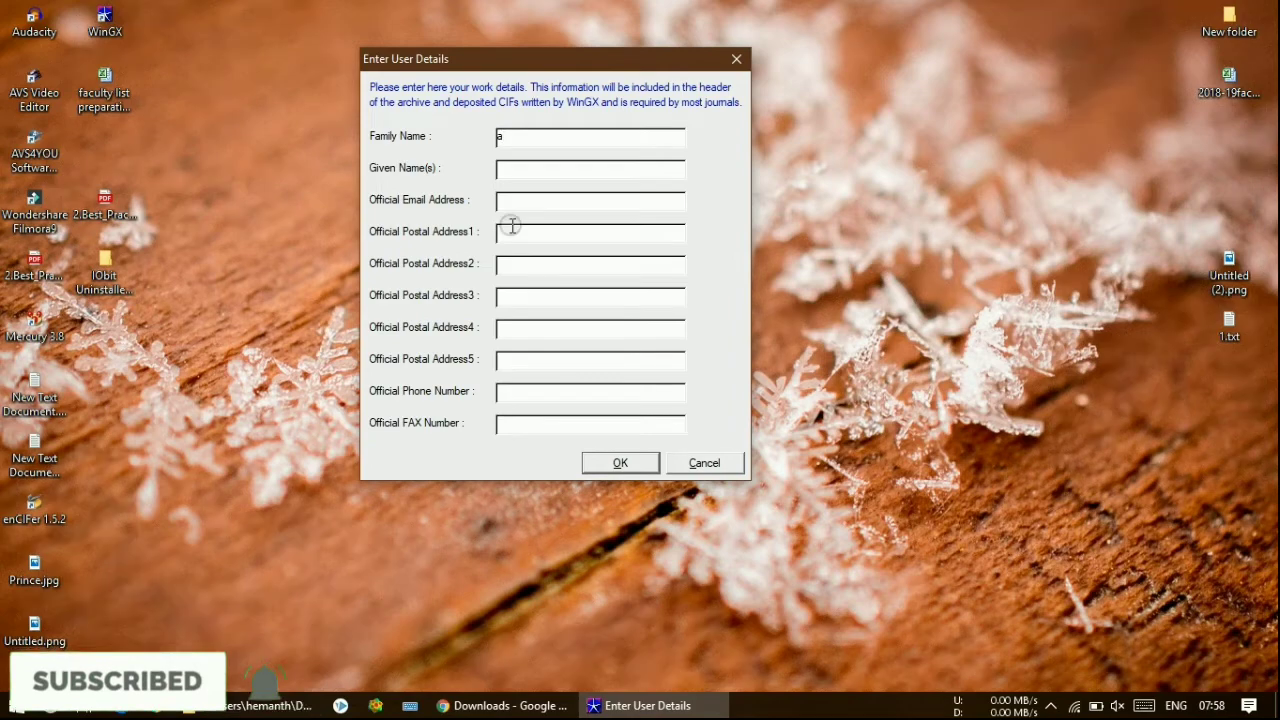
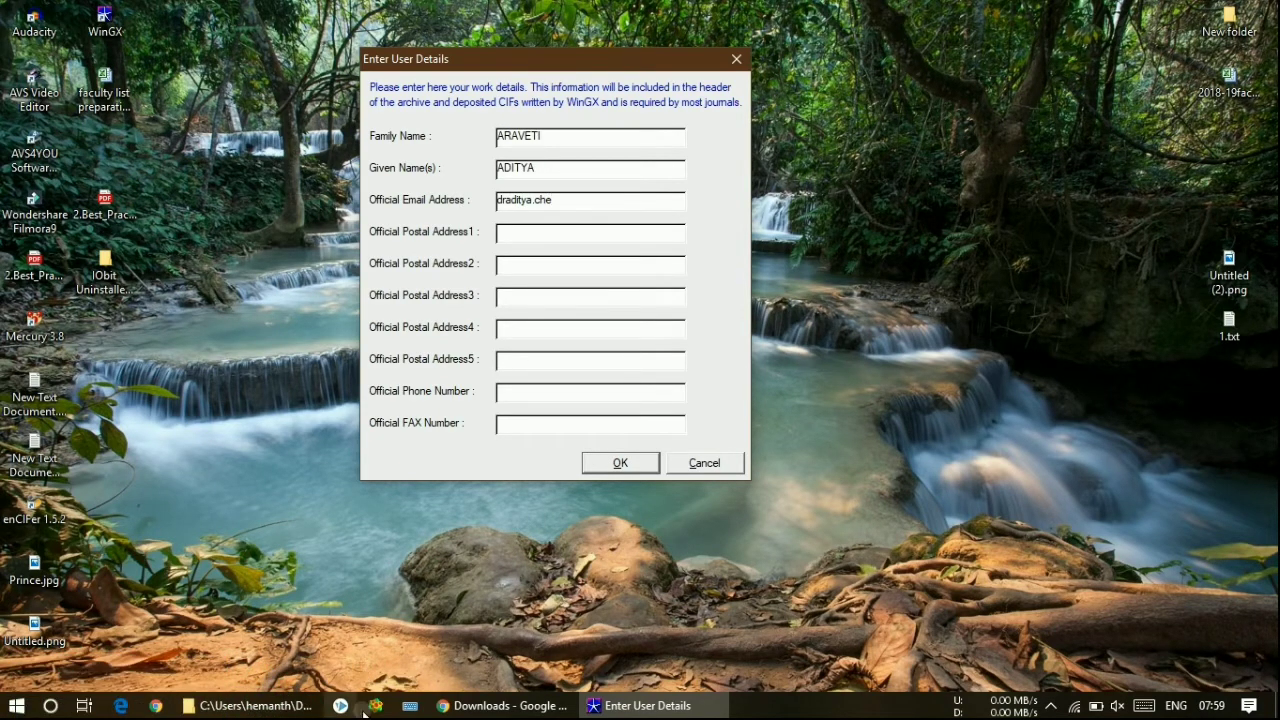
{"action": "key", "text": "ctrl+super+o"}
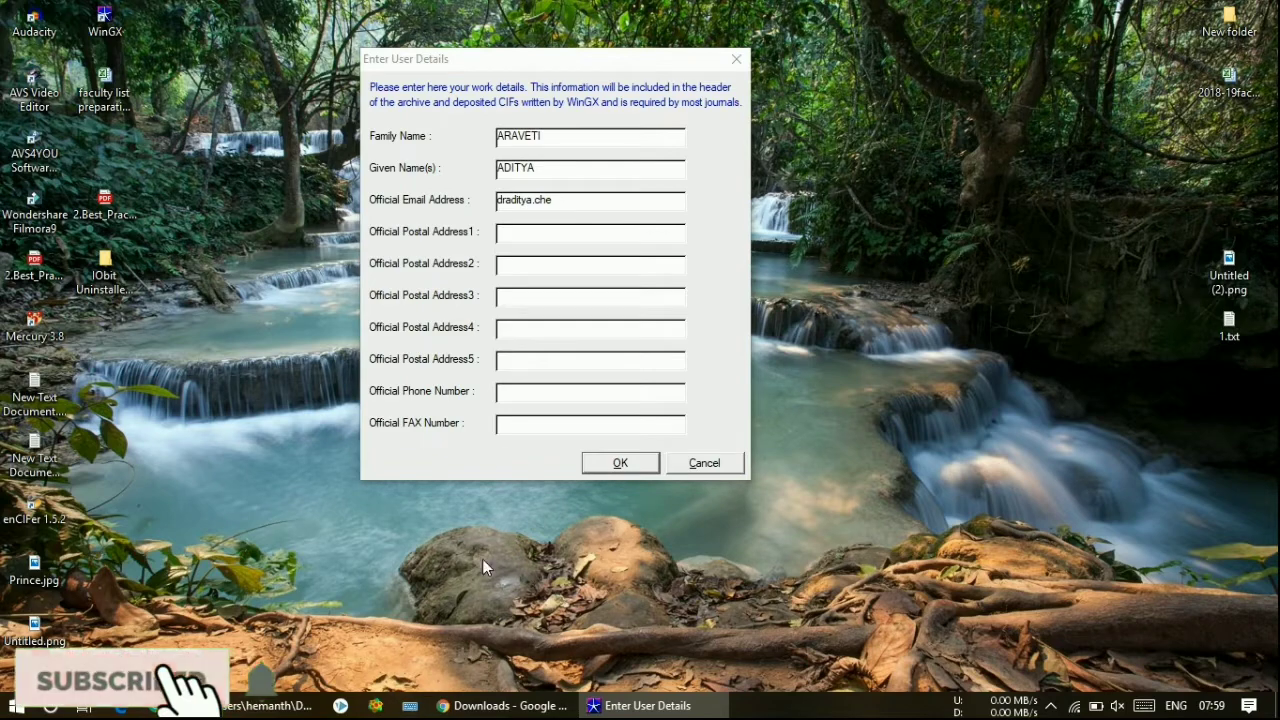
{"action": "left_click", "coordinate": [568, 204]}
{"action": "left_click", "coordinate": [556, 576]}
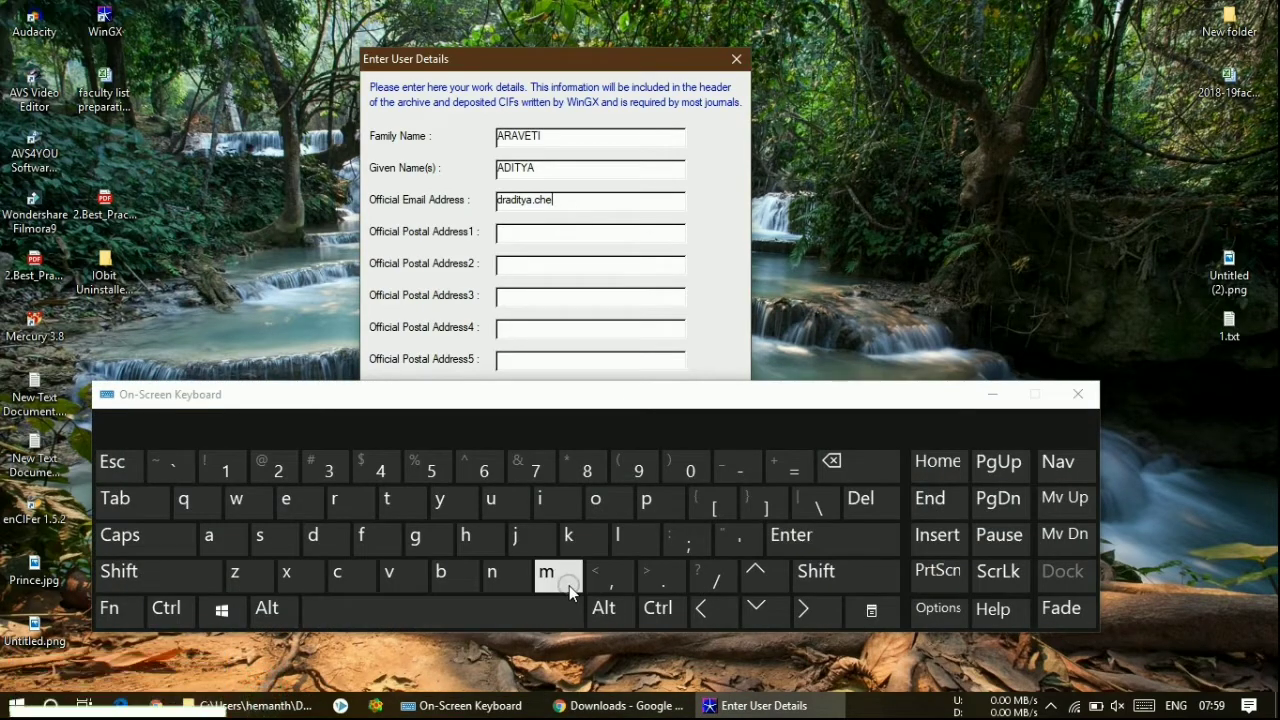
{"action": "left_click", "coordinate": [992, 394]}
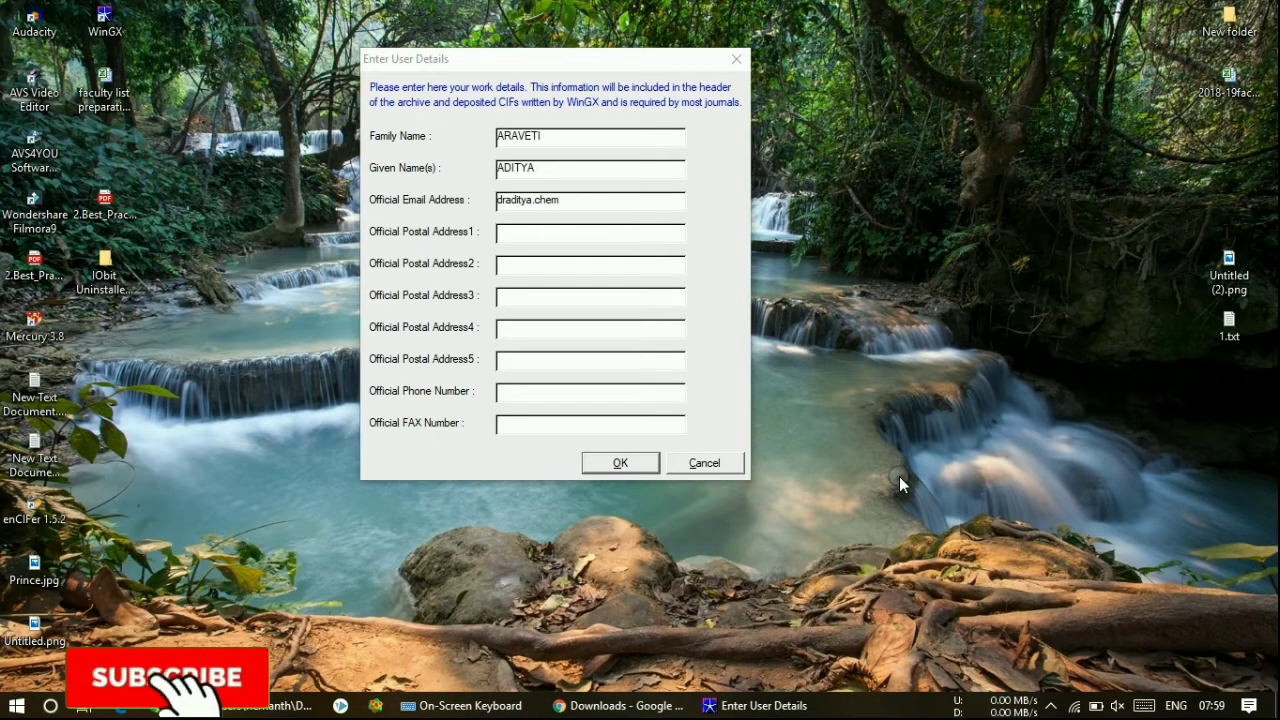
{"action": "left_click", "coordinate": [665, 208]}
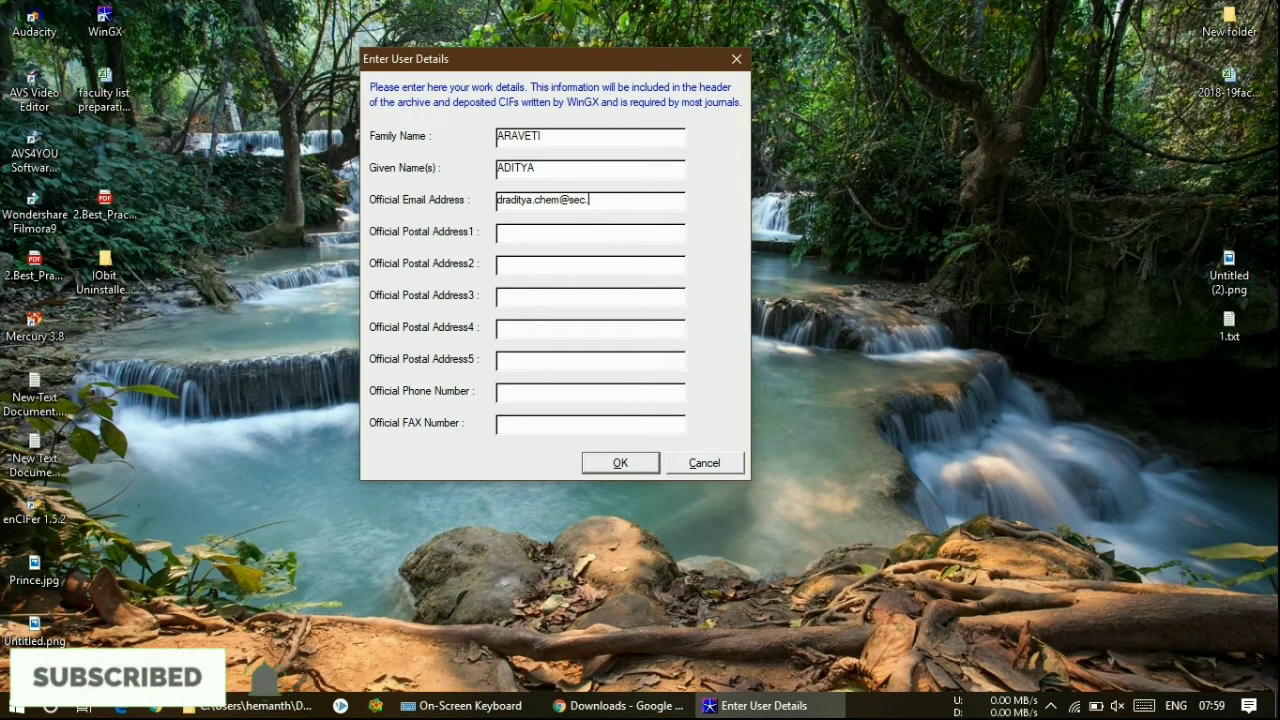
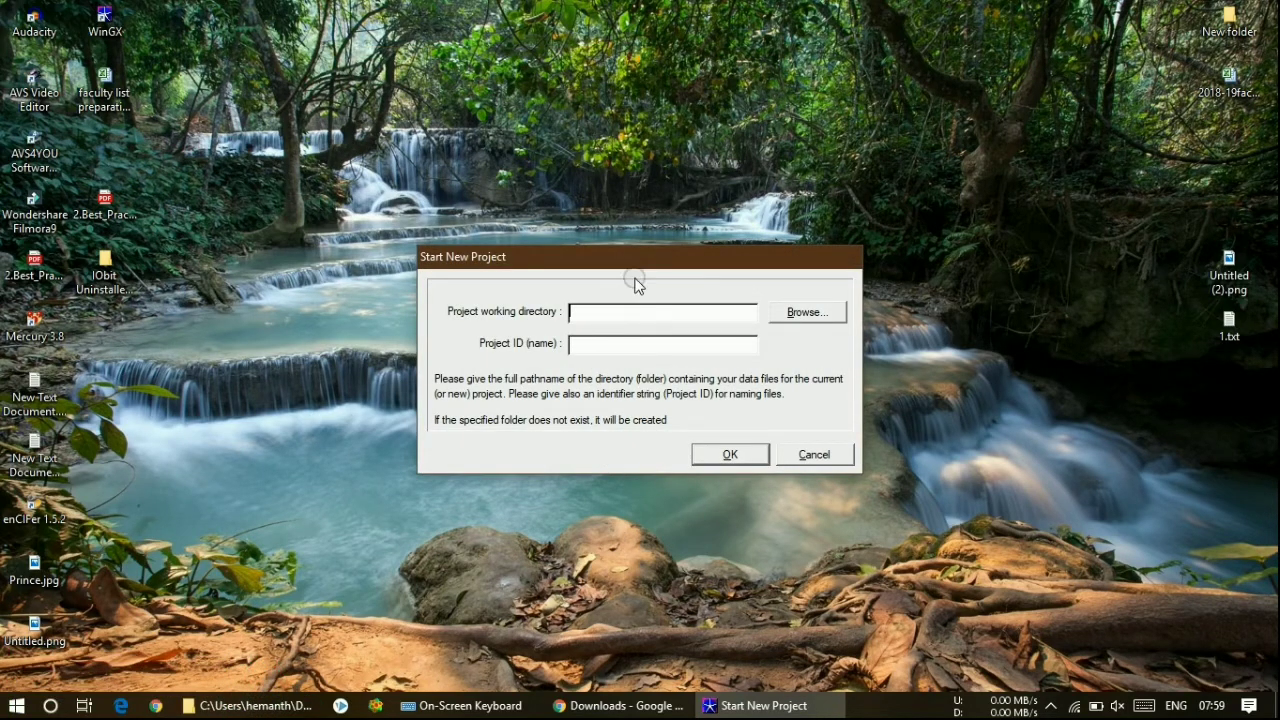
- Dismiss the working-directory file picker and cancel Start New Project without creating a project
{"action": "left_click_drag", "start_coordinate": [638, 268], "coordinate": [488, 170]}
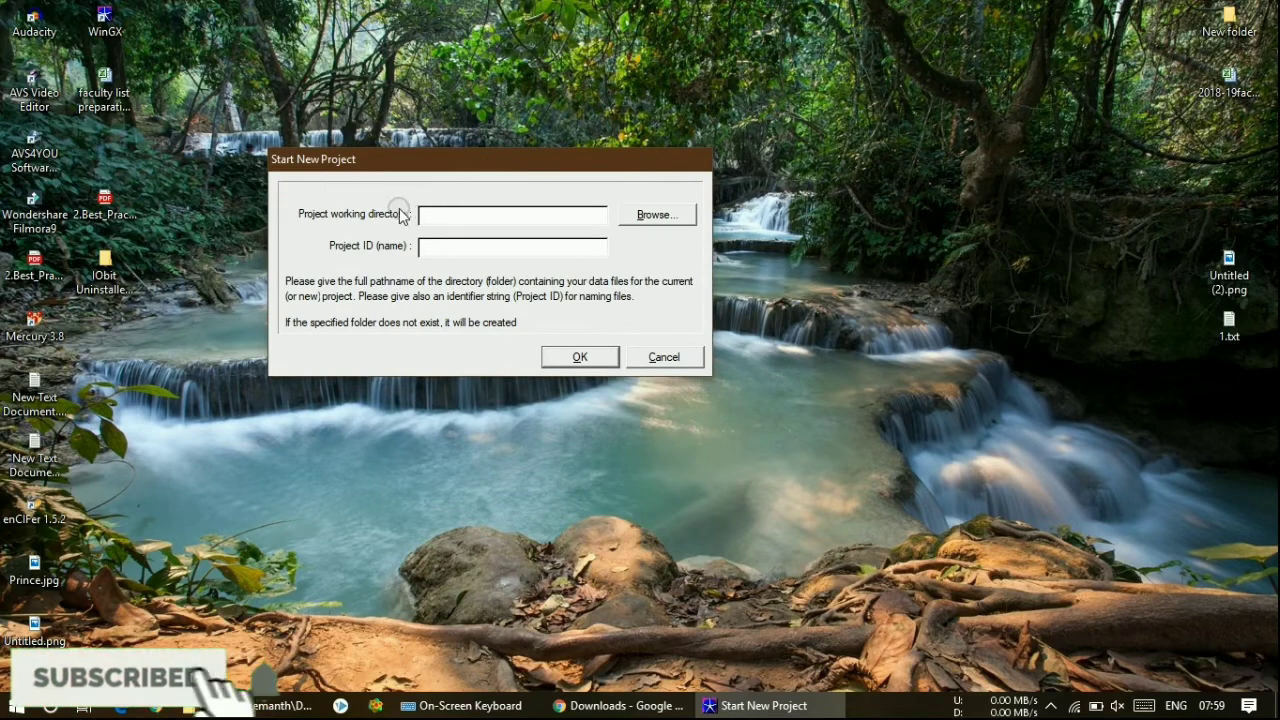
{"action": "left_click", "coordinate": [443, 244]}
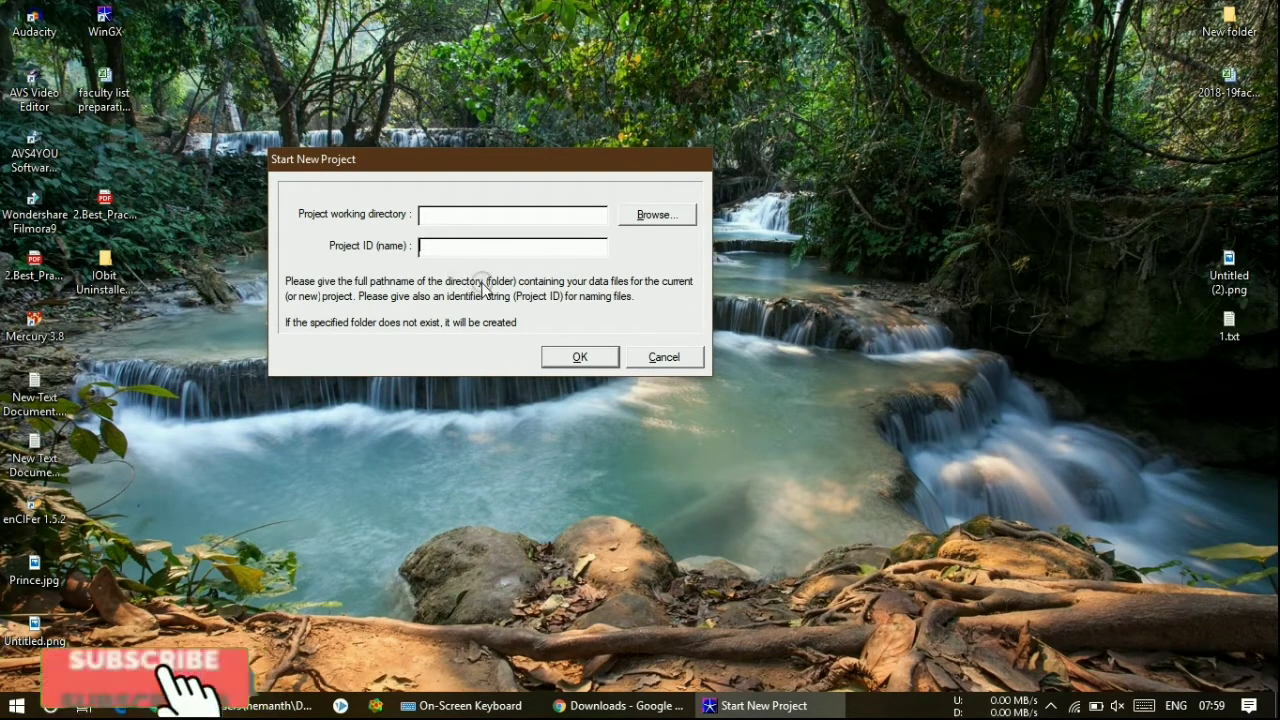
{"action": "left_click", "coordinate": [517, 214]}
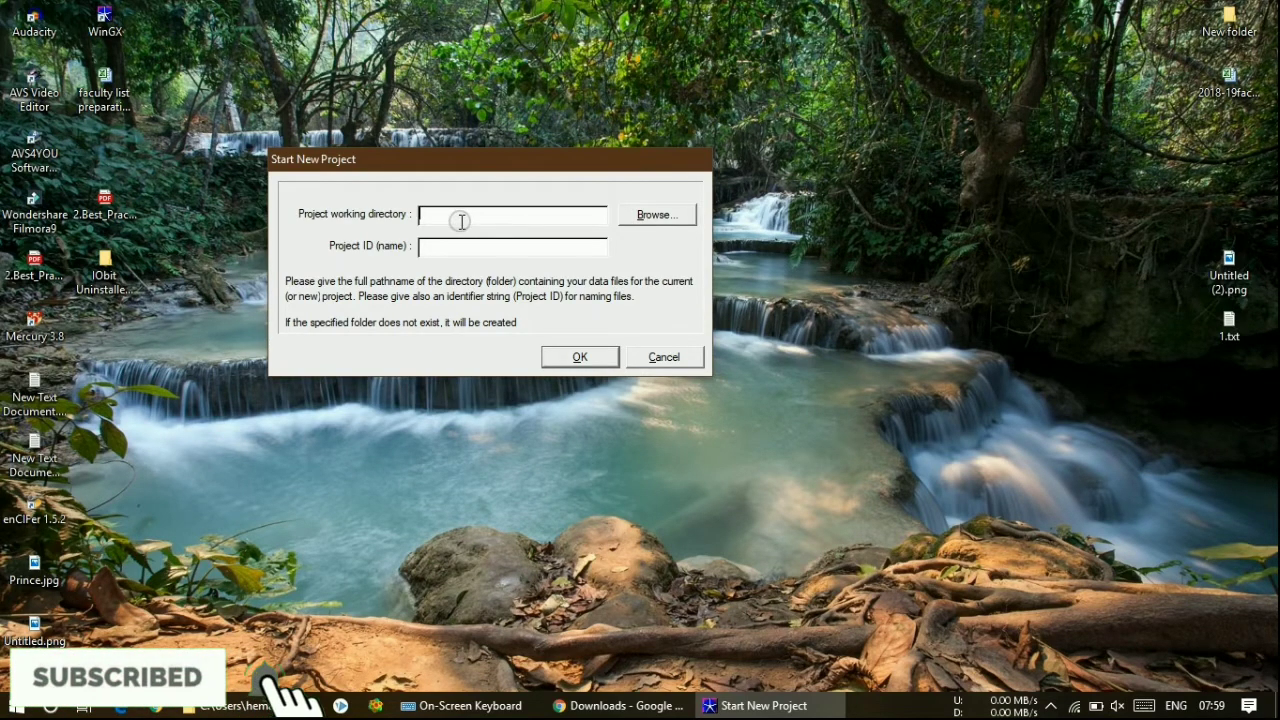
{"action": "left_click", "coordinate": [630, 214]}
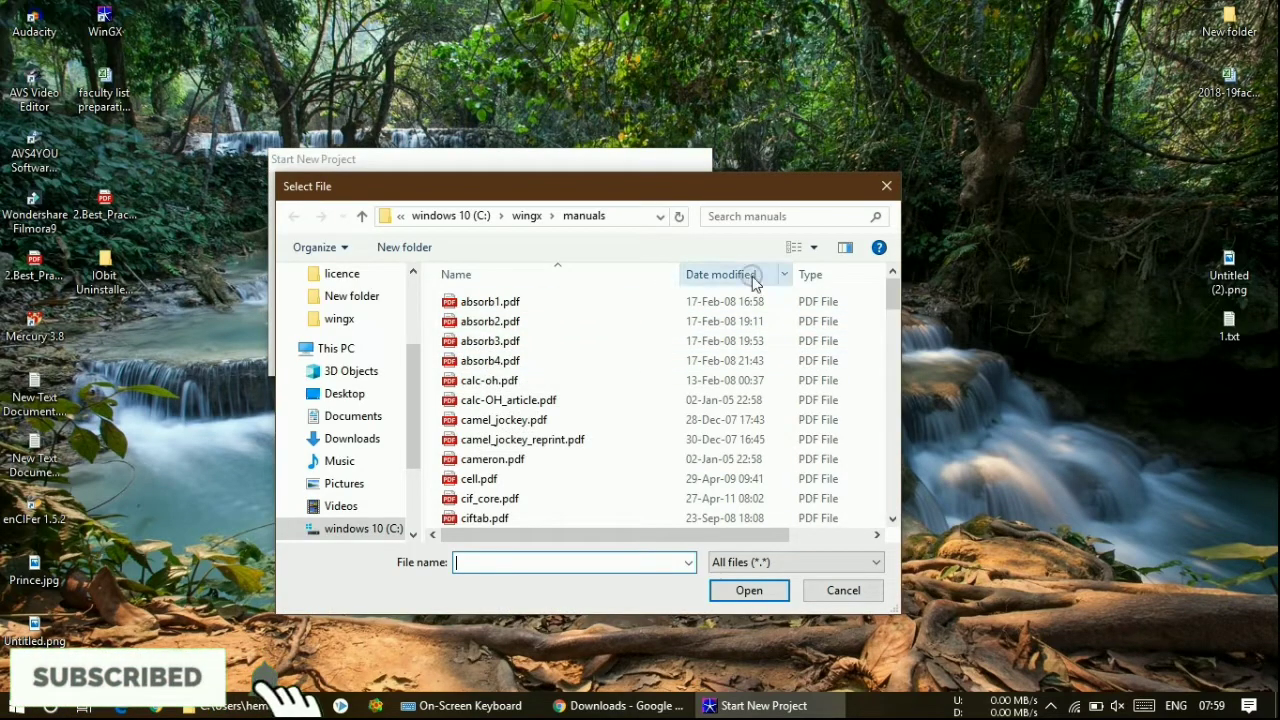
{"action": "left_click", "coordinate": [886, 186]}
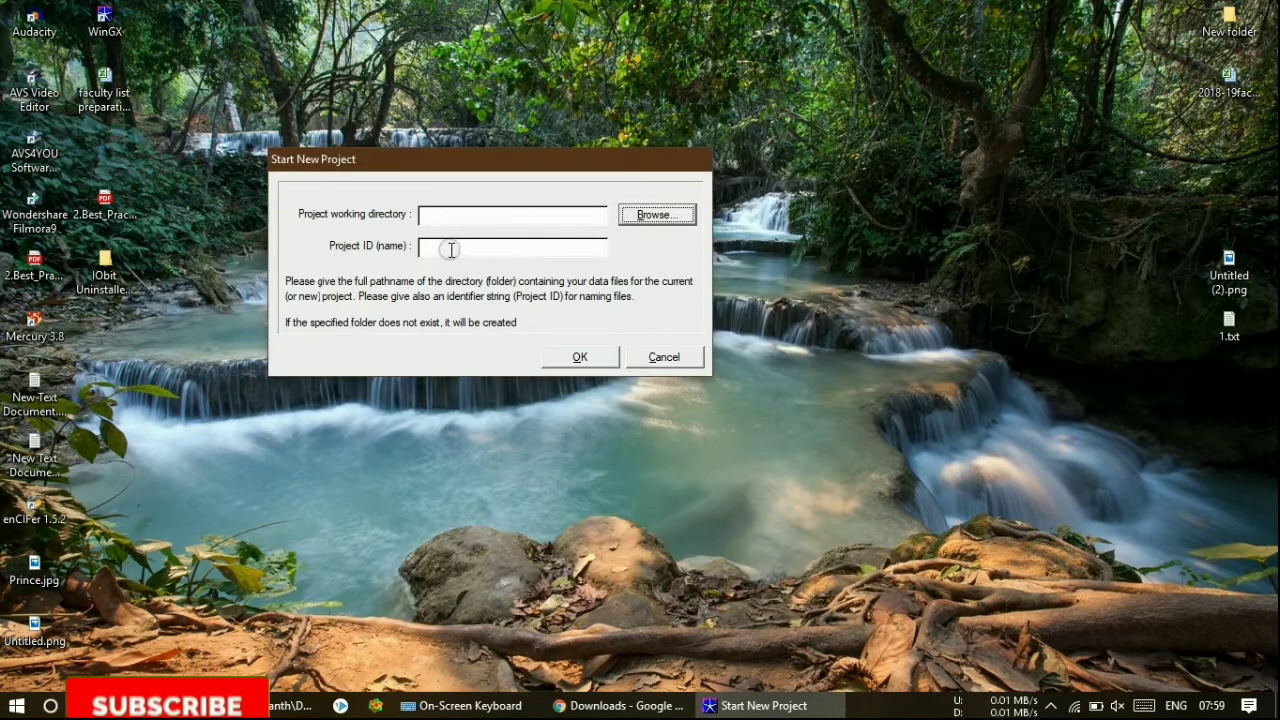
{"action": "left_click_drag", "start_coordinate": [473, 164], "coordinate": [509, 221]}
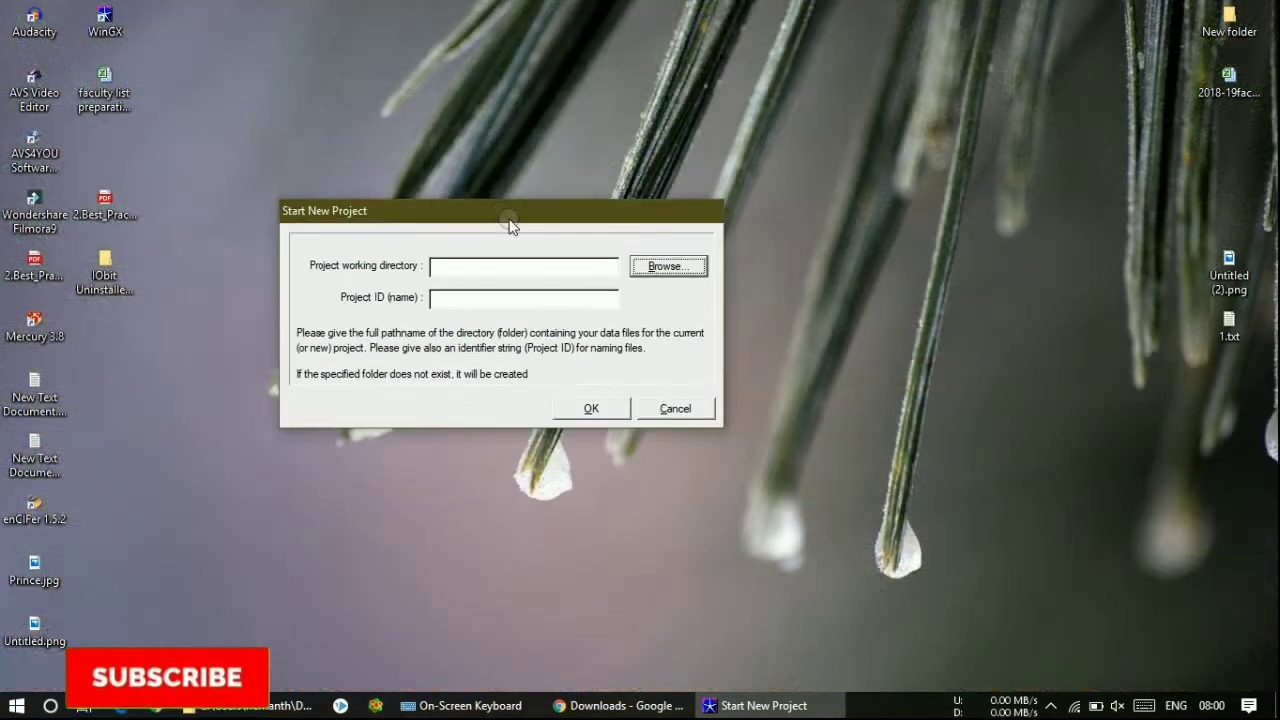
{"action": "left_click", "coordinate": [666, 409]}
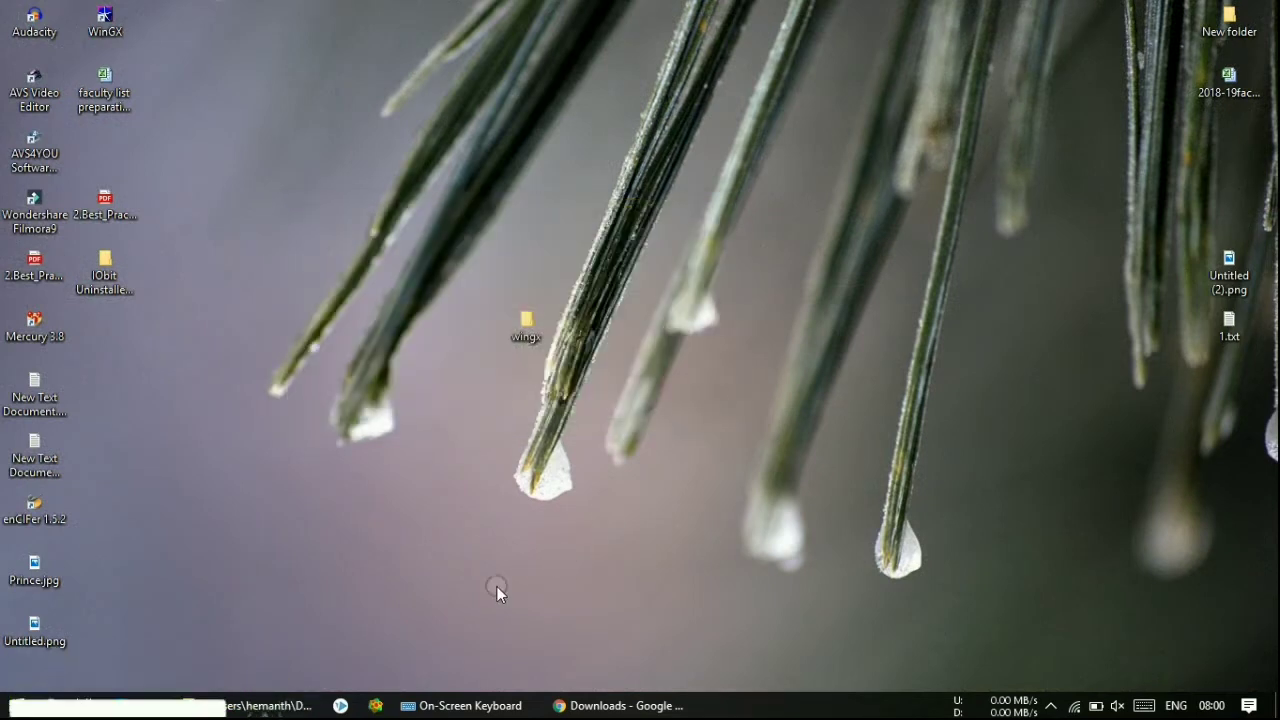
- Open New Text Document.txt with the setup notes from the desktop wingx folder
{"action": "double_click", "coordinate": [526, 336]}
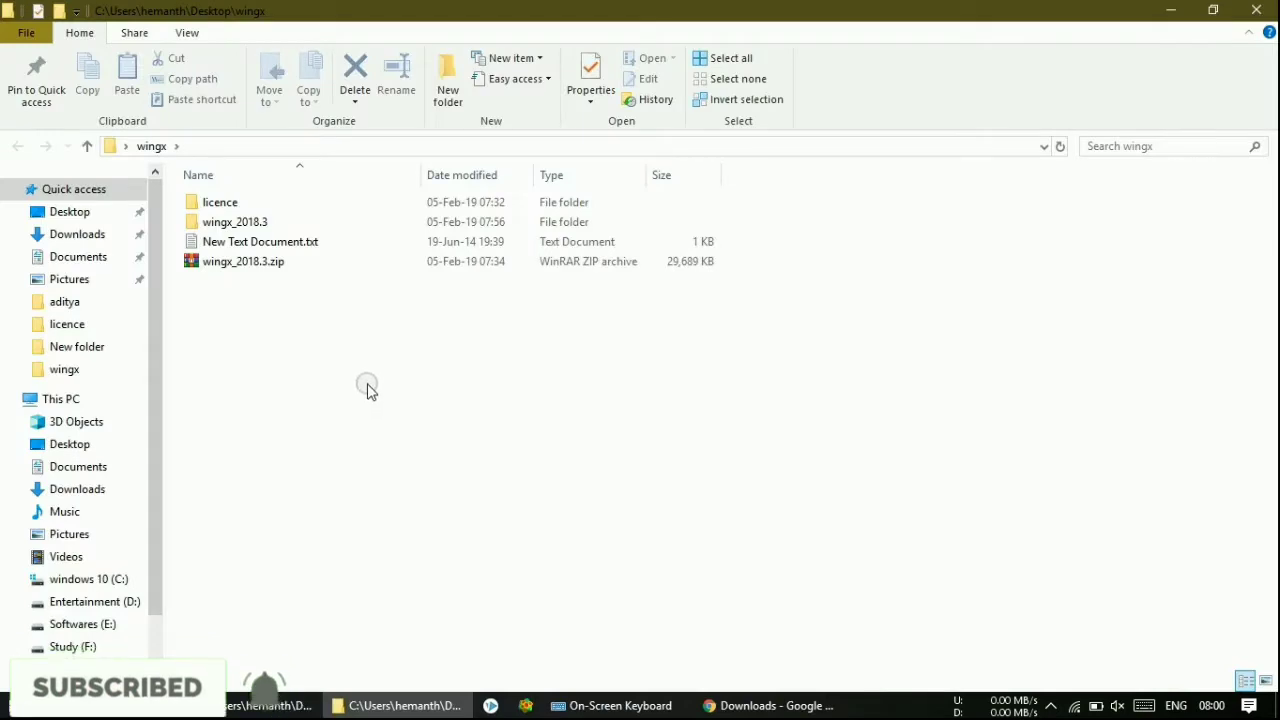
{"action": "double_click", "coordinate": [325, 245]}
{"action": "left_click_drag", "start_coordinate": [446, 80], "coordinate": [481, 230]}
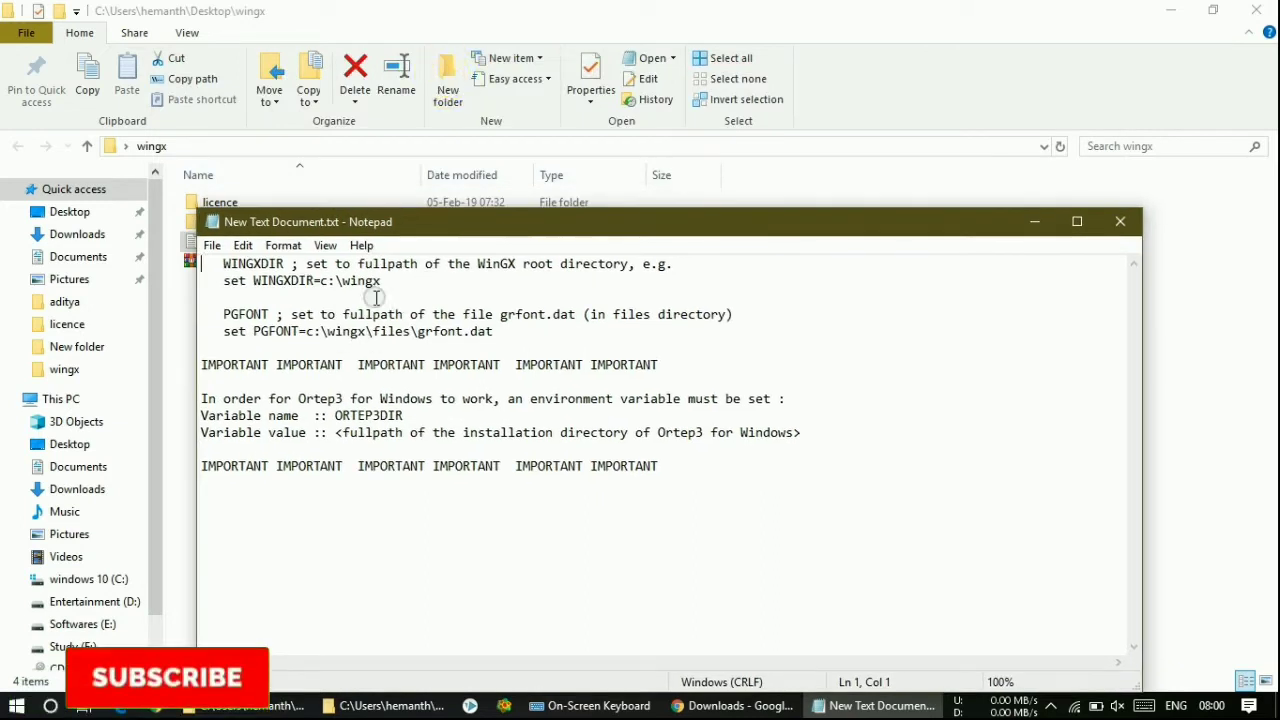
- Highlight the WINGXDIR, PGFONT and ORTEP3DIR instructions in the notes
{"action": "left_click_drag", "start_coordinate": [386, 282], "coordinate": [216, 258]}
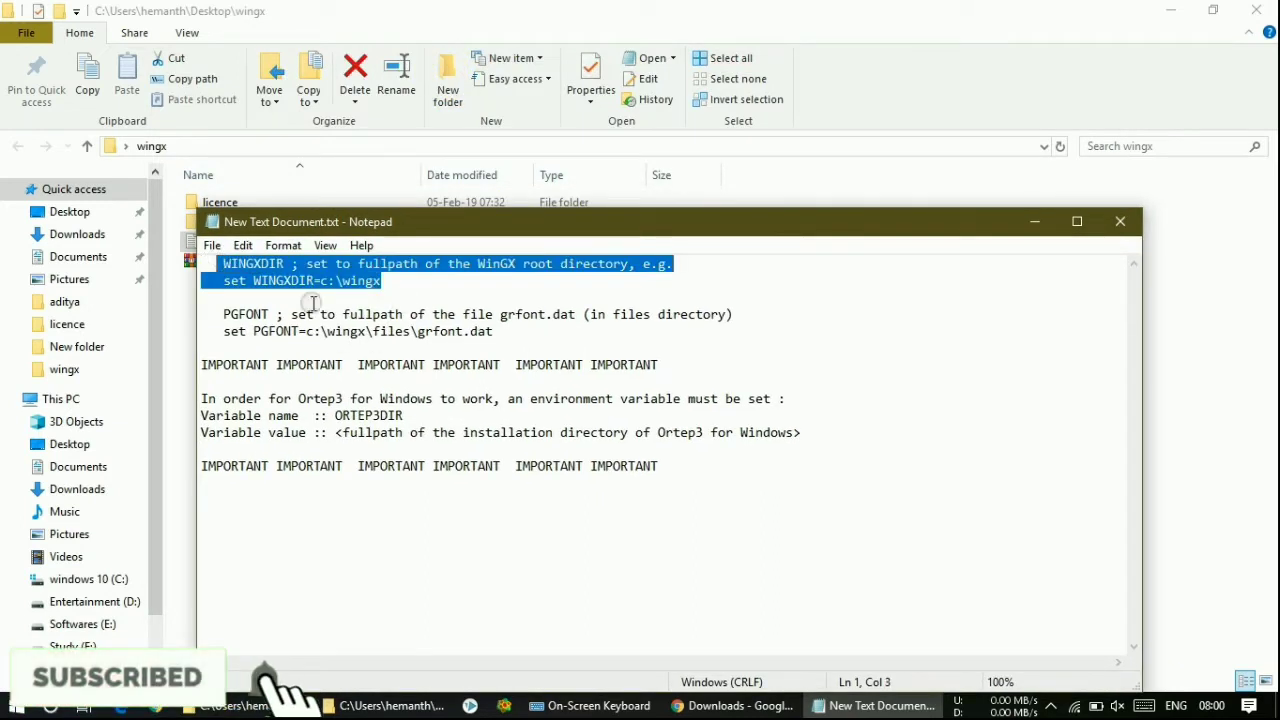
{"action": "left_click_drag", "start_coordinate": [494, 332], "coordinate": [222, 314]}
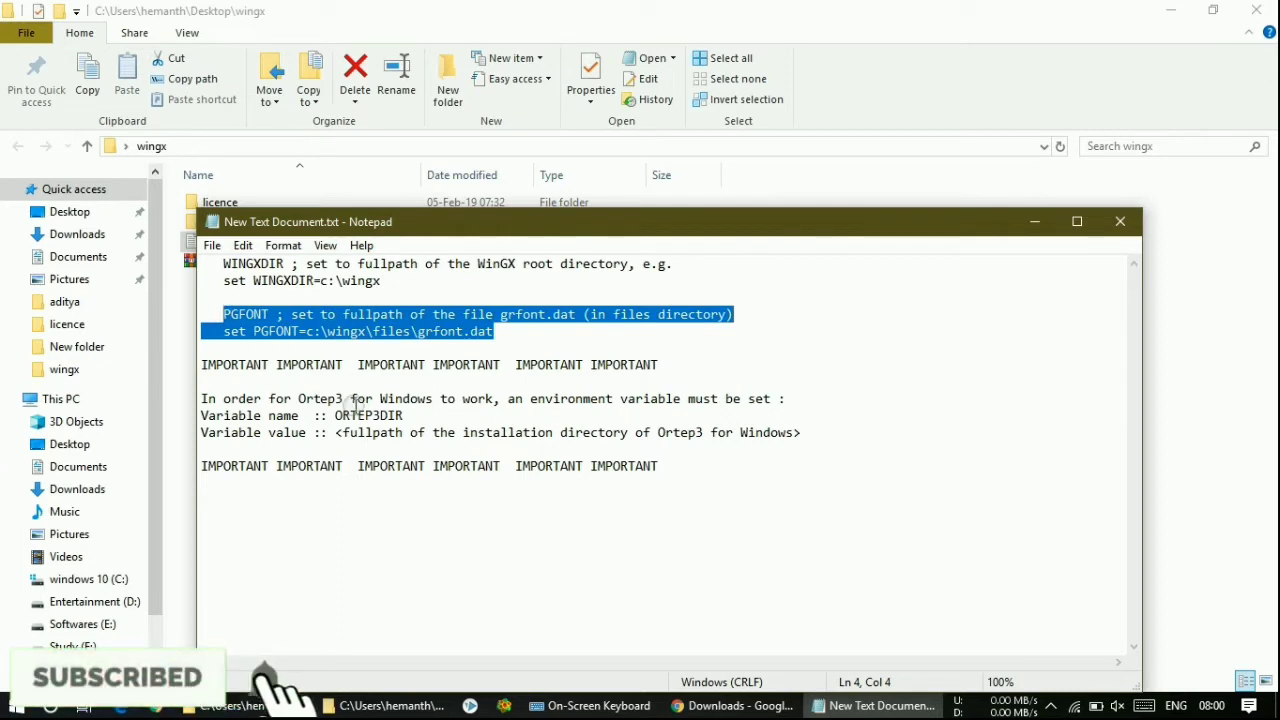
{"action": "left_click_drag", "start_coordinate": [806, 436], "coordinate": [238, 415]}
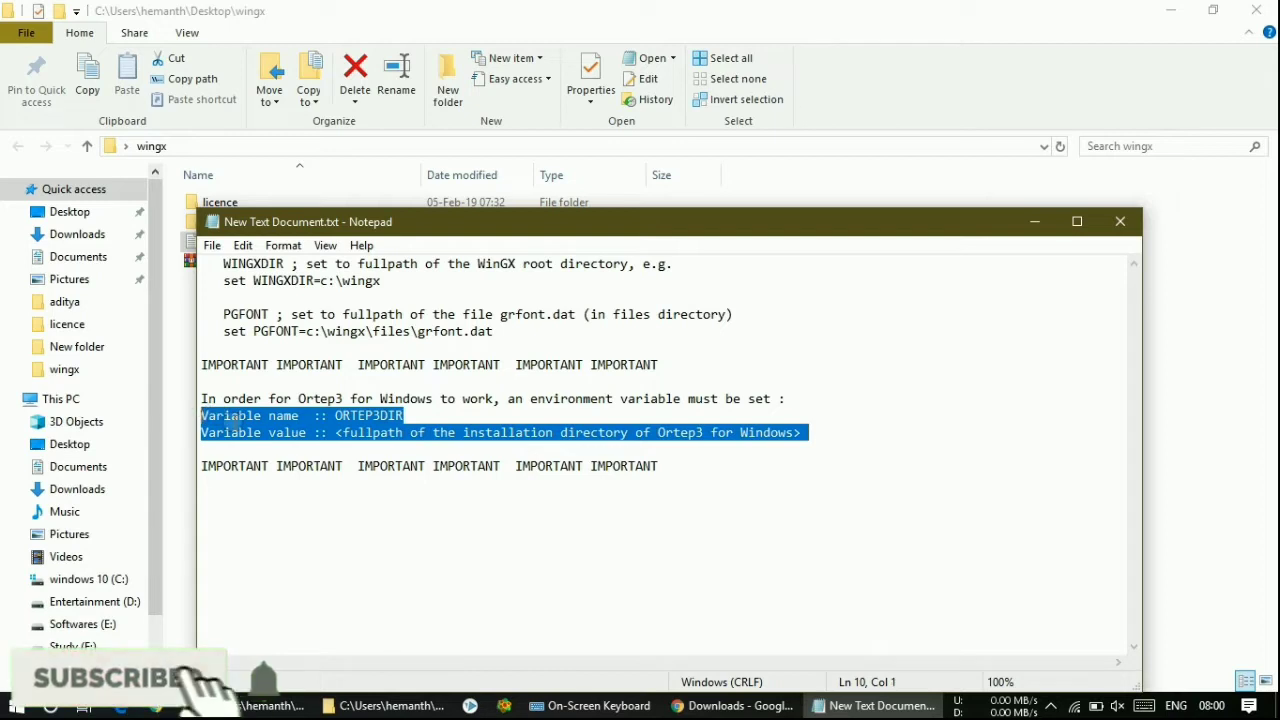
{"action": "left_click", "coordinate": [336, 416]}
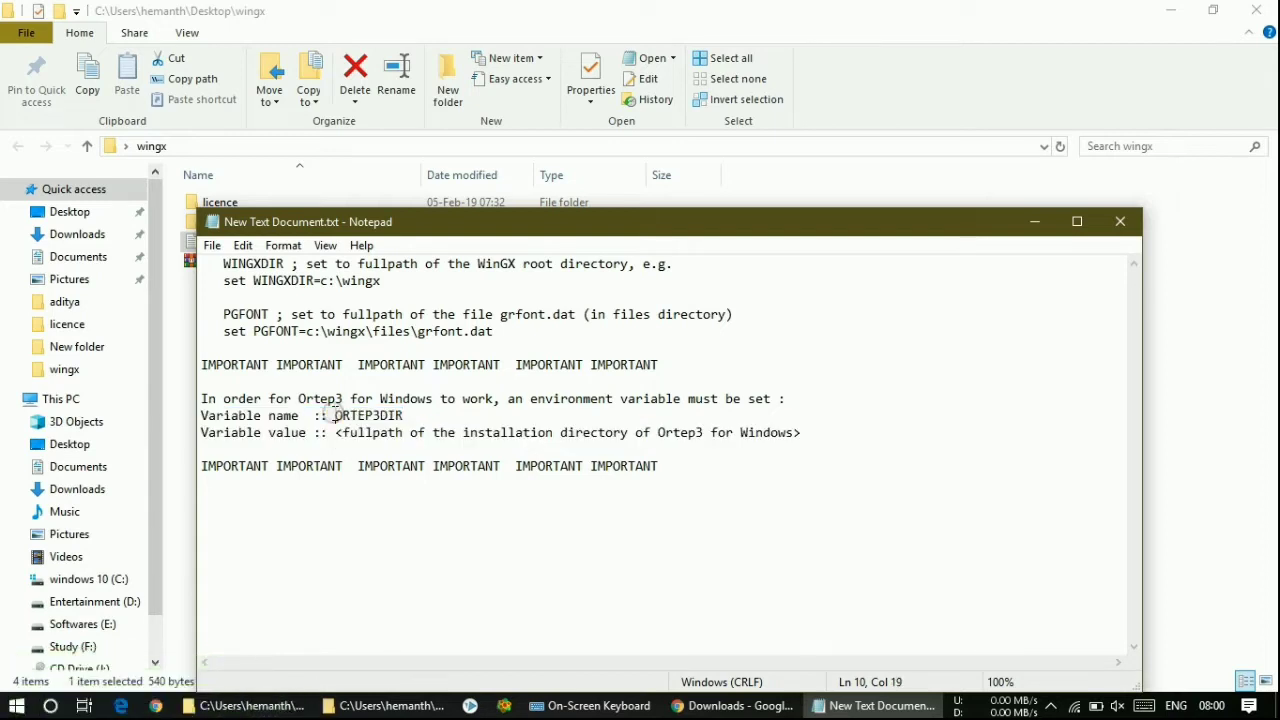
{"action": "left_click_drag", "start_coordinate": [336, 416], "coordinate": [491, 433]}
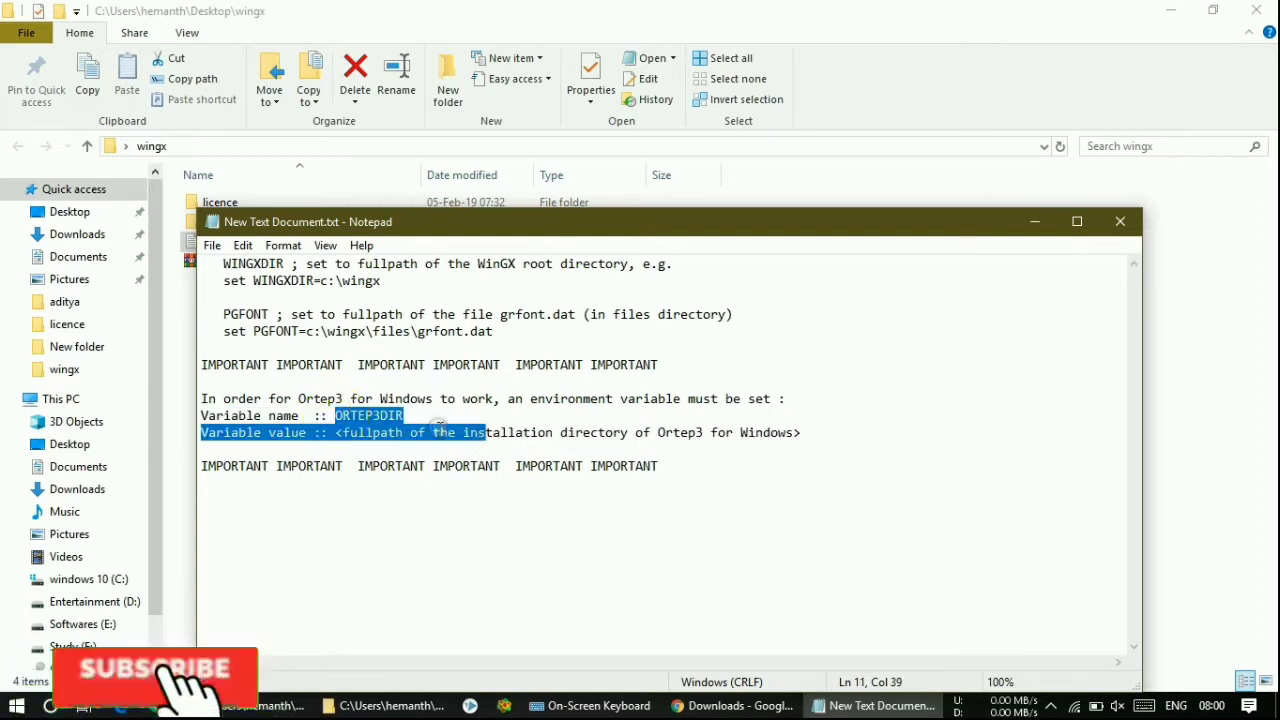
{"action": "left_click", "coordinate": [441, 433]}
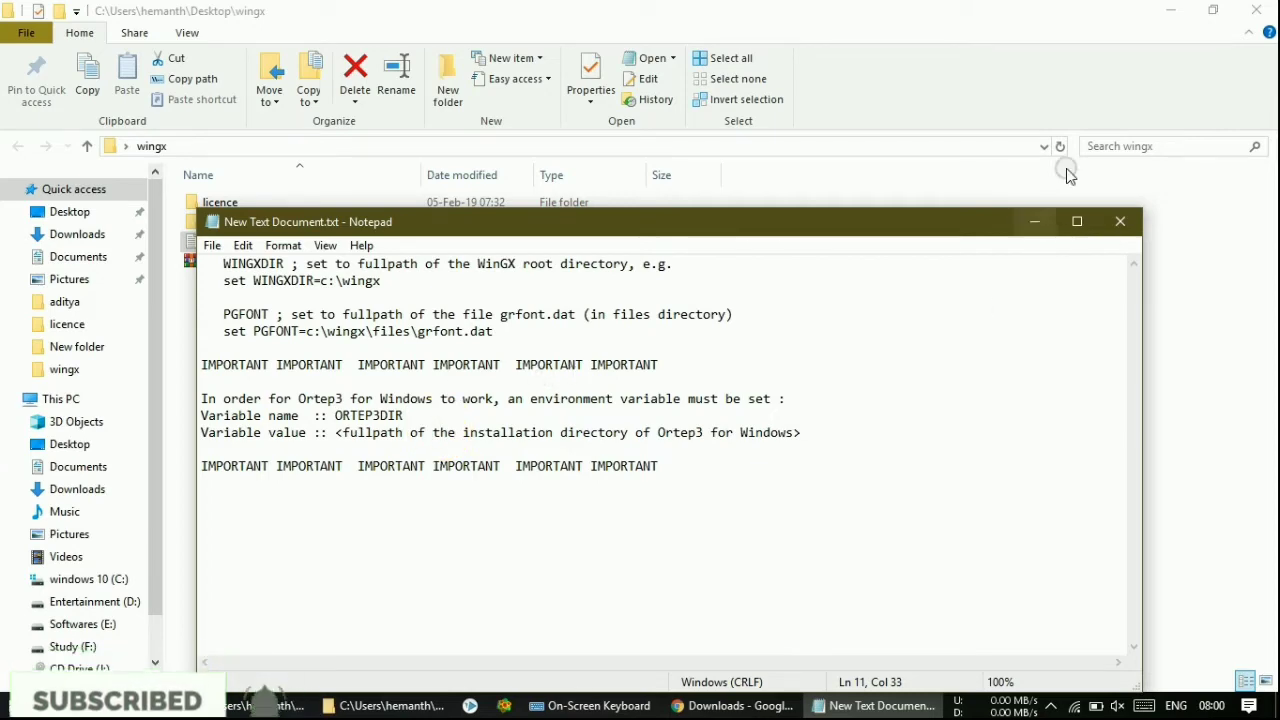
- Minimize the wingx folder window, leaving the notes over the desktop
{"action": "left_click", "coordinate": [1157, 10]}
{"action": "left_click", "coordinate": [1160, 10]}
{"action": "left_click_drag", "start_coordinate": [878, 226], "coordinate": [953, 106]}
{"action": "left_click", "coordinate": [895, 577]}
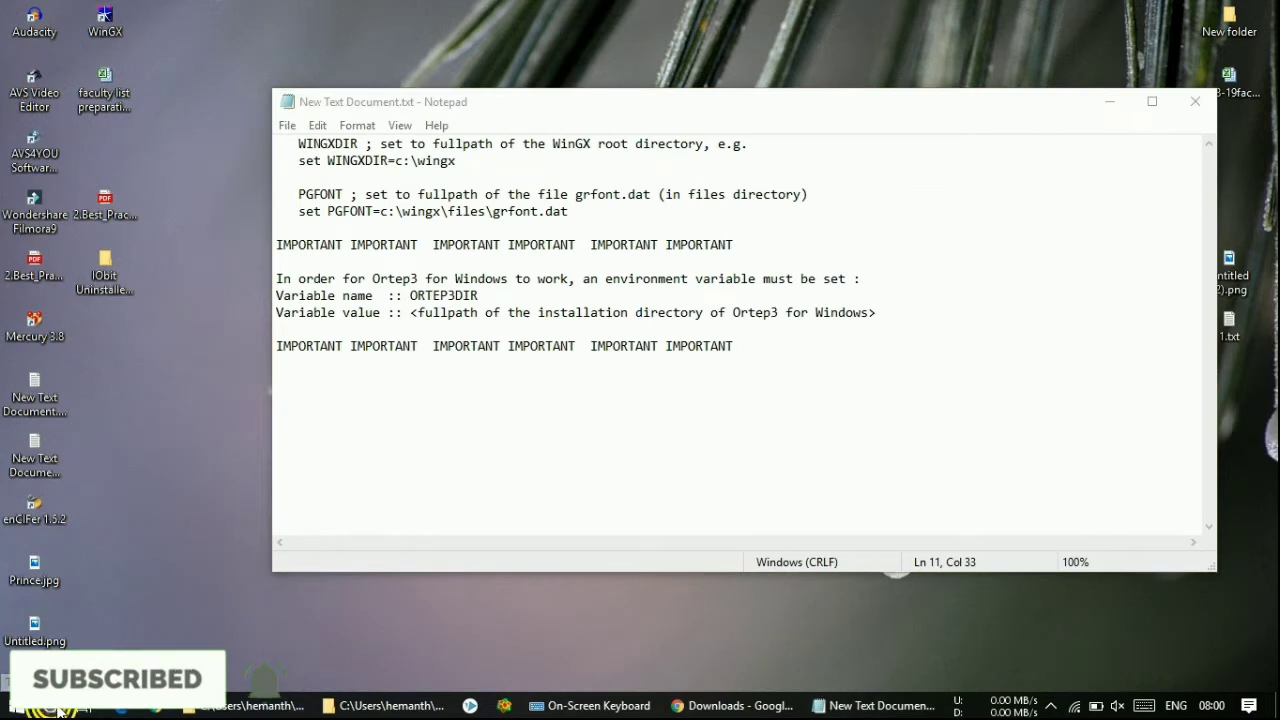
{"action": "left_click", "coordinate": [58, 708]}
- Search 'vari', open the account's environment variables and start a new user variable
{"action": "type", "text": "vari"}
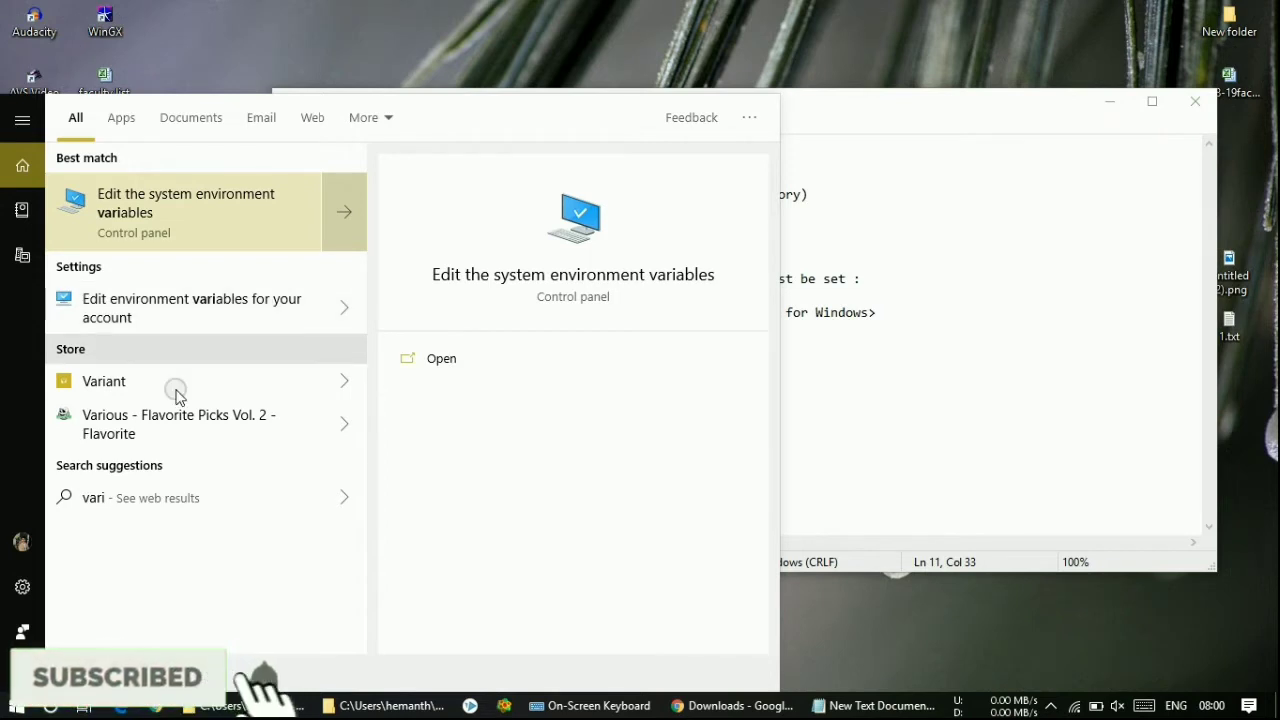
{"action": "left_click", "coordinate": [157, 310]}
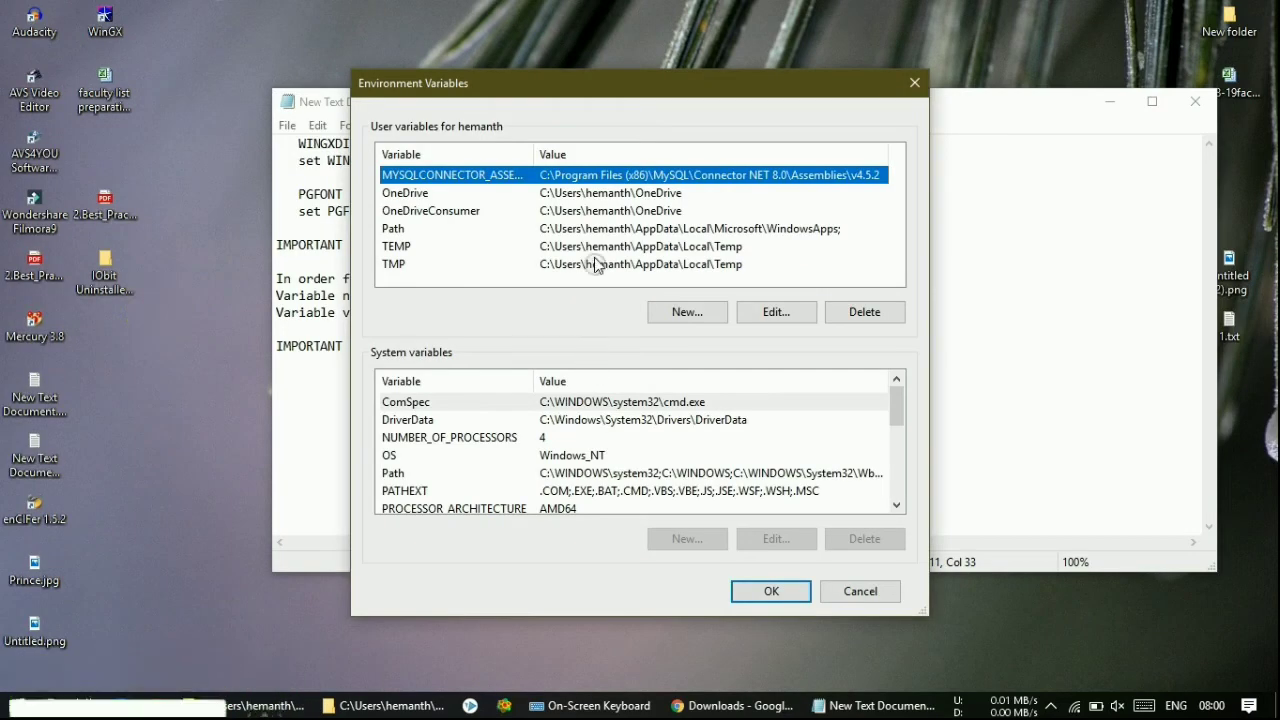
{"action": "left_click_drag", "start_coordinate": [595, 88], "coordinate": [302, 95]}
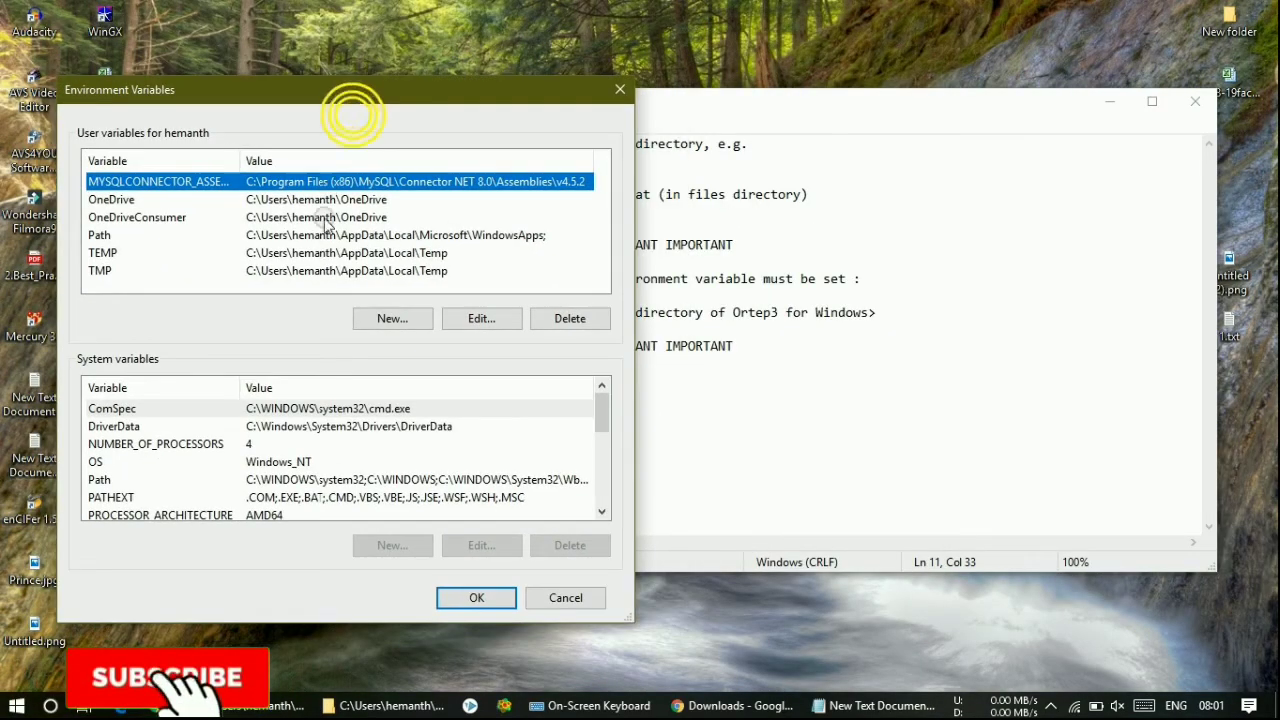
{"action": "left_click", "coordinate": [374, 322]}
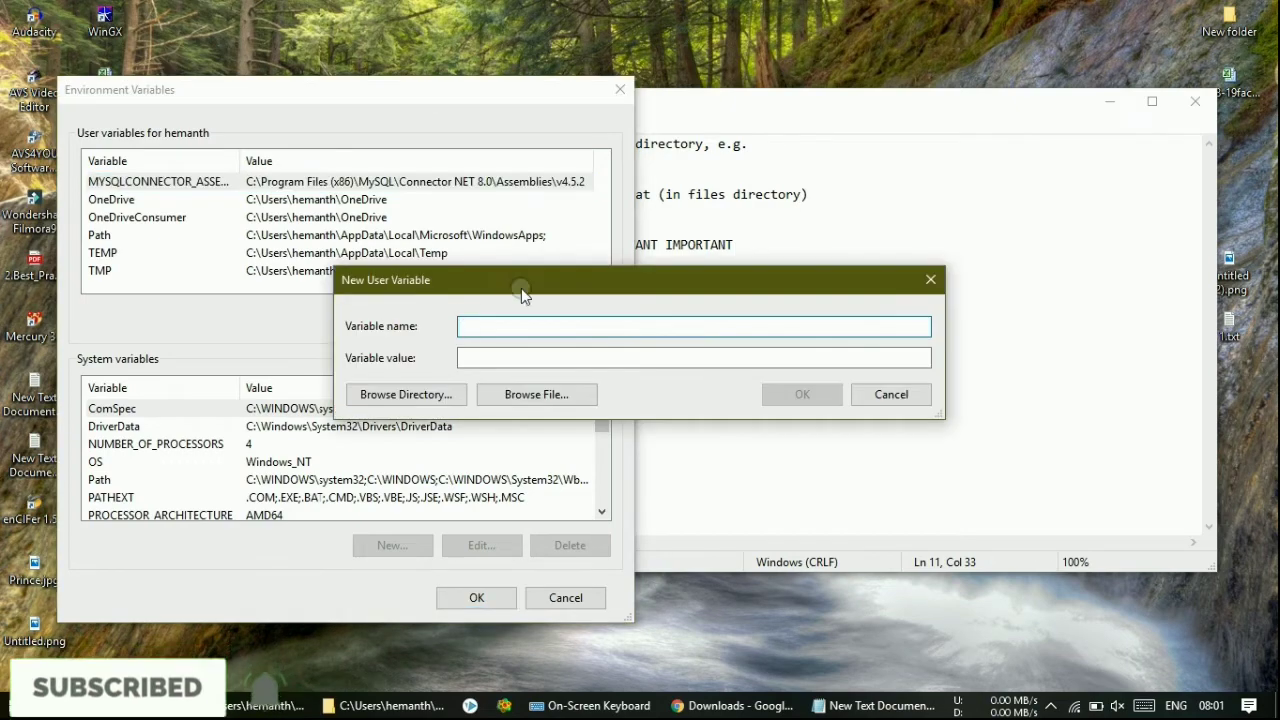
- Copy WINGXDIR from the notes into the new variable's Name field
{"action": "left_click_drag", "start_coordinate": [523, 283], "coordinate": [231, 270]}
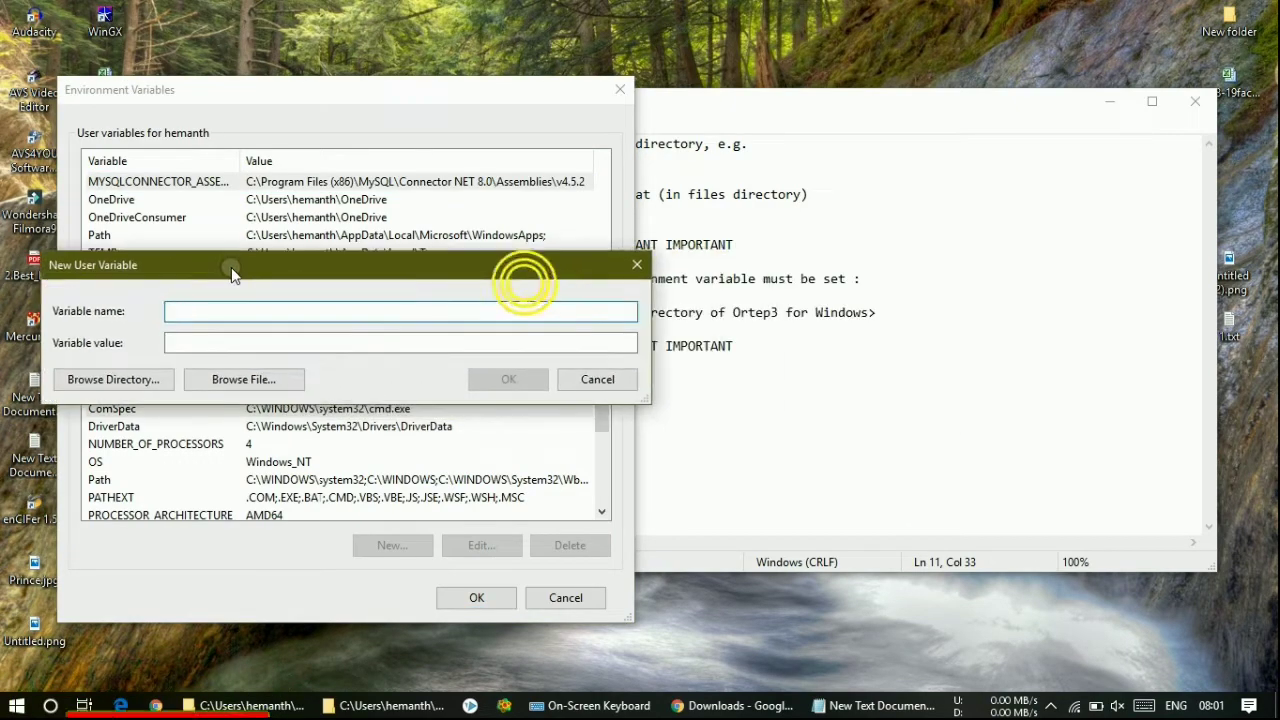
{"action": "left_click", "coordinate": [707, 213]}
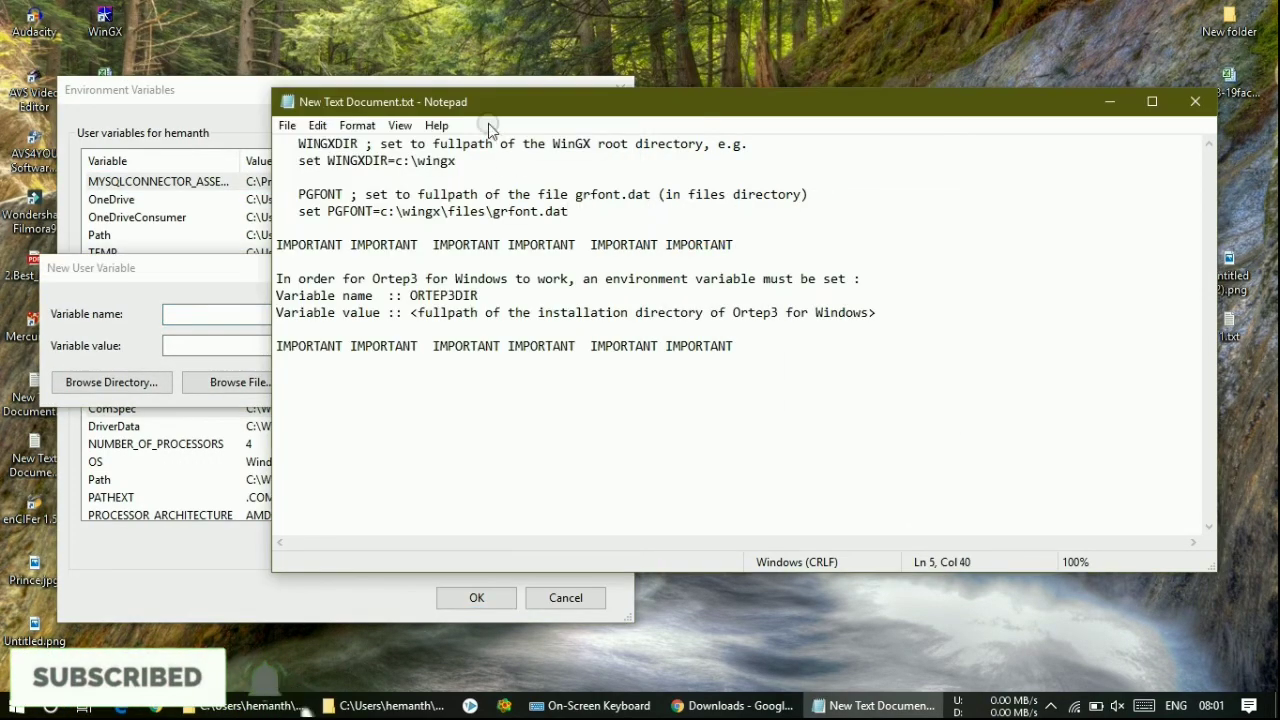
{"action": "left_click_drag", "start_coordinate": [491, 106], "coordinate": [729, 155]}
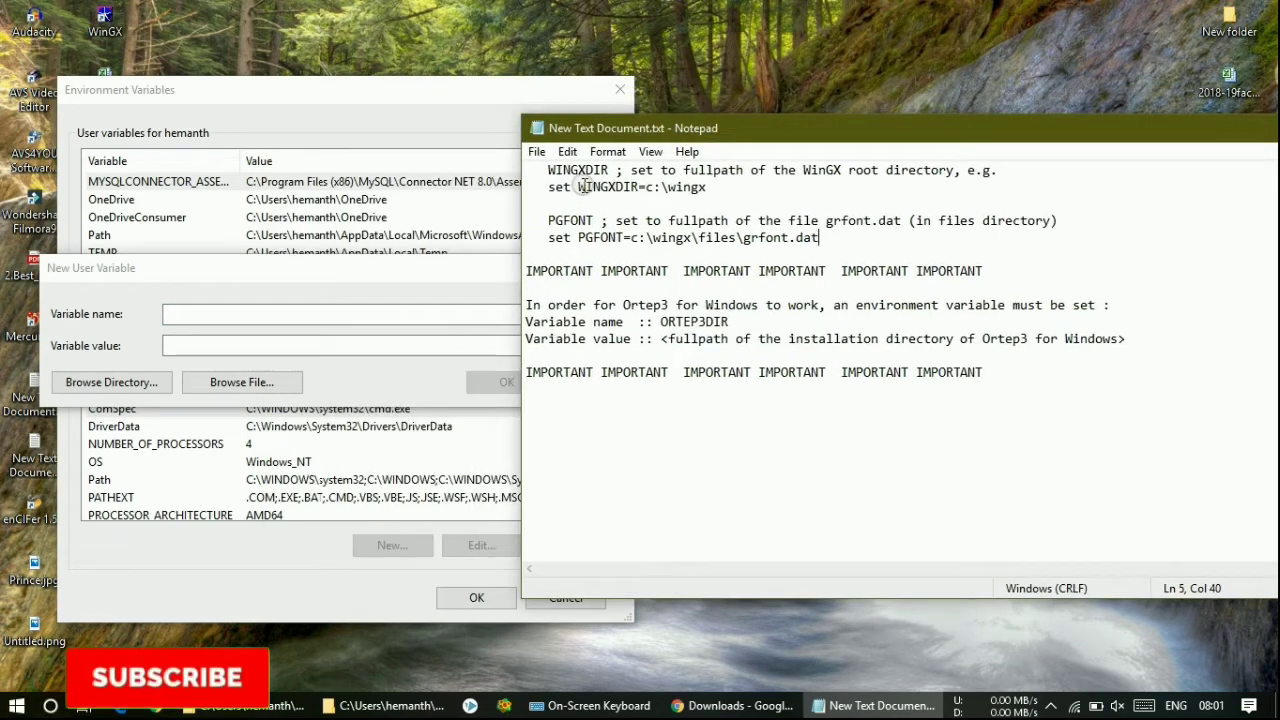
{"action": "left_click_drag", "start_coordinate": [579, 187], "coordinate": [633, 190]}
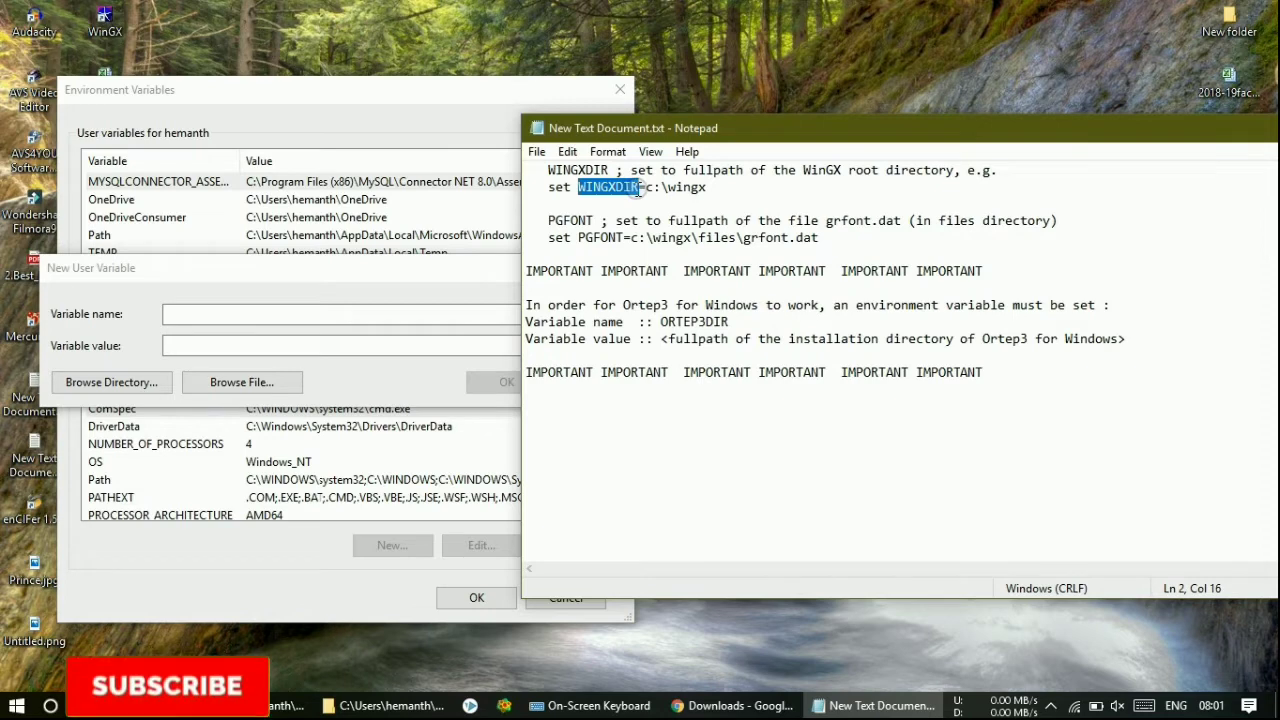
{"action": "right_click", "coordinate": [627, 187]}
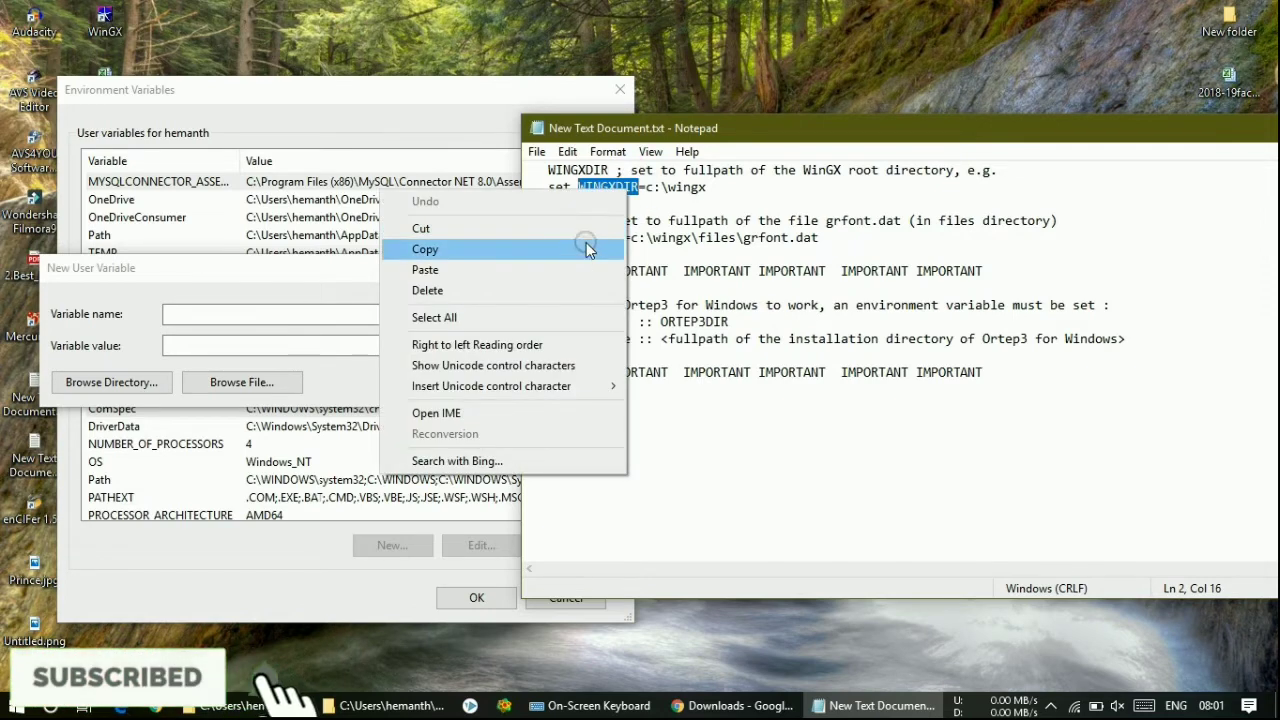
{"action": "left_click", "coordinate": [590, 246]}
{"action": "left_click", "coordinate": [318, 315]}
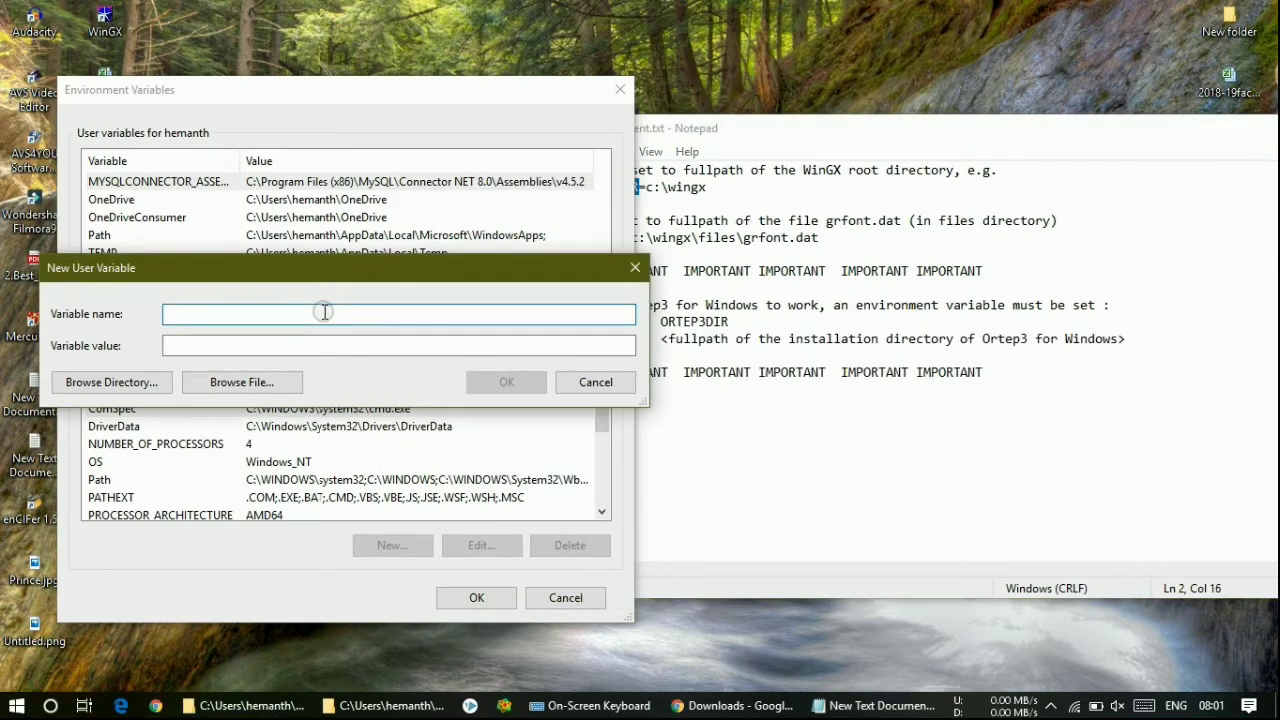
{"action": "left_click", "coordinate": [345, 341]}
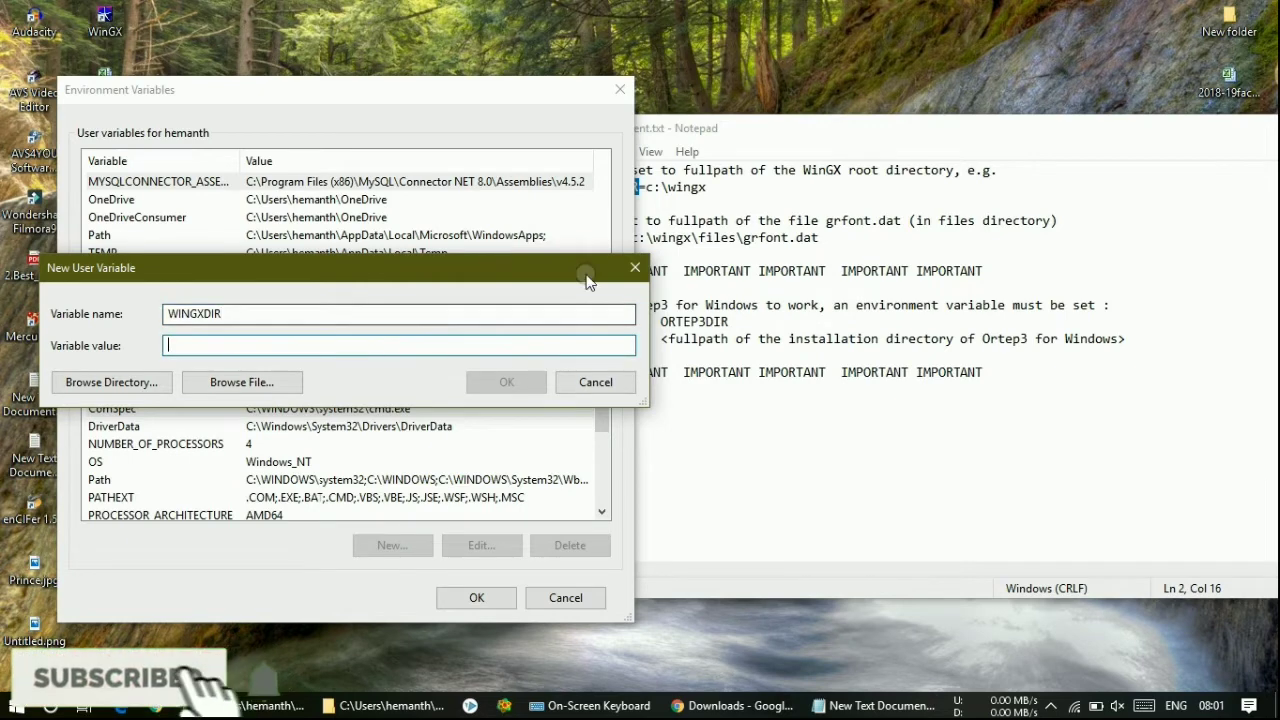
- Paste c:\wingx as the value and confirm the WINGXDIR variable
{"action": "left_click", "coordinate": [648, 187]}
{"action": "left_click_drag", "start_coordinate": [648, 187], "coordinate": [685, 191]}
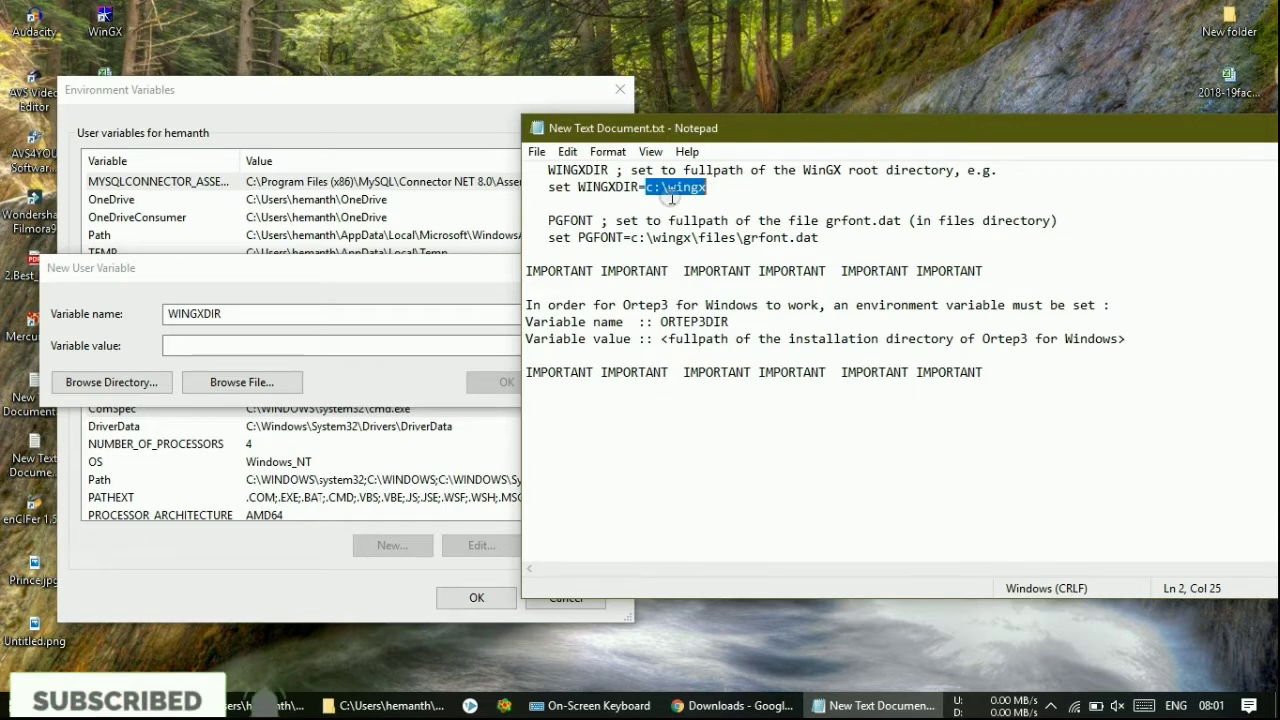
{"action": "left_click", "coordinate": [388, 347]}
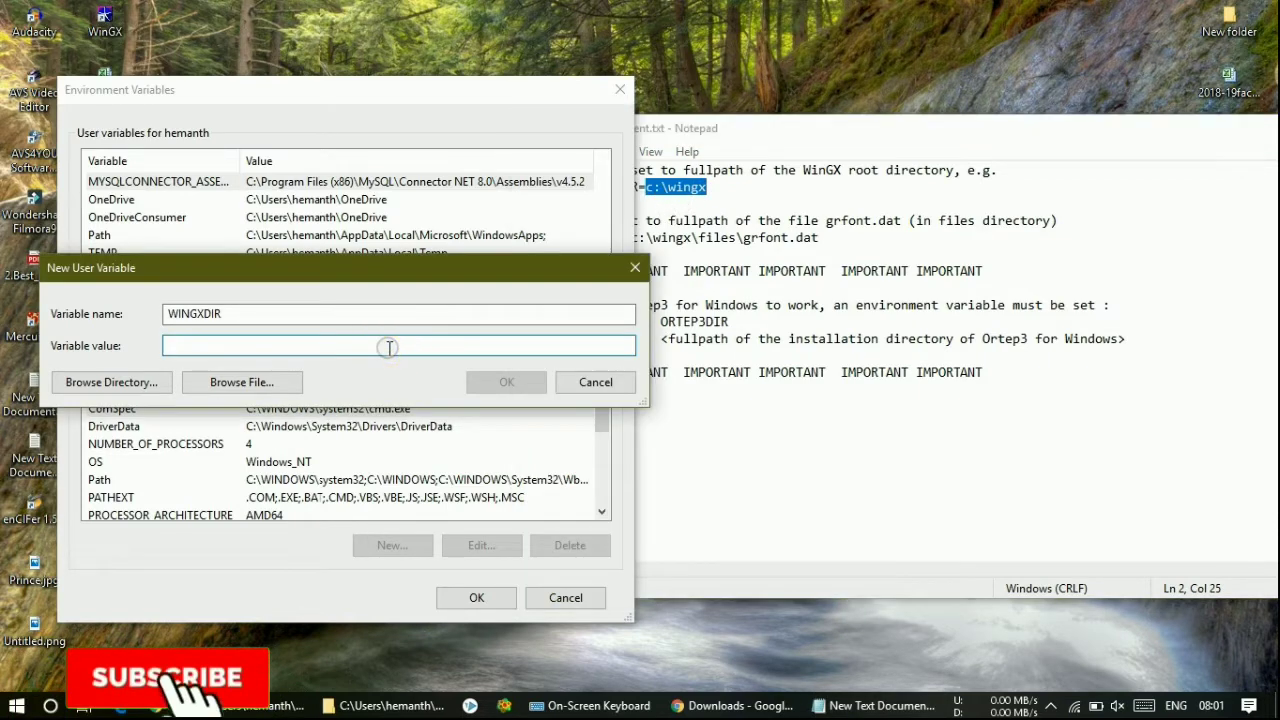
{"action": "key", "text": "ctrl+v"}
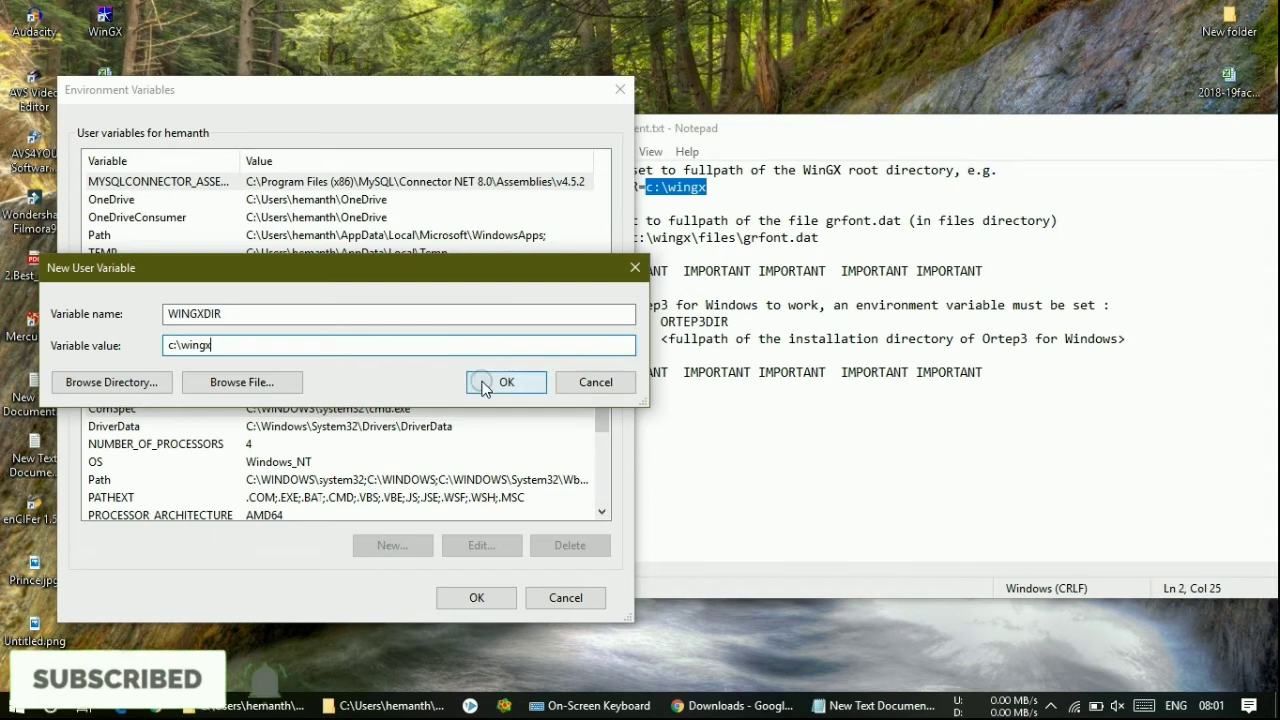
{"action": "left_click", "coordinate": [482, 385]}
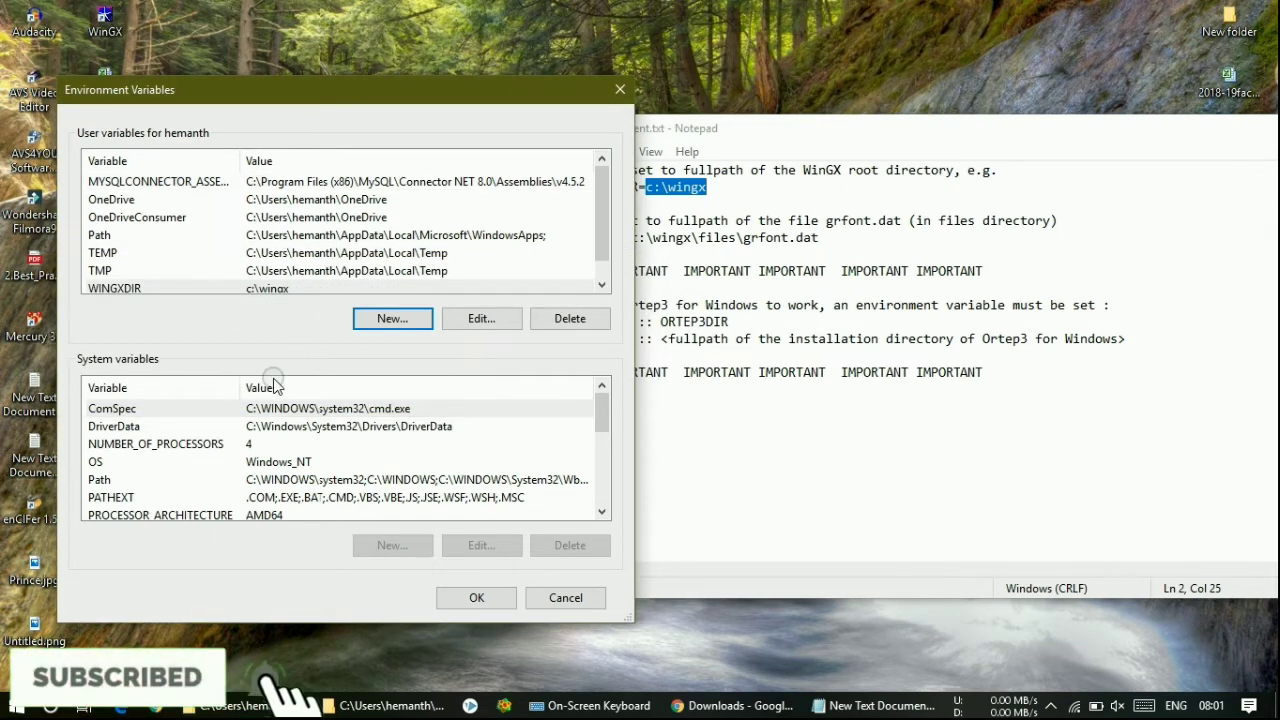
{"action": "scroll", "coordinate": [298, 235], "scroll_direction": "down", "scroll_amount": 1}
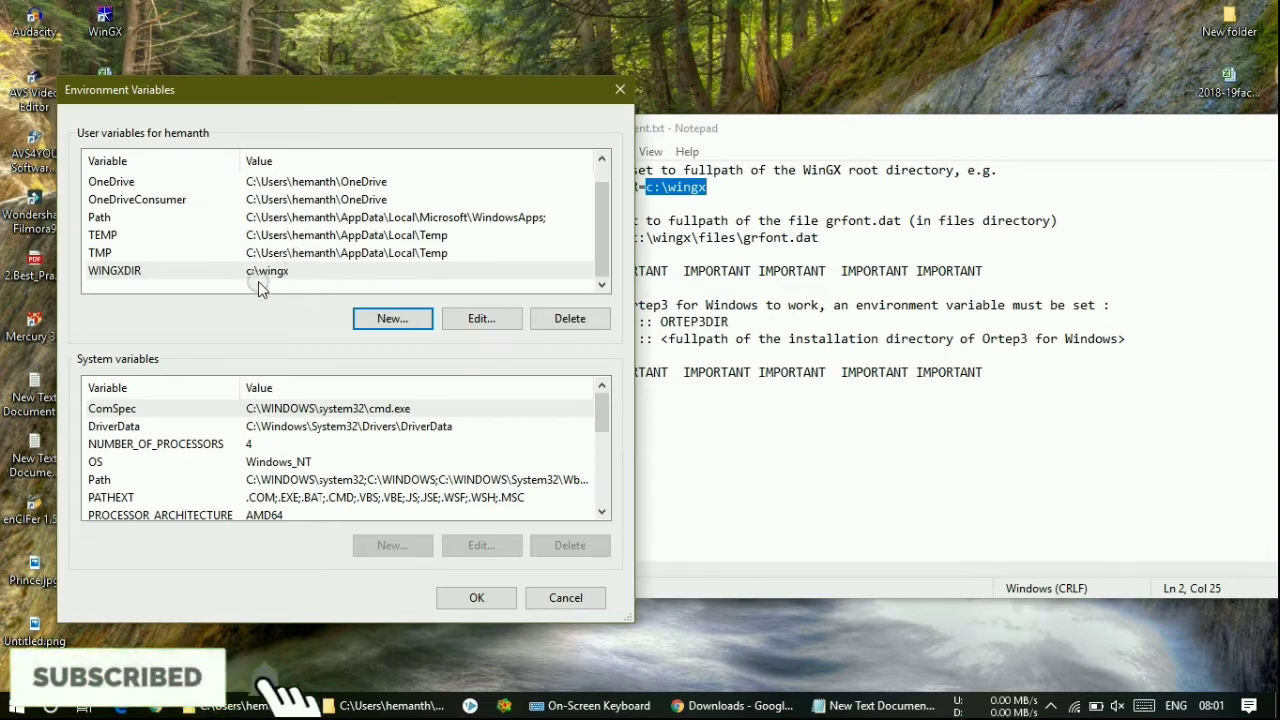
{"action": "left_click", "coordinate": [697, 237]}
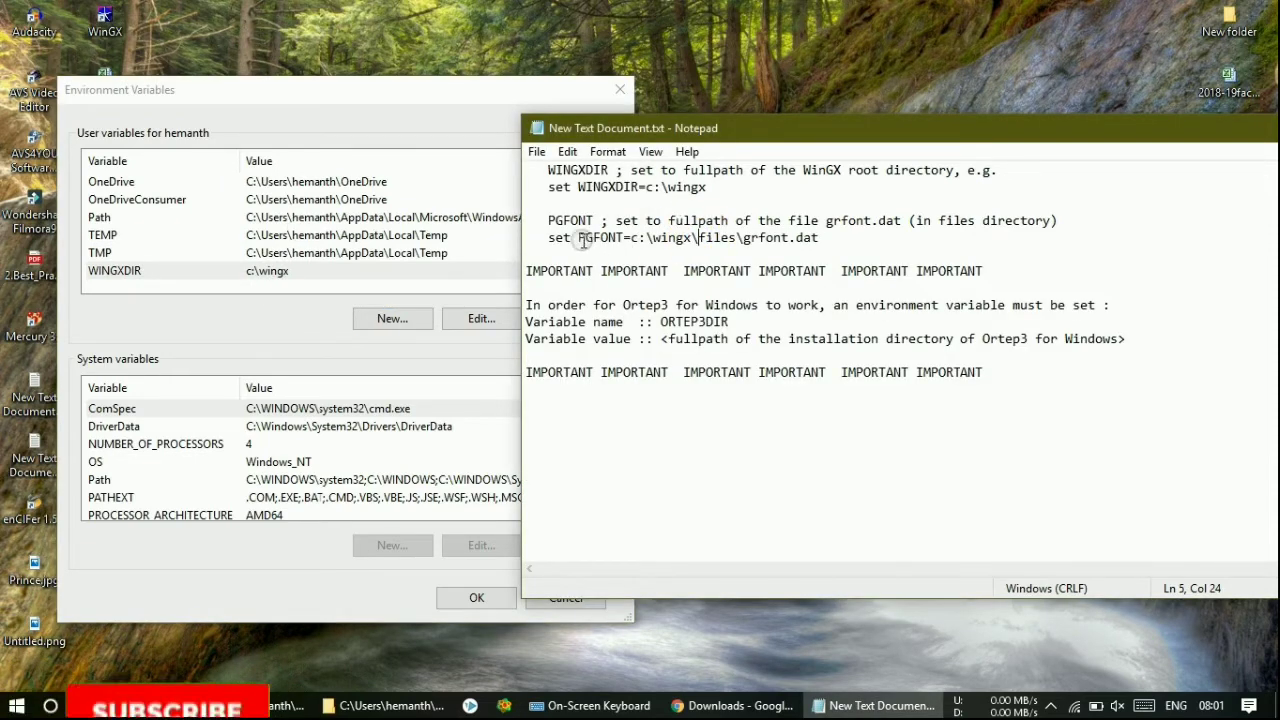
- Add user variable PGFONT with value c:\wingx\files\grfont.dat copied from the notes
{"action": "left_click_drag", "start_coordinate": [578, 237], "coordinate": [627, 236]}
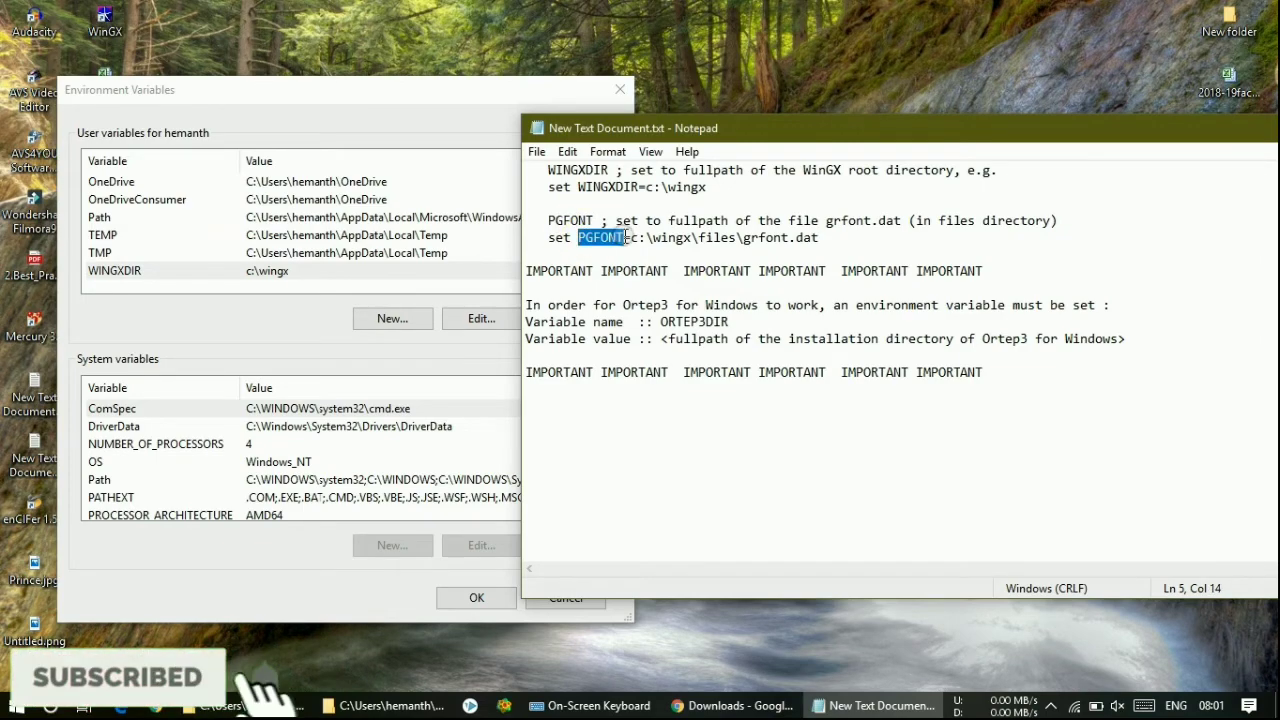
{"action": "left_click", "coordinate": [405, 318]}
{"action": "left_click_drag", "start_coordinate": [557, 287], "coordinate": [244, 296]}
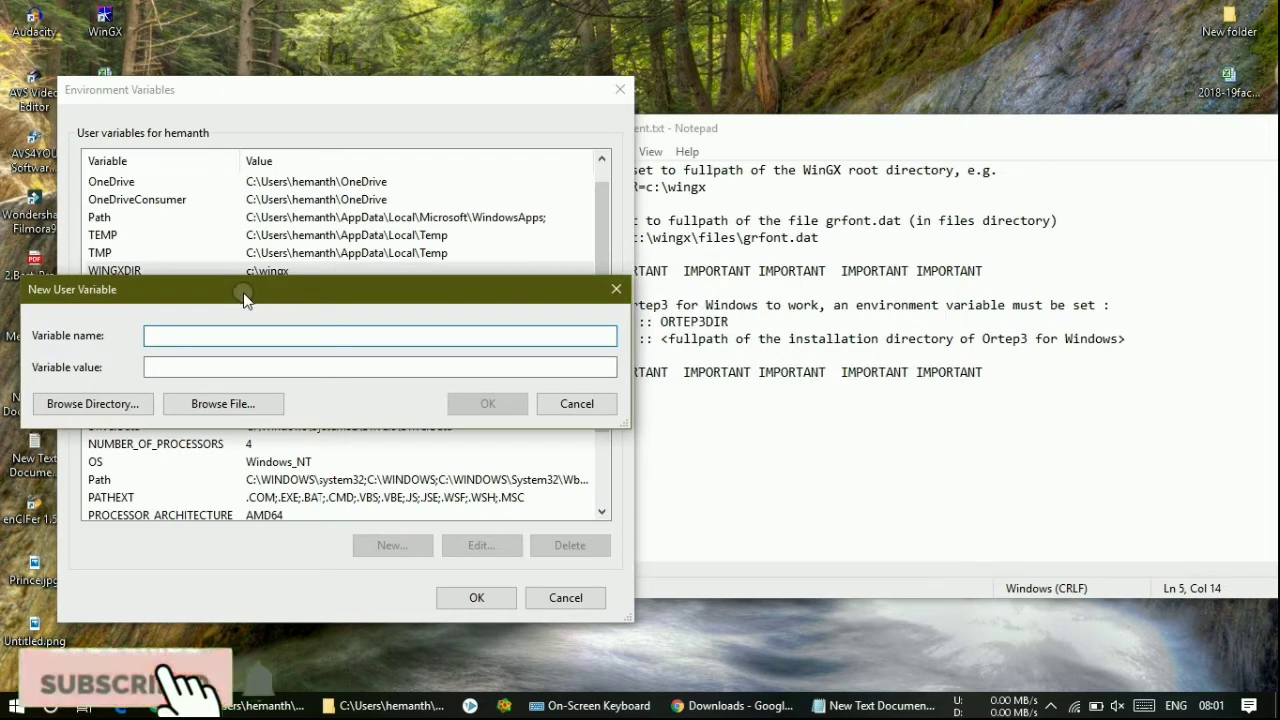
{"action": "left_click", "coordinate": [251, 364]}
{"action": "left_click_drag", "start_coordinate": [648, 283], "coordinate": [825, 232]}
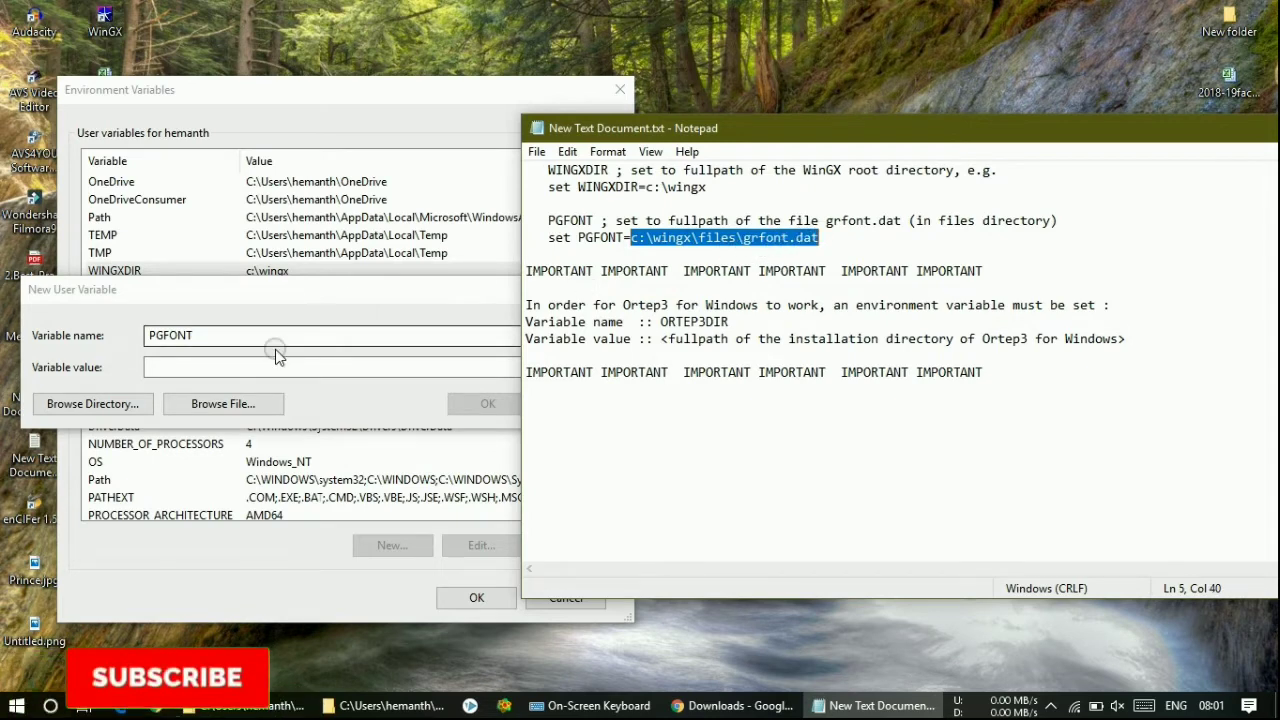
{"action": "left_click", "coordinate": [263, 365]}
{"action": "key", "text": "ctrl+v"}
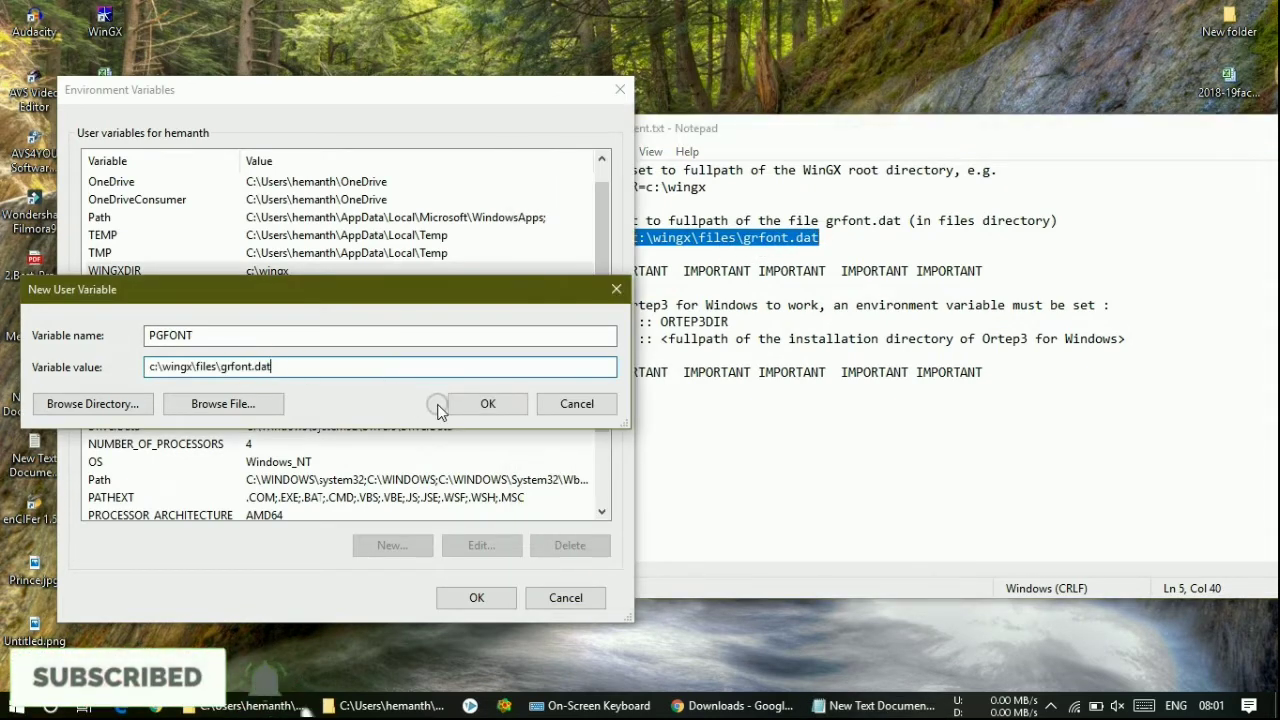
{"action": "left_click", "coordinate": [476, 403]}
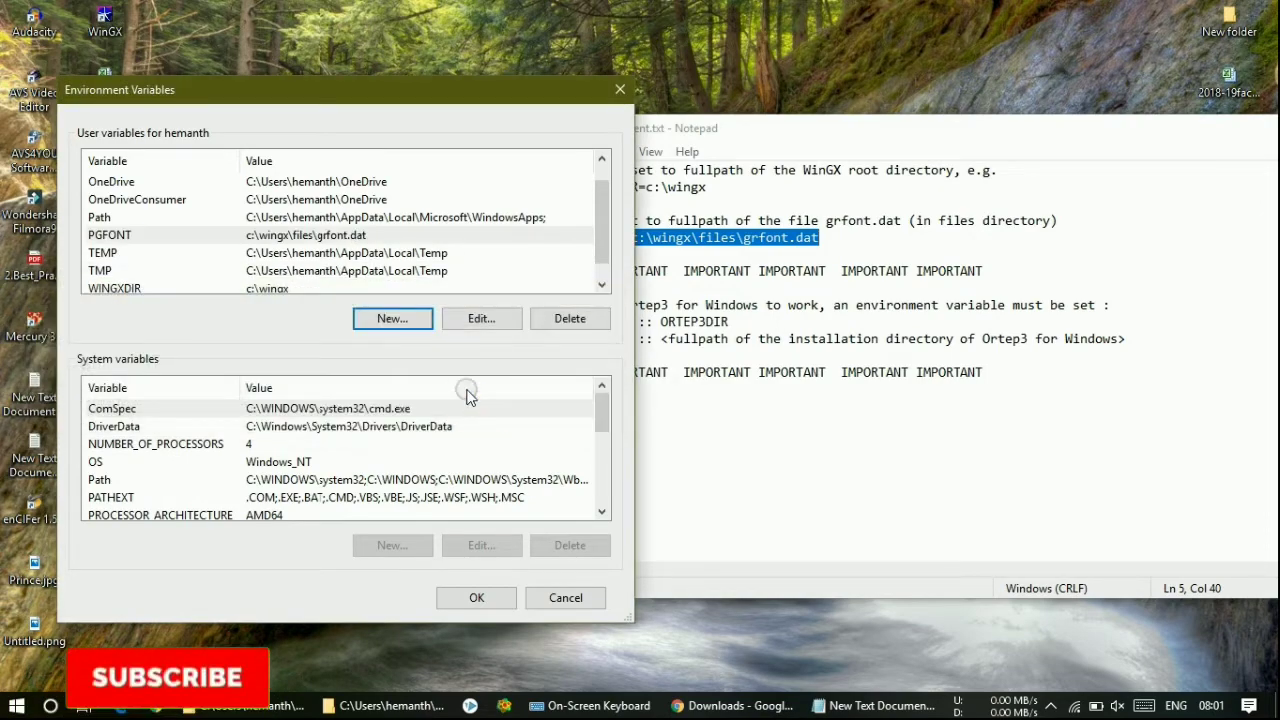
- Verify the PGFONT and WINGXDIR entries, review ORTEP3DIR in the notes, then close Environment Variables
{"action": "scroll", "coordinate": [585, 280], "scroll_direction": "down", "scroll_amount": 1}
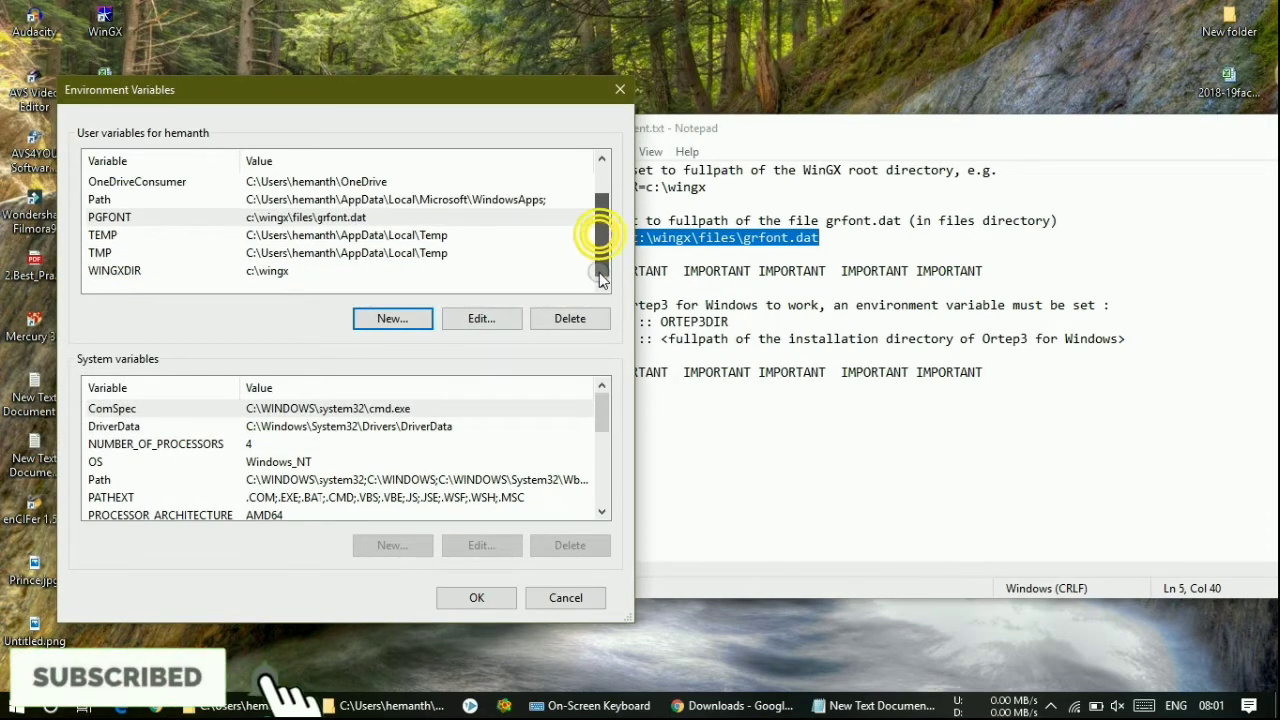
{"action": "left_click", "coordinate": [128, 217]}
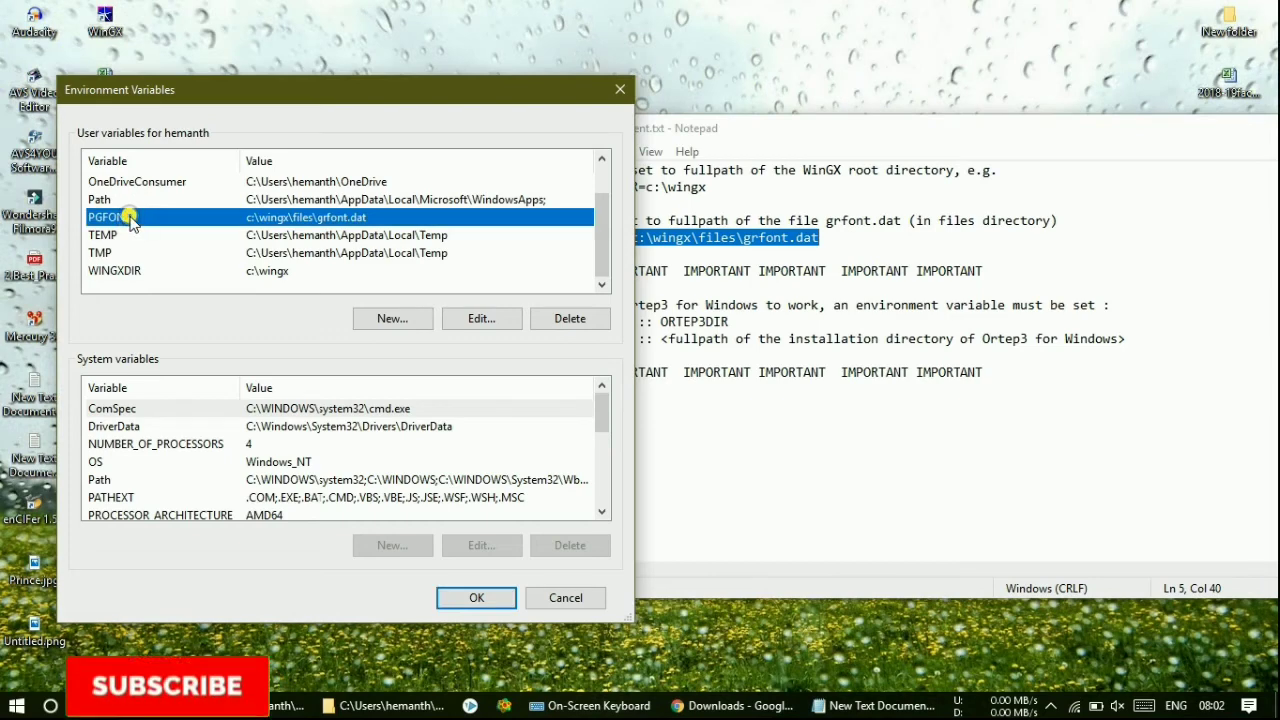
{"action": "left_click", "coordinate": [137, 272]}
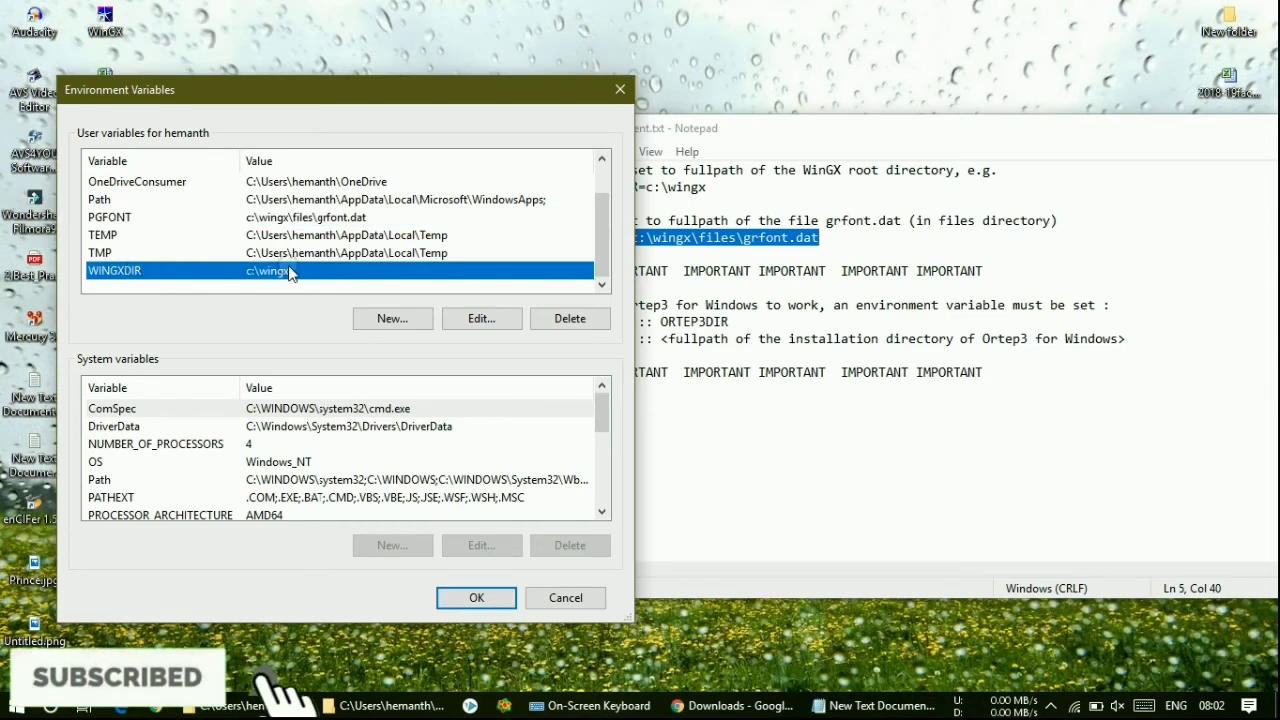
{"action": "left_click", "coordinate": [648, 293]}
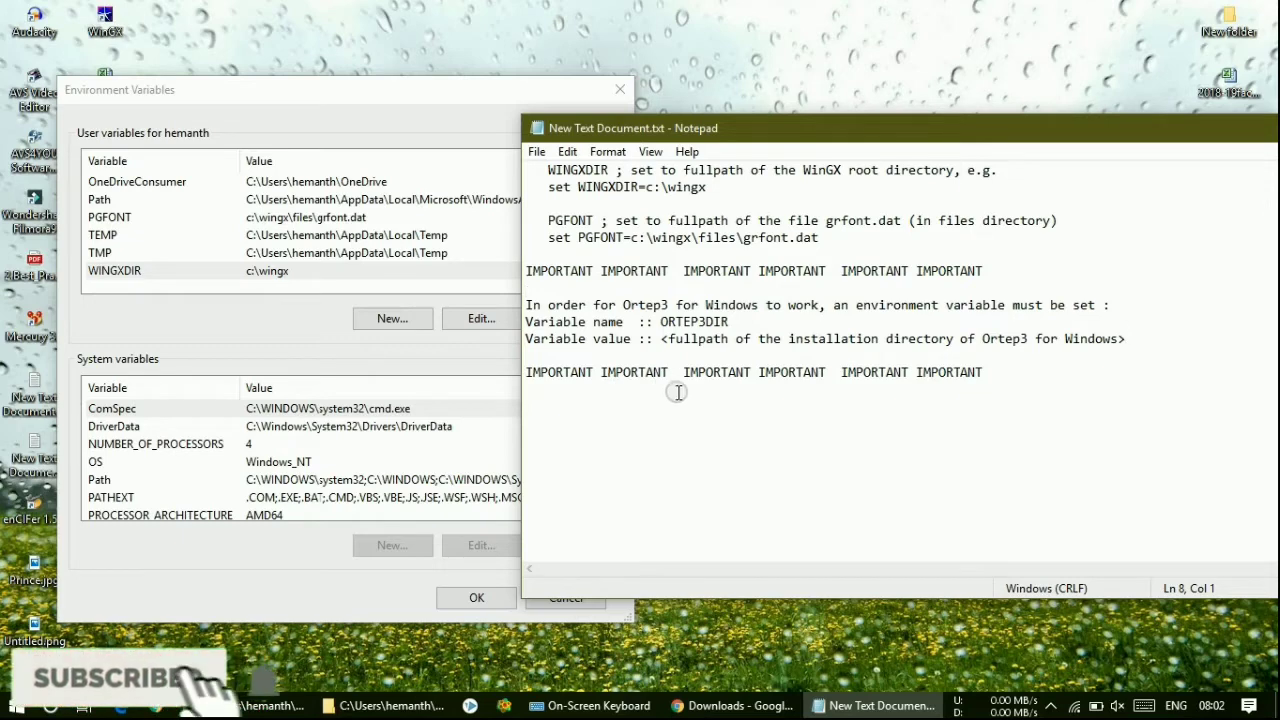
{"action": "left_click_drag", "start_coordinate": [660, 321], "coordinate": [727, 324]}
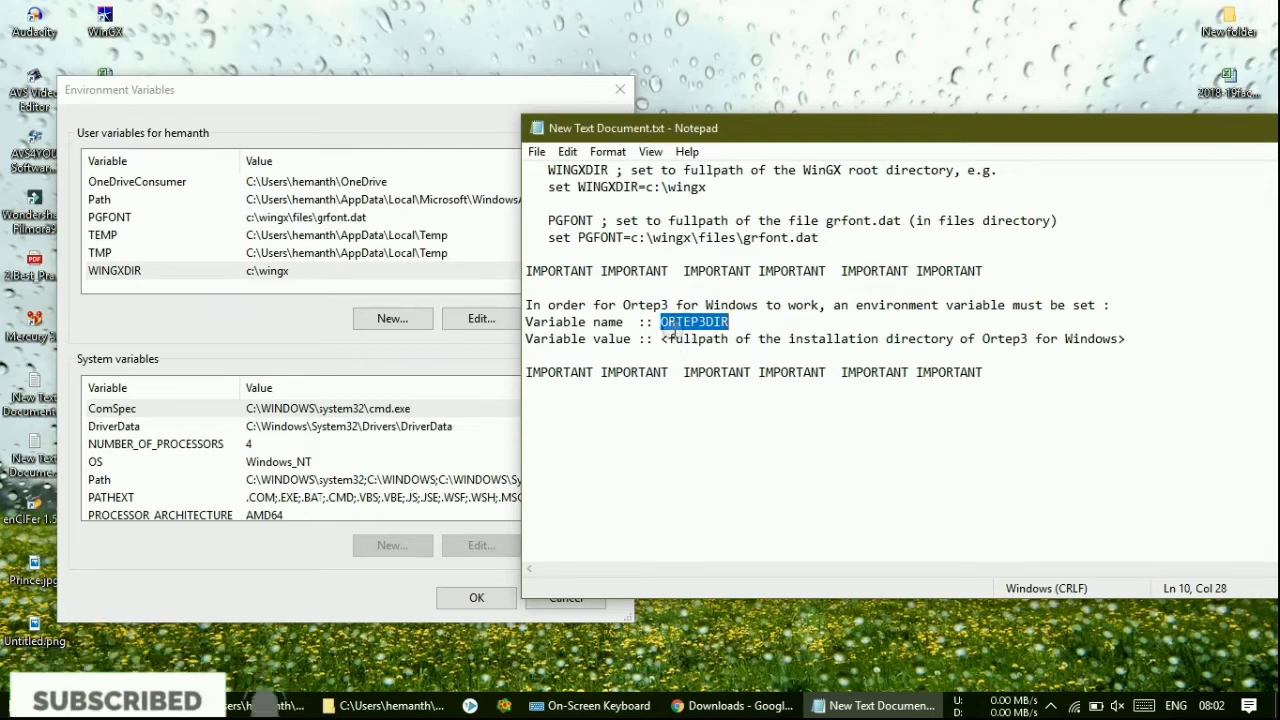
{"action": "left_click", "coordinate": [671, 338]}
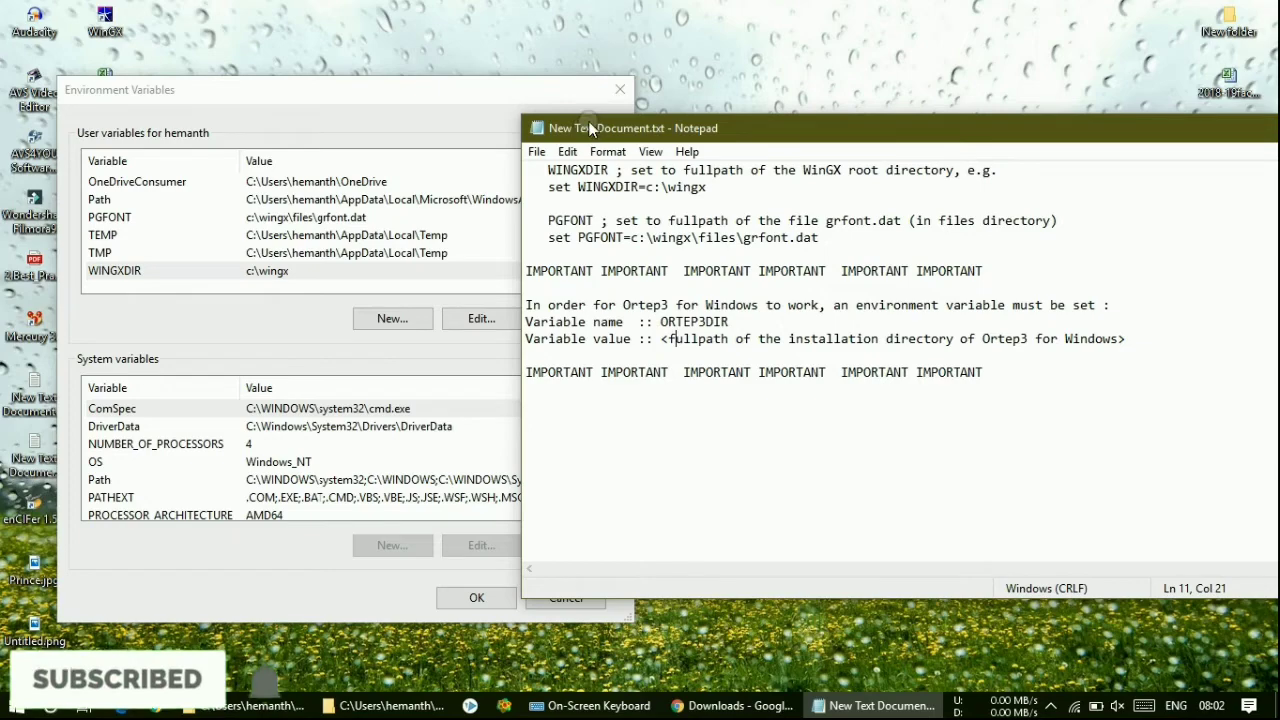
{"action": "left_click_drag", "start_coordinate": [571, 95], "coordinate": [538, 111]}
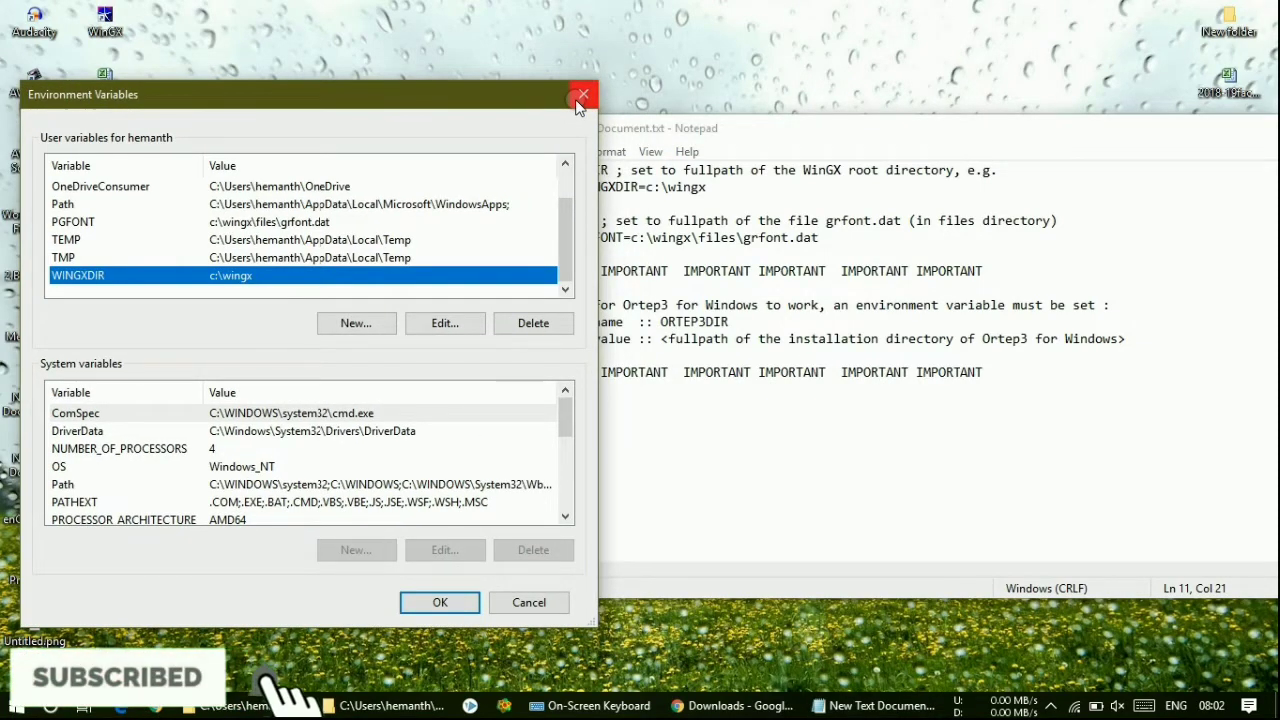
{"action": "left_click", "coordinate": [580, 97]}
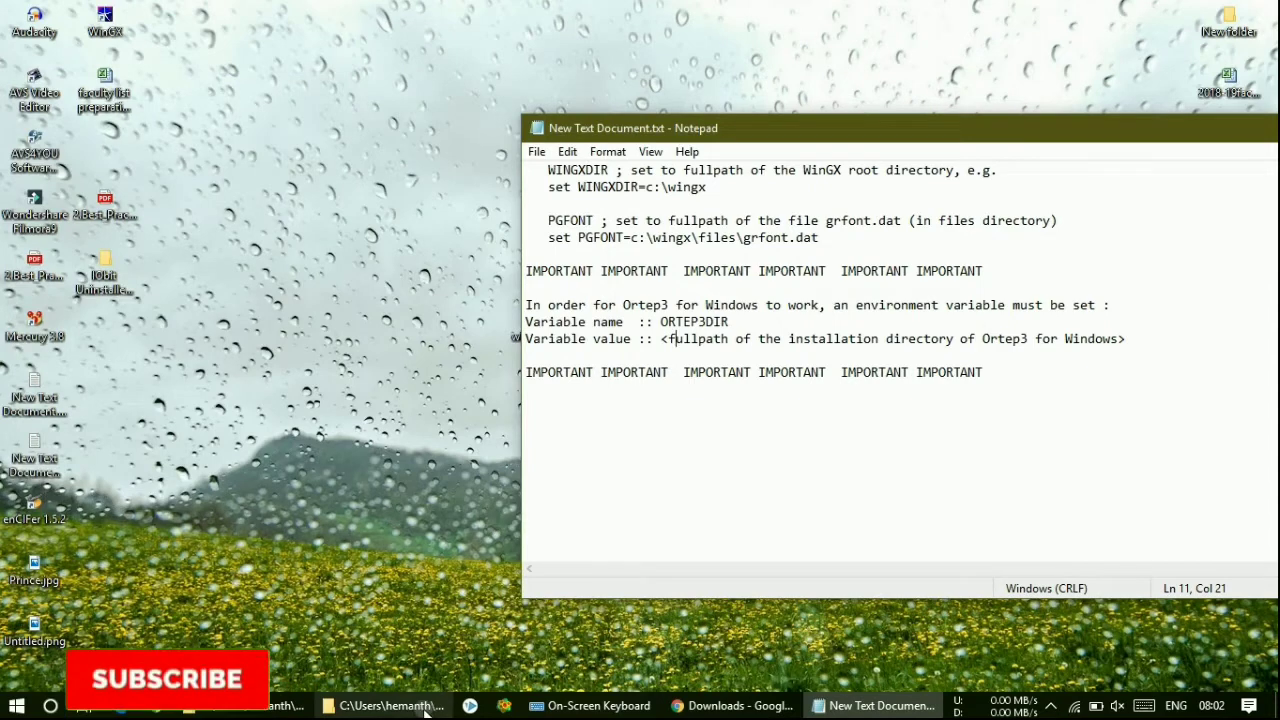
- Look through the wingx folder's licence folder and select the wingx_2018.3.zip archive
{"action": "left_click", "coordinate": [425, 706]}
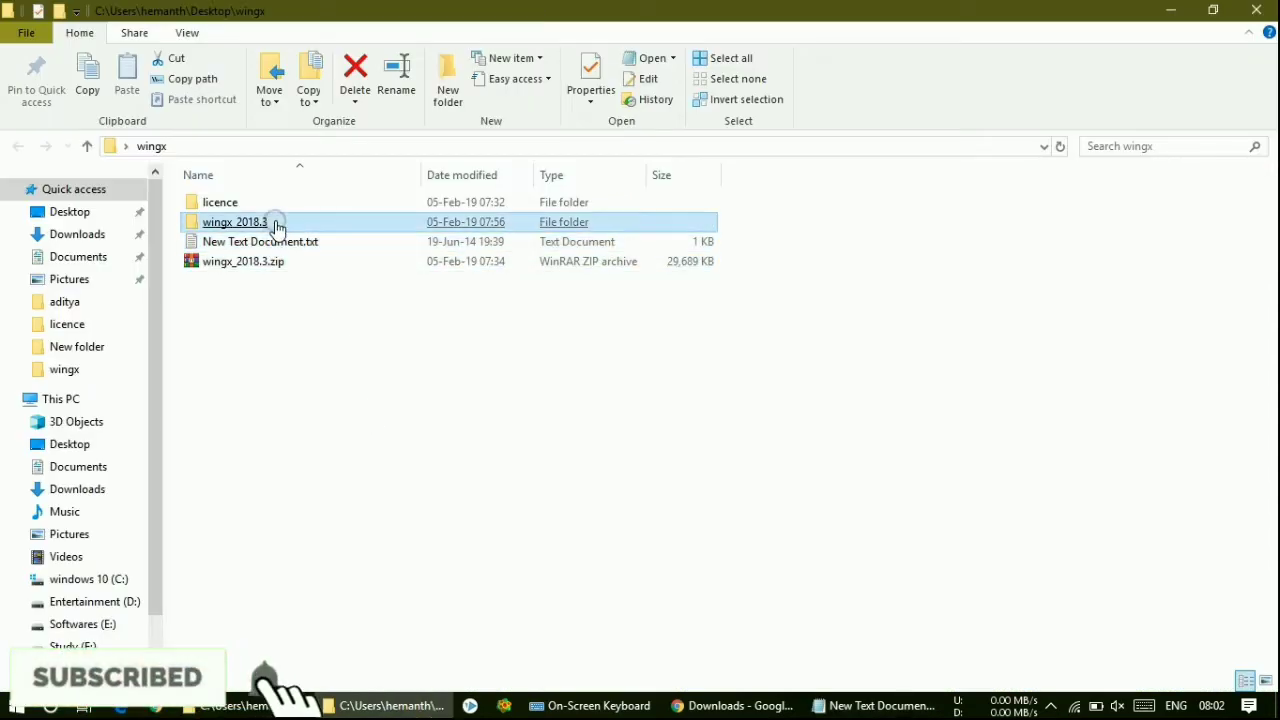
{"action": "left_click", "coordinate": [303, 329]}
{"action": "left_click", "coordinate": [289, 225]}
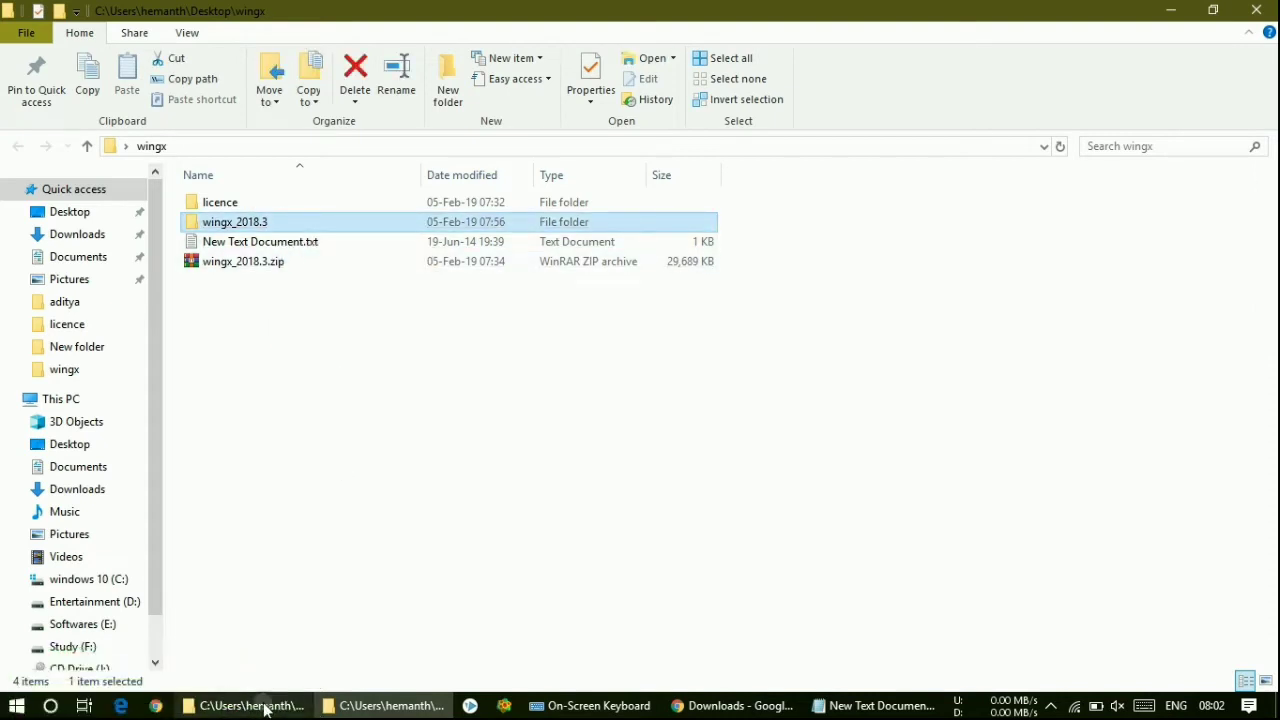
{"action": "key", "text": "Up"}
{"action": "key", "text": "Return"}
{"action": "left_click", "coordinate": [152, 146]}
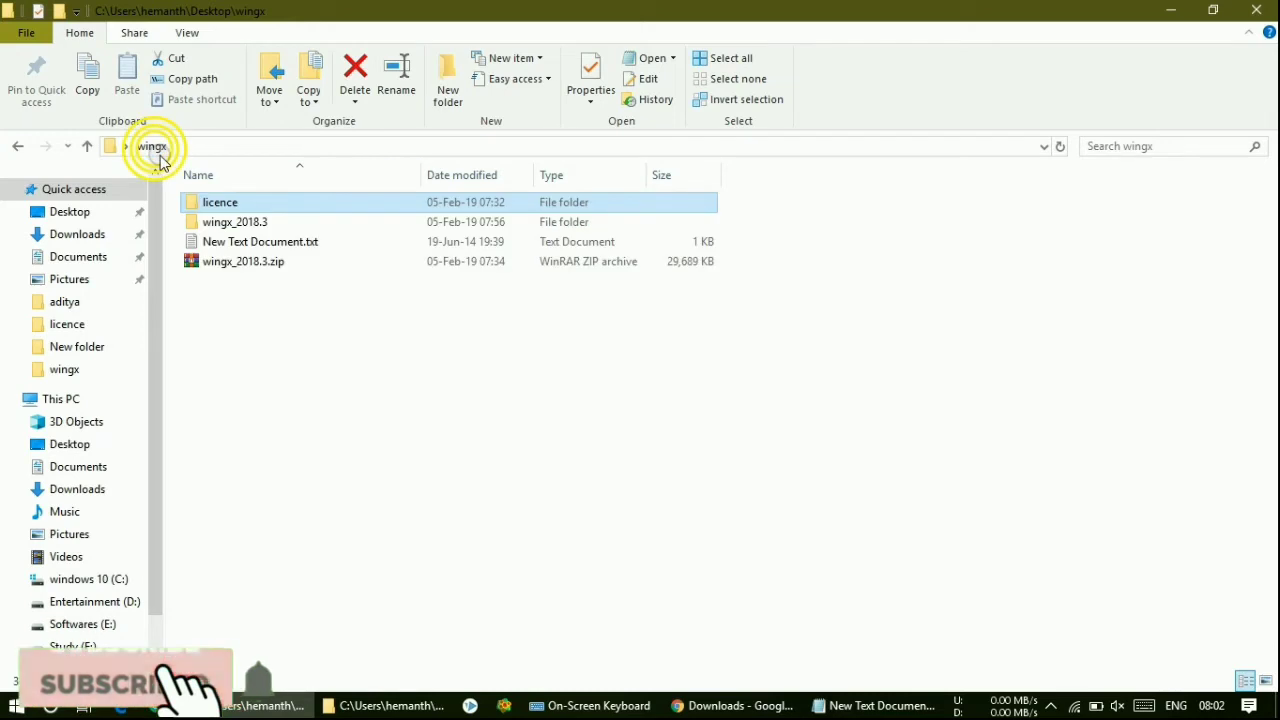
{"action": "left_click", "coordinate": [272, 349]}
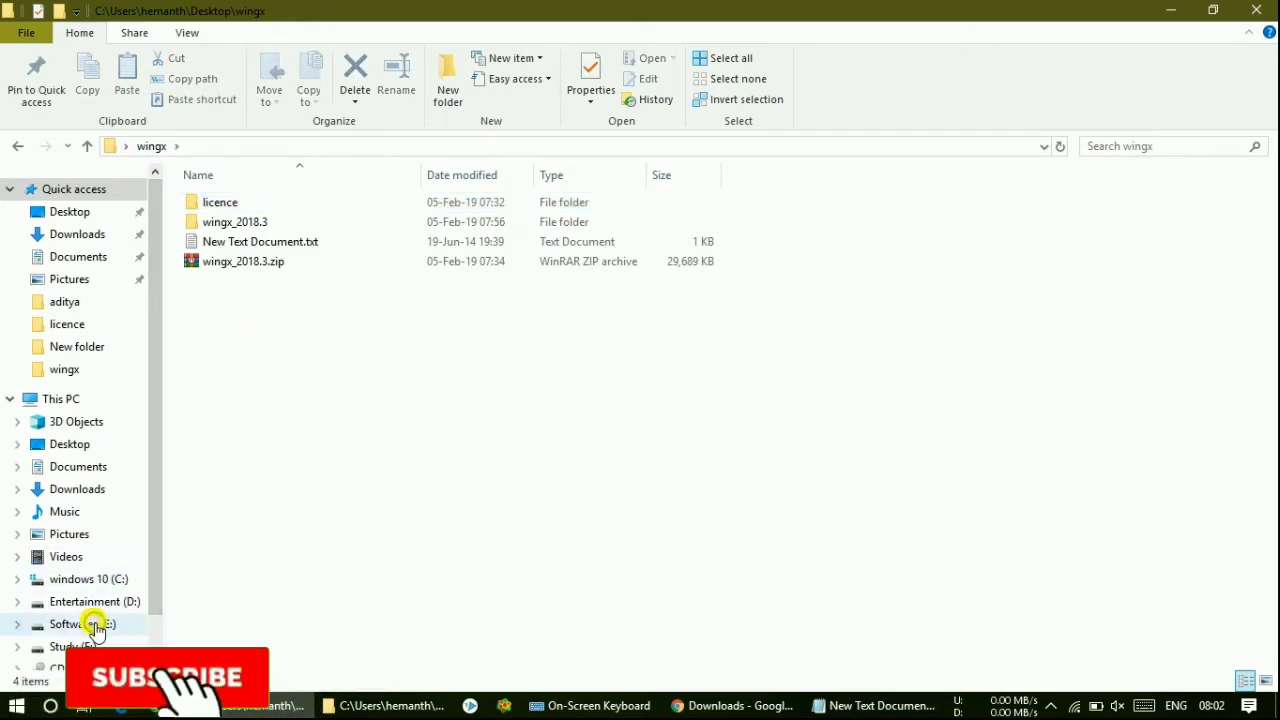
{"action": "left_click", "coordinate": [243, 262]}
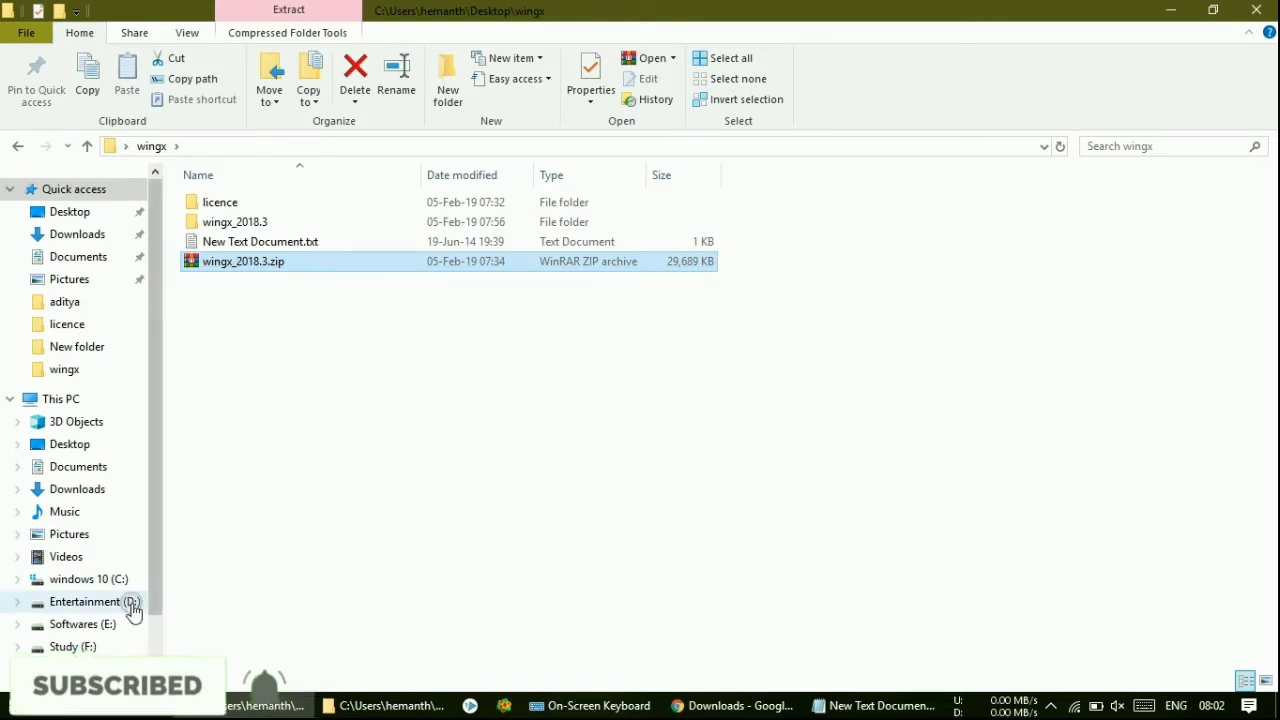
- Browse E: to software drive aditya > Softwares > Chemistry Softwares > single crystal XRD > Single crystal XRD software
{"action": "left_click", "coordinate": [110, 624]}
{"action": "left_click", "coordinate": [336, 256]}
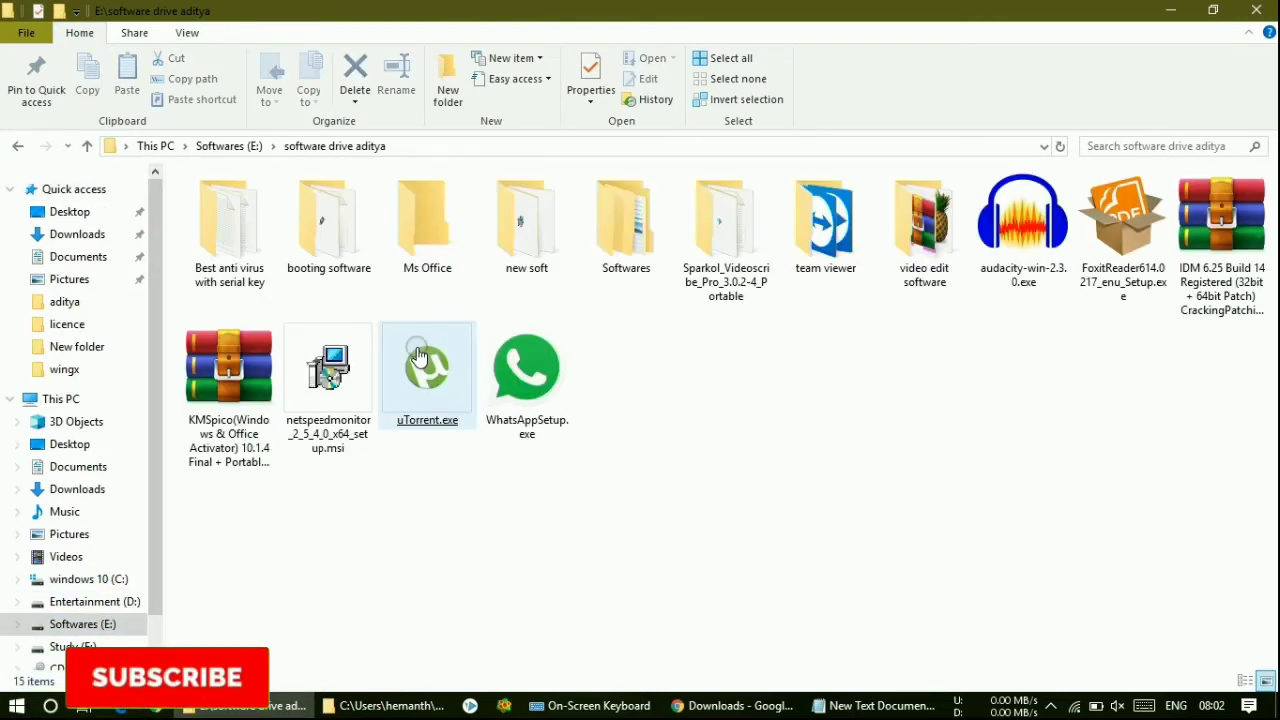
{"action": "left_click", "coordinate": [590, 253]}
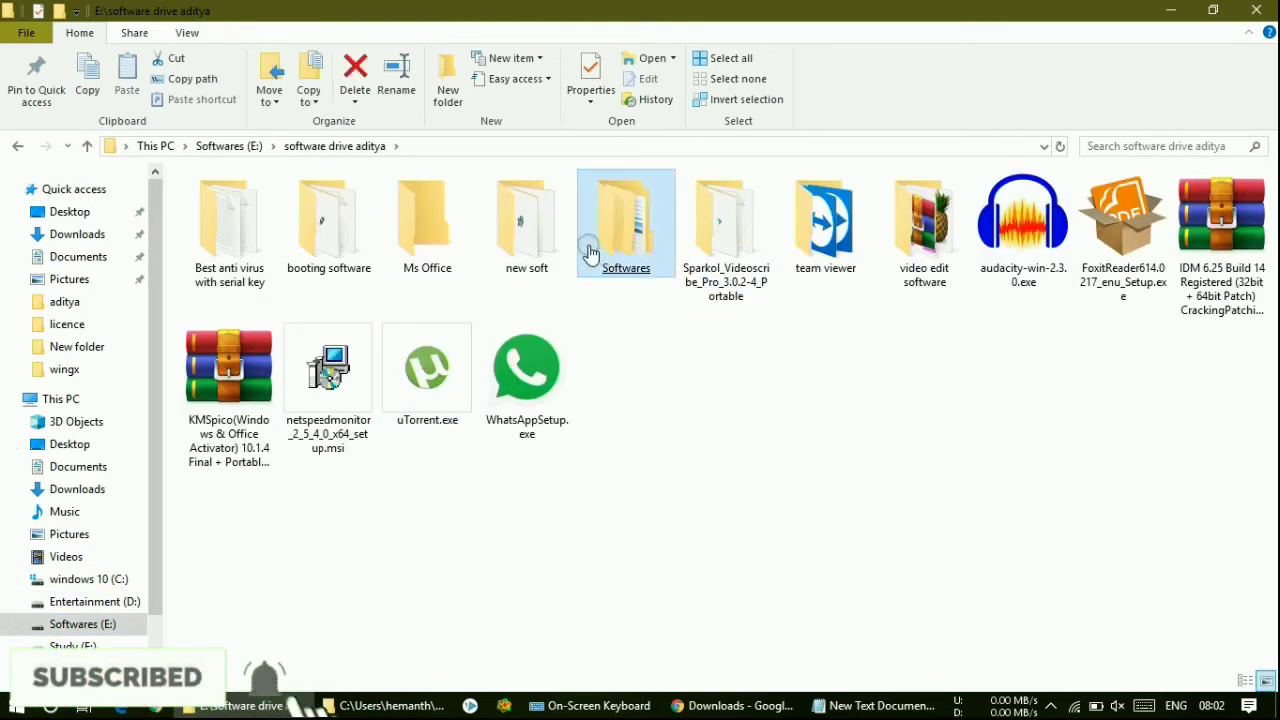
{"action": "double_click", "coordinate": [600, 250]}
{"action": "double_click", "coordinate": [246, 243]}
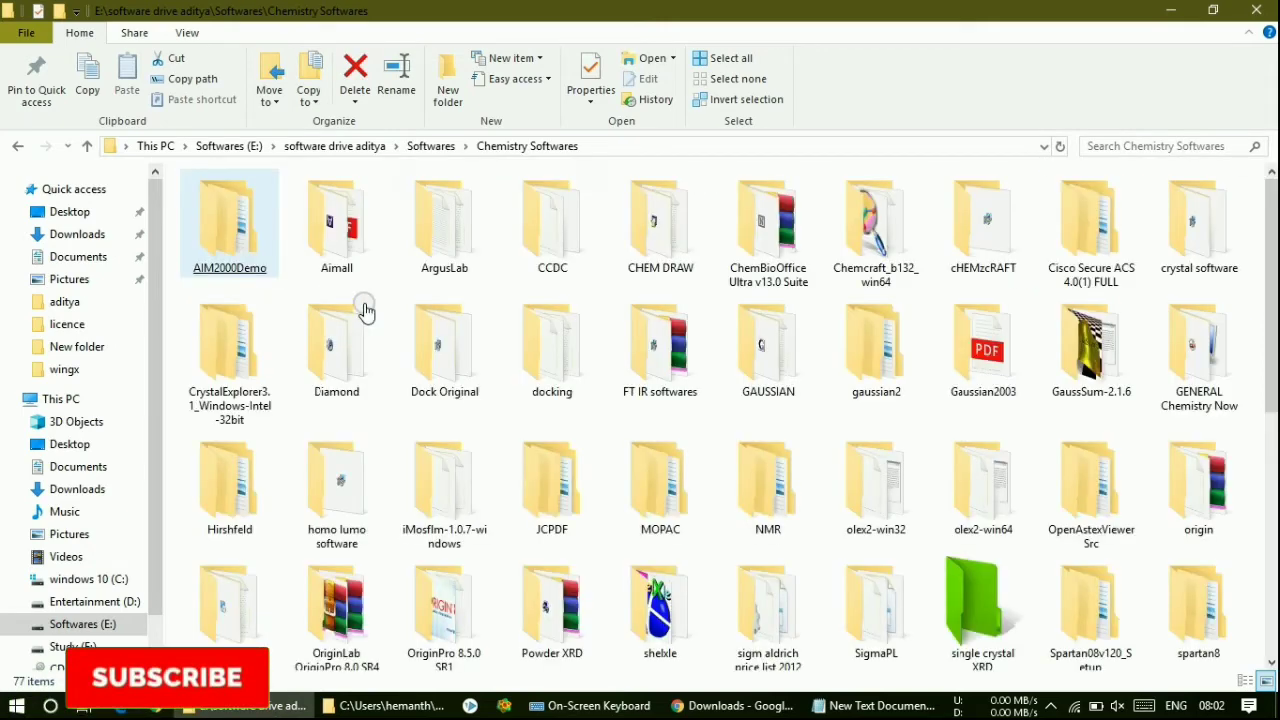
{"action": "double_click", "coordinate": [977, 605]}
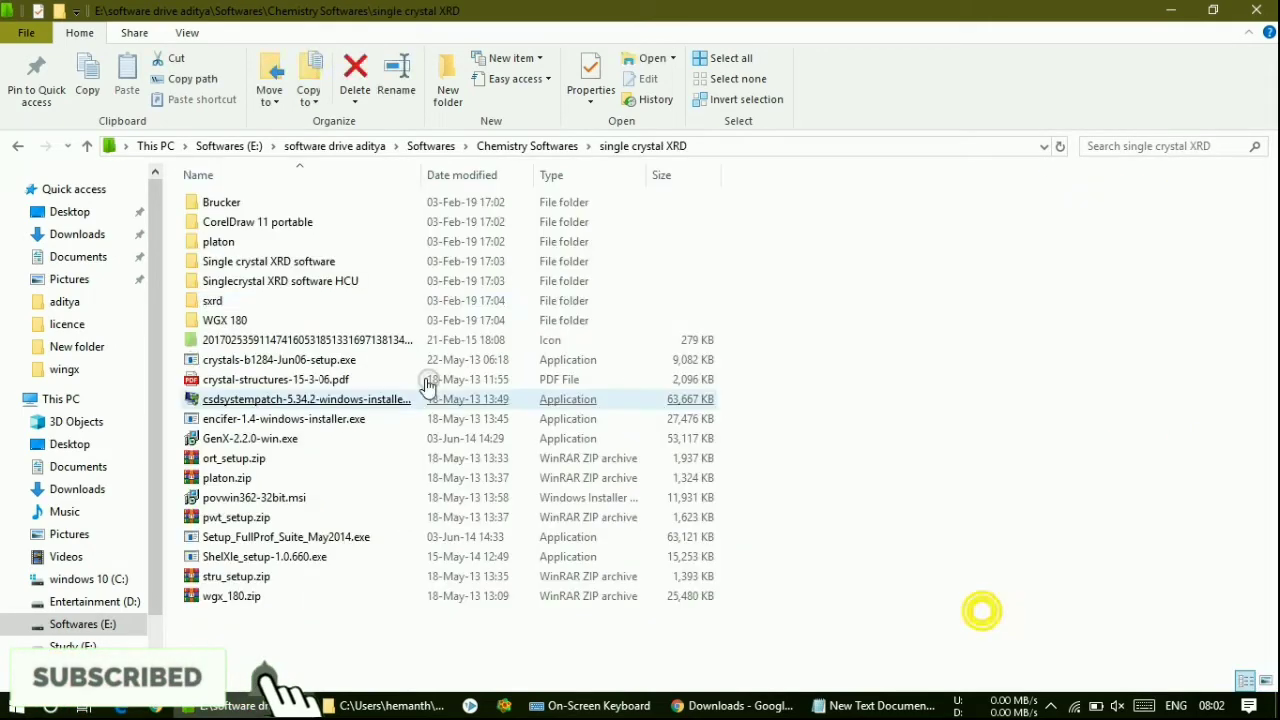
{"action": "double_click", "coordinate": [277, 265]}
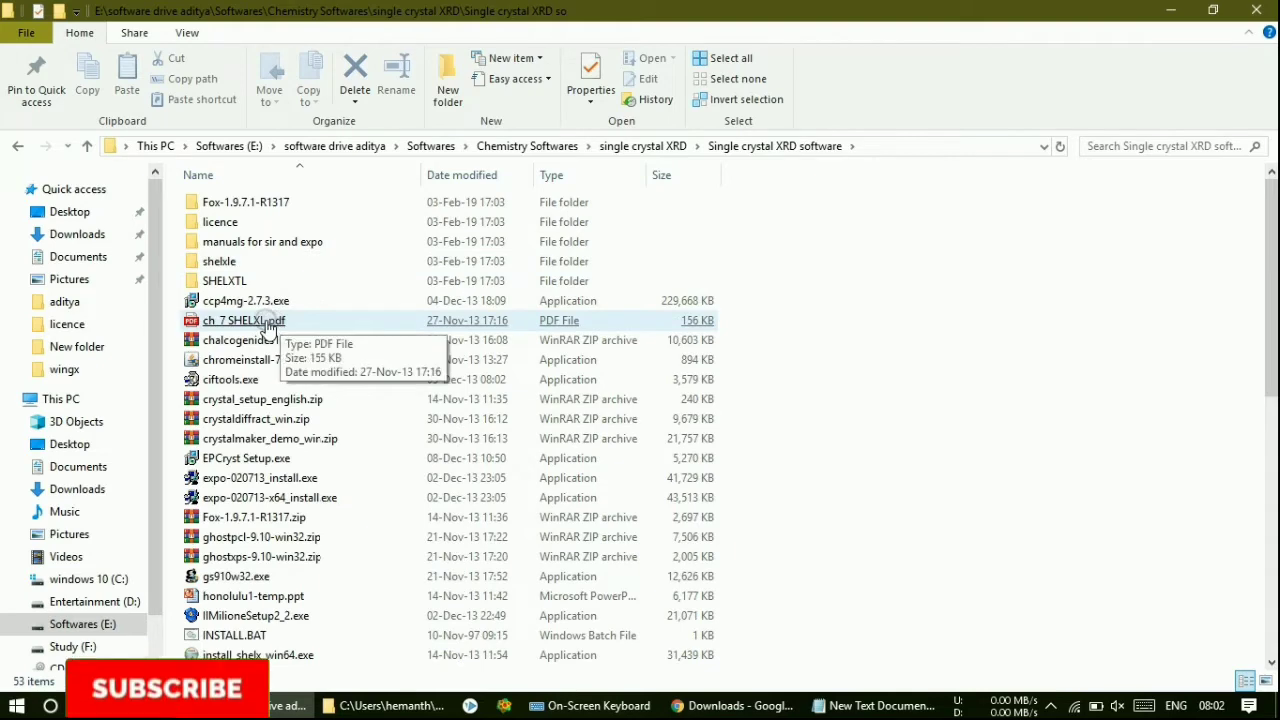
{"action": "scroll", "coordinate": [322, 510], "scroll_direction": "down", "scroll_amount": 9}
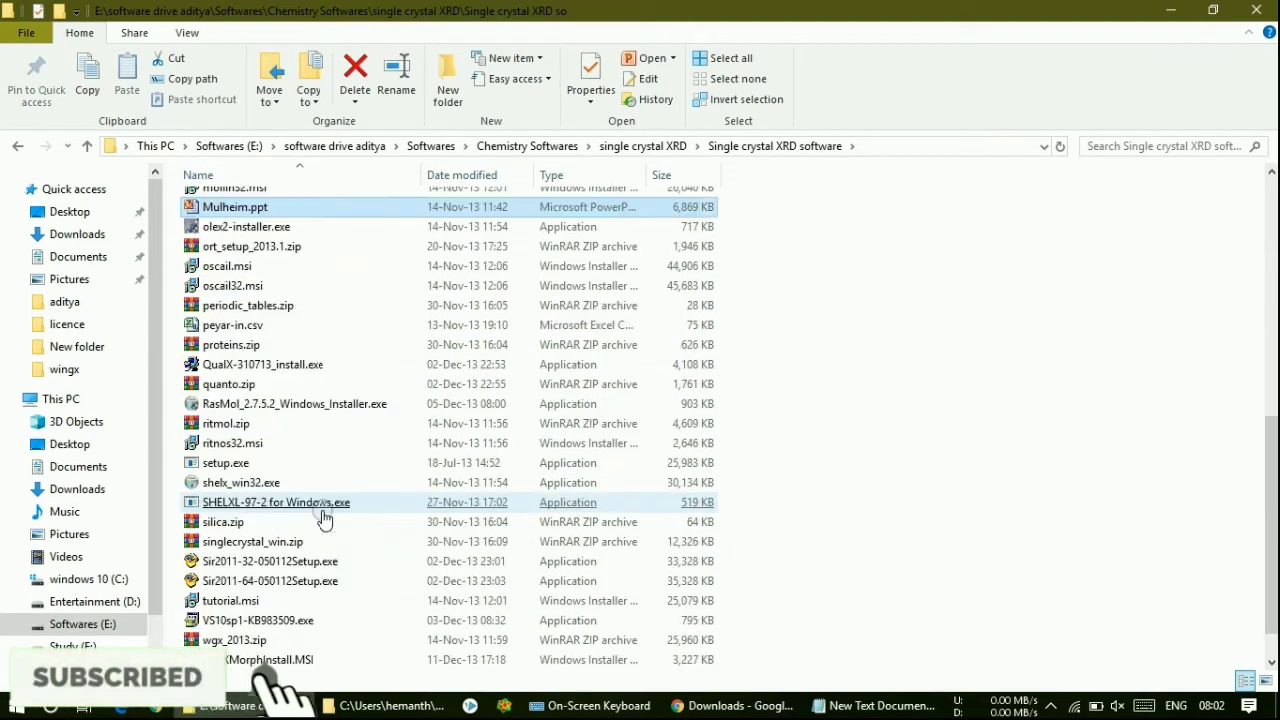
{"action": "left_click", "coordinate": [890, 342]}
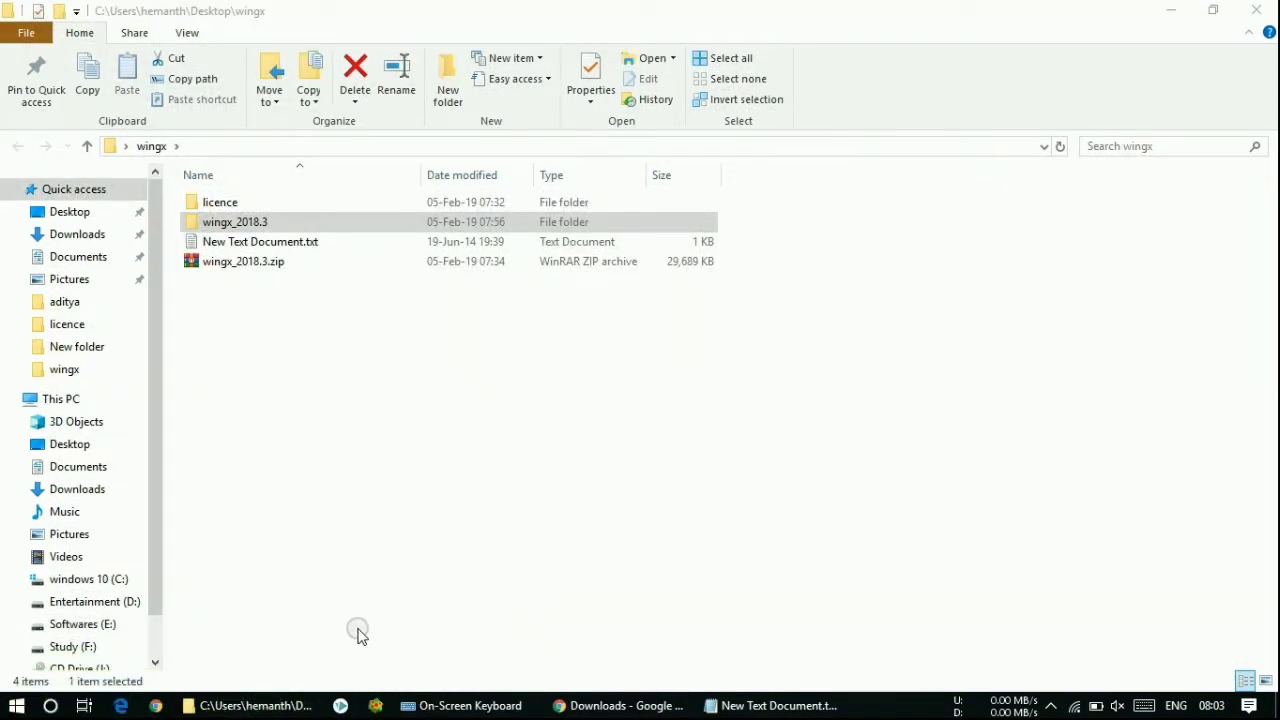
- Download ortep_2014.1.zip (1.89 MB) from the Ortep version 2014.1 link through IDM
{"action": "left_click", "coordinate": [575, 705]}
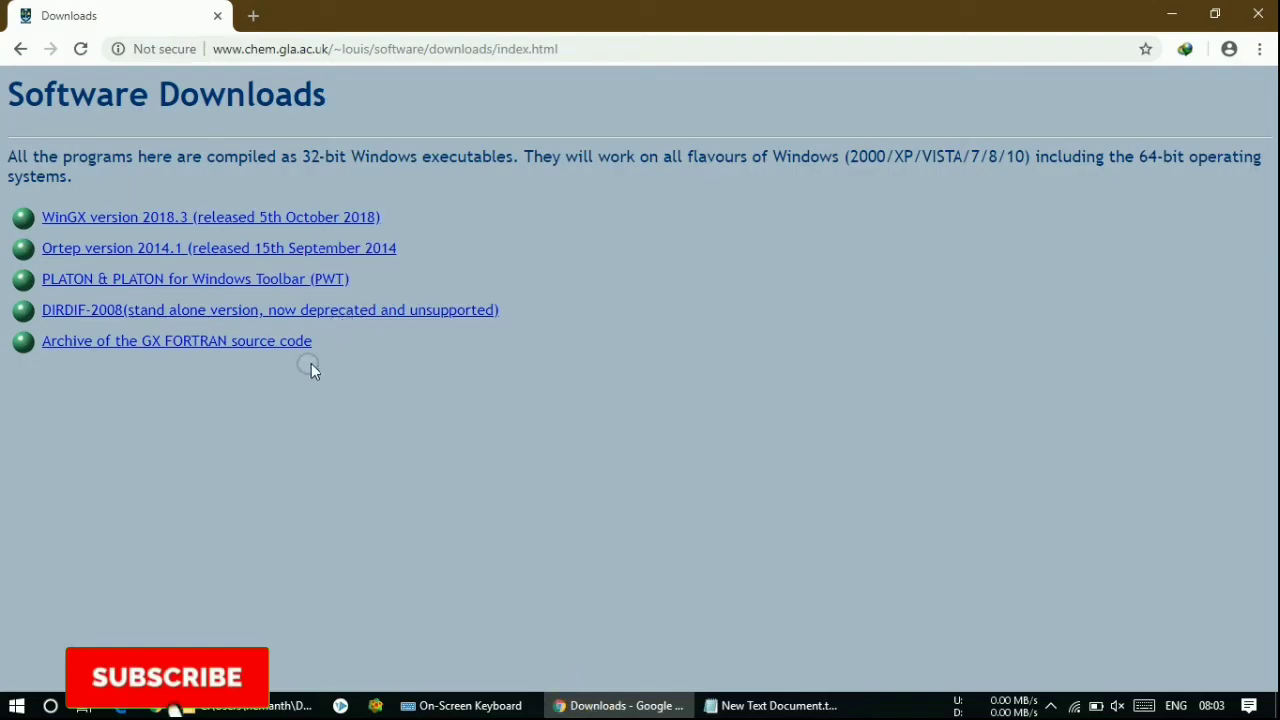
{"action": "left_click", "coordinate": [148, 250]}
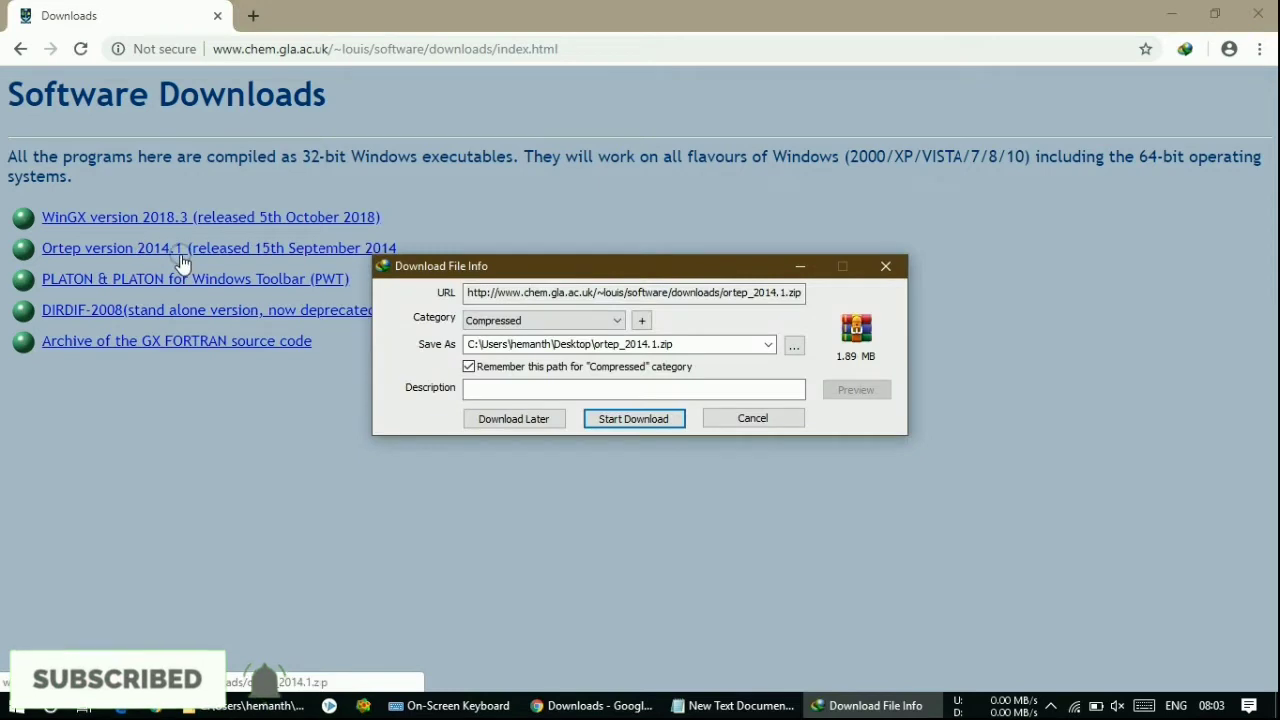
{"action": "left_click", "coordinate": [607, 422]}
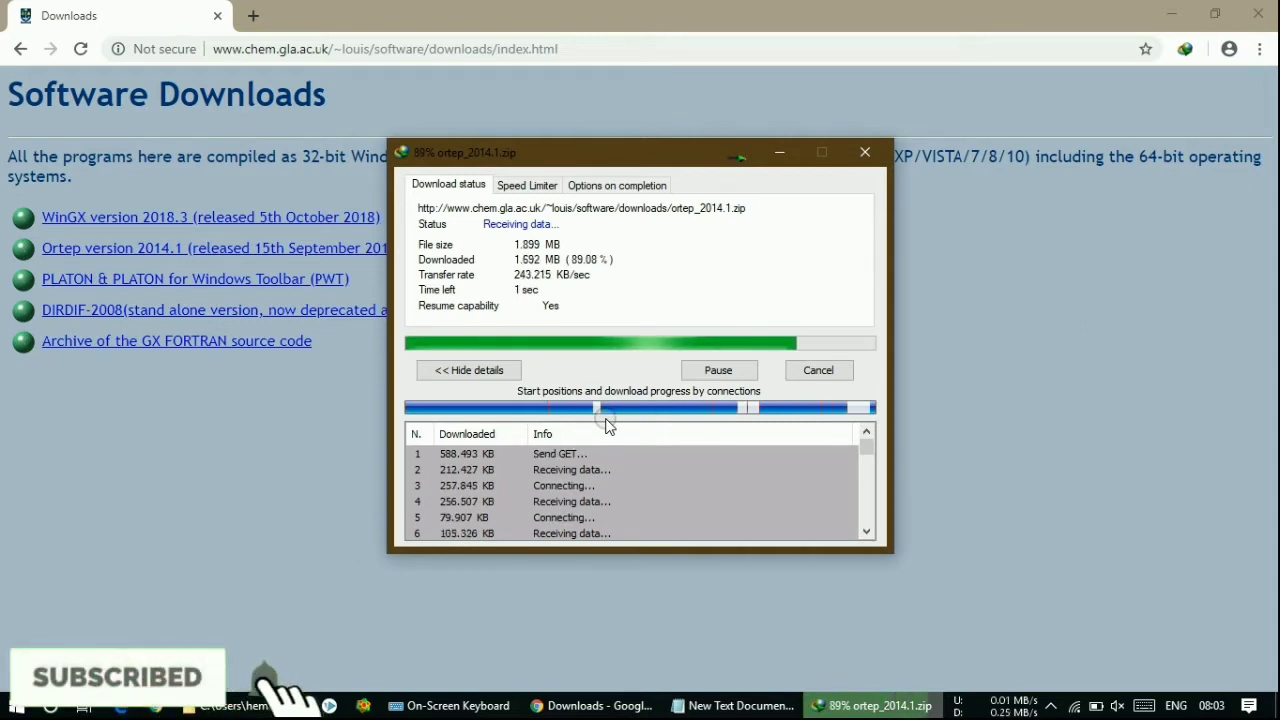
{"action": "left_click", "coordinate": [1171, 14]}
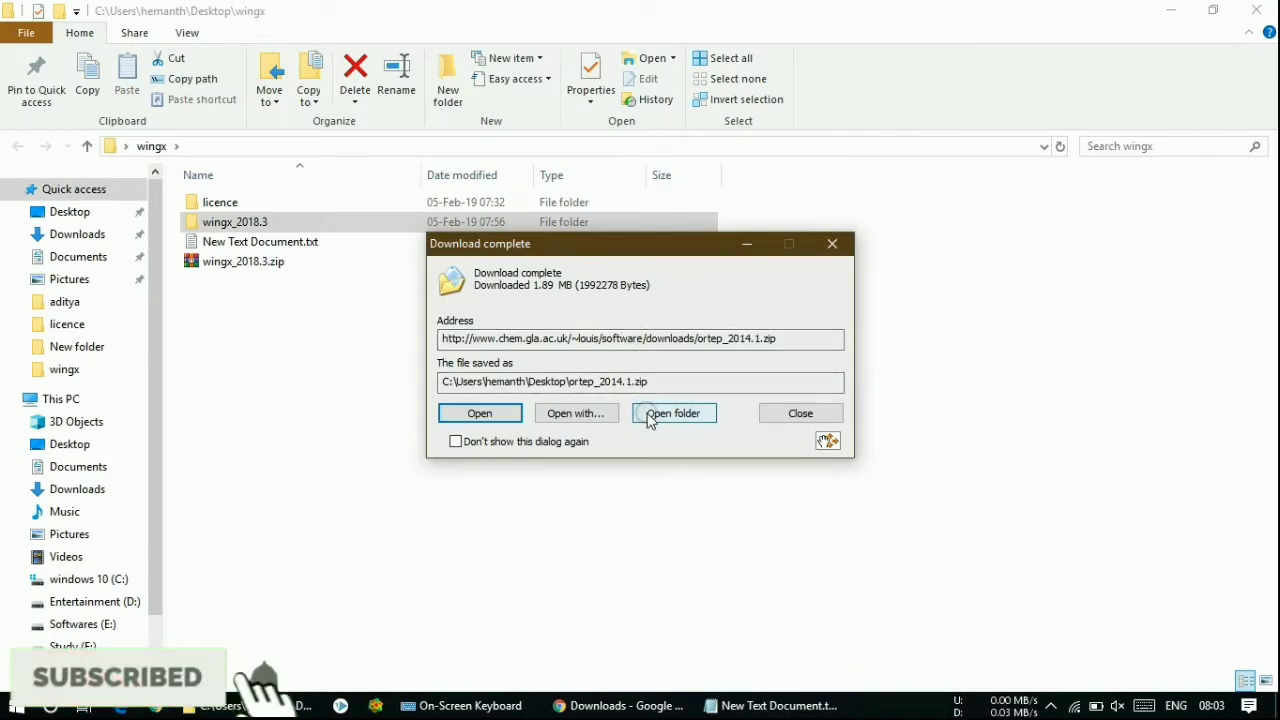
- Paste ortep_2014.1.zip into the wingx folder and extract its files
{"action": "left_click", "coordinate": [641, 416]}
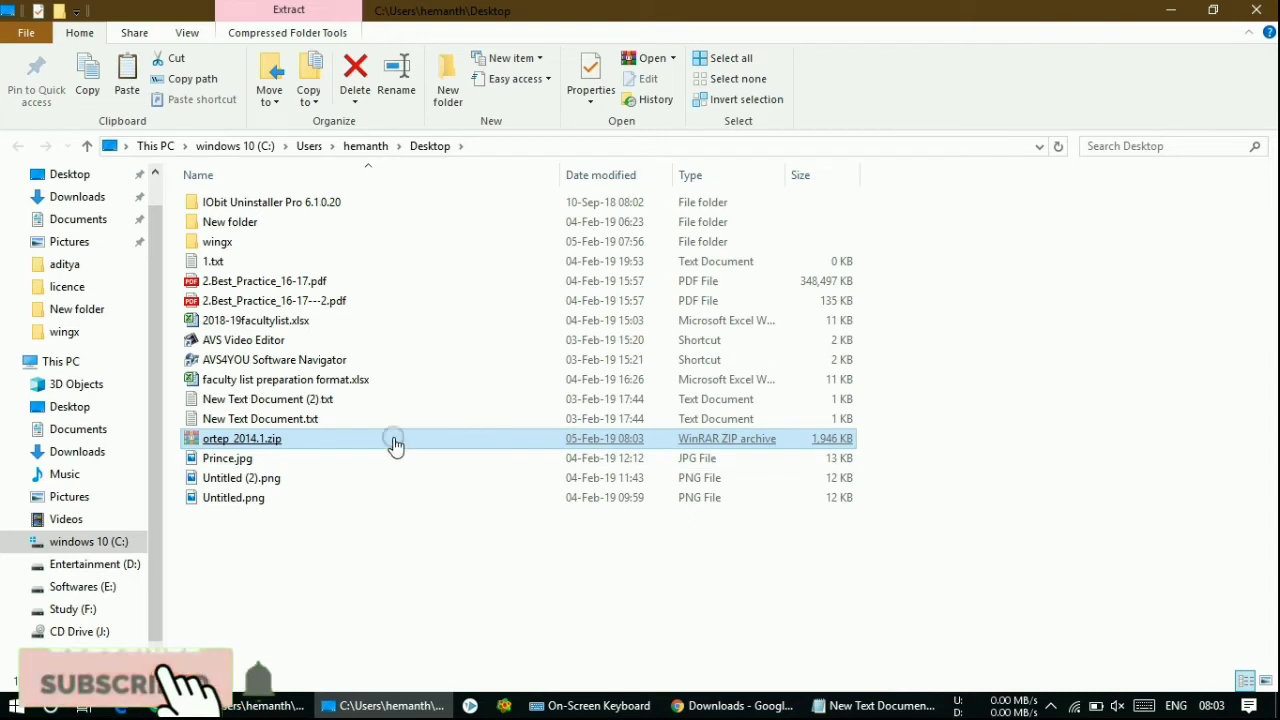
{"action": "left_click", "coordinate": [1263, 8]}
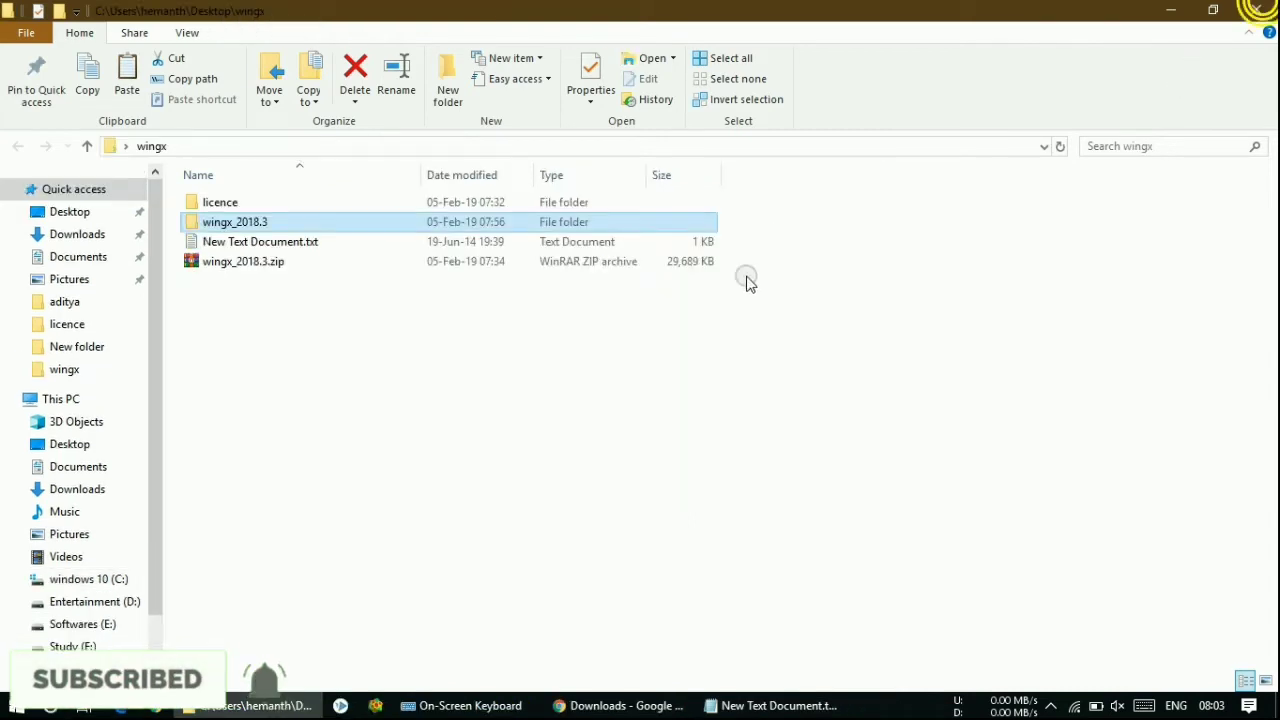
{"action": "left_click", "coordinate": [513, 386]}
{"action": "key", "text": "ctrl+v"}
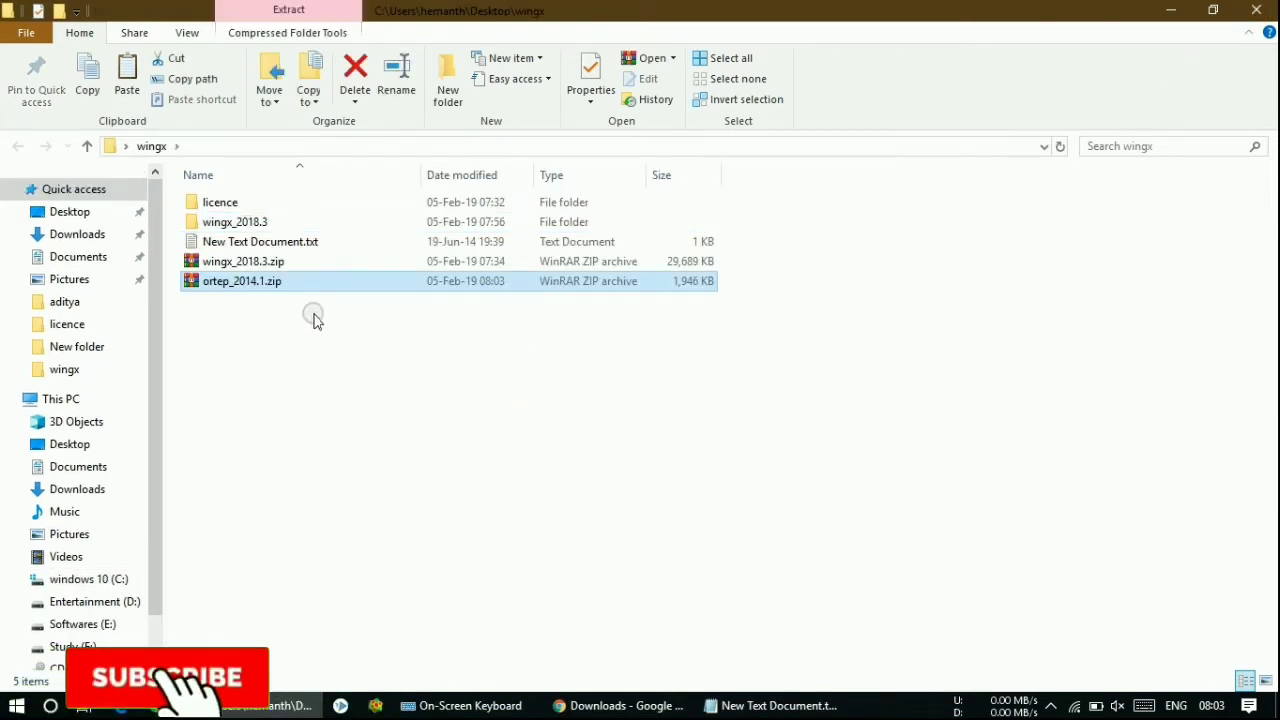
{"action": "right_click", "coordinate": [297, 282]}
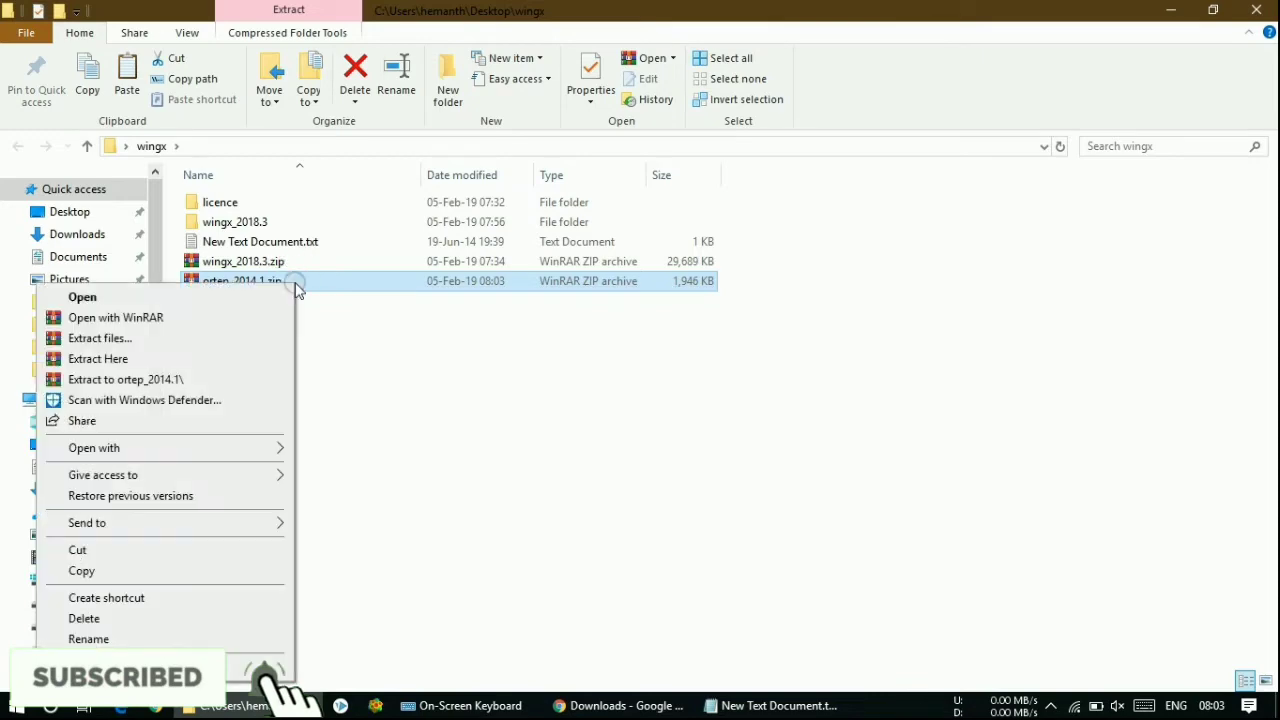
{"action": "left_click", "coordinate": [250, 342]}
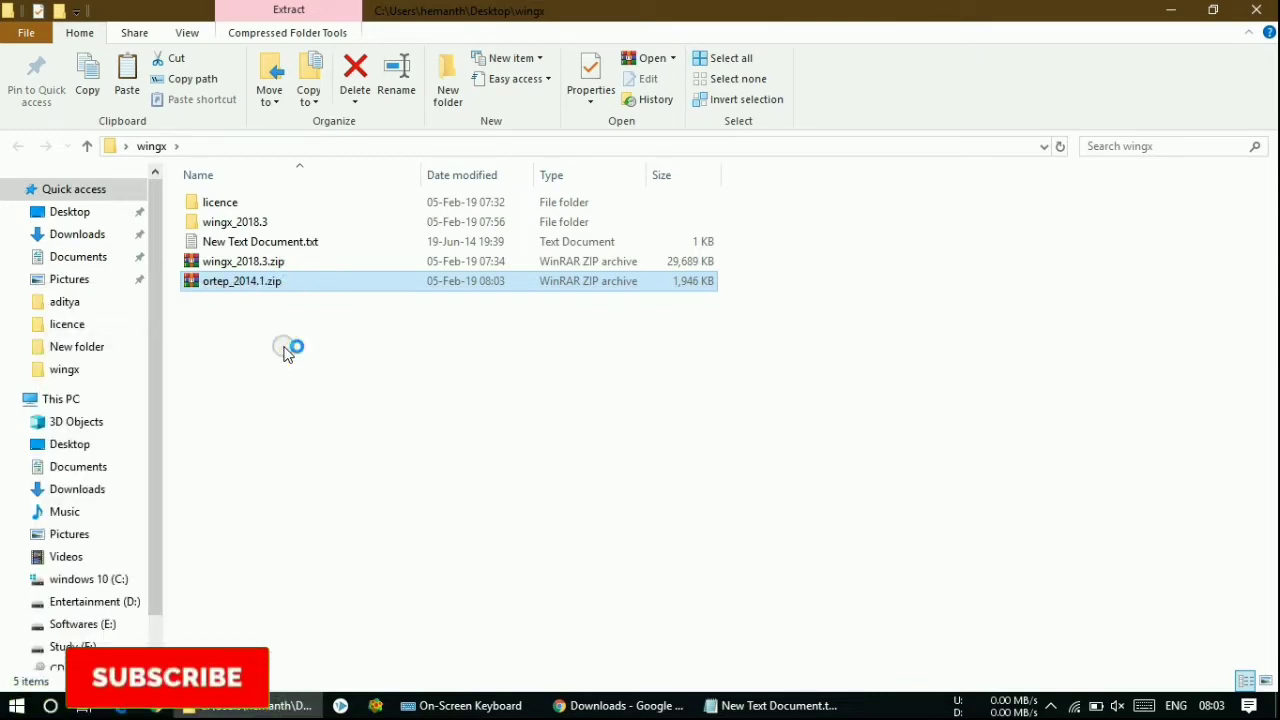
{"action": "left_click", "coordinate": [675, 550]}
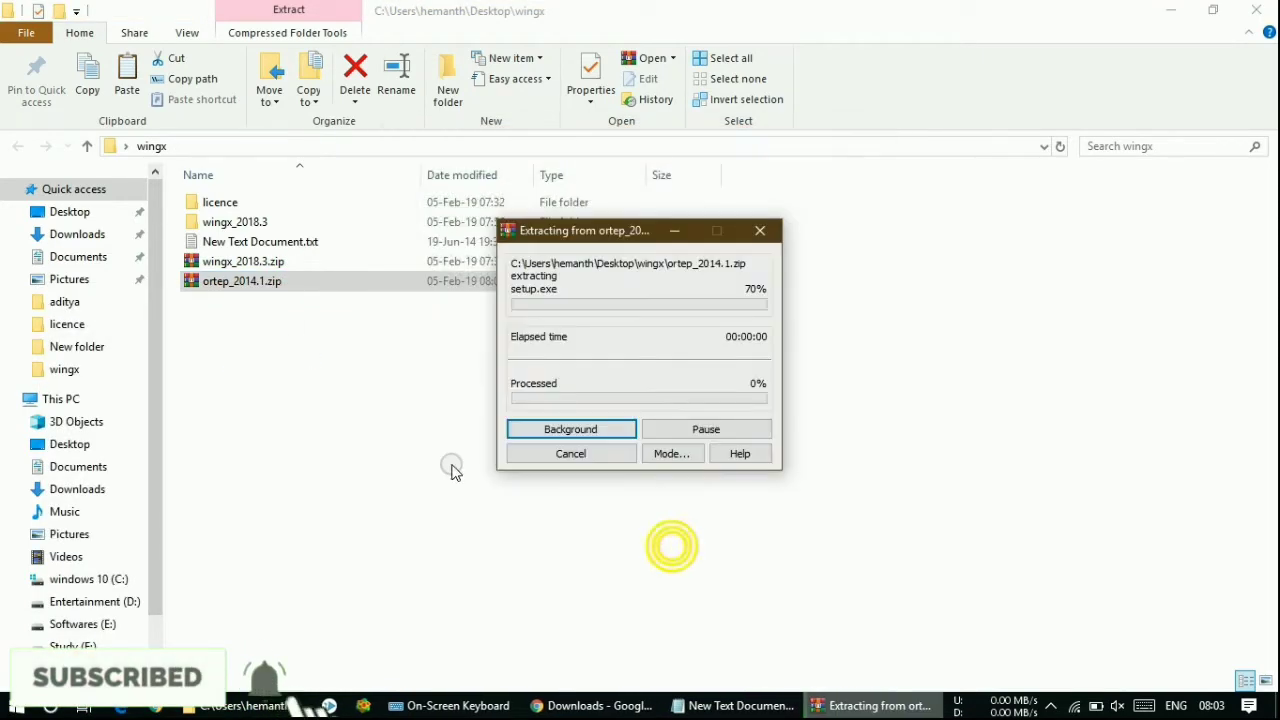
- Run setup.exe from the ortep_2014 folder as administrator
{"action": "left_click", "coordinate": [246, 224]}
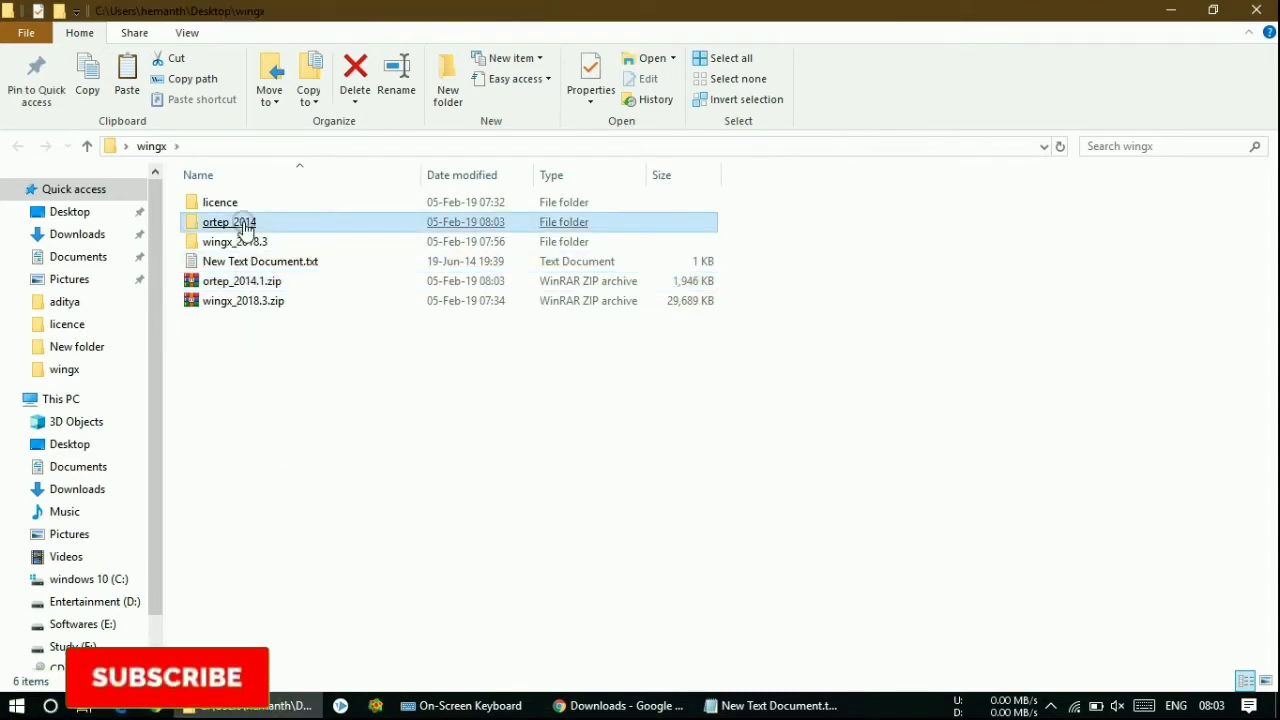
{"action": "double_click", "coordinate": [284, 228]}
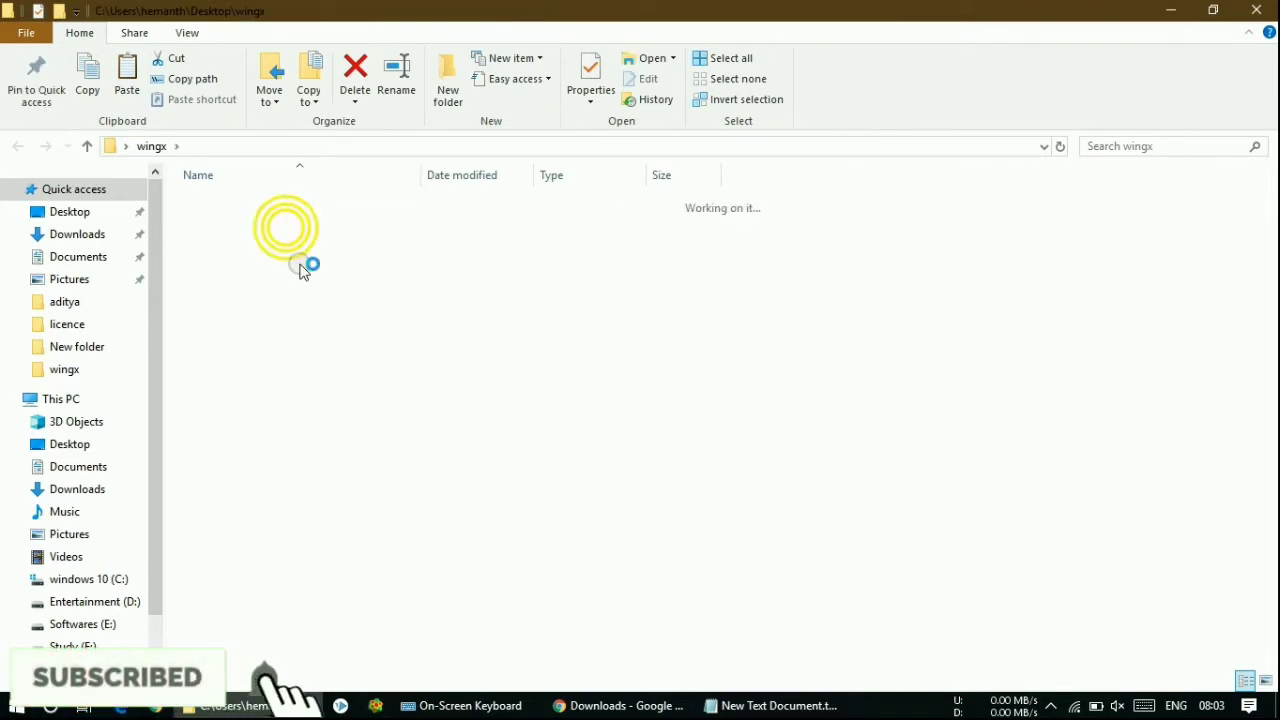
{"action": "left_click", "coordinate": [293, 205]}
{"action": "right_click", "coordinate": [294, 207]}
{"action": "left_click", "coordinate": [258, 236]}
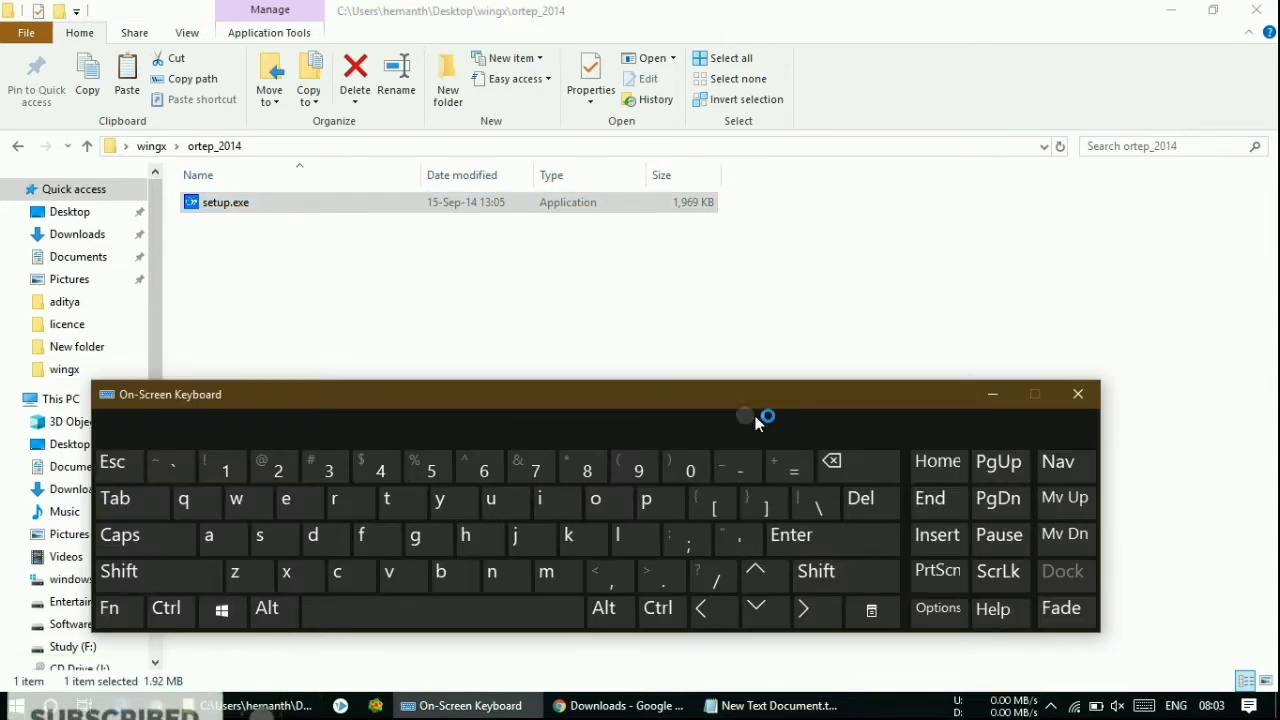
- Pass the Ortep3 welcome page and accept the licence agreement to reach the Information page
{"action": "left_click", "coordinate": [997, 404]}
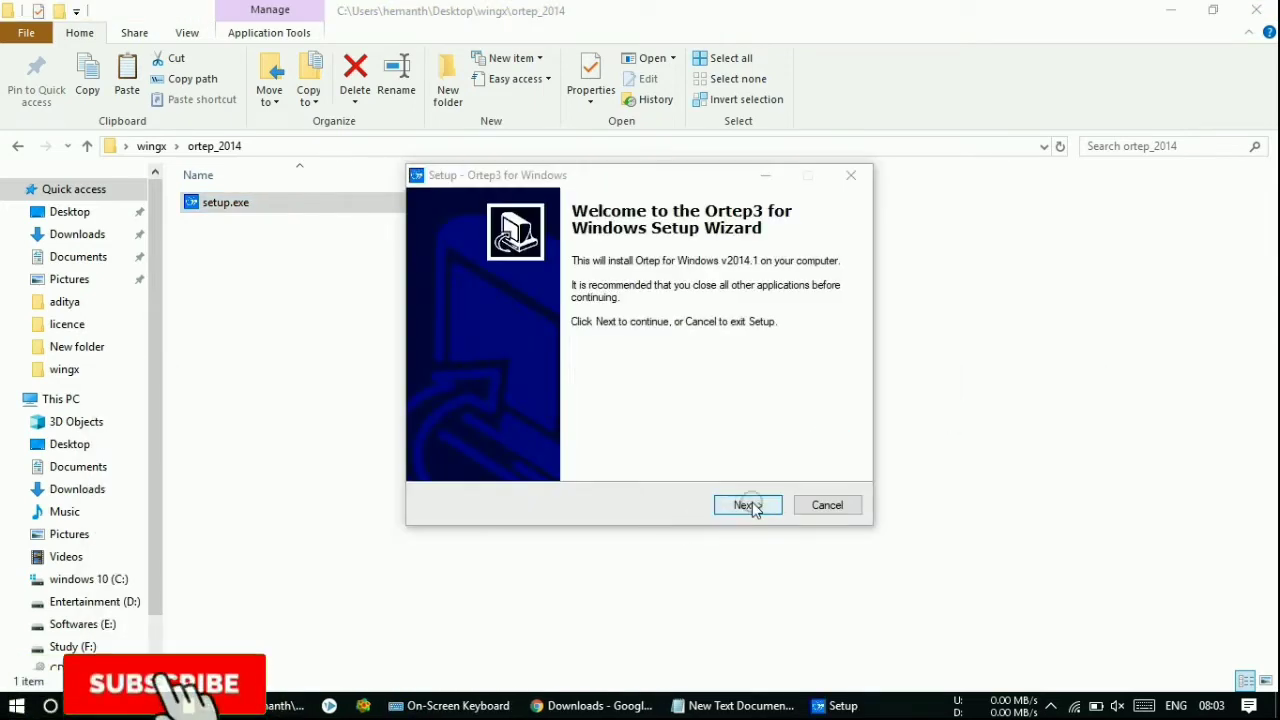
{"action": "left_click", "coordinate": [748, 505]}
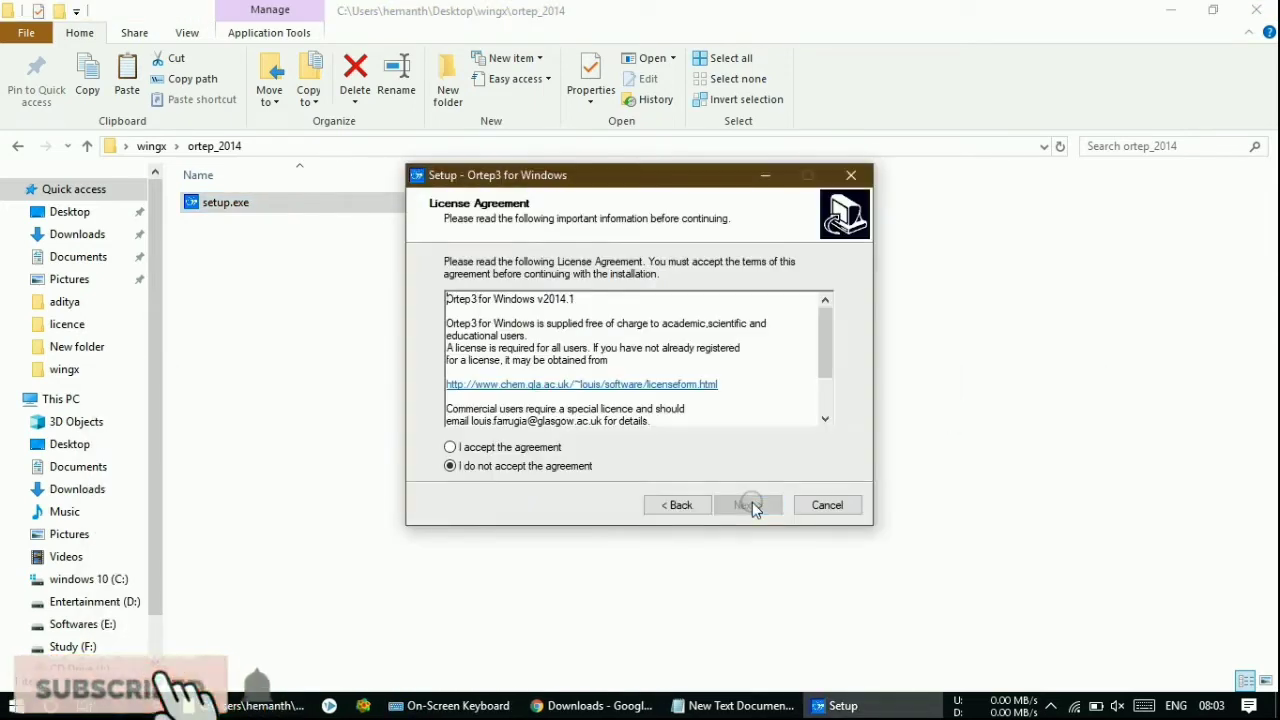
{"action": "left_click", "coordinate": [534, 451]}
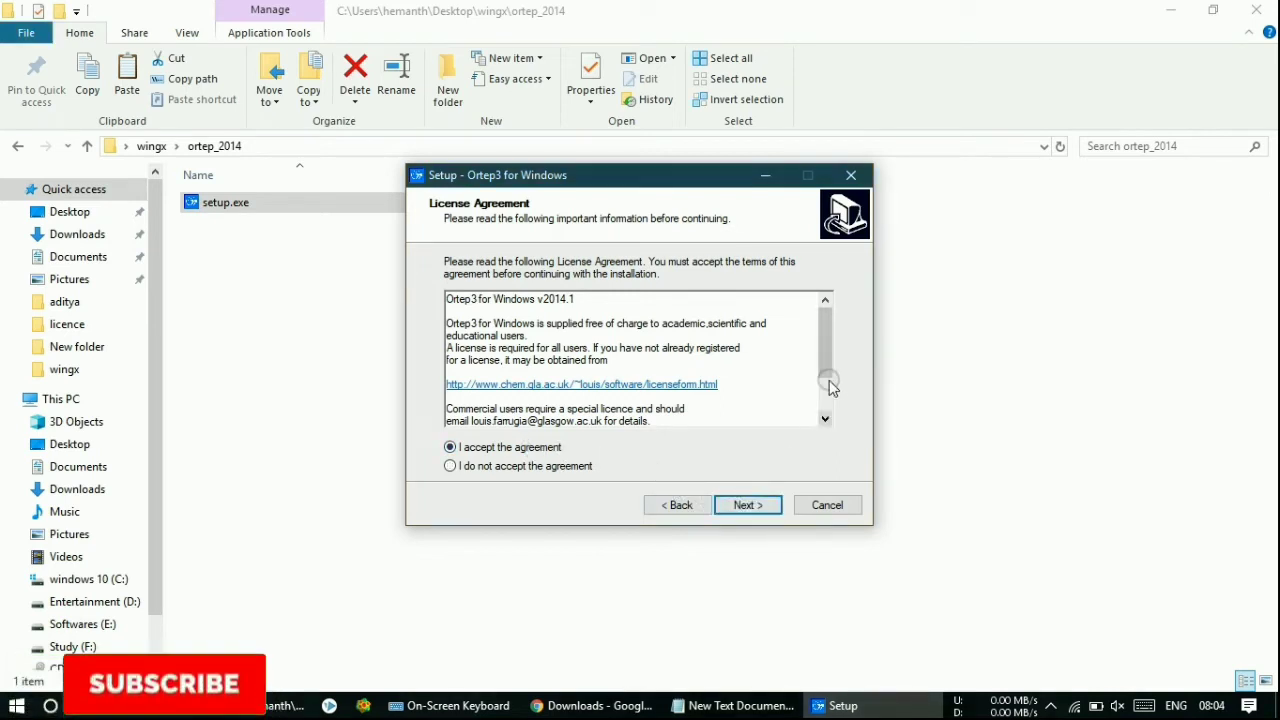
{"action": "left_click_drag", "start_coordinate": [824, 362], "coordinate": [825, 392]}
{"action": "left_click", "coordinate": [746, 506]}
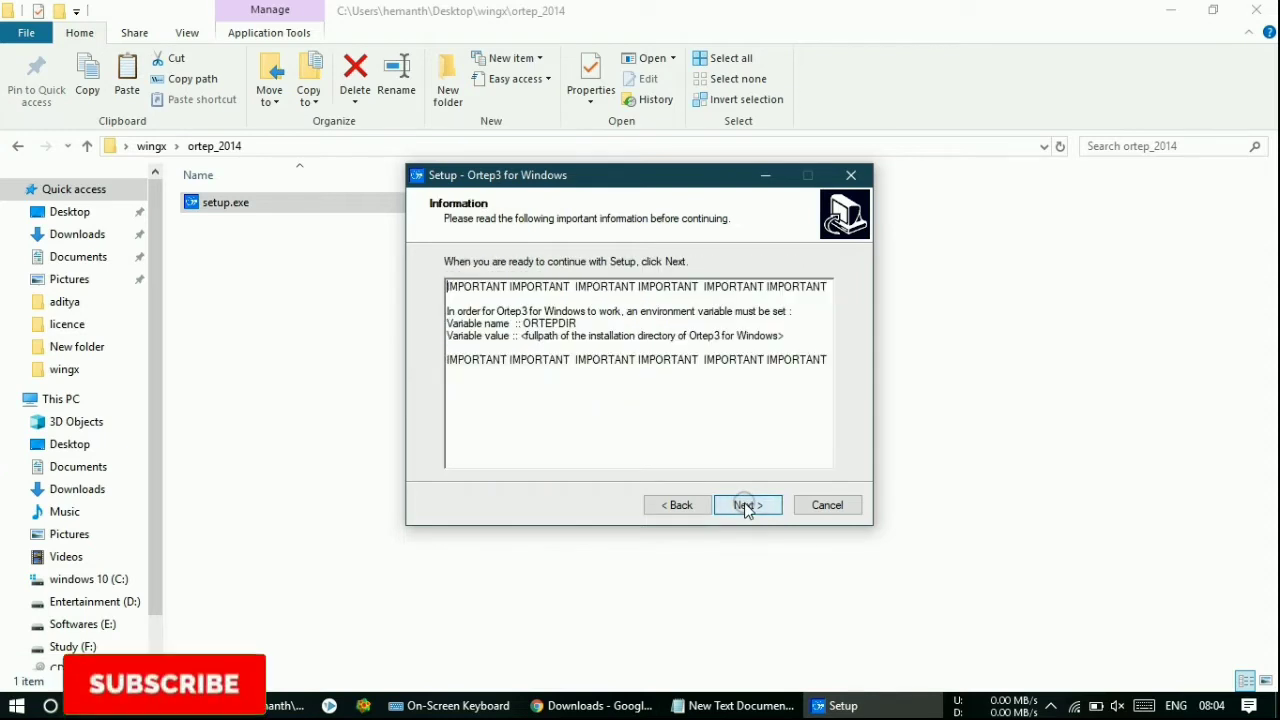
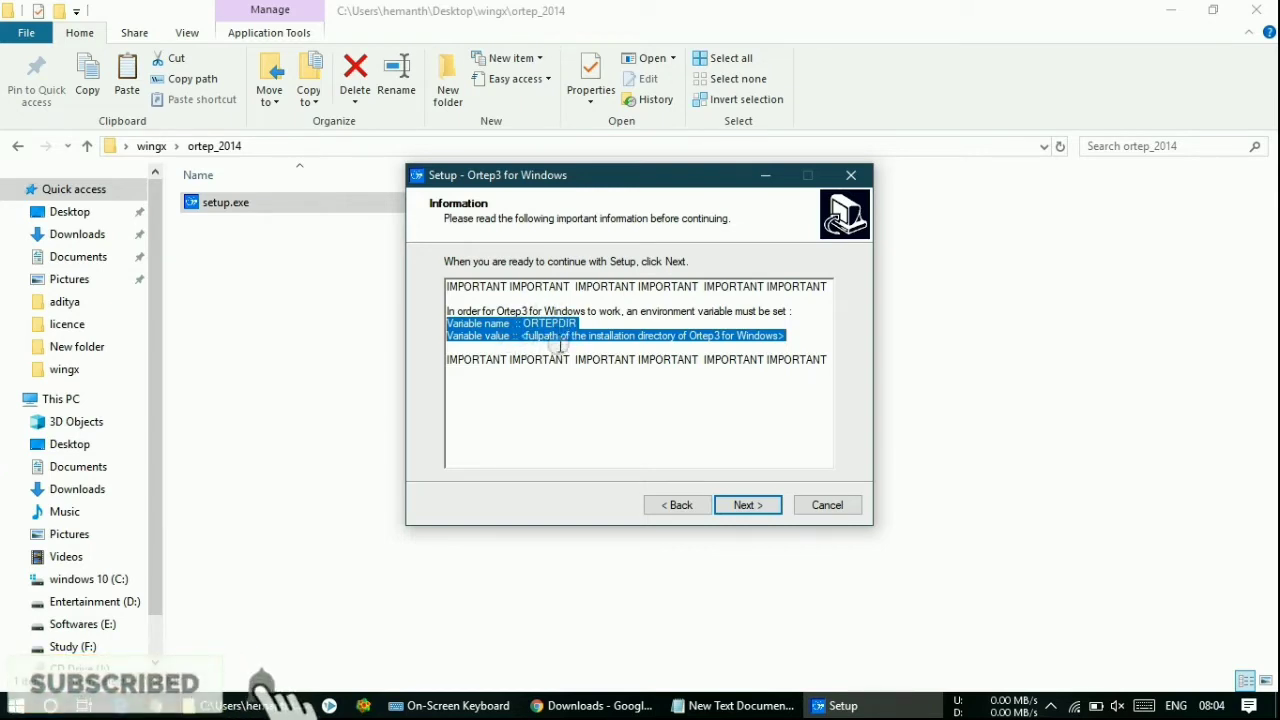
- Get past the information notice and accept the user name and organization details
{"action": "left_click", "coordinate": [739, 507]}
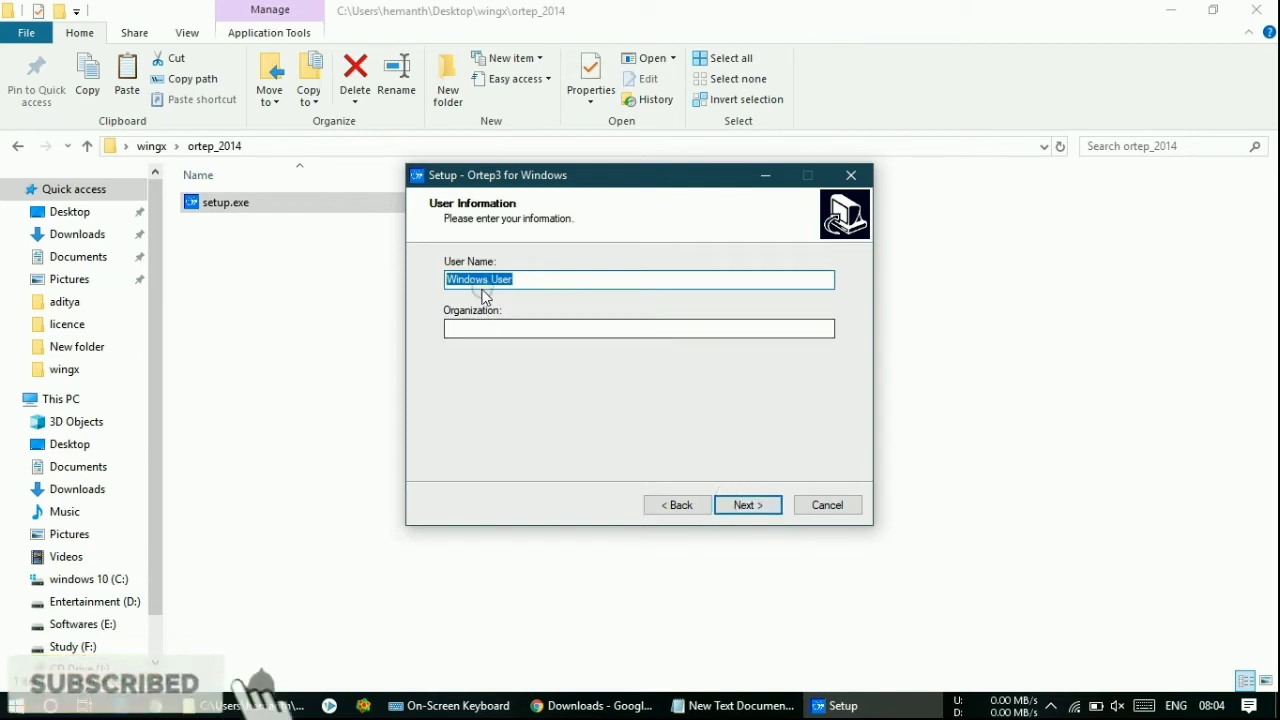
{"action": "left_click", "coordinate": [464, 328]}
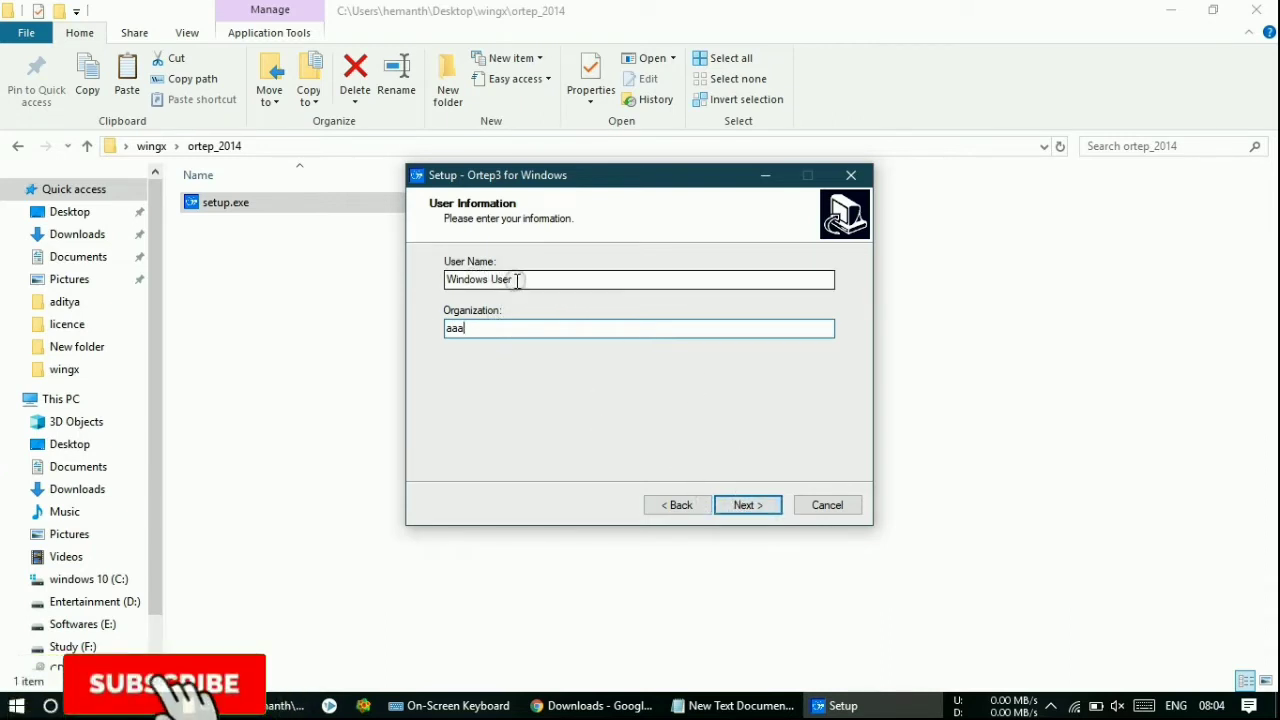
{"action": "left_click_drag", "start_coordinate": [517, 281], "coordinate": [421, 277]}
{"action": "left_click_drag", "start_coordinate": [457, 324], "coordinate": [428, 327]}
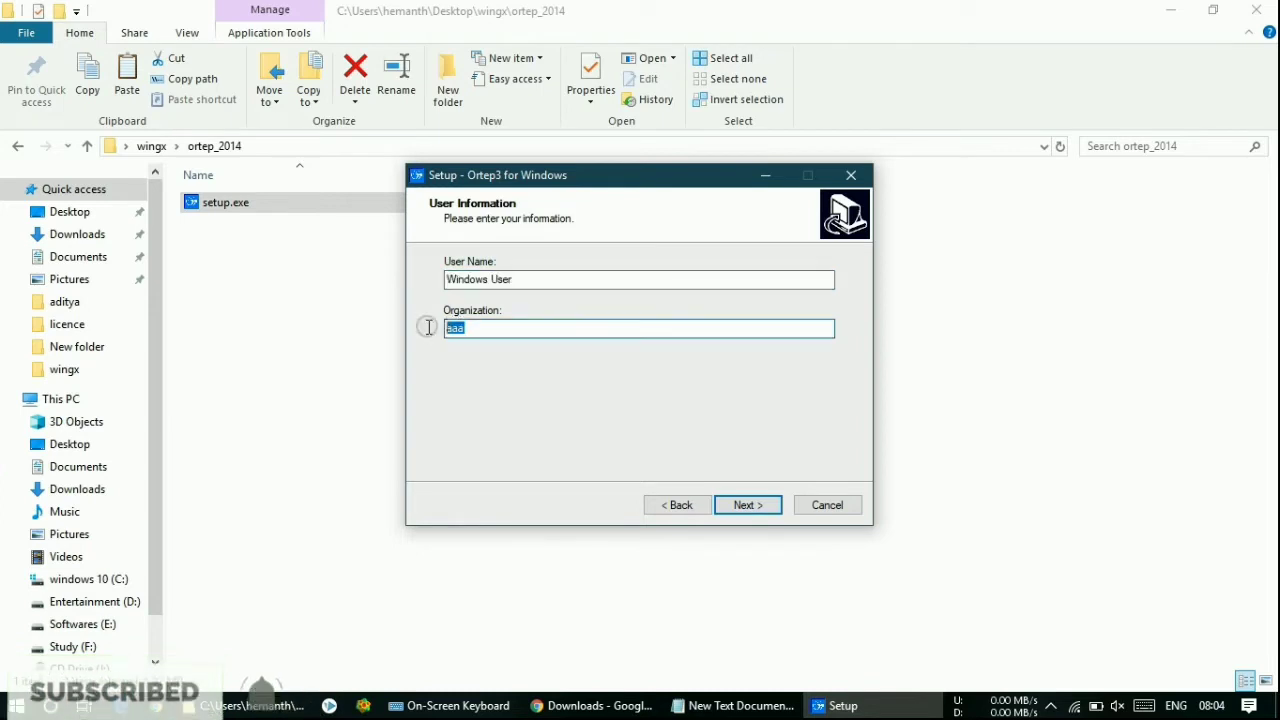
{"action": "left_click", "coordinate": [734, 508]}
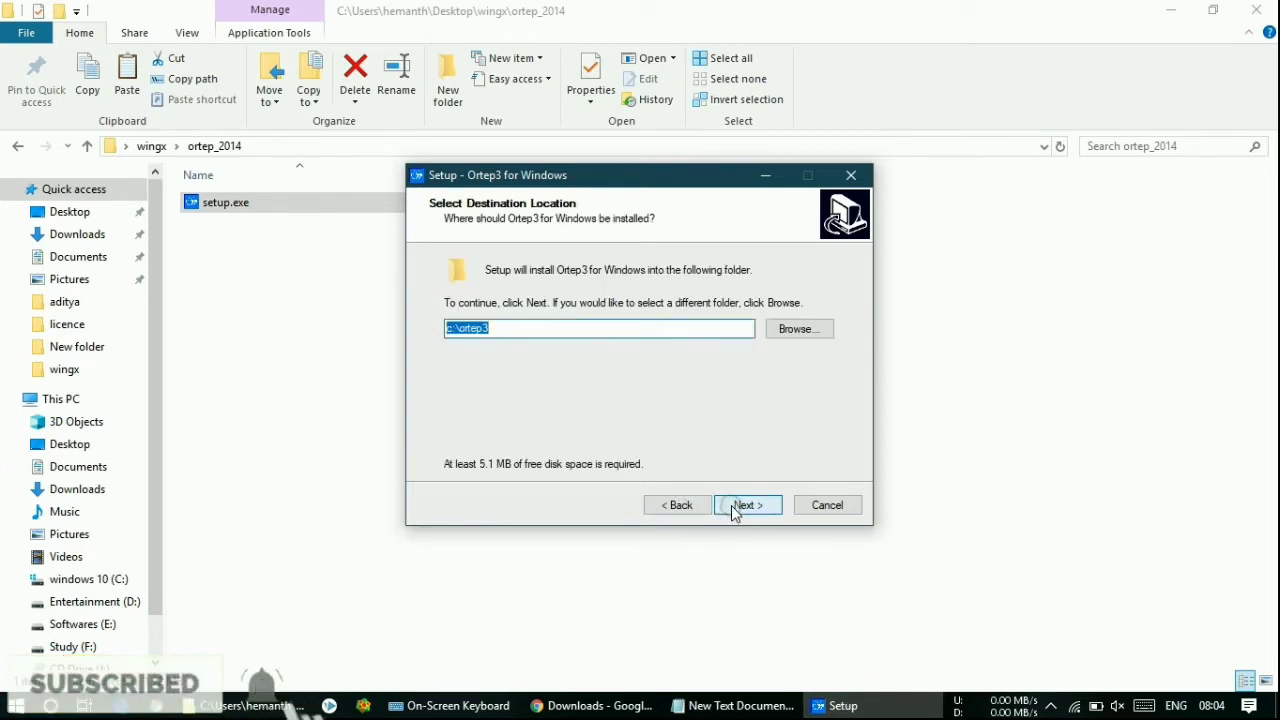
- Install into a newly created c:\ortep3 with the default Start Menu folder, desktop and Quick Launch icons
{"action": "left_click", "coordinate": [734, 510]}
{"action": "left_click", "coordinate": [665, 437]}
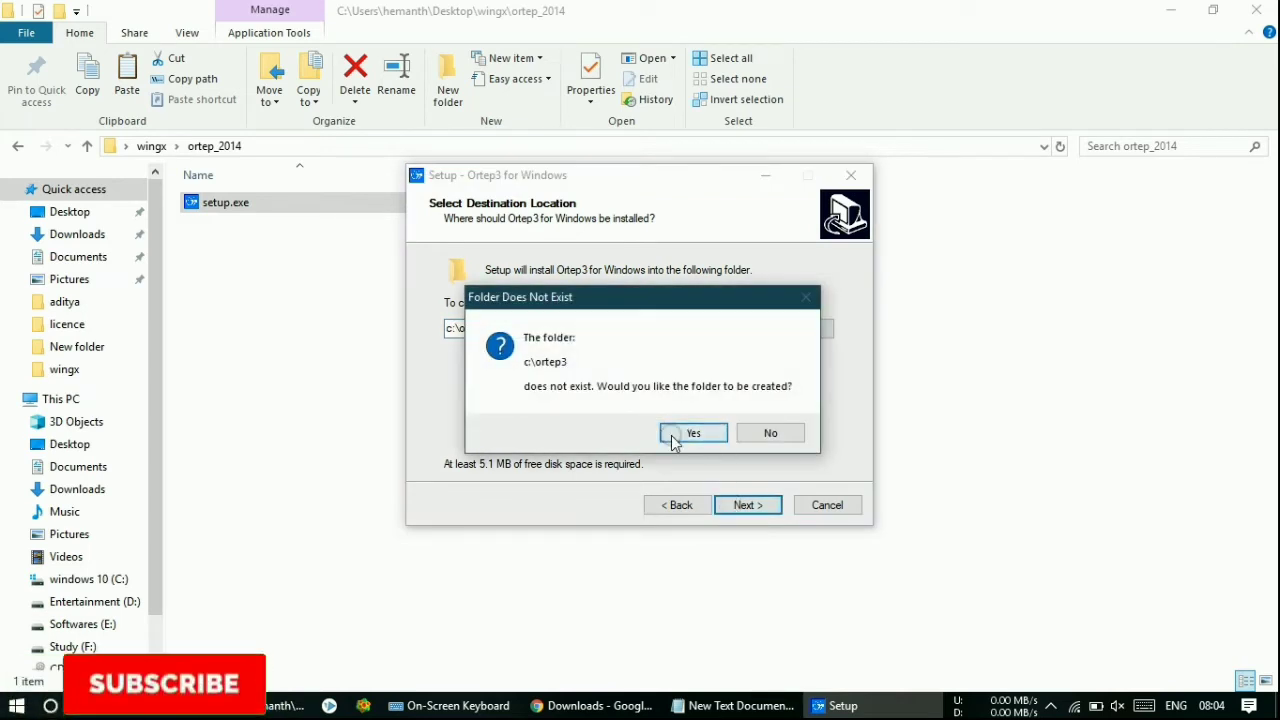
{"action": "left_click", "coordinate": [624, 467]}
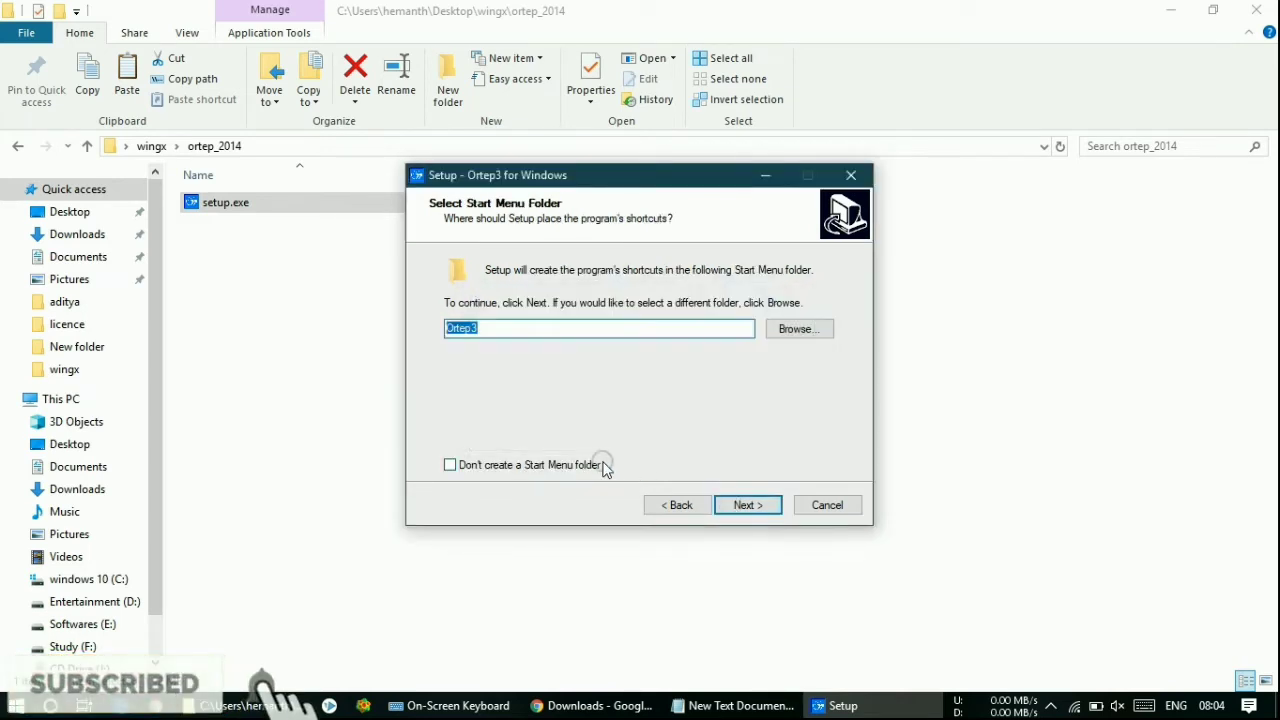
{"action": "left_click", "coordinate": [723, 502]}
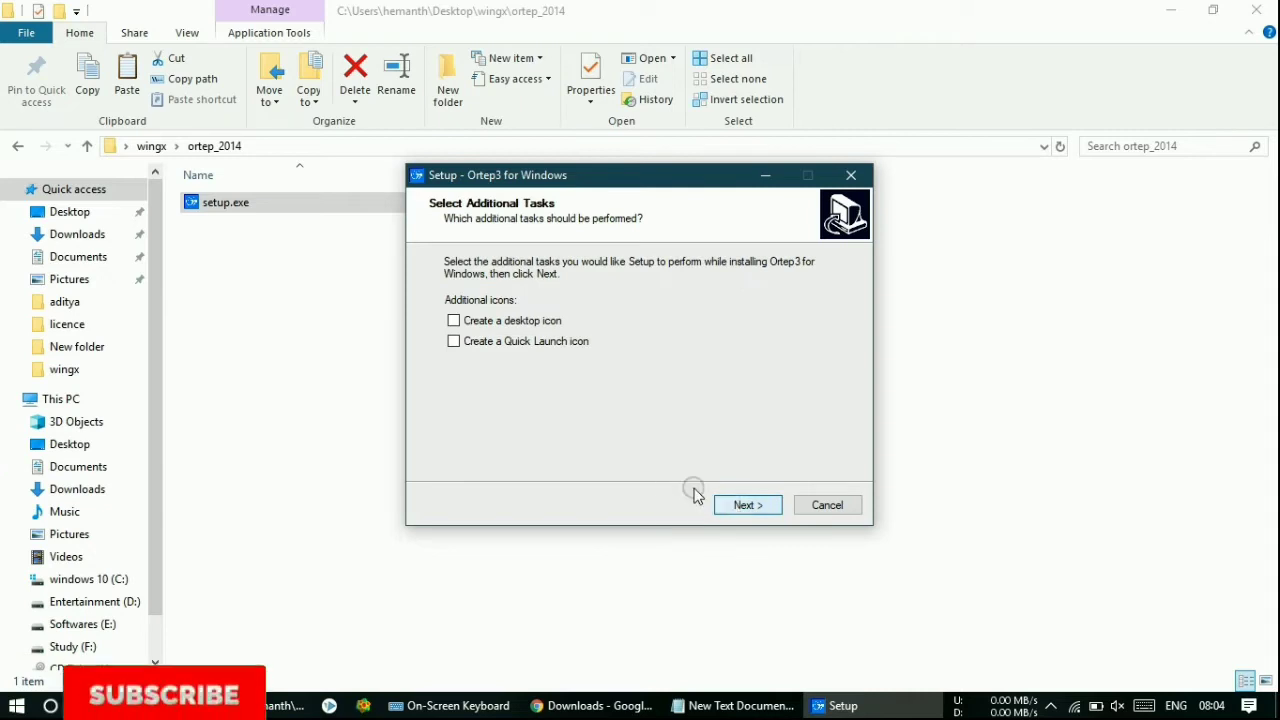
{"action": "left_click", "coordinate": [477, 324]}
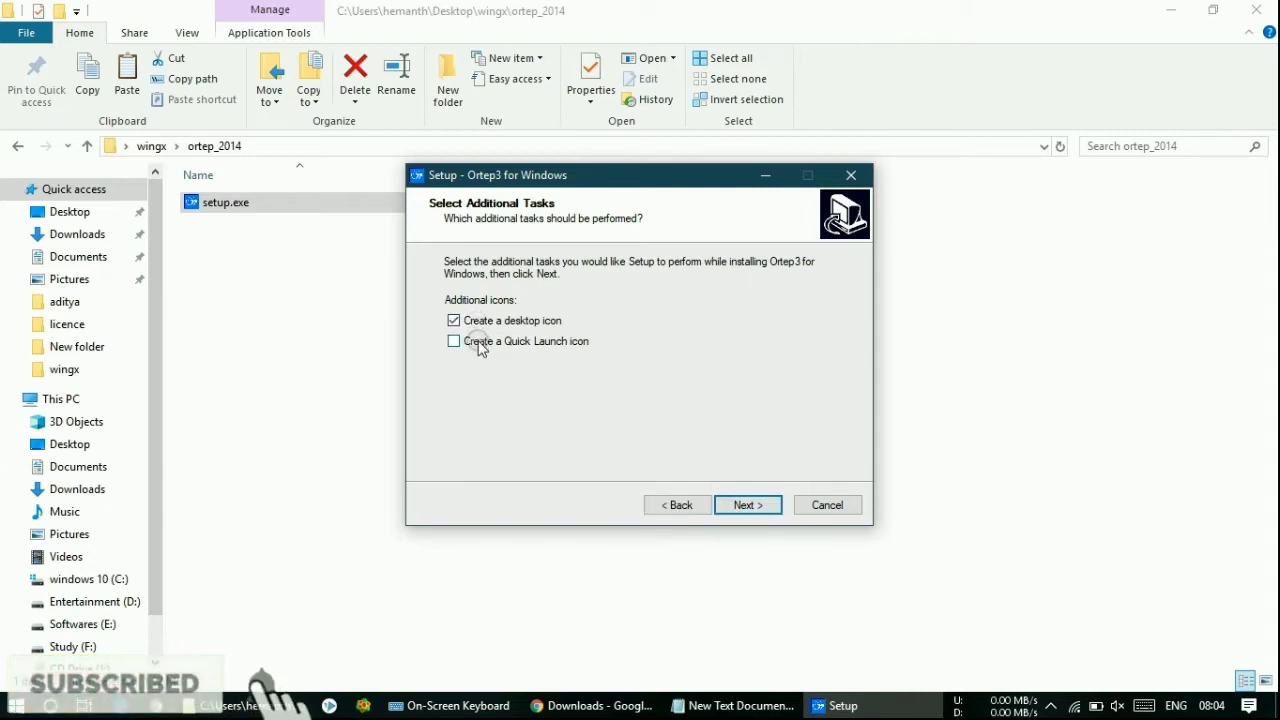
{"action": "left_click", "coordinate": [726, 506]}
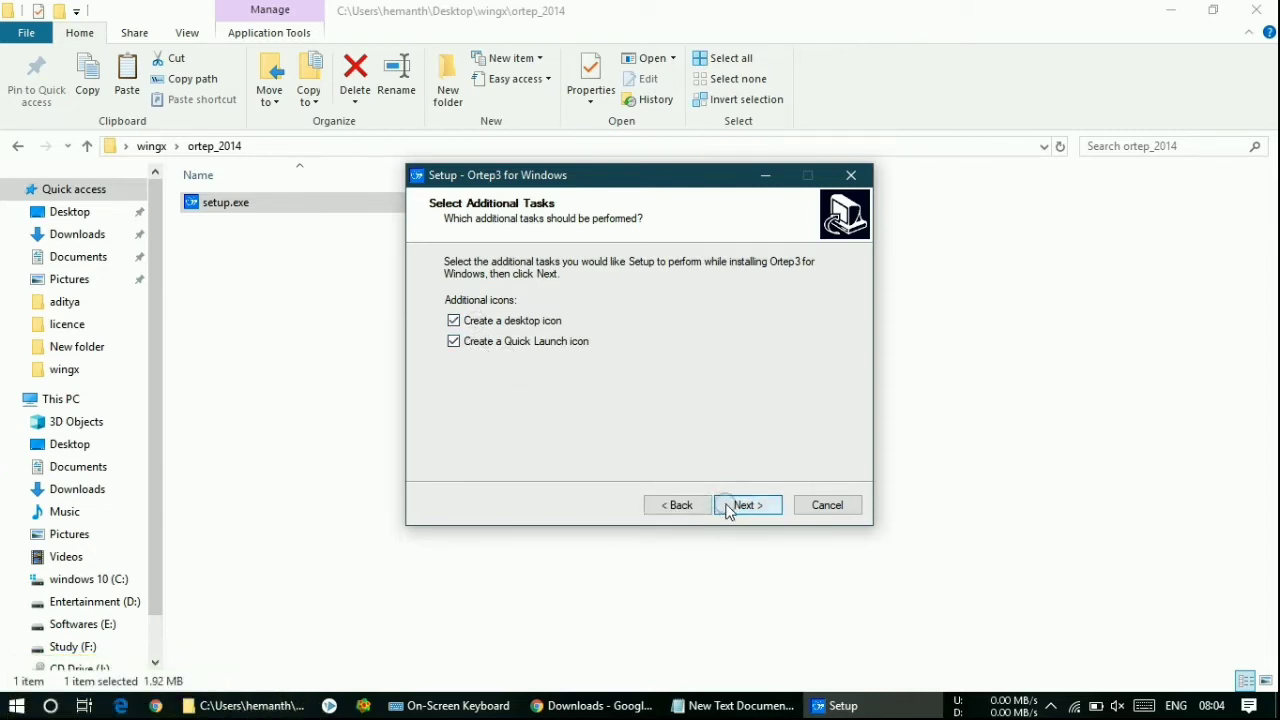
{"action": "left_click", "coordinate": [730, 505]}
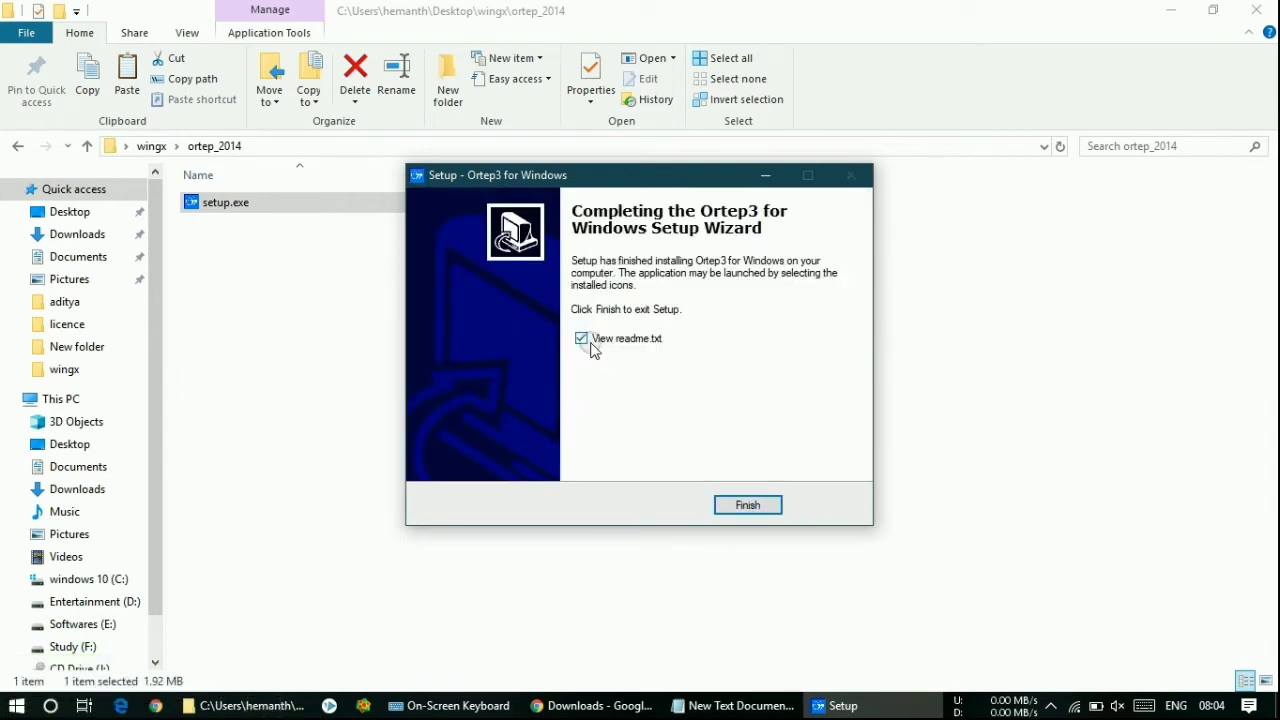
- Finish setup, read readme.txt's ORTEPDIR variable name and value lines, then close Notepad
{"action": "left_click", "coordinate": [740, 505]}
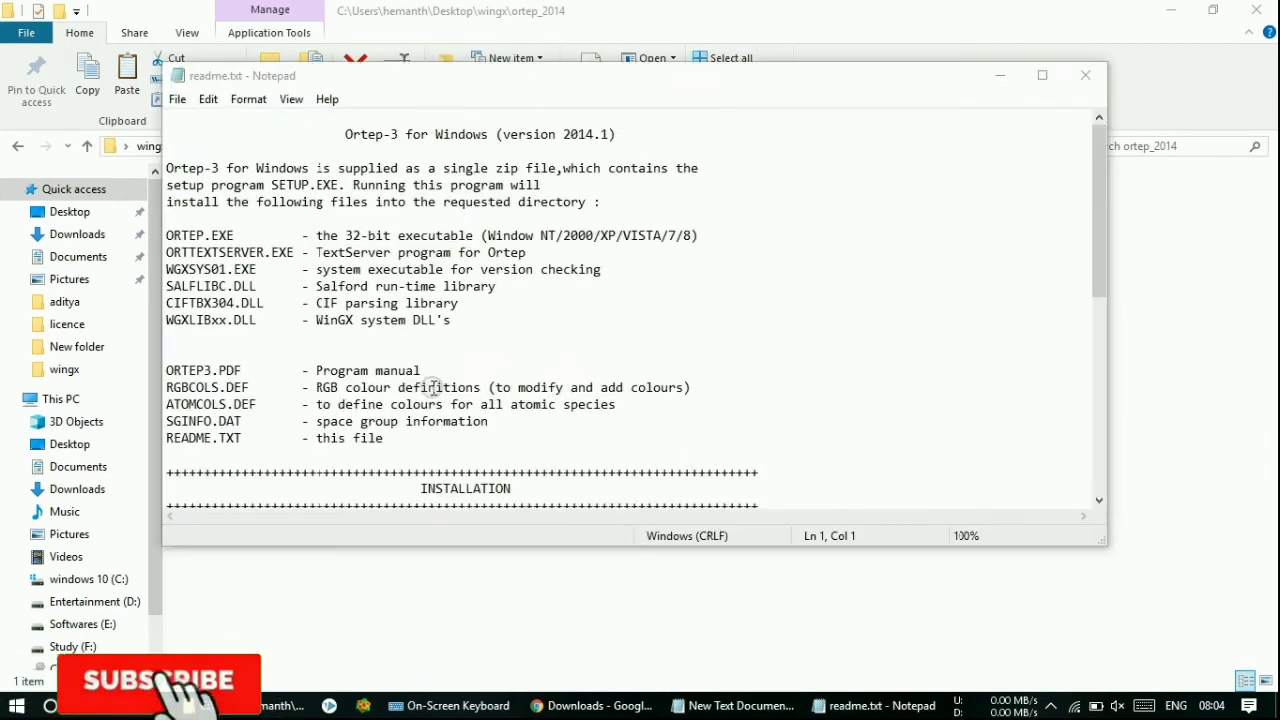
{"action": "scroll", "coordinate": [436, 375], "scroll_direction": "down", "scroll_amount": 9}
{"action": "scroll", "coordinate": [452, 357], "scroll_direction": "up", "scroll_amount": 6}
{"action": "scroll", "coordinate": [457, 354], "scroll_direction": "down", "scroll_amount": 2}
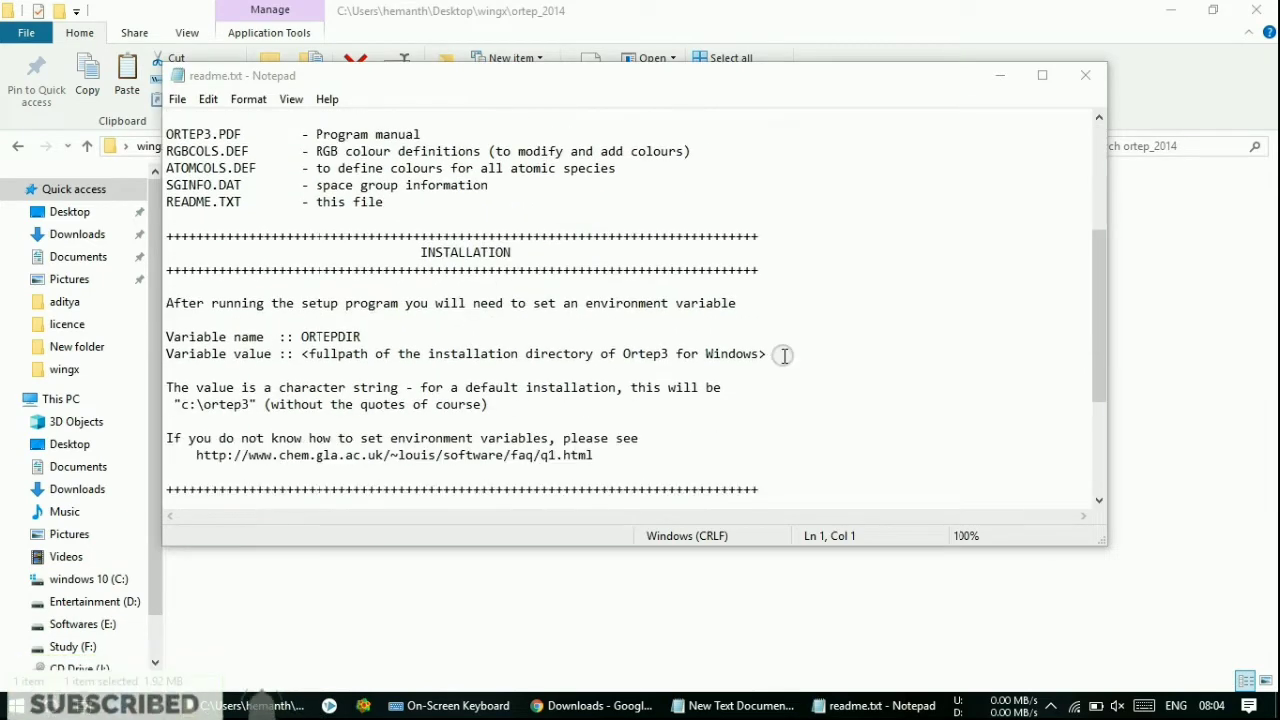
{"action": "left_click_drag", "start_coordinate": [777, 352], "coordinate": [166, 338]}
{"action": "left_click_drag", "start_coordinate": [309, 320], "coordinate": [168, 297]}
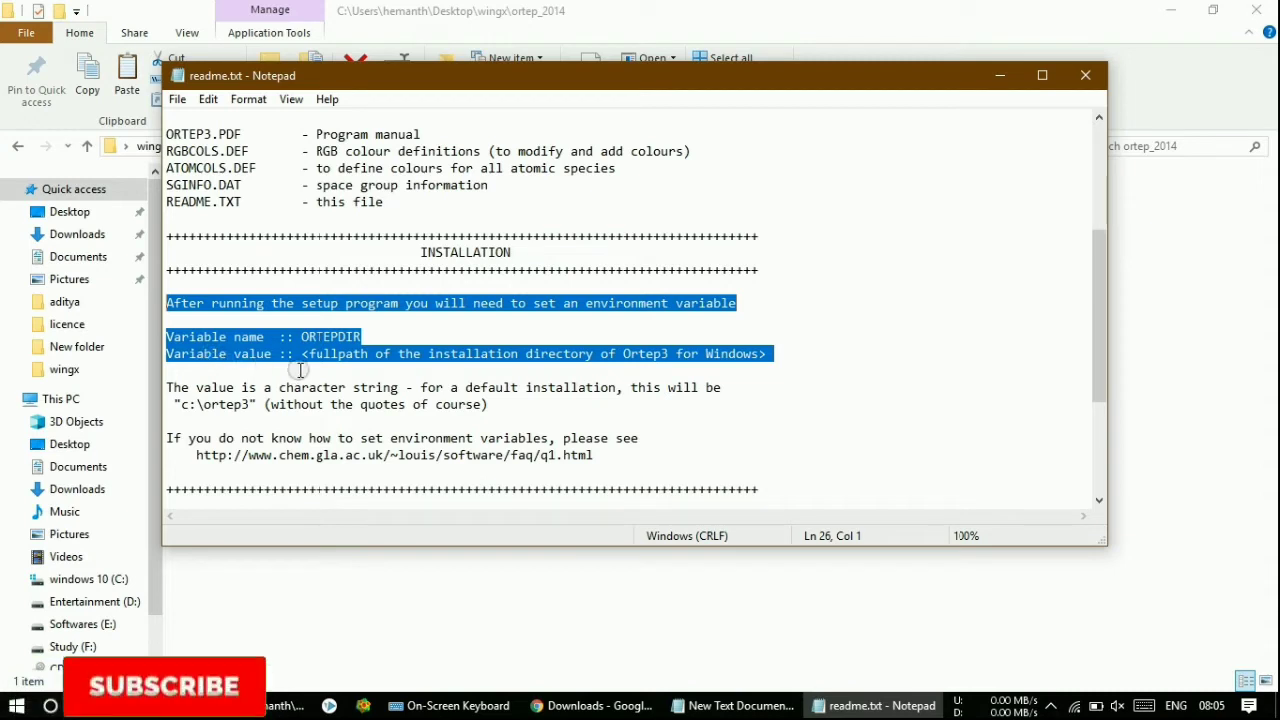
{"action": "left_click", "coordinate": [301, 354]}
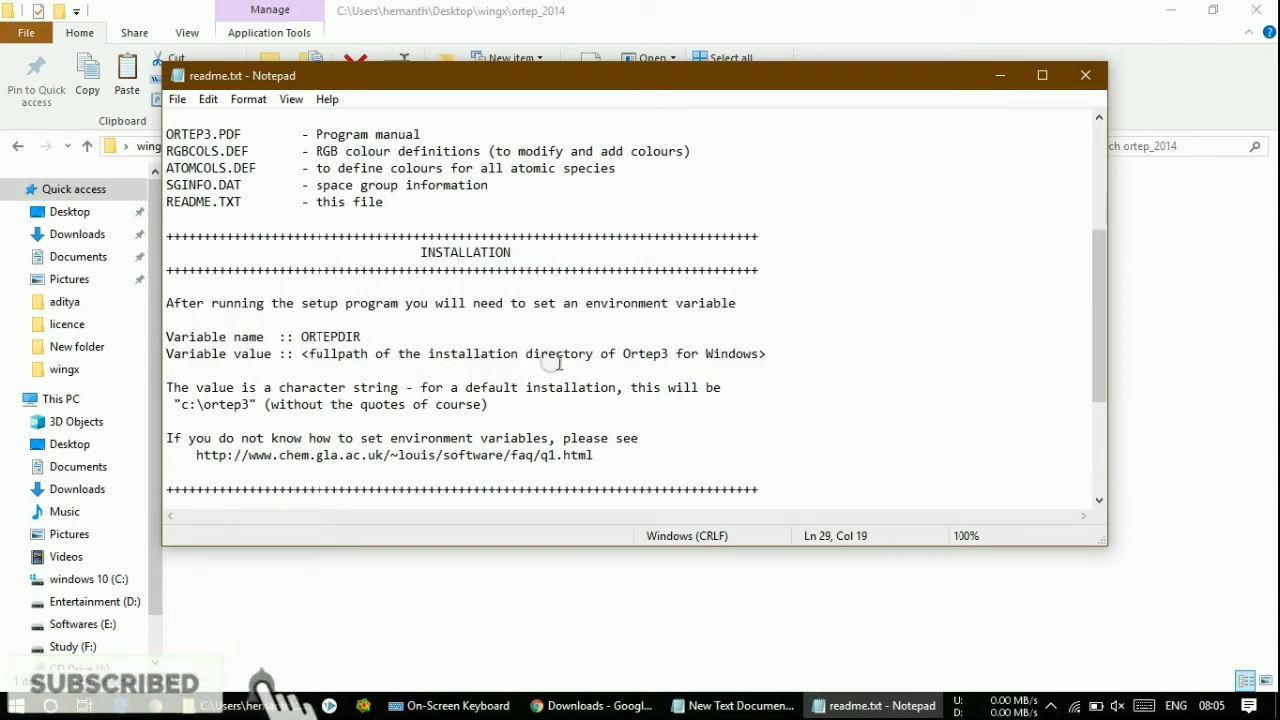
{"action": "left_click_drag", "start_coordinate": [765, 354], "coordinate": [165, 328]}
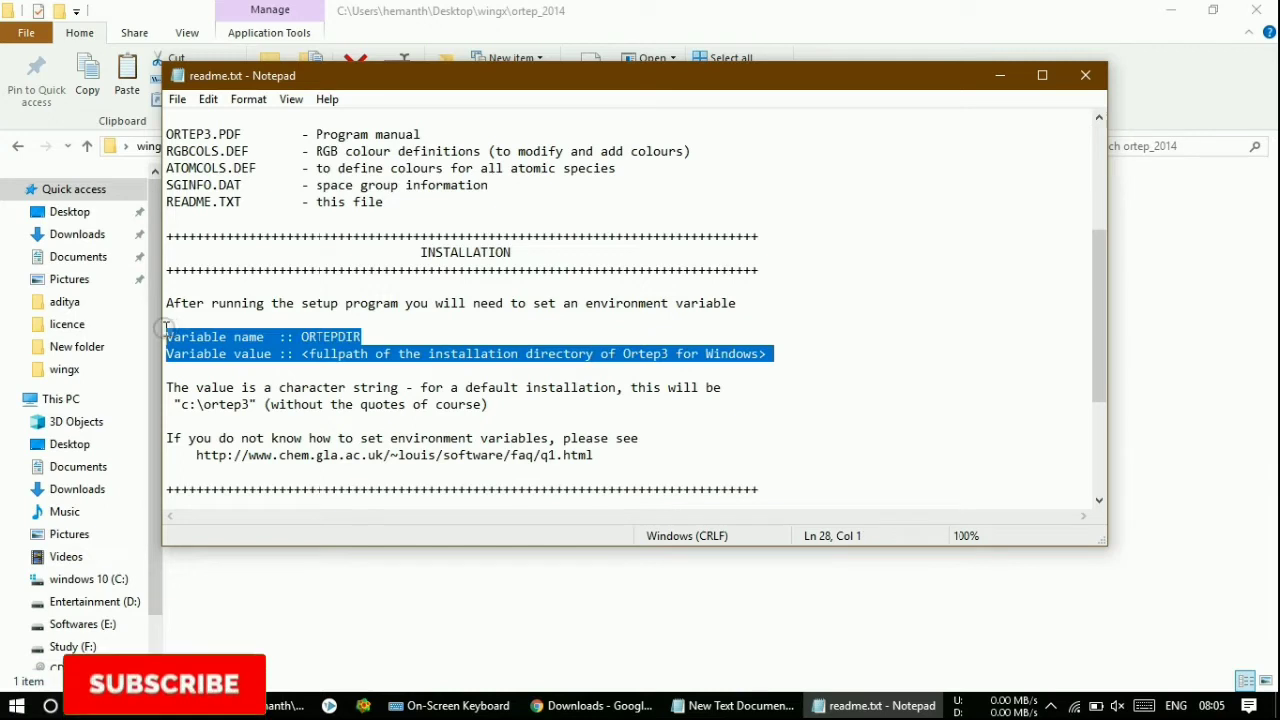
{"action": "left_click", "coordinate": [1085, 75]}
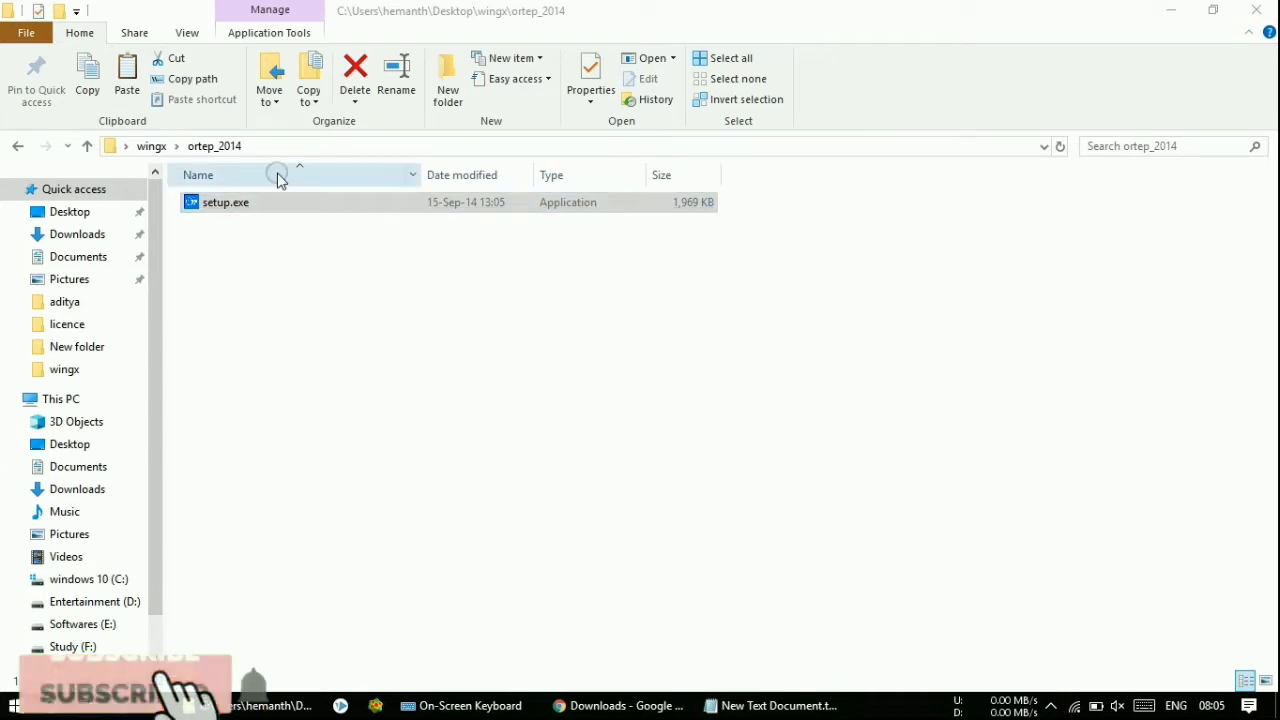
- Launch Ortep3 from the desktop icon and dismiss the 'ORTEP3DIR is not defined' Installation Problem error
{"action": "left_click", "coordinate": [153, 147]}
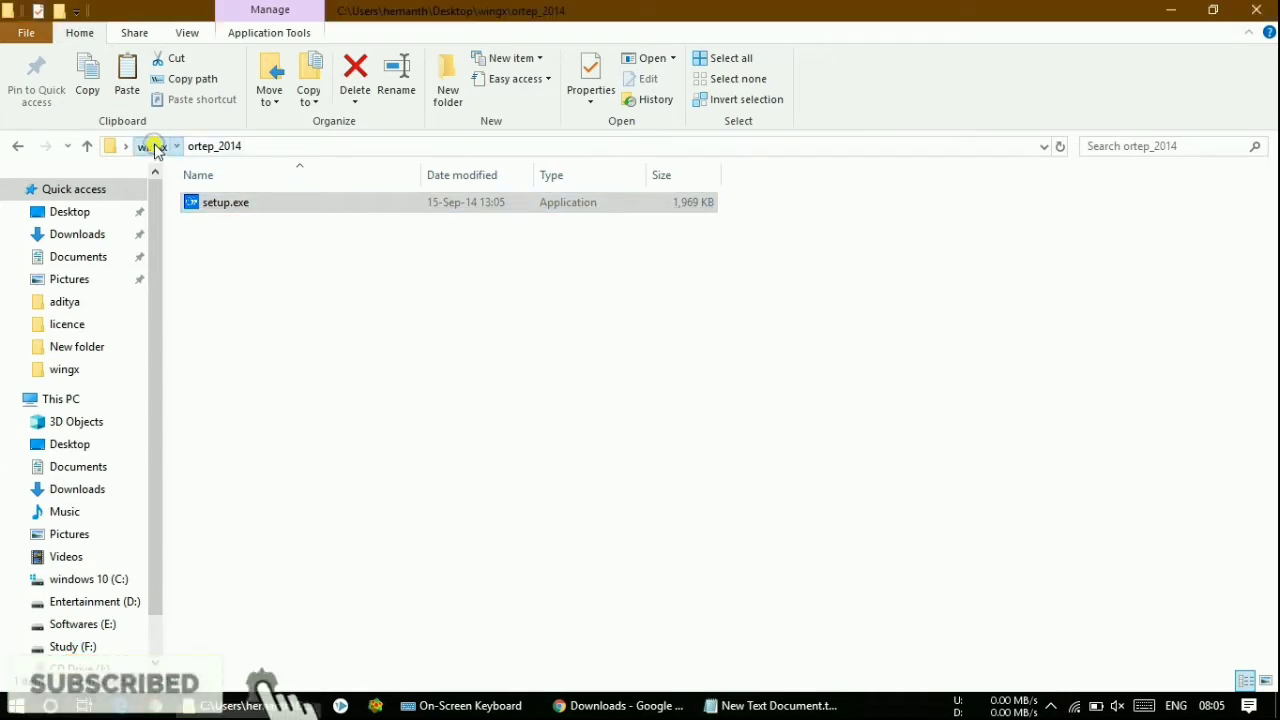
{"action": "left_click", "coordinate": [1172, 12]}
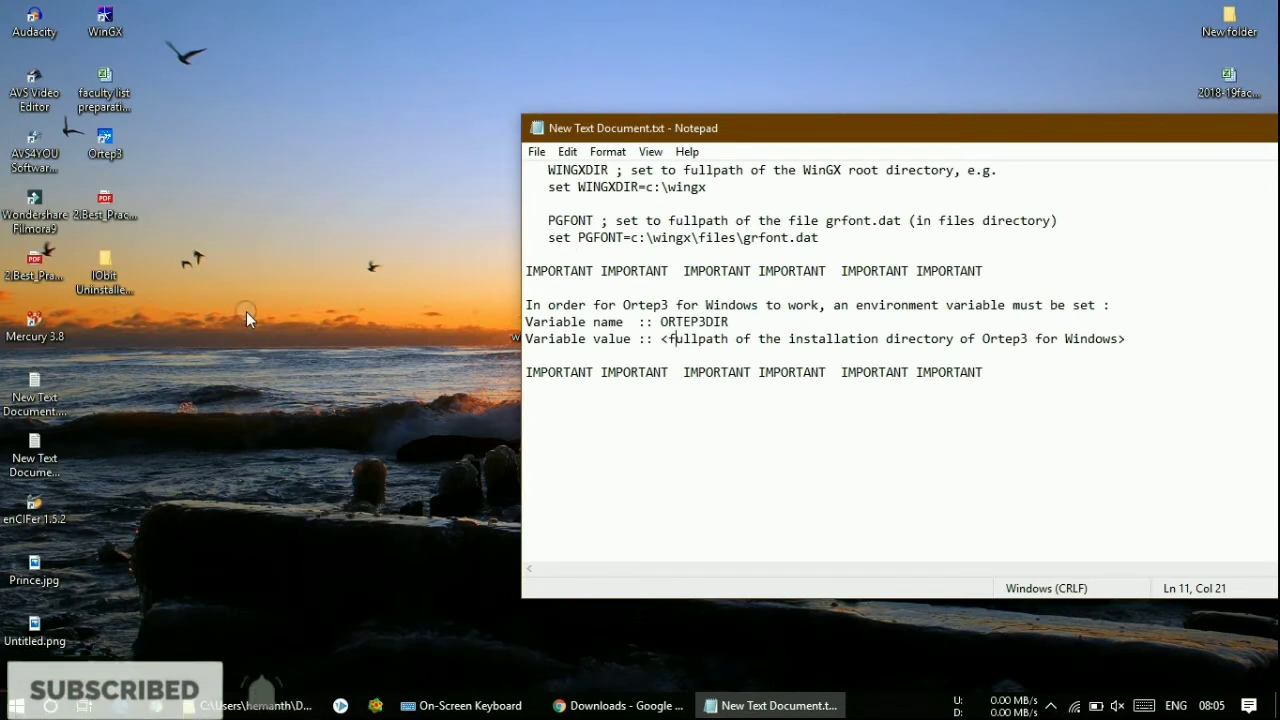
{"action": "double_click", "coordinate": [105, 145]}
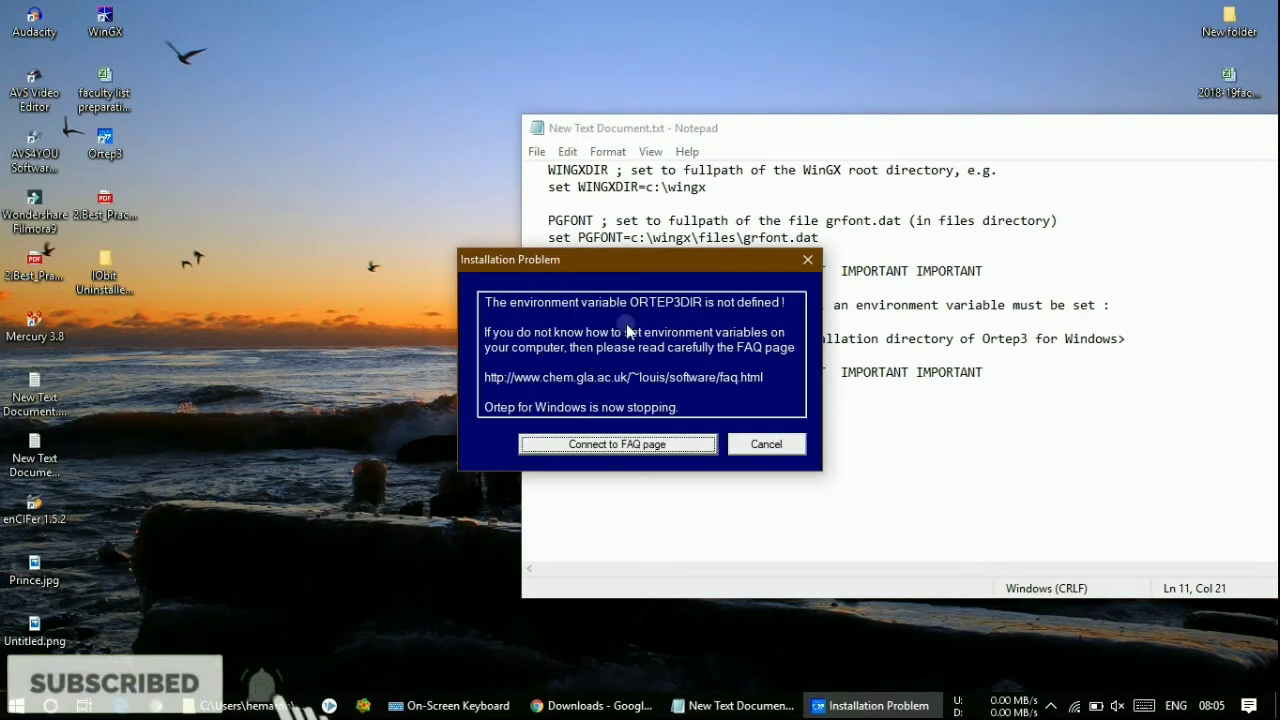
{"action": "left_click_drag", "start_coordinate": [651, 265], "coordinate": [436, 242]}
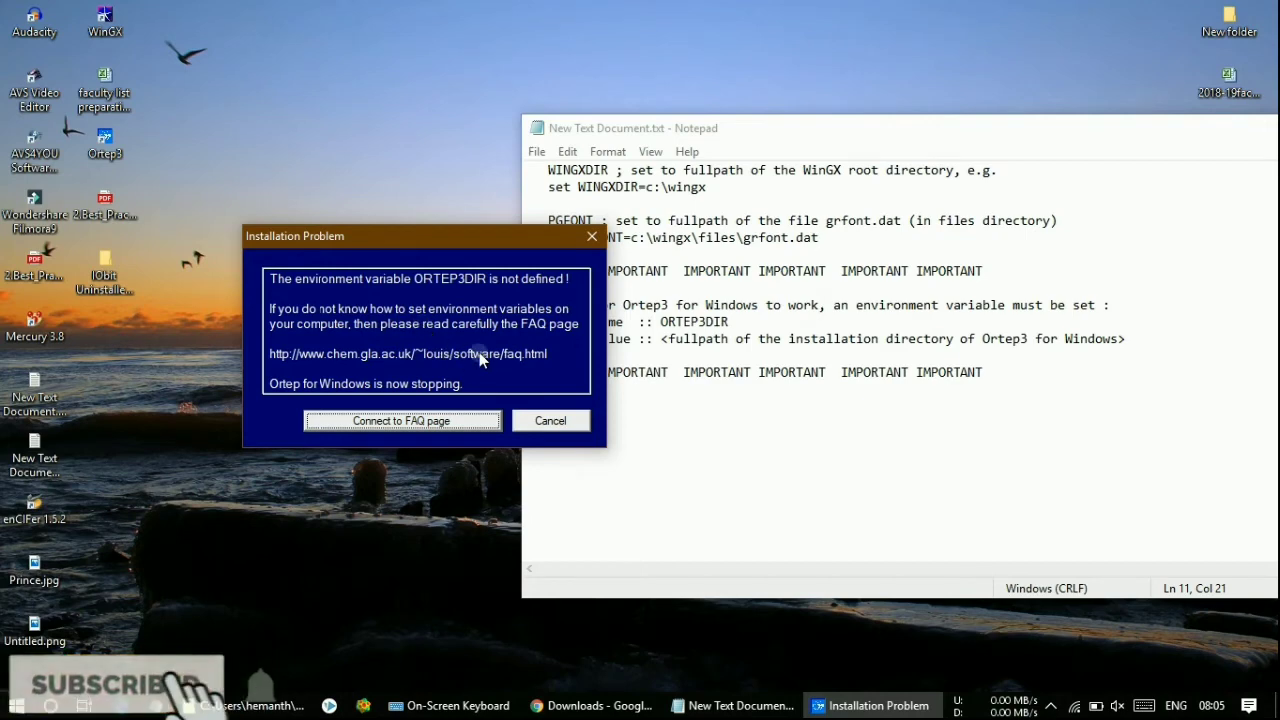
{"action": "left_click", "coordinate": [522, 418]}
{"action": "left_click_drag", "start_coordinate": [751, 128], "coordinate": [477, 99]}
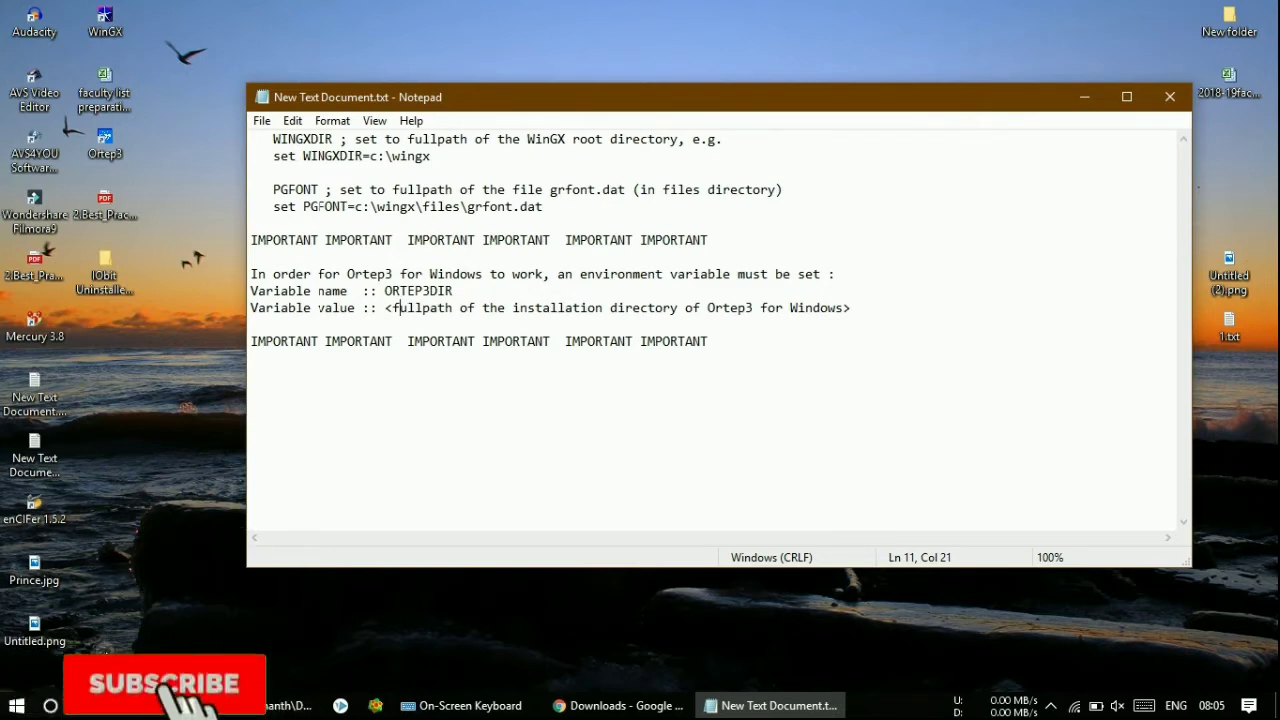
- Search 'vari' and open the system environment variables settings, then close them
{"action": "left_click", "coordinate": [52, 706]}
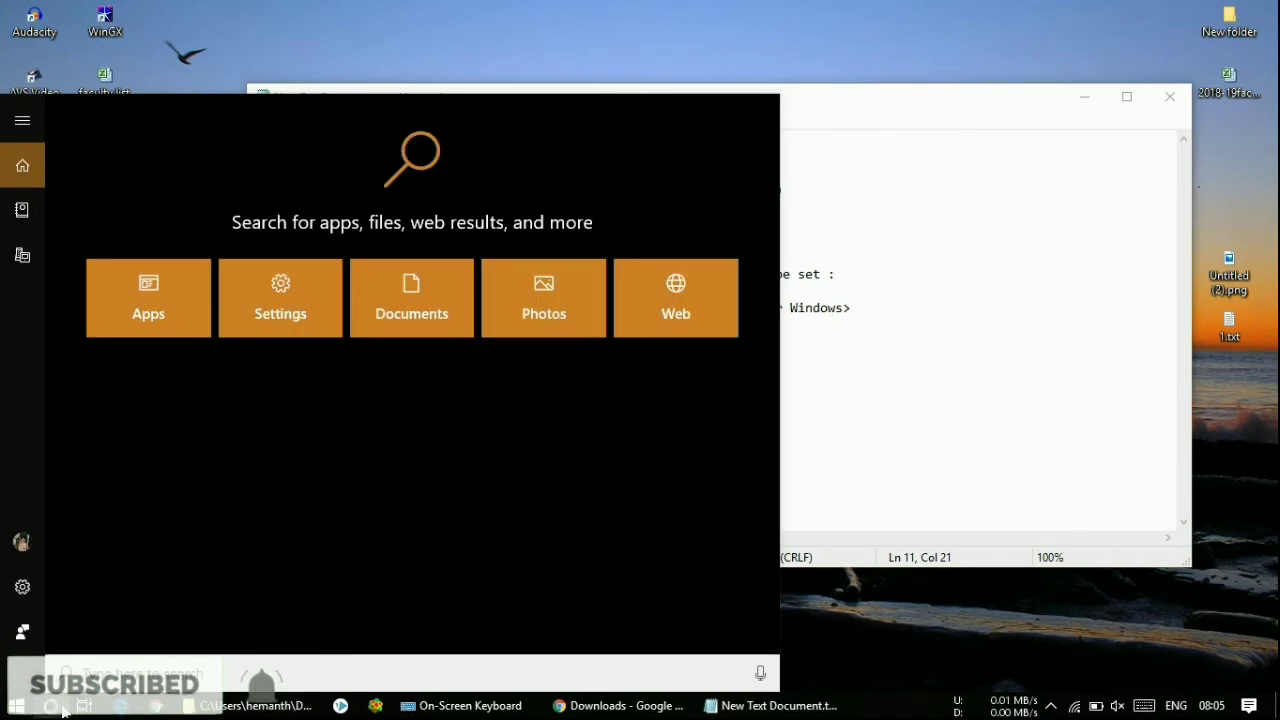
{"action": "type", "text": "vari"}
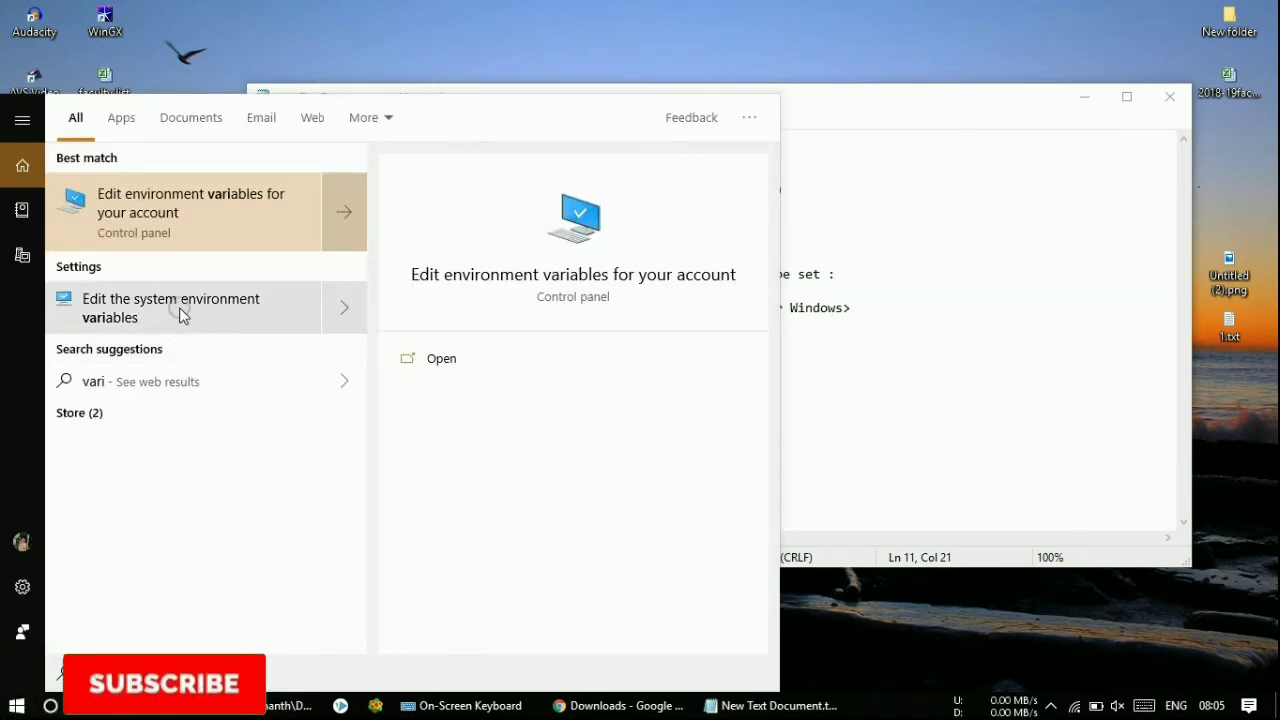
{"action": "left_click", "coordinate": [180, 308]}
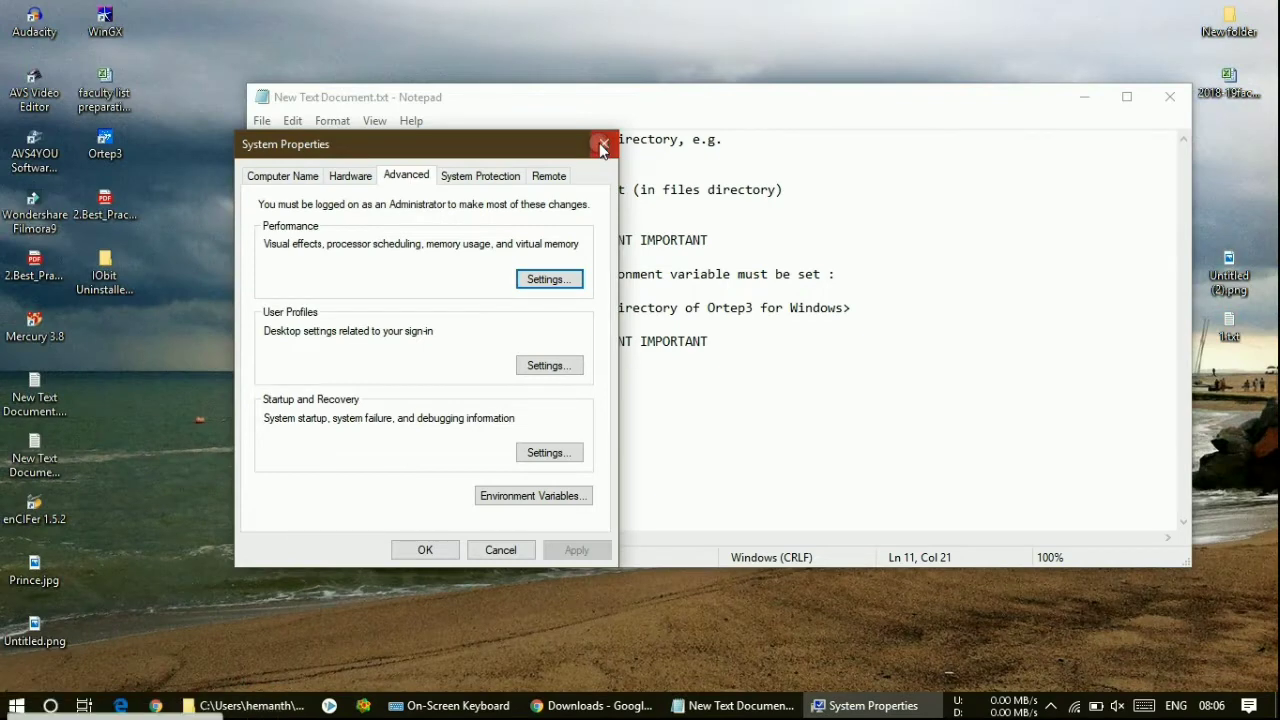
{"action": "left_click", "coordinate": [601, 138]}
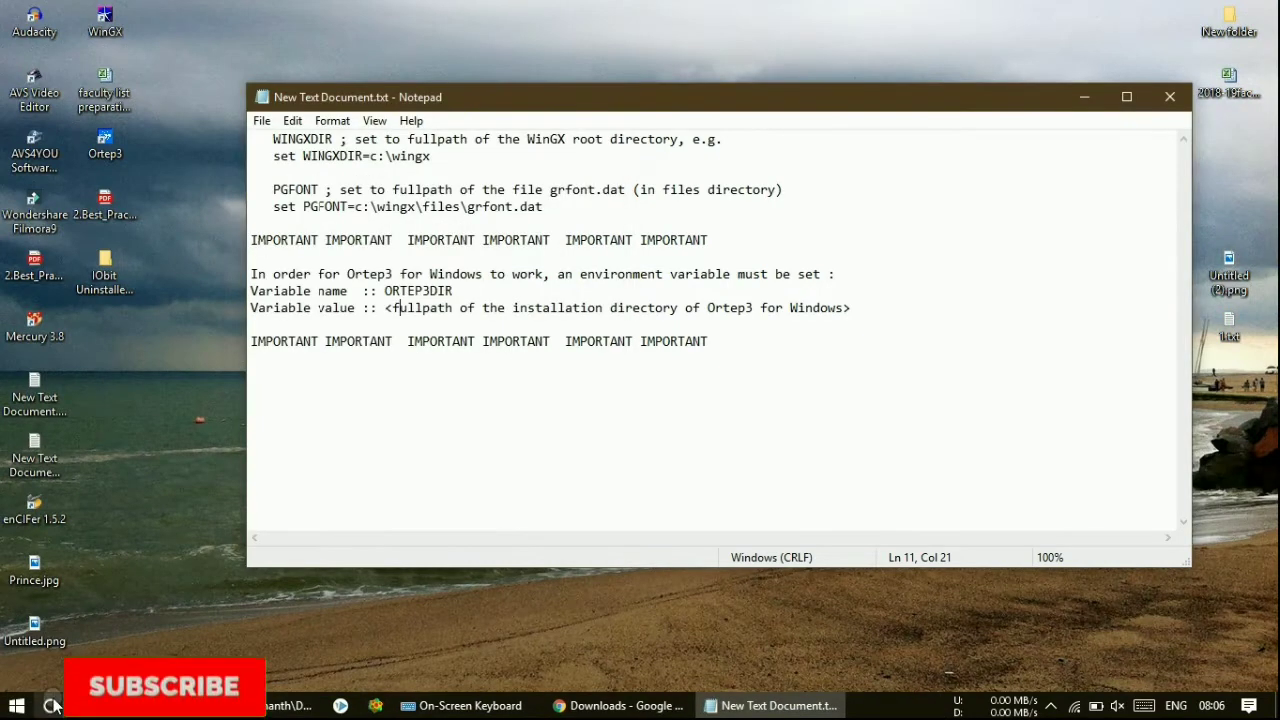
- Open the account's environment variables, start a new user variable, and copy ORTEP3DIR from the notes
{"action": "left_click", "coordinate": [50, 705]}
{"action": "type", "text": "vari"}
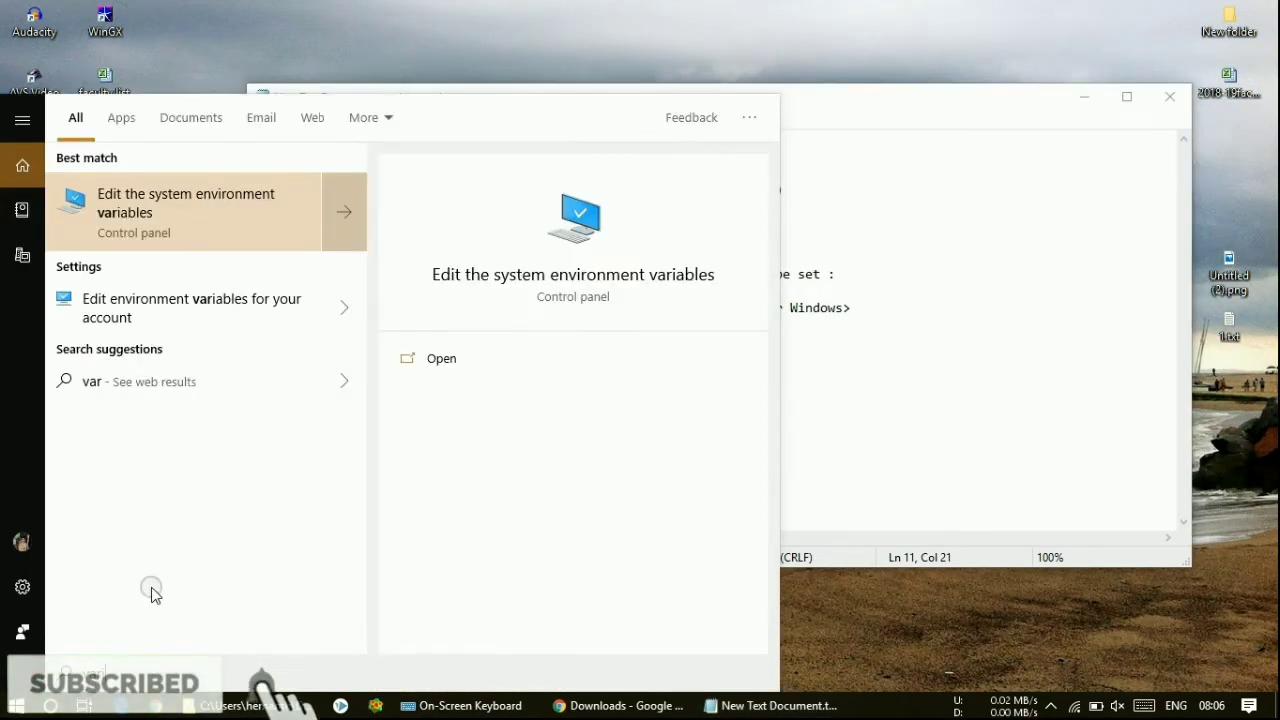
{"action": "left_click", "coordinate": [175, 301]}
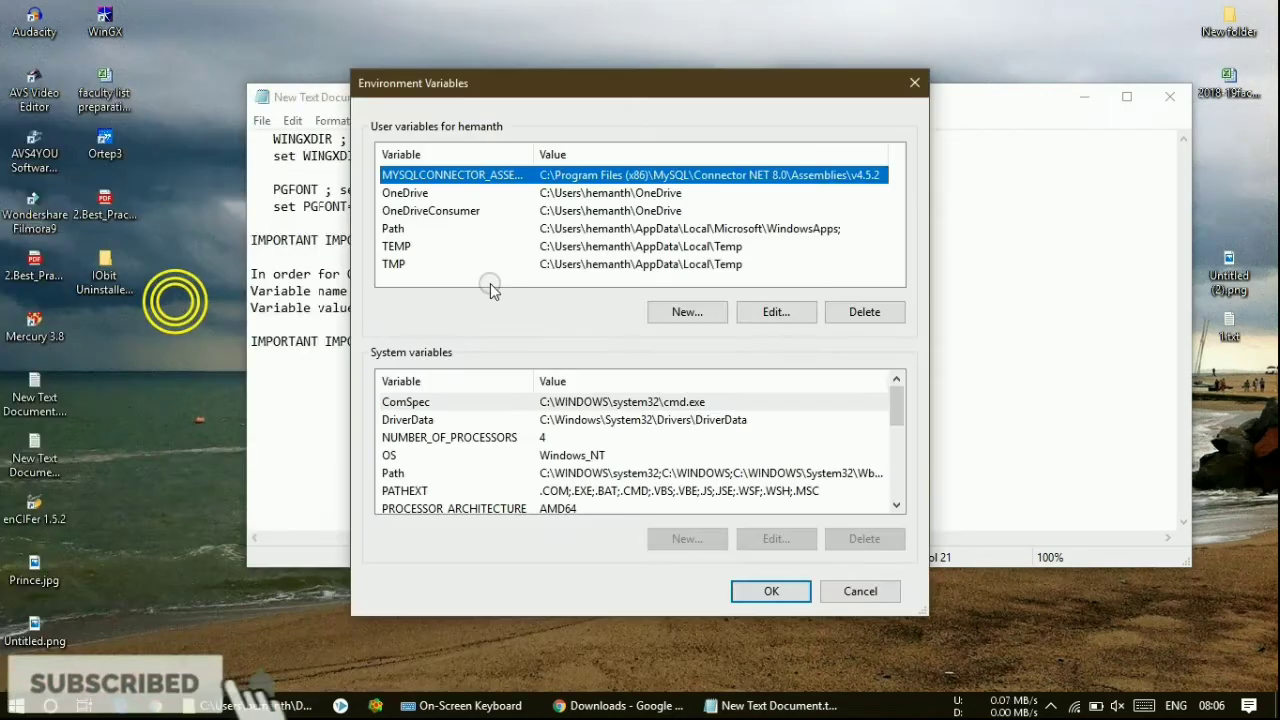
{"action": "left_click_drag", "start_coordinate": [646, 89], "coordinate": [346, 151]}
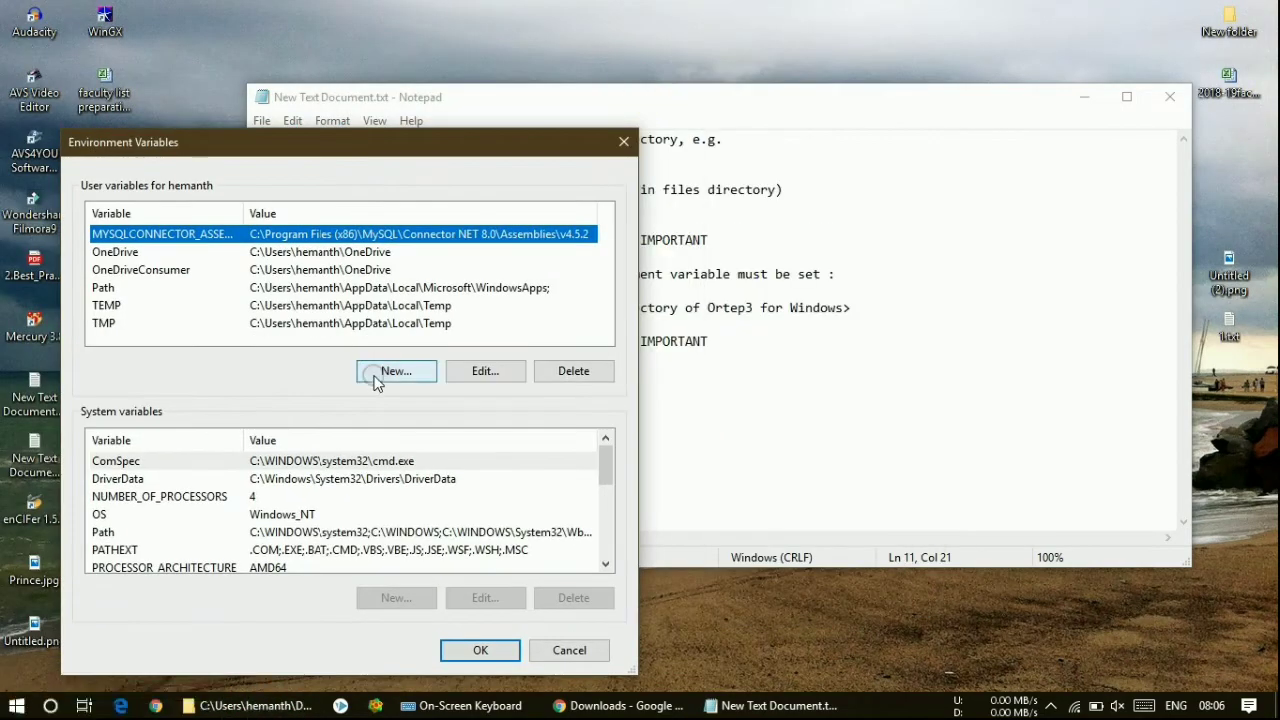
{"action": "left_click", "coordinate": [372, 373]}
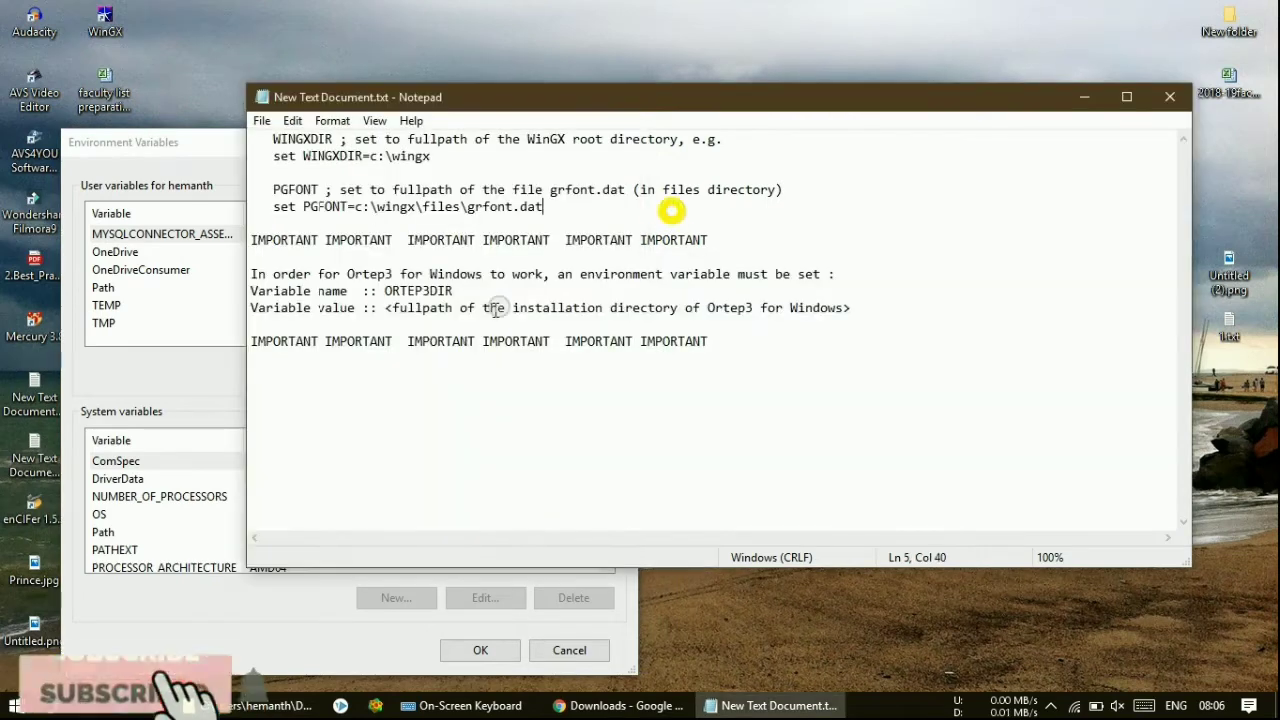
{"action": "left_click", "coordinate": [662, 210]}
{"action": "left_click_drag", "start_coordinate": [387, 290], "coordinate": [455, 287]}
{"action": "key", "text": "ctrl+c"}
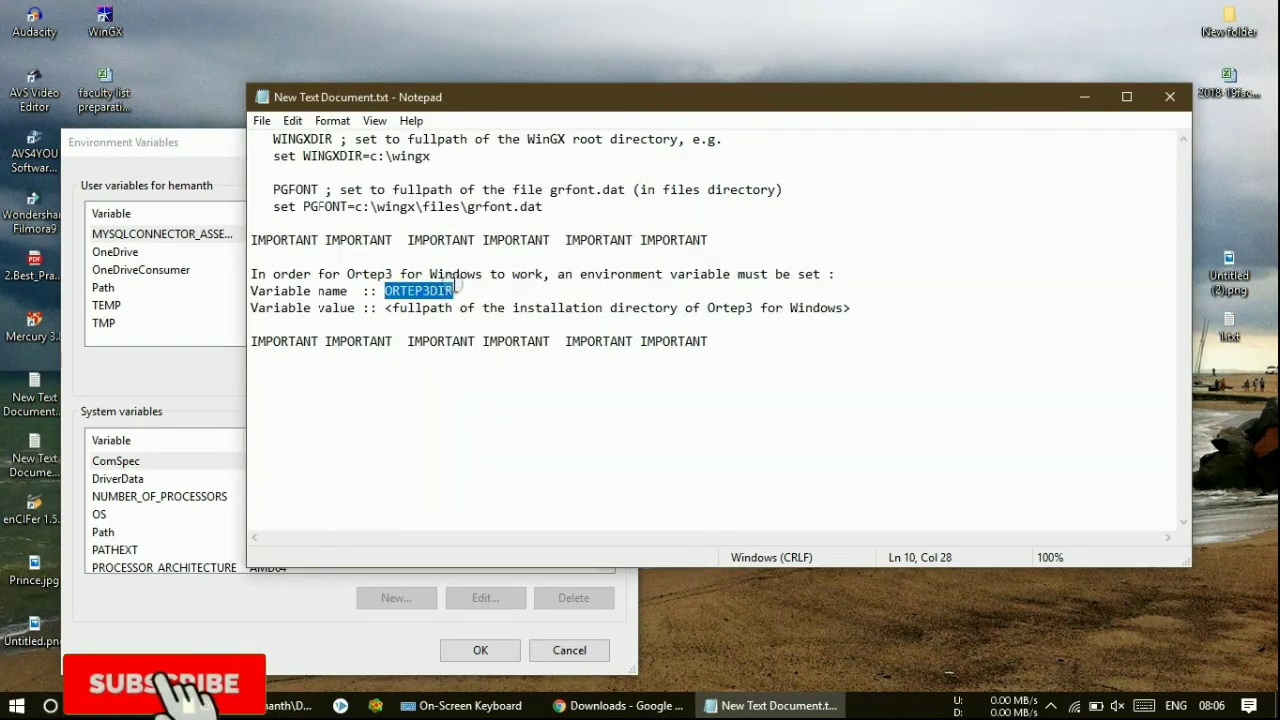
{"action": "left_click", "coordinate": [614, 632]}
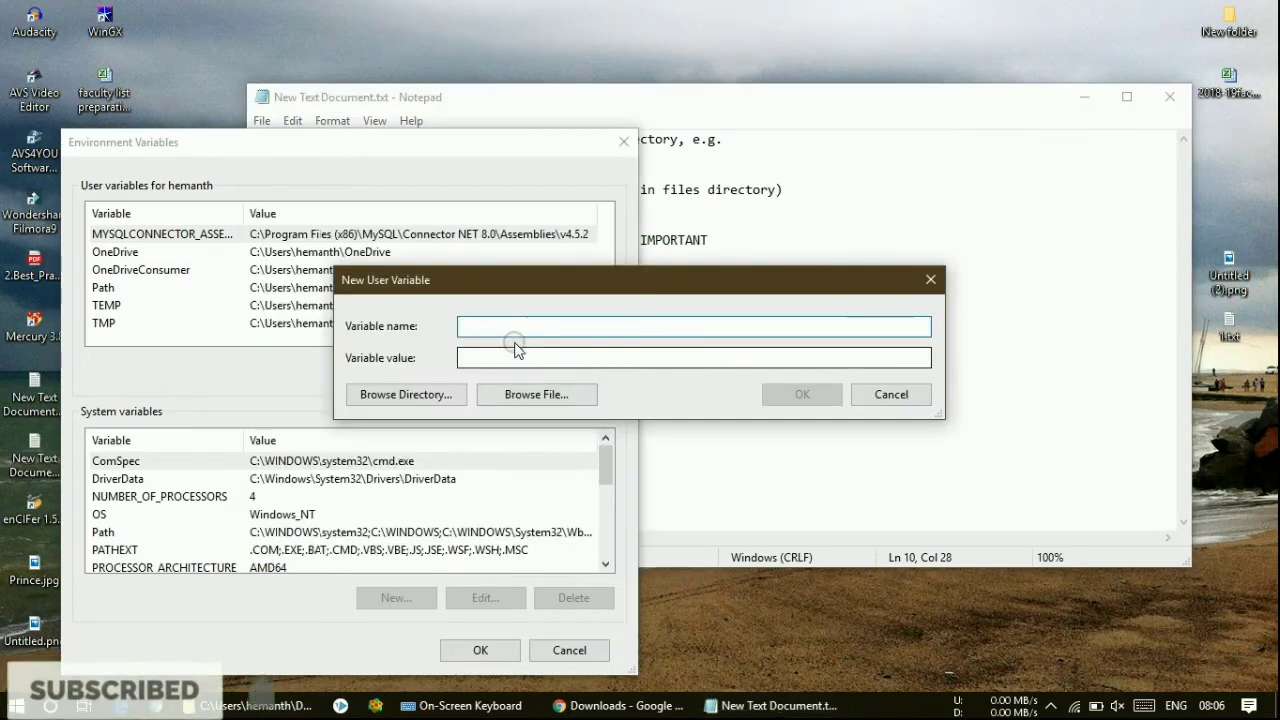
- Paste ORTEP3DIR as the variable name and begin its value with c:\ per the notes
{"action": "key", "text": "ctrl+v"}
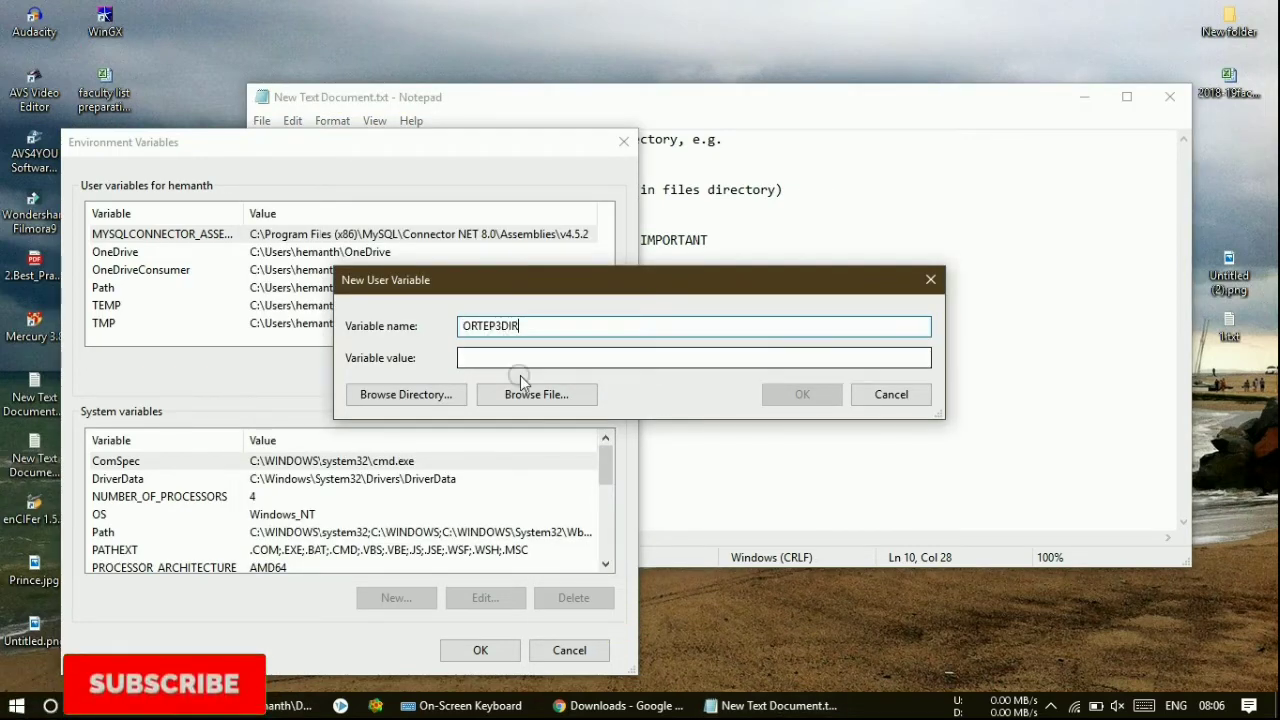
{"action": "left_click", "coordinate": [664, 474]}
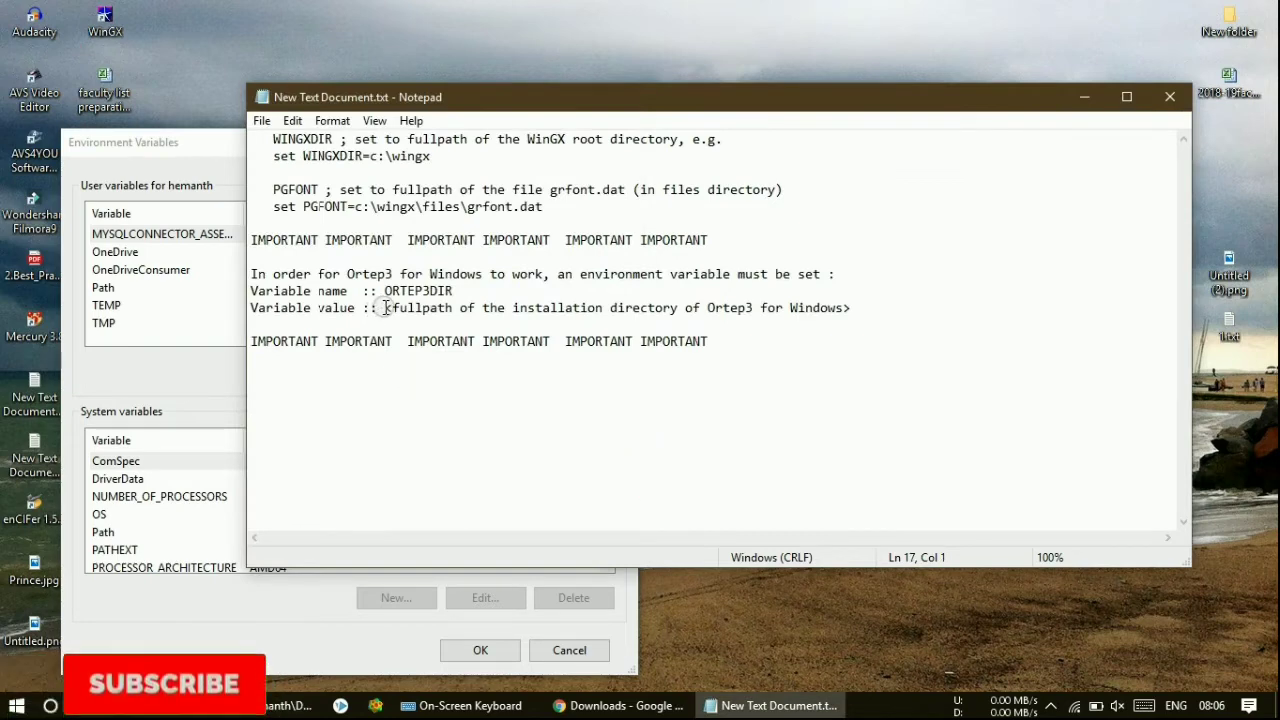
{"action": "left_click_drag", "start_coordinate": [385, 308], "coordinate": [853, 309]}
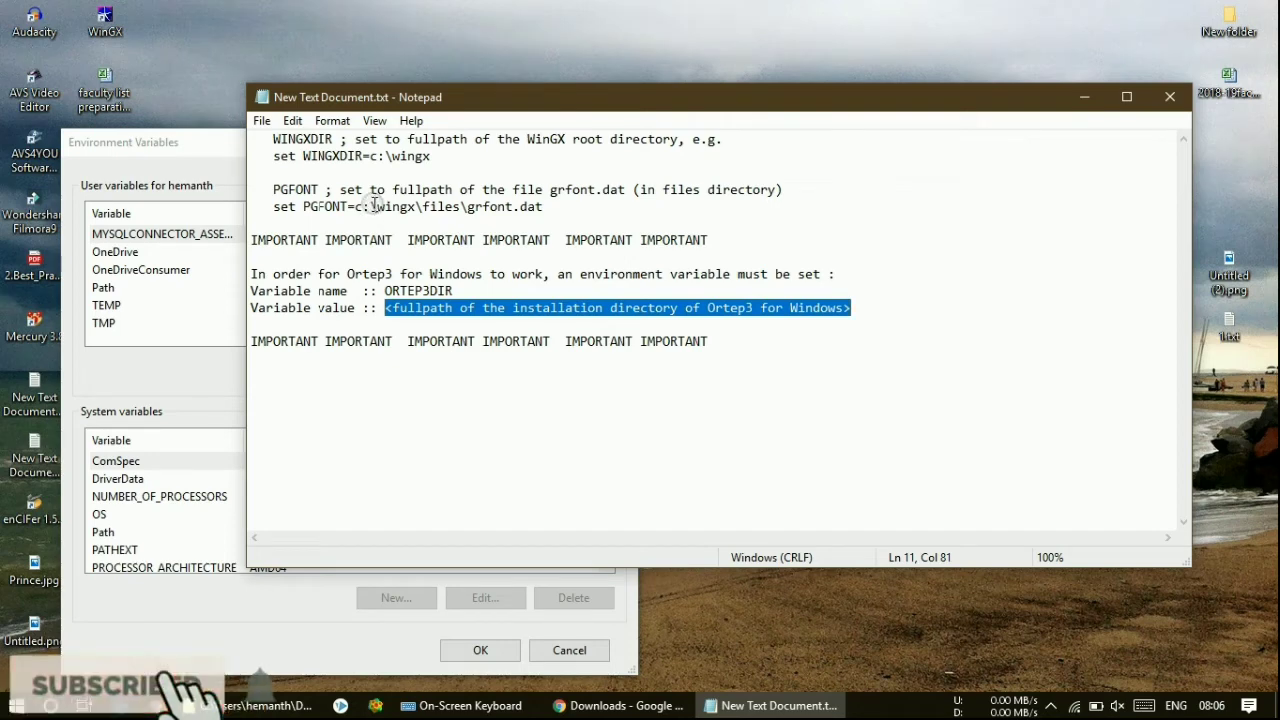
{"action": "left_click", "coordinate": [370, 207]}
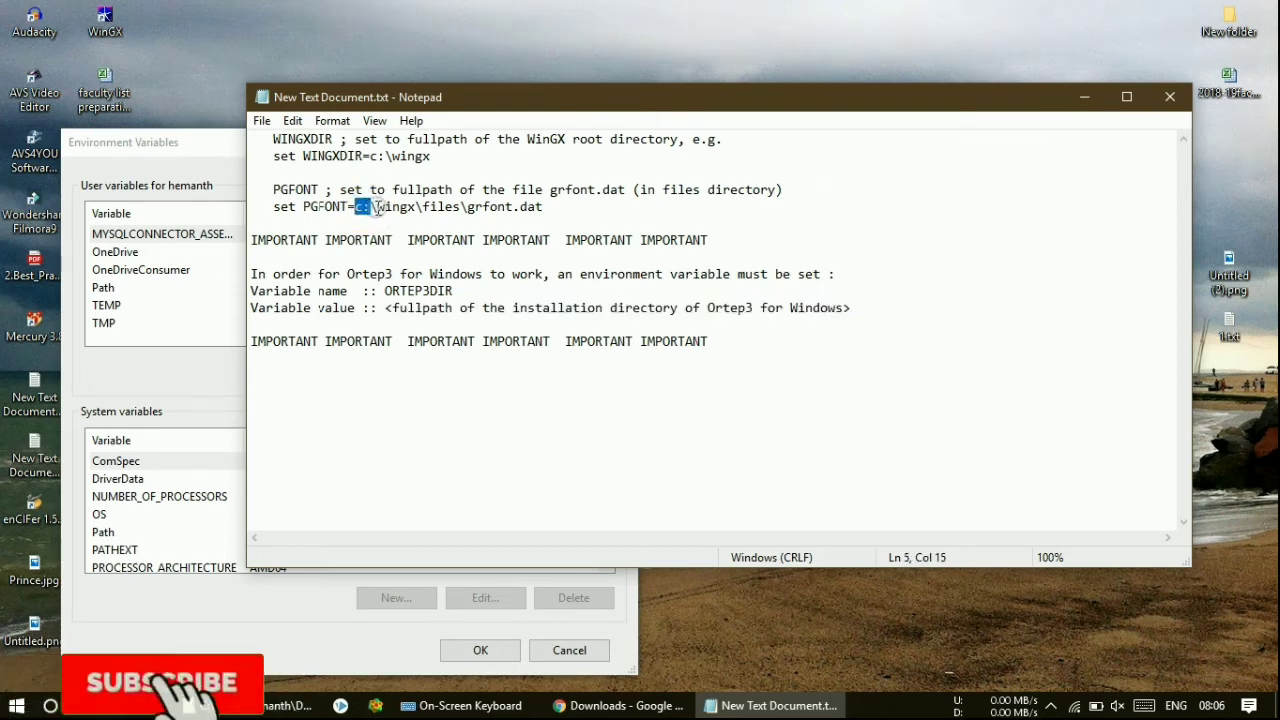
{"action": "left_click_drag", "start_coordinate": [377, 207], "coordinate": [368, 207]}
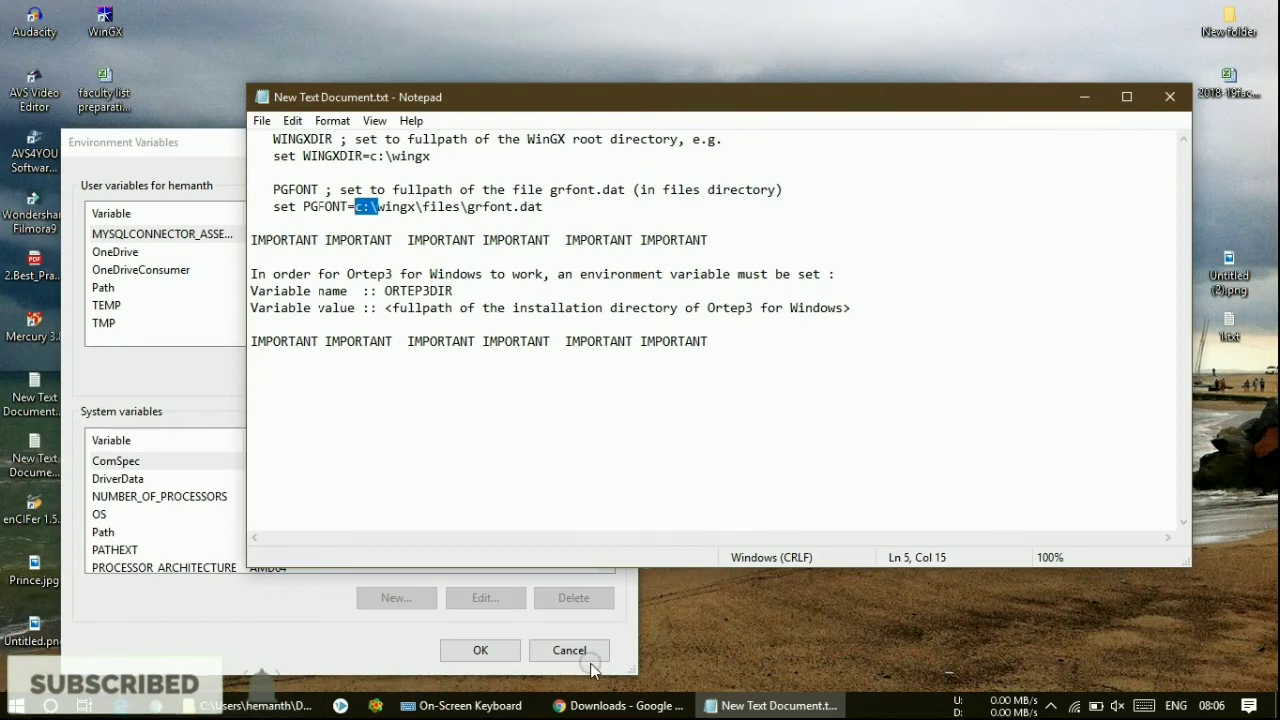
{"action": "left_click", "coordinate": [550, 625]}
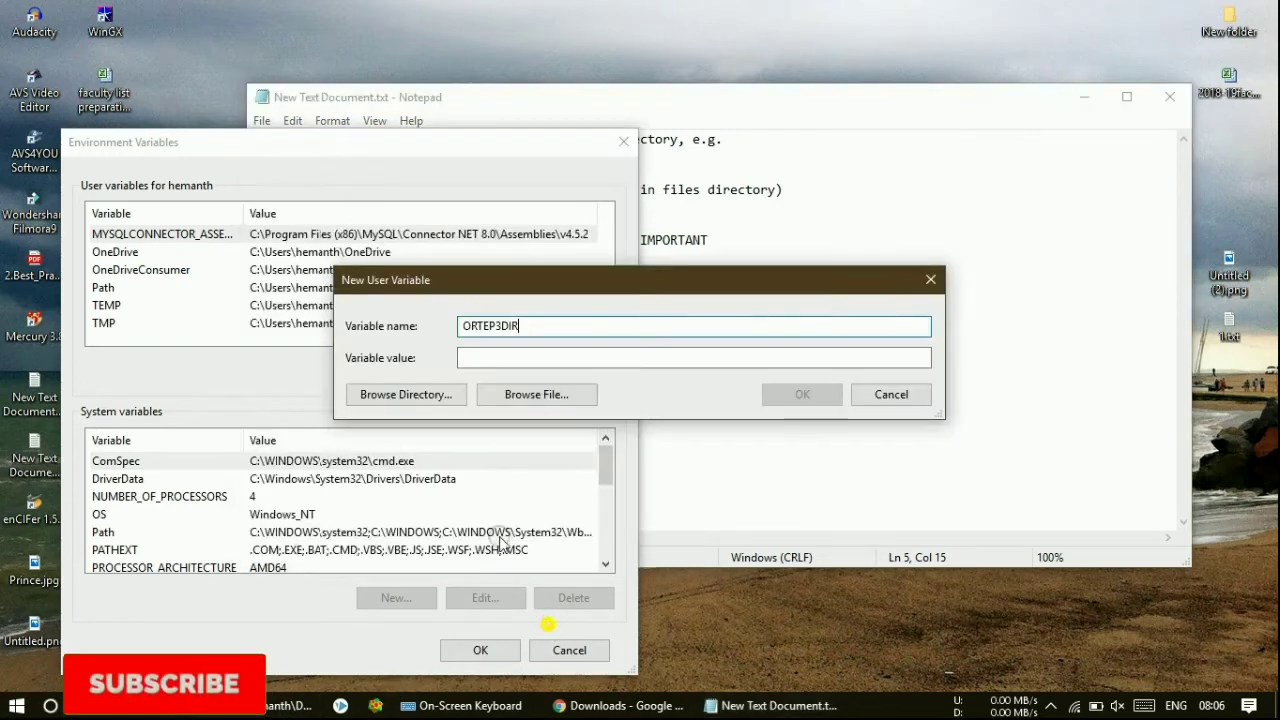
{"action": "left_click", "coordinate": [492, 357]}
{"action": "type", "text": "c:\\"}
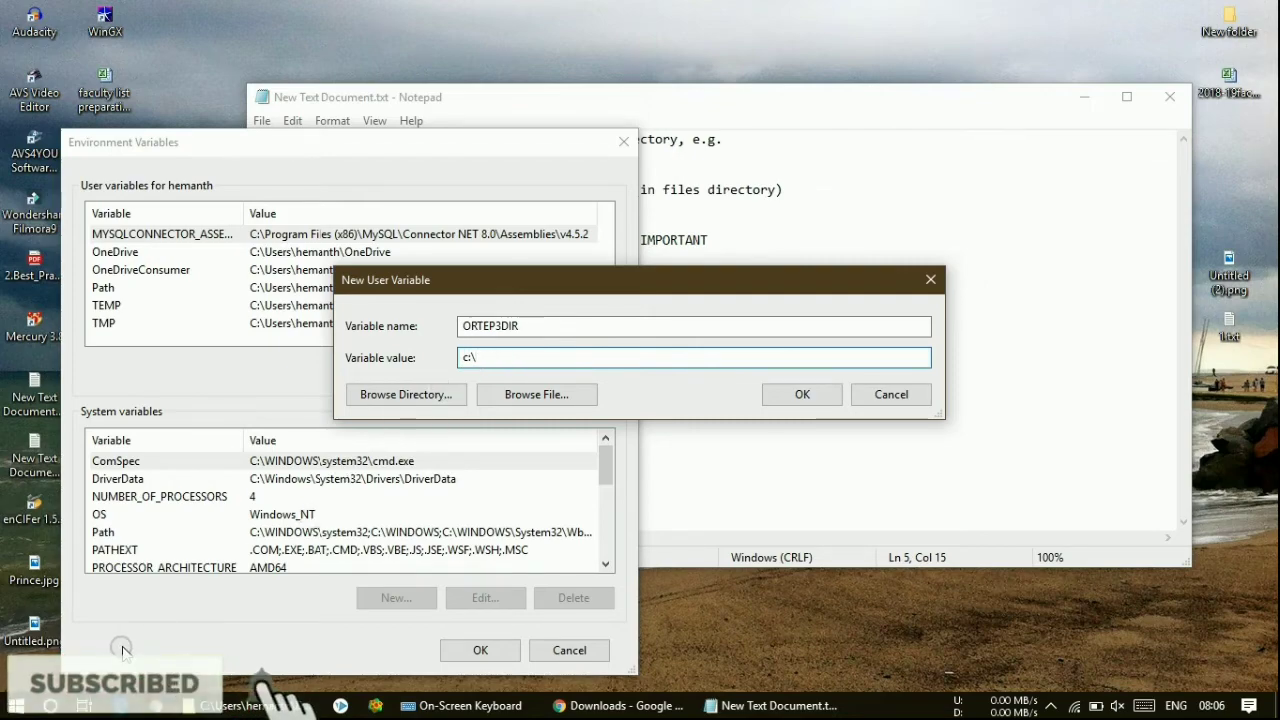
- Check on the windows 10 (C:) drive that the install folder is named ortep3, then minimise Explorer
{"action": "key", "text": "super+e"}
{"action": "left_click", "coordinate": [95, 398]}
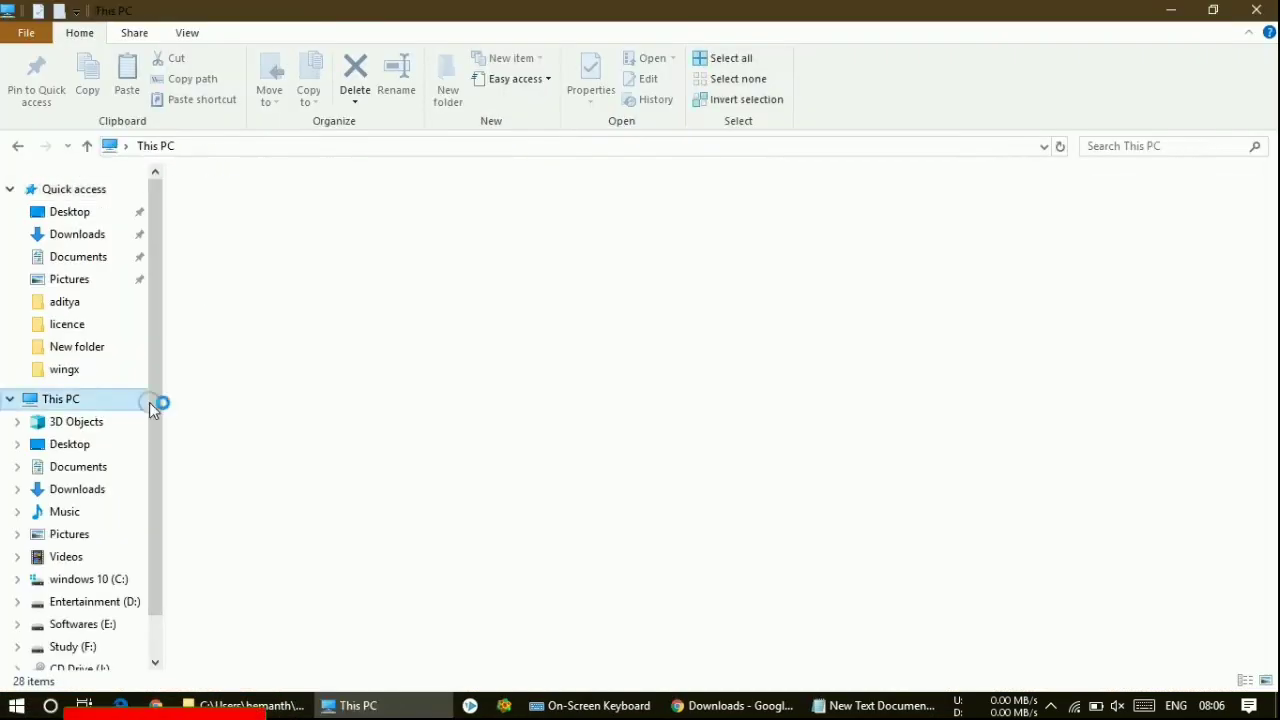
{"action": "left_click", "coordinate": [282, 361]}
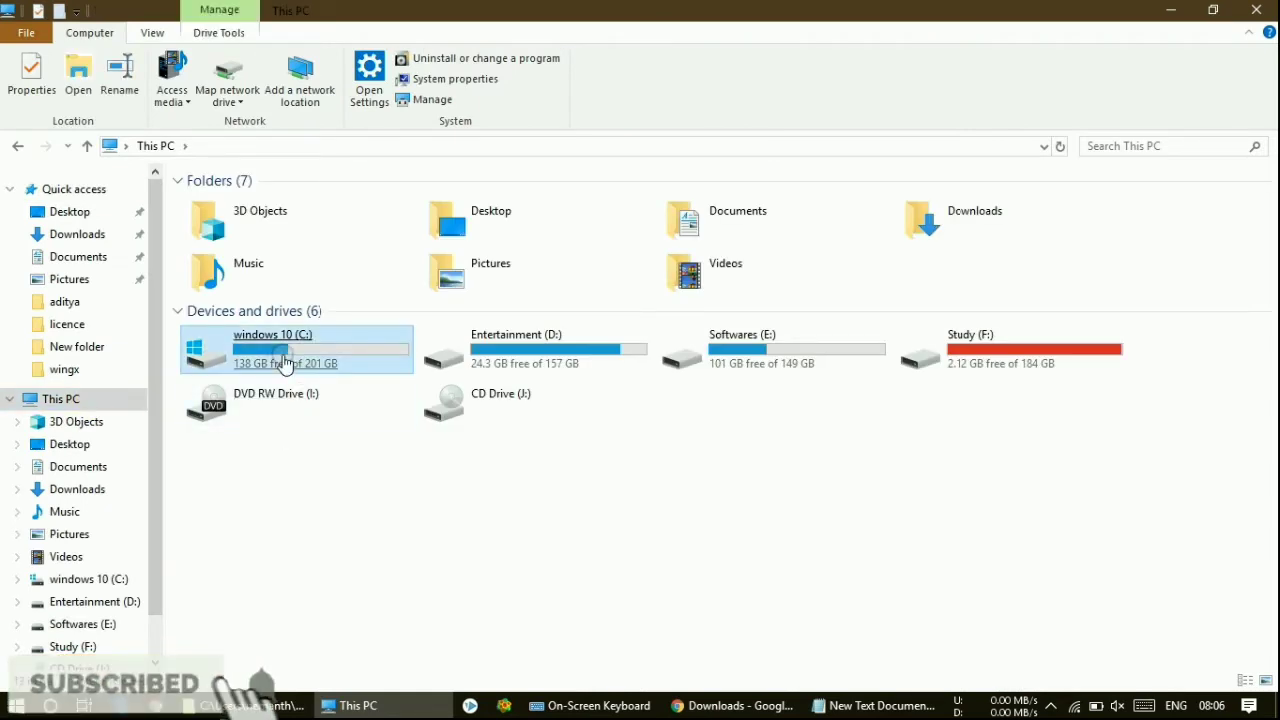
{"action": "double_click", "coordinate": [278, 362]}
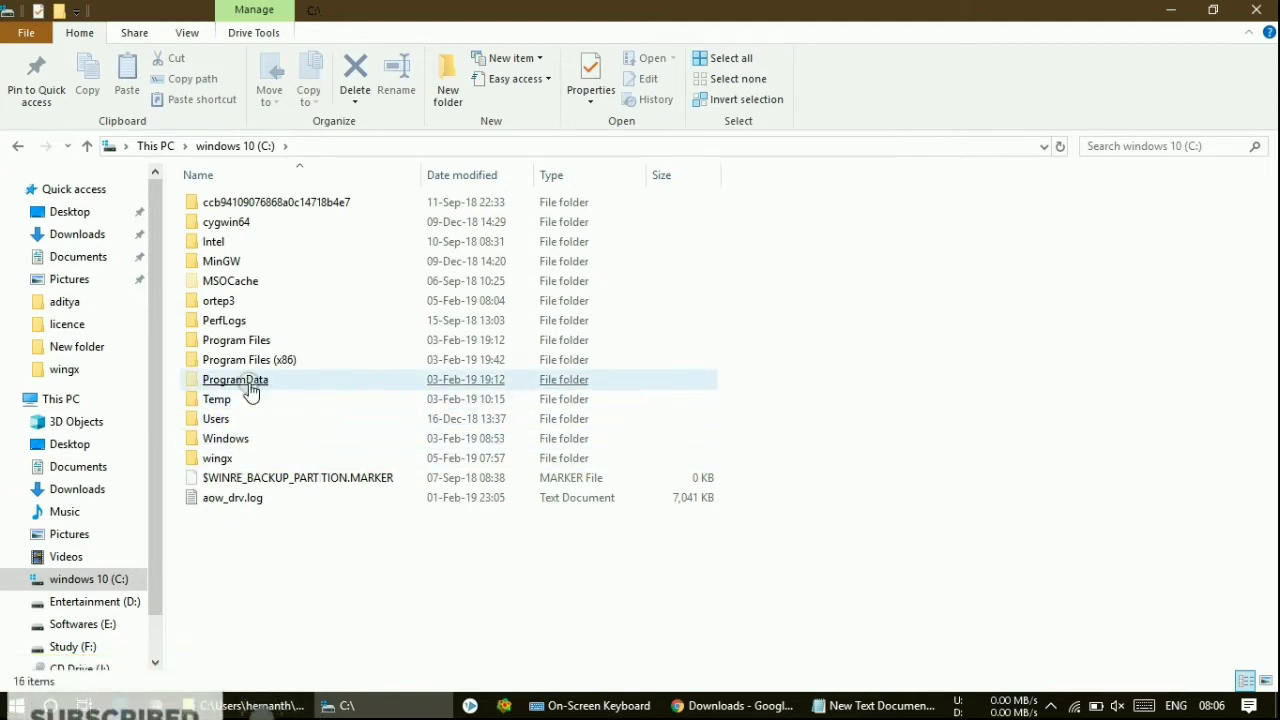
{"action": "left_click", "coordinate": [229, 284]}
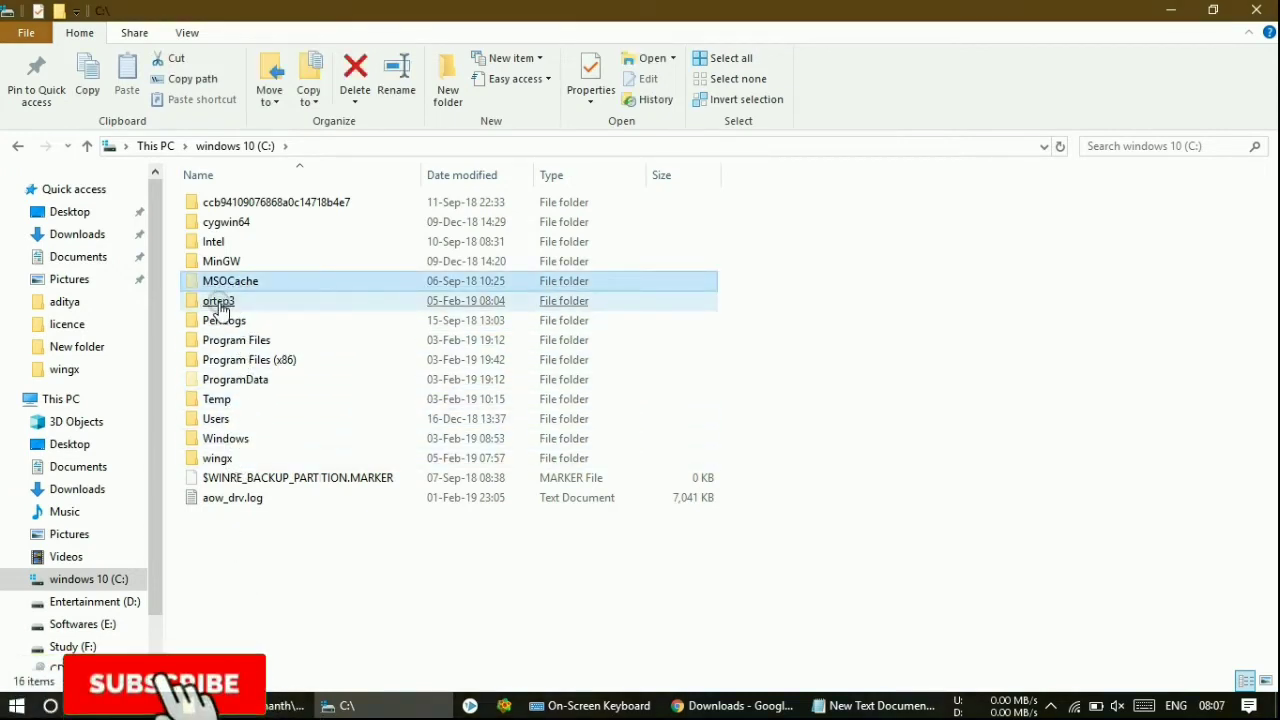
{"action": "left_click", "coordinate": [240, 310]}
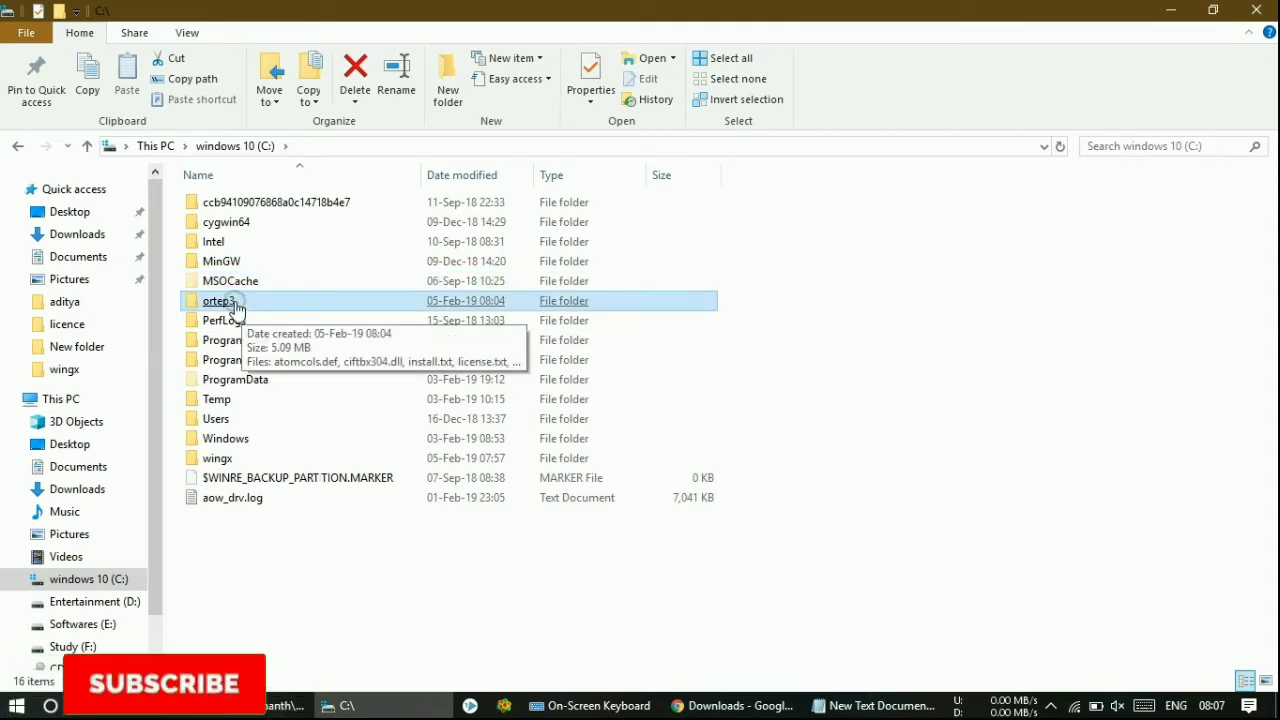
{"action": "right_click", "coordinate": [234, 300]}
{"action": "left_click", "coordinate": [201, 645]}
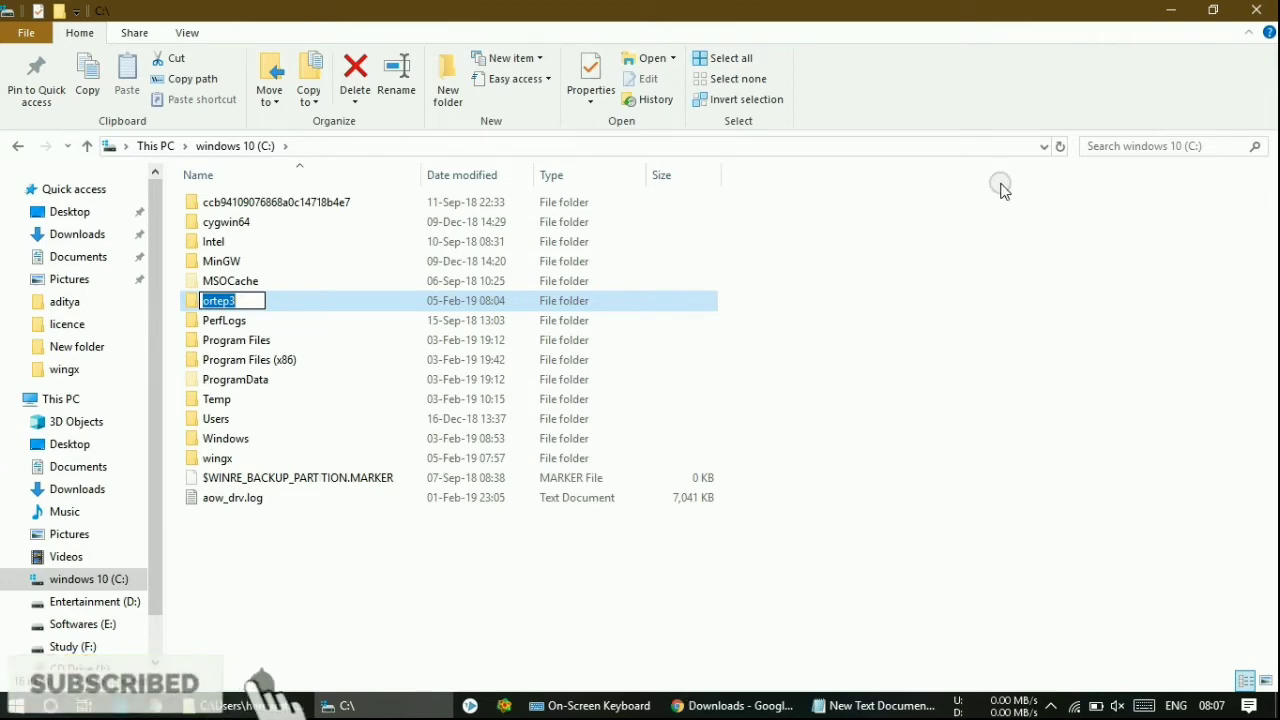
{"action": "left_click", "coordinate": [1170, 10]}
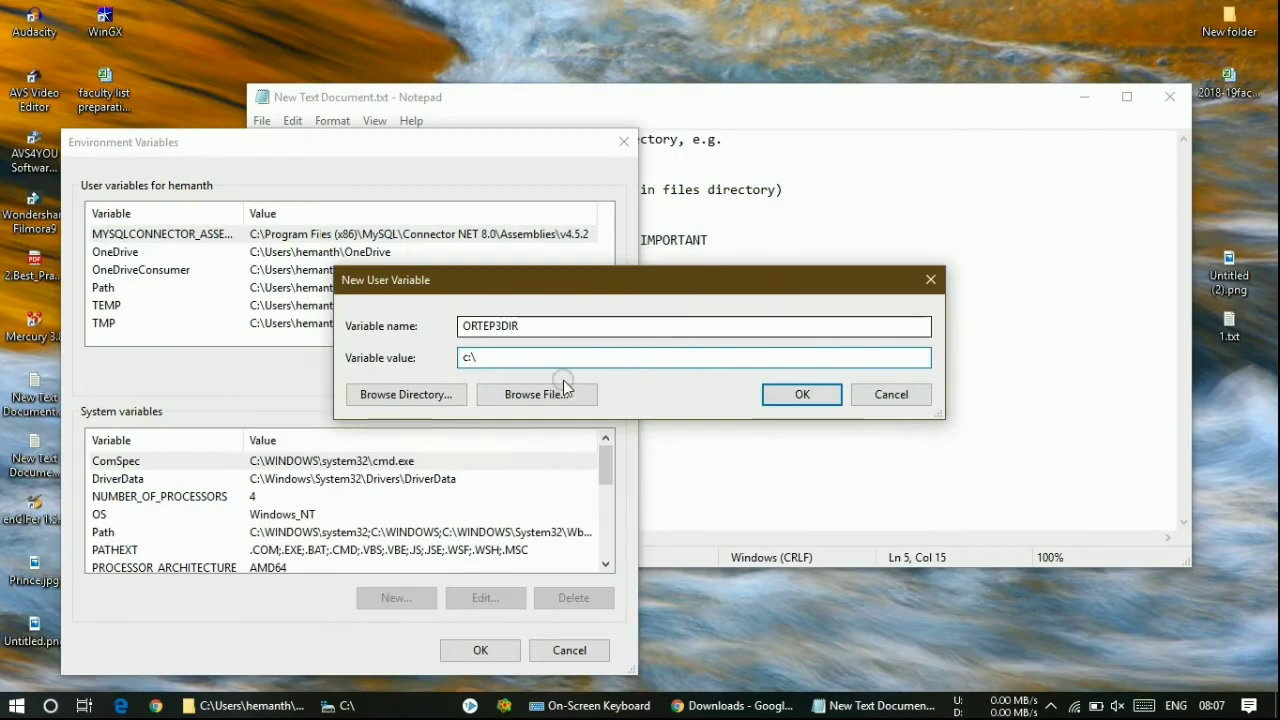
- Complete the value as c:\ortep3, save ORTEP3DIR, and close Environment Variables
{"action": "type", "text": "ortep3"}
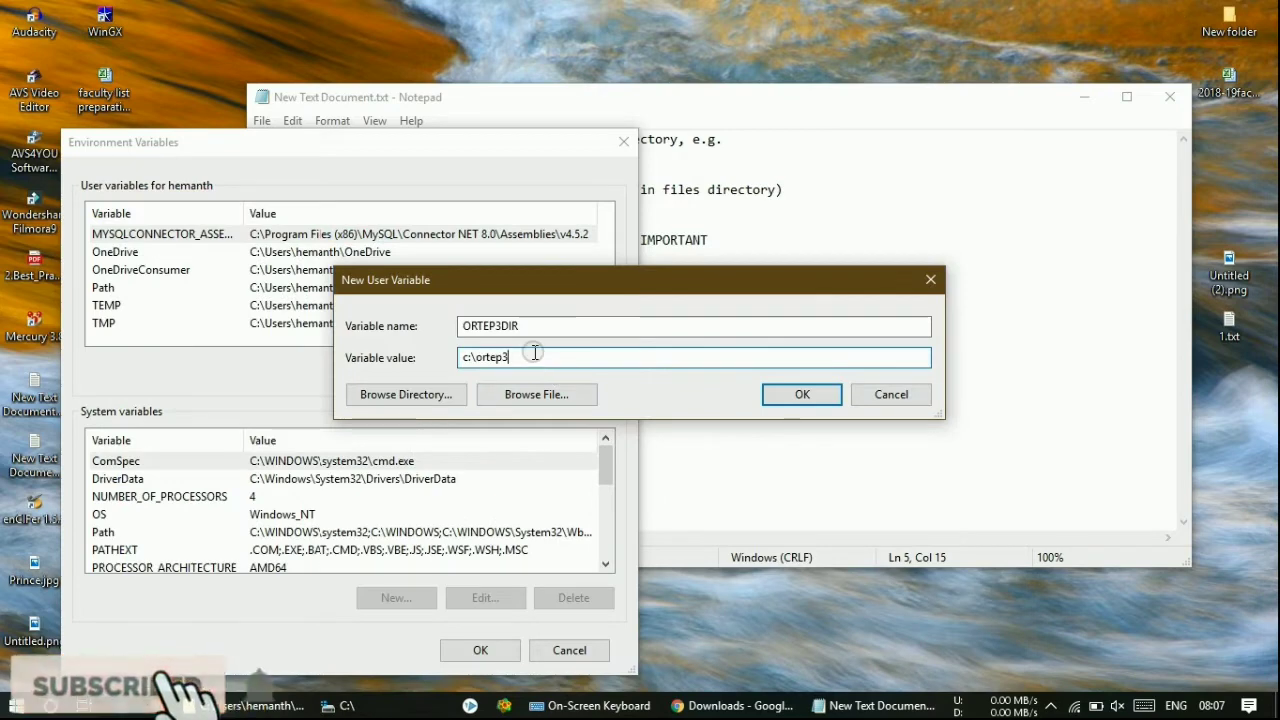
{"action": "left_click_drag", "start_coordinate": [478, 360], "coordinate": [466, 362]}
{"action": "double_click", "coordinate": [507, 356]}
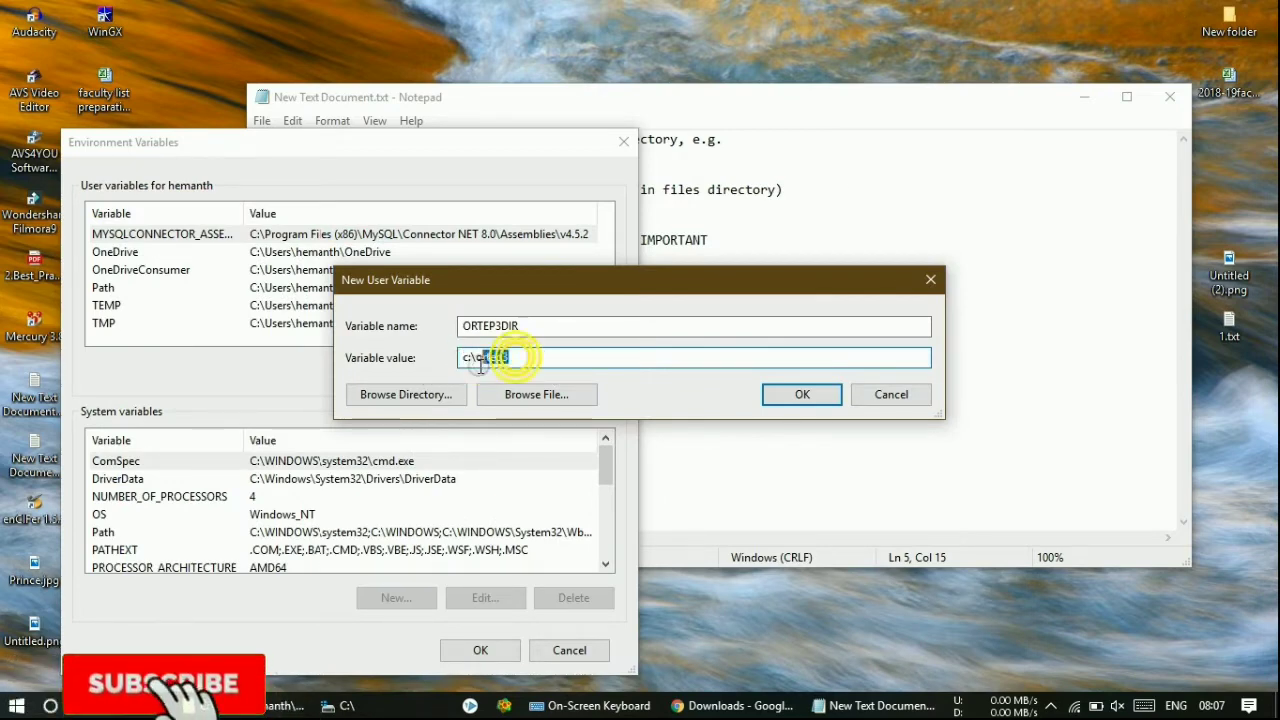
{"action": "left_click", "coordinate": [801, 394]}
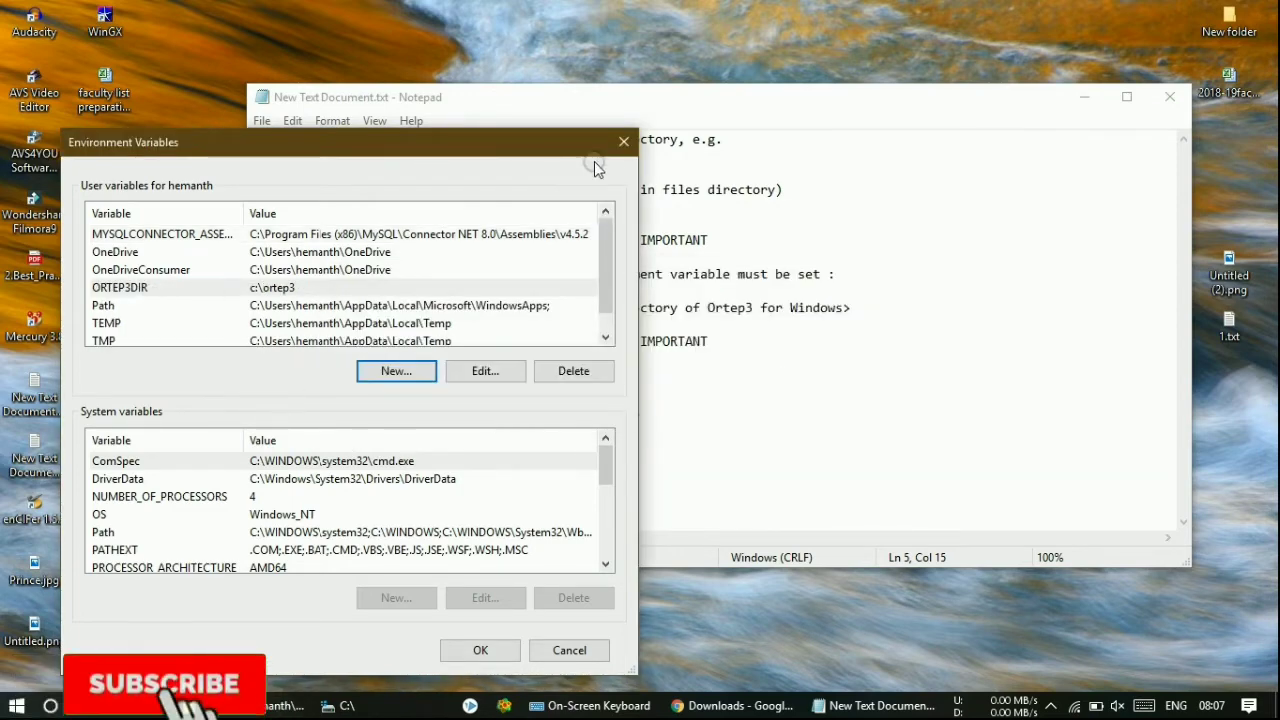
{"action": "left_click", "coordinate": [622, 143]}
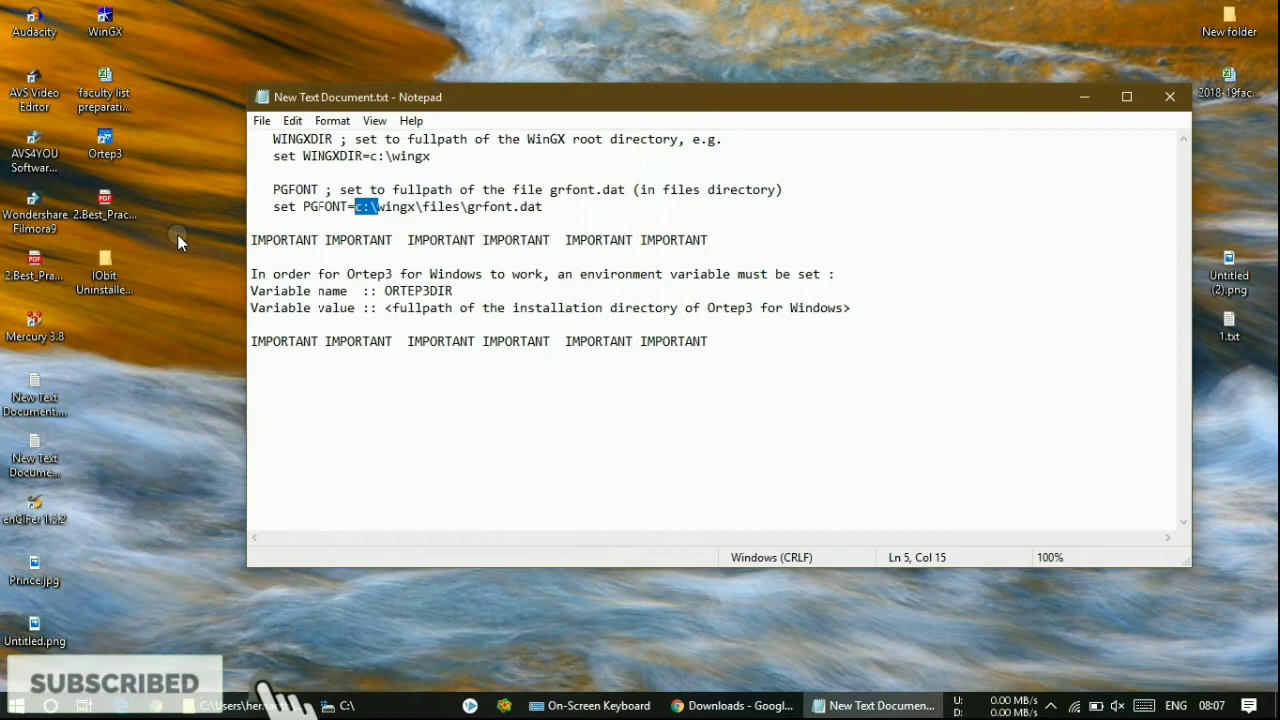
{"action": "double_click", "coordinate": [107, 150]}
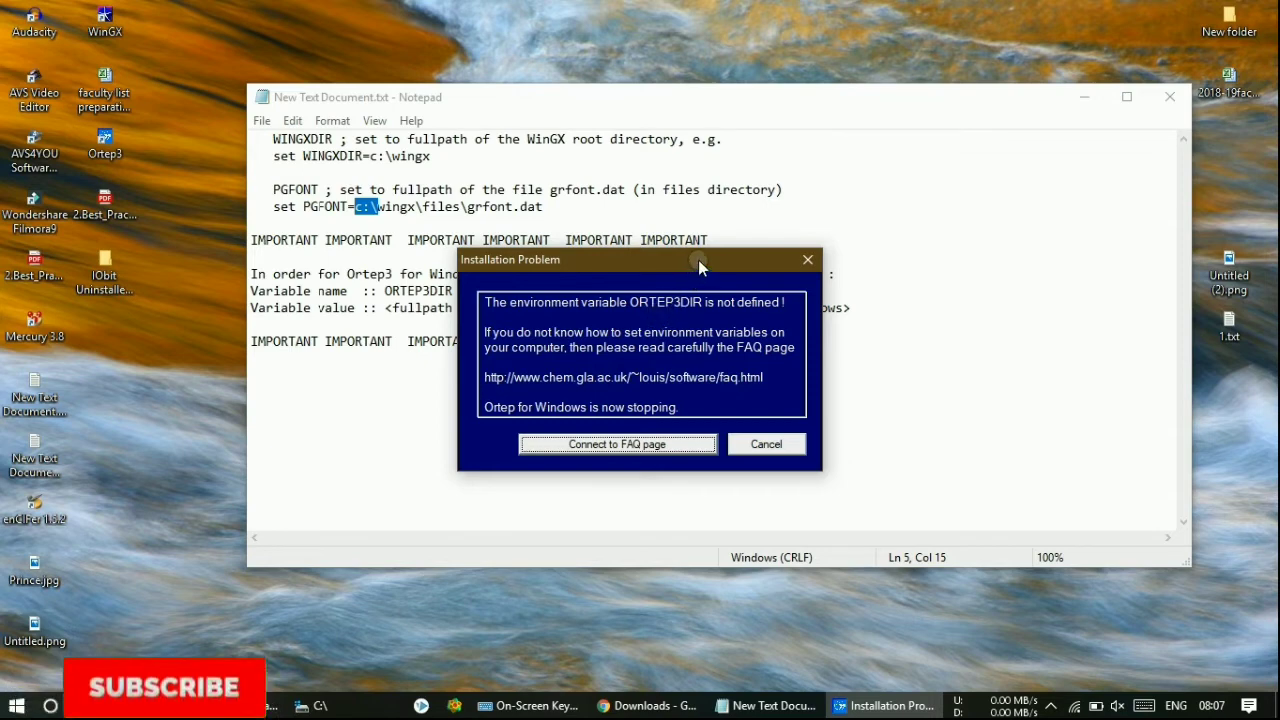
{"action": "left_click_drag", "start_coordinate": [698, 260], "coordinate": [502, 297]}
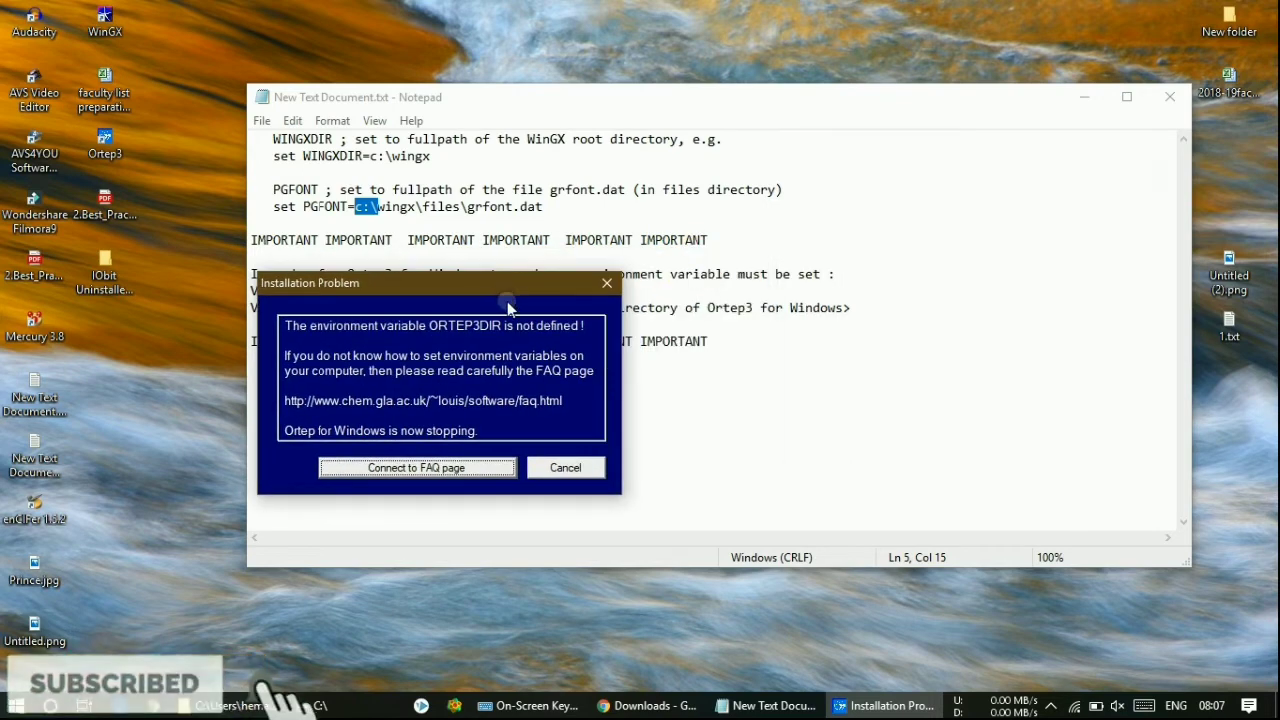
{"action": "left_click", "coordinate": [548, 470]}
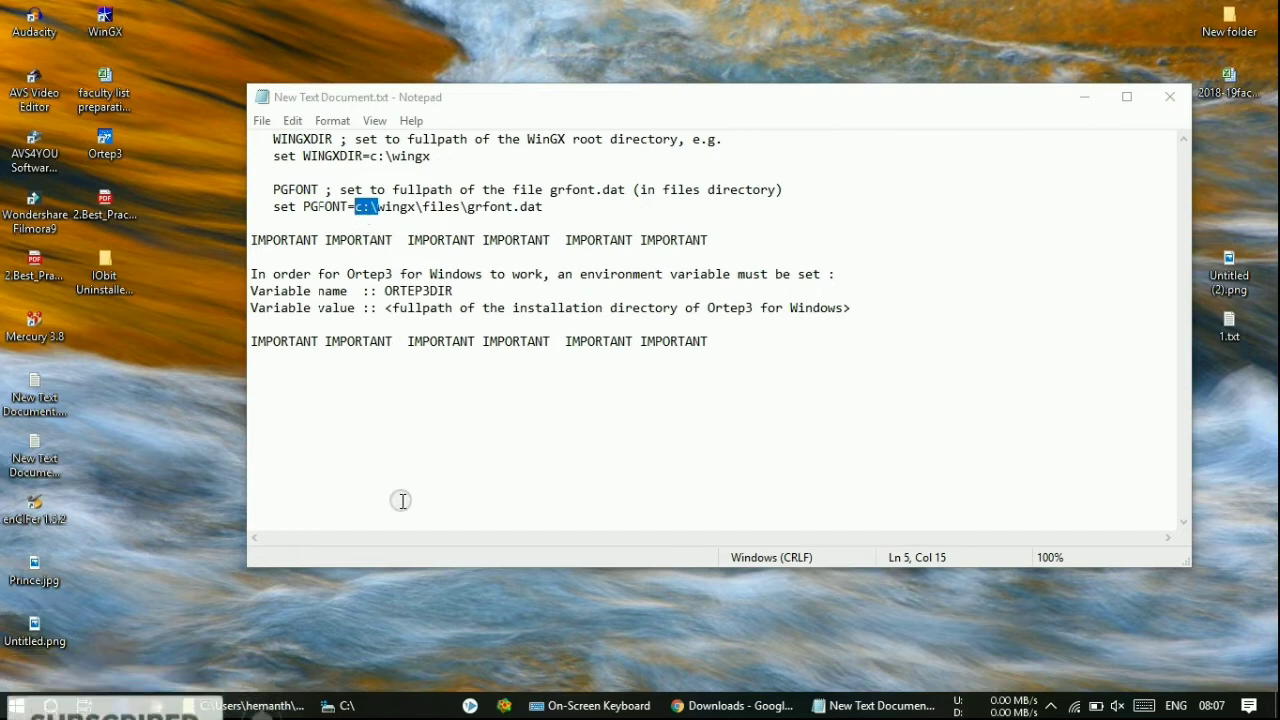
- Reopen the account's environment variables, confirm ORTEP3DIR is missing from the user list, and start a new variable
{"action": "left_click", "coordinate": [50, 705]}
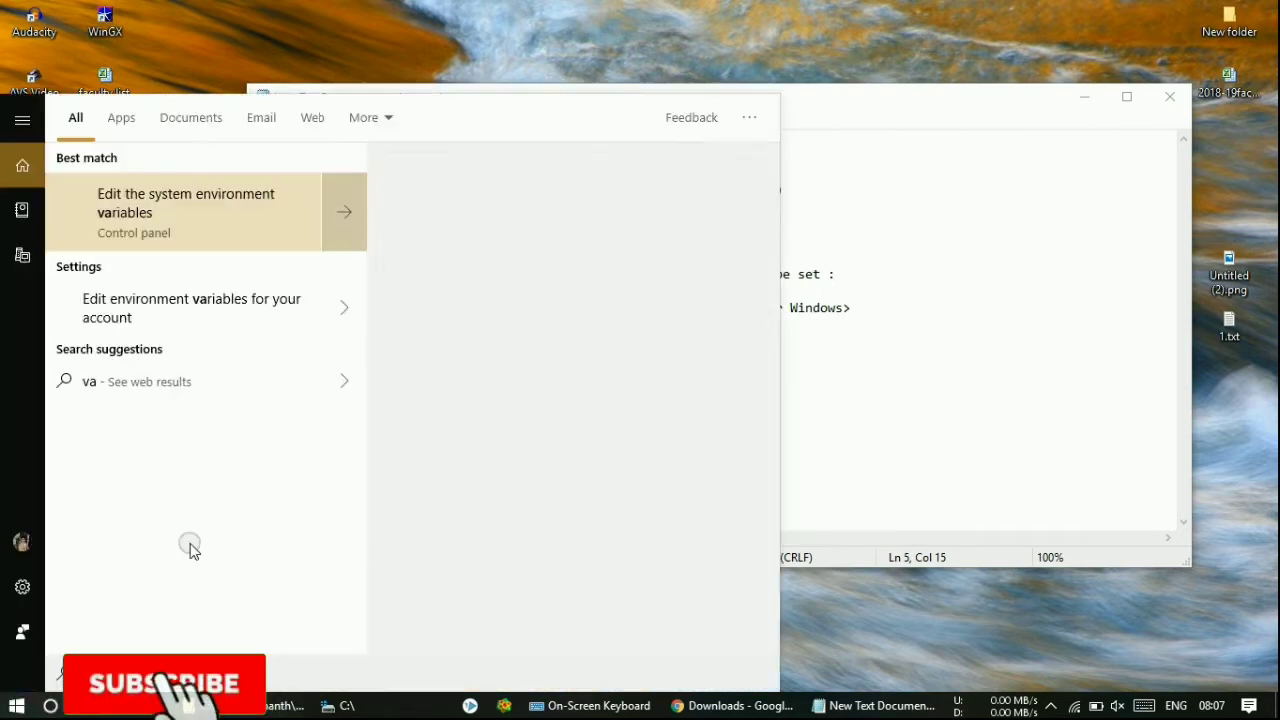
{"action": "left_click", "coordinate": [220, 308]}
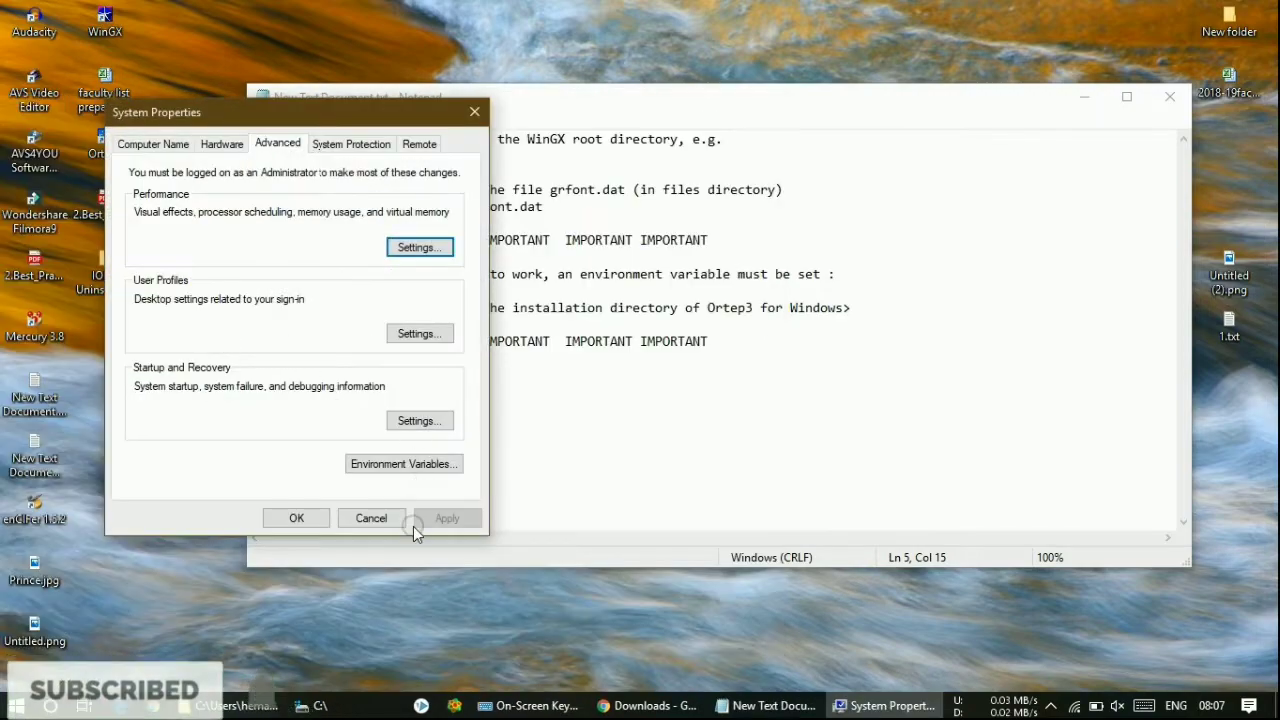
{"action": "left_click", "coordinate": [371, 518]}
{"action": "left_click", "coordinate": [50, 705]}
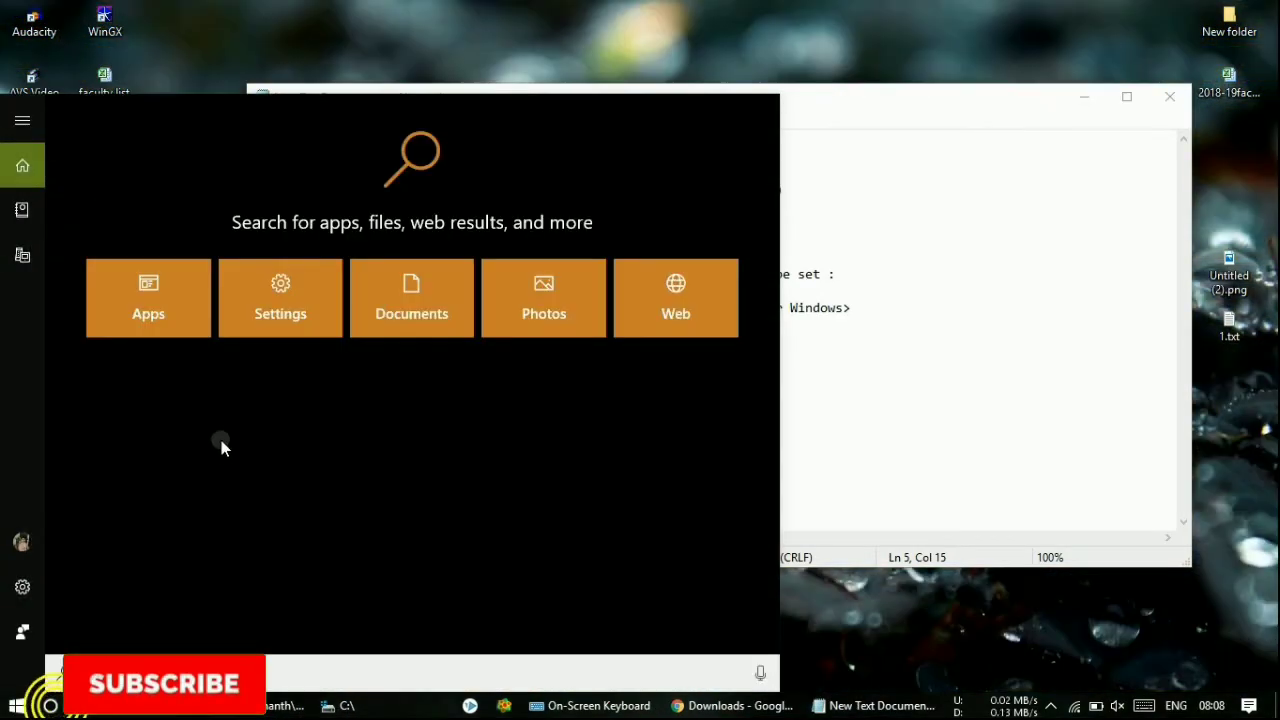
{"action": "type", "text": "vari"}
{"action": "left_click", "coordinate": [210, 300]}
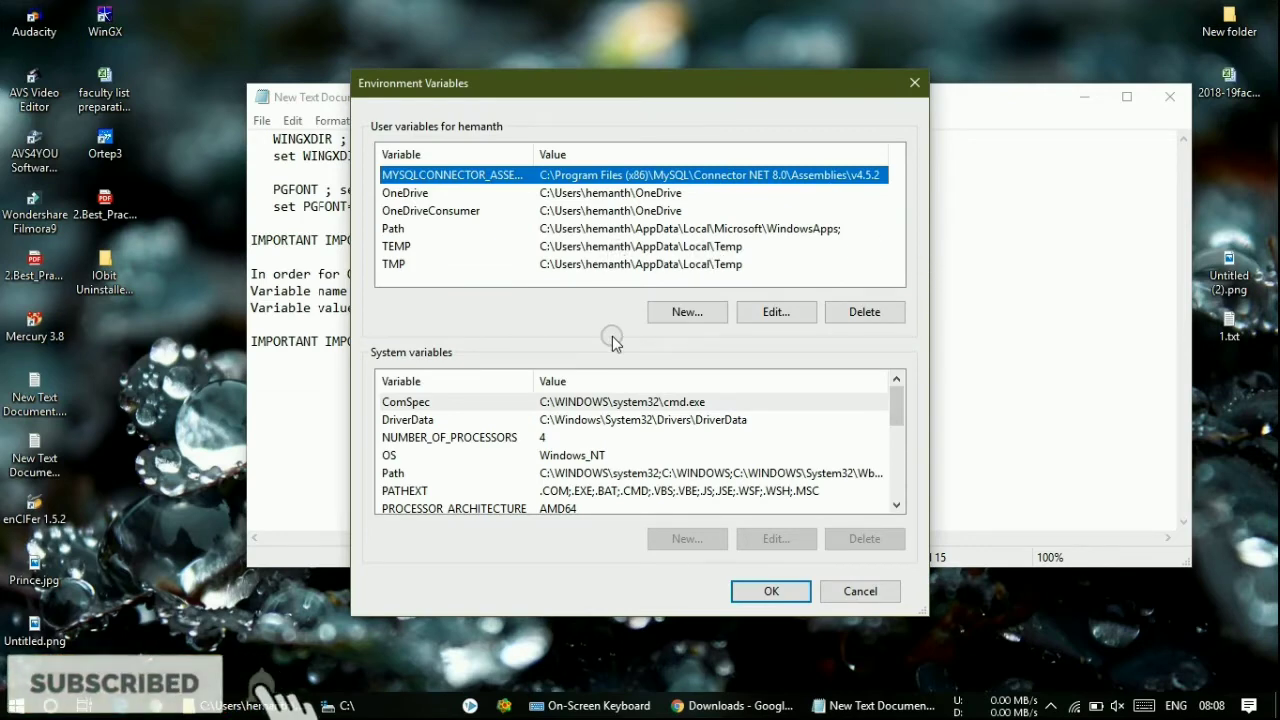
{"action": "scroll", "coordinate": [684, 462], "scroll_direction": "down", "scroll_amount": 4}
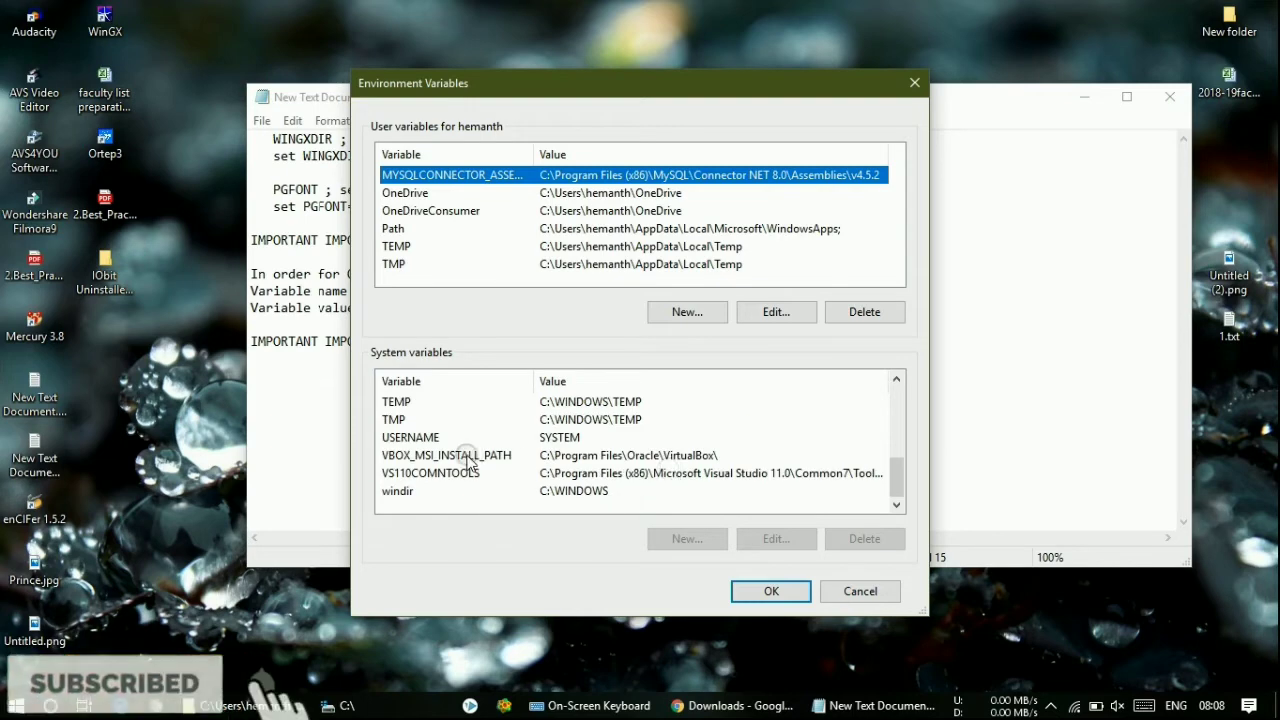
{"action": "scroll", "coordinate": [467, 460], "scroll_direction": "up", "scroll_amount": 1}
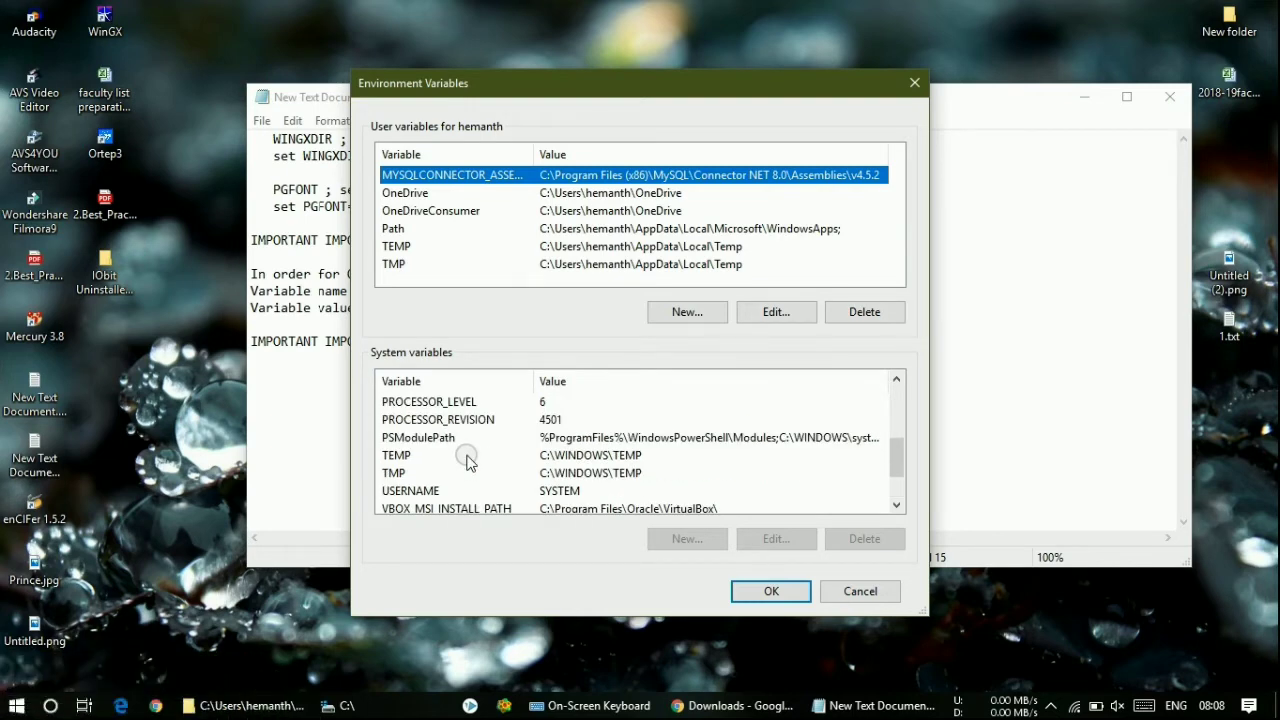
{"action": "scroll", "coordinate": [467, 460], "scroll_direction": "up", "scroll_amount": 3}
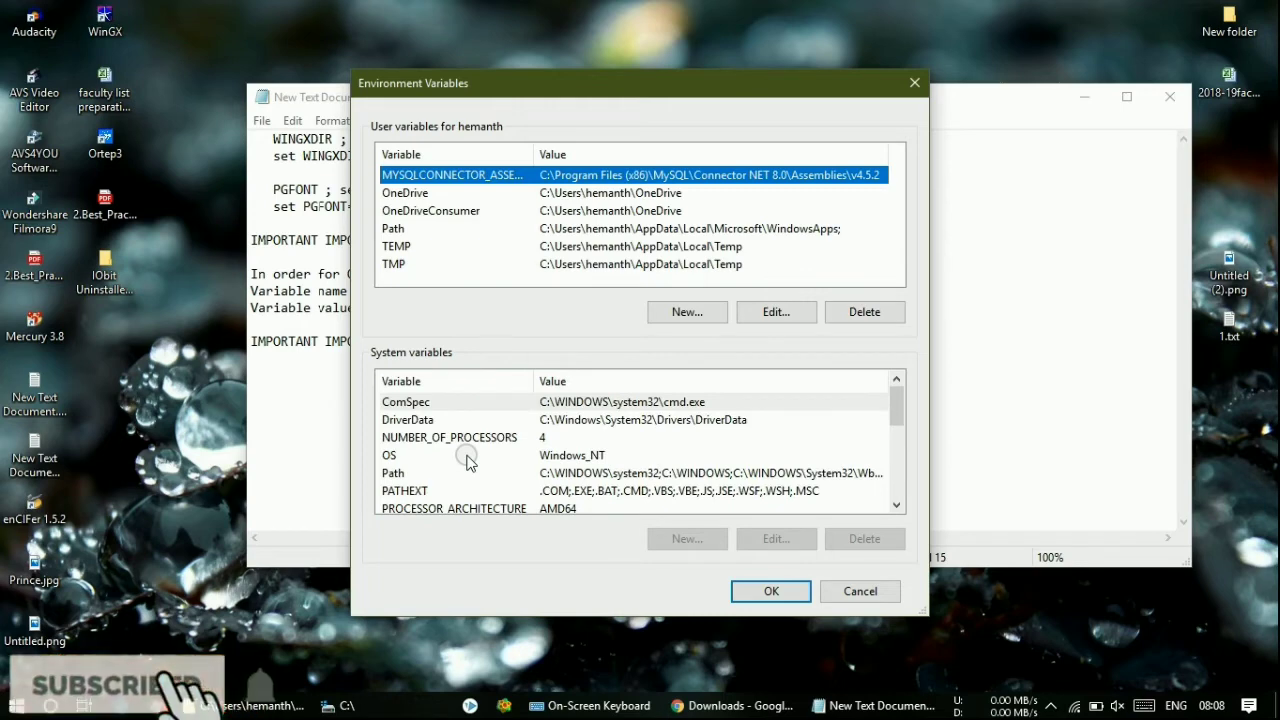
{"action": "scroll", "coordinate": [467, 460], "scroll_direction": "down", "scroll_amount": 4}
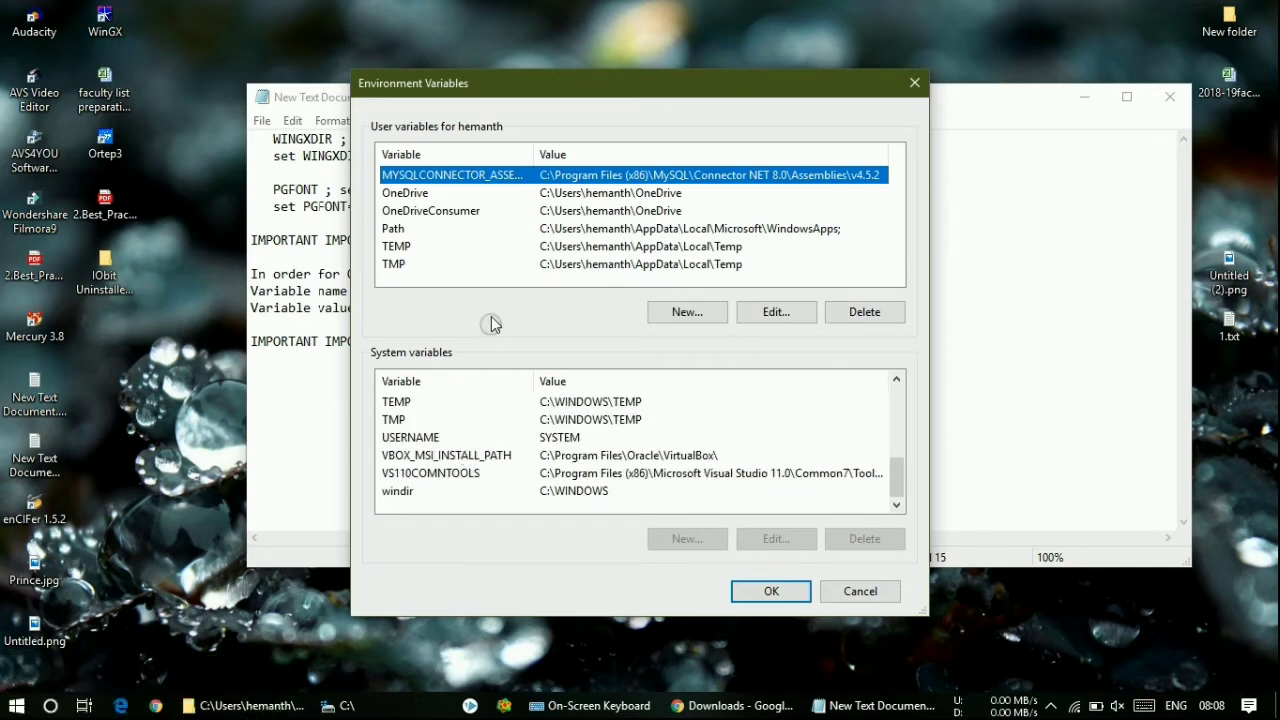
{"action": "left_click", "coordinate": [674, 313]}
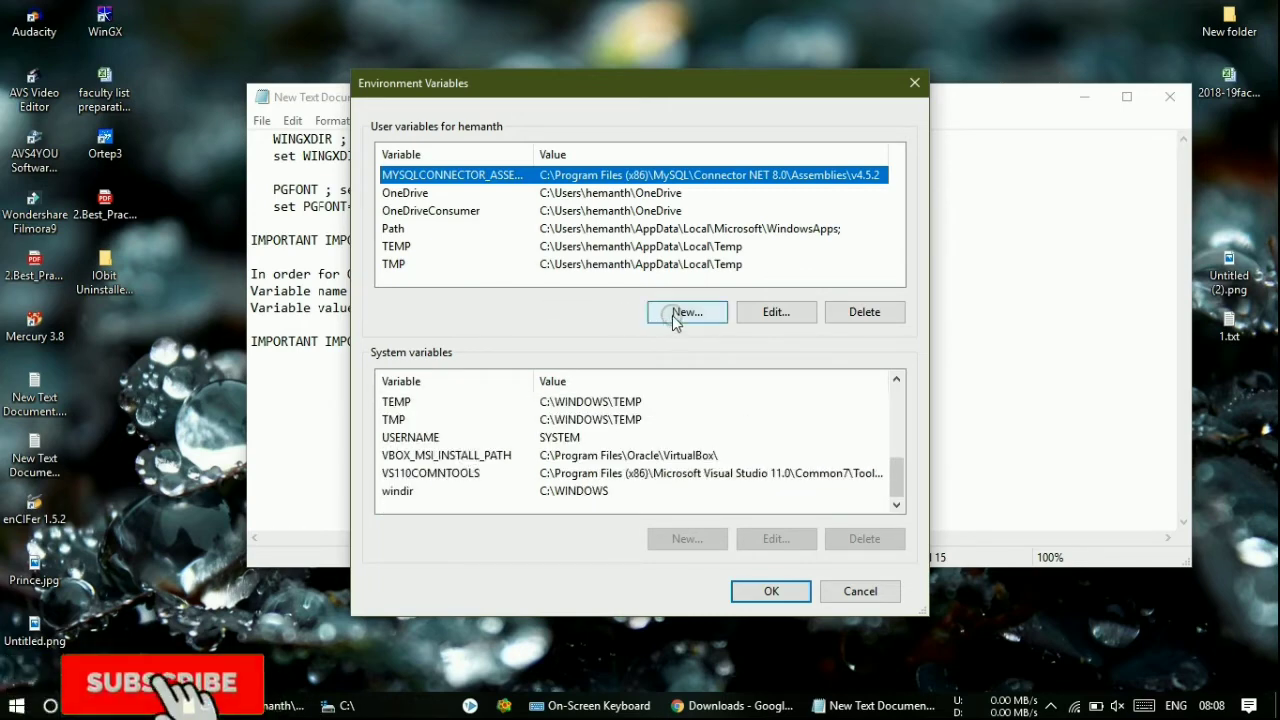
- Copy ORTEP3DIR from the notes into the new variable's name field
{"action": "left_click", "coordinate": [978, 201]}
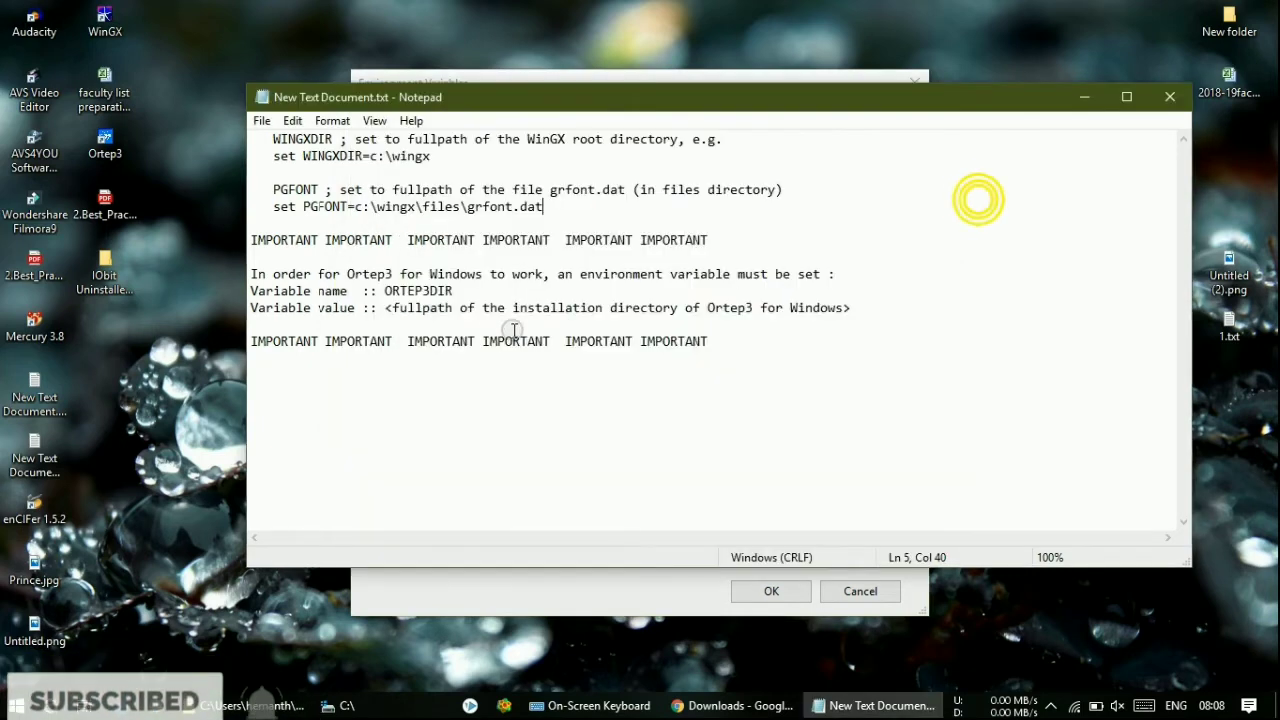
{"action": "left_click_drag", "start_coordinate": [385, 290], "coordinate": [456, 292]}
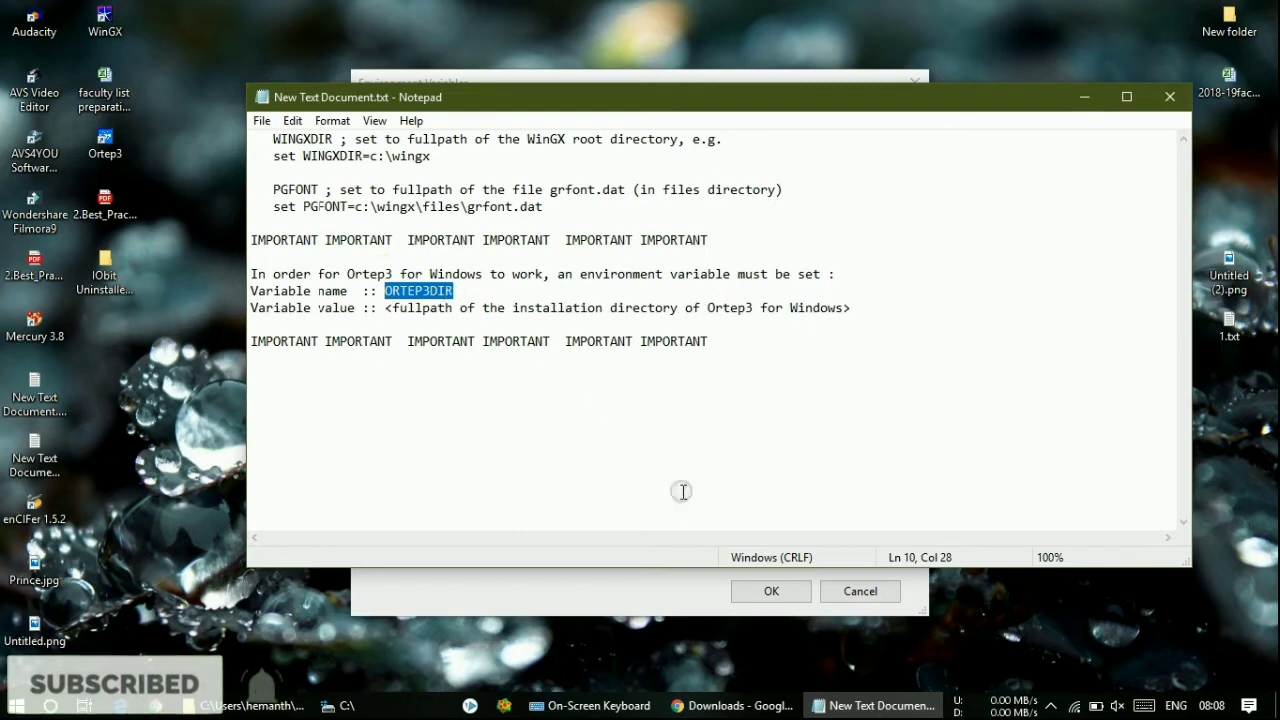
{"action": "left_click", "coordinate": [697, 596]}
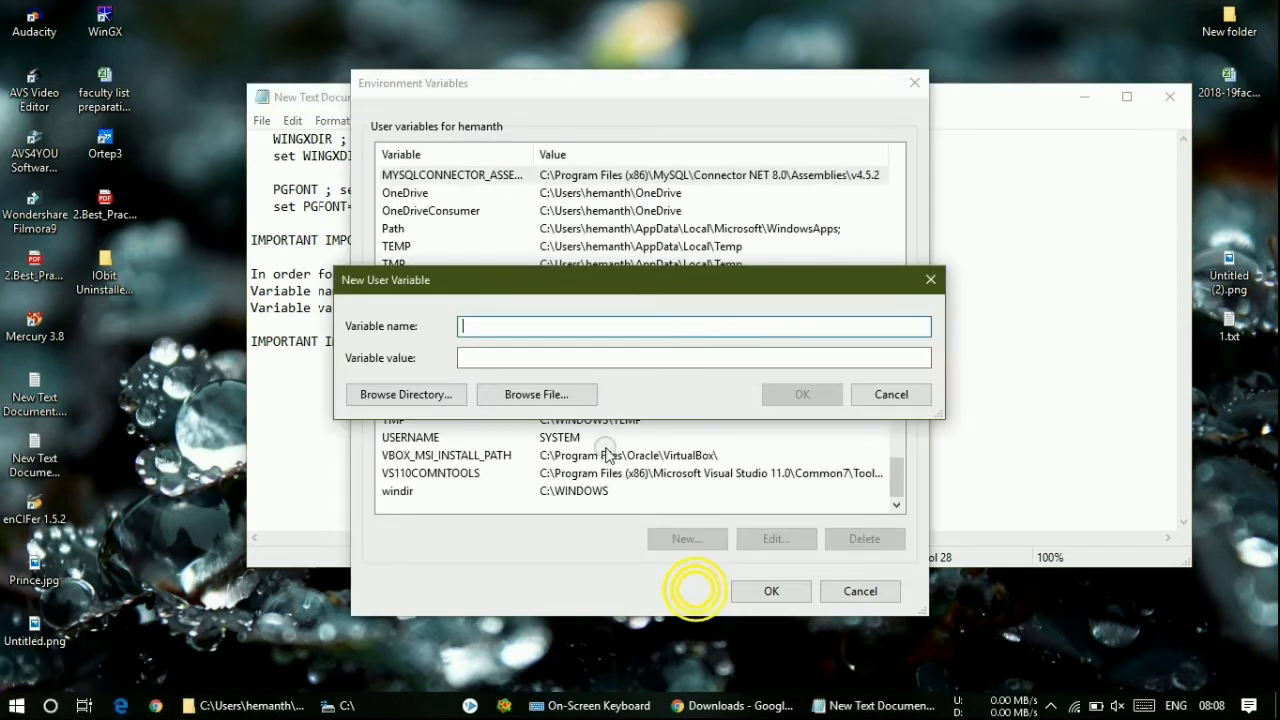
{"action": "left_click", "coordinate": [600, 365]}
{"action": "left_click", "coordinate": [620, 324]}
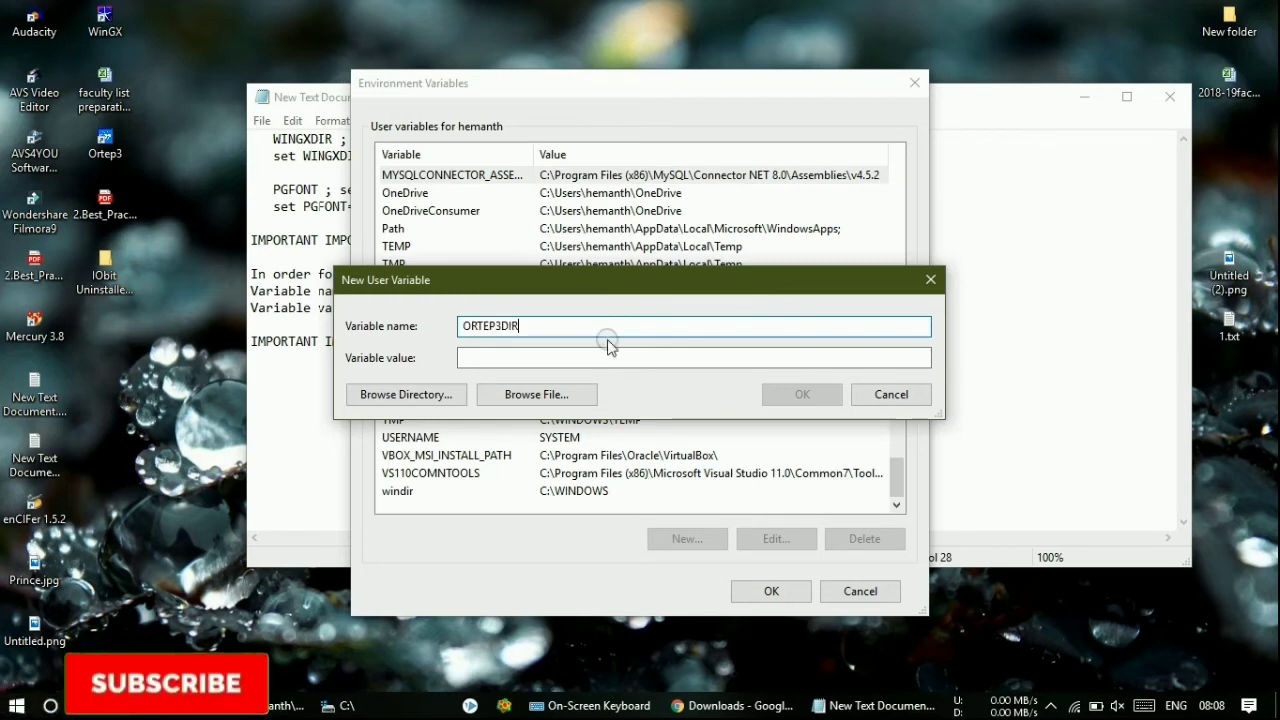
- Copy the ortep3 folder from the C: drive window, then put Explorer away
{"action": "left_click", "coordinate": [336, 452]}
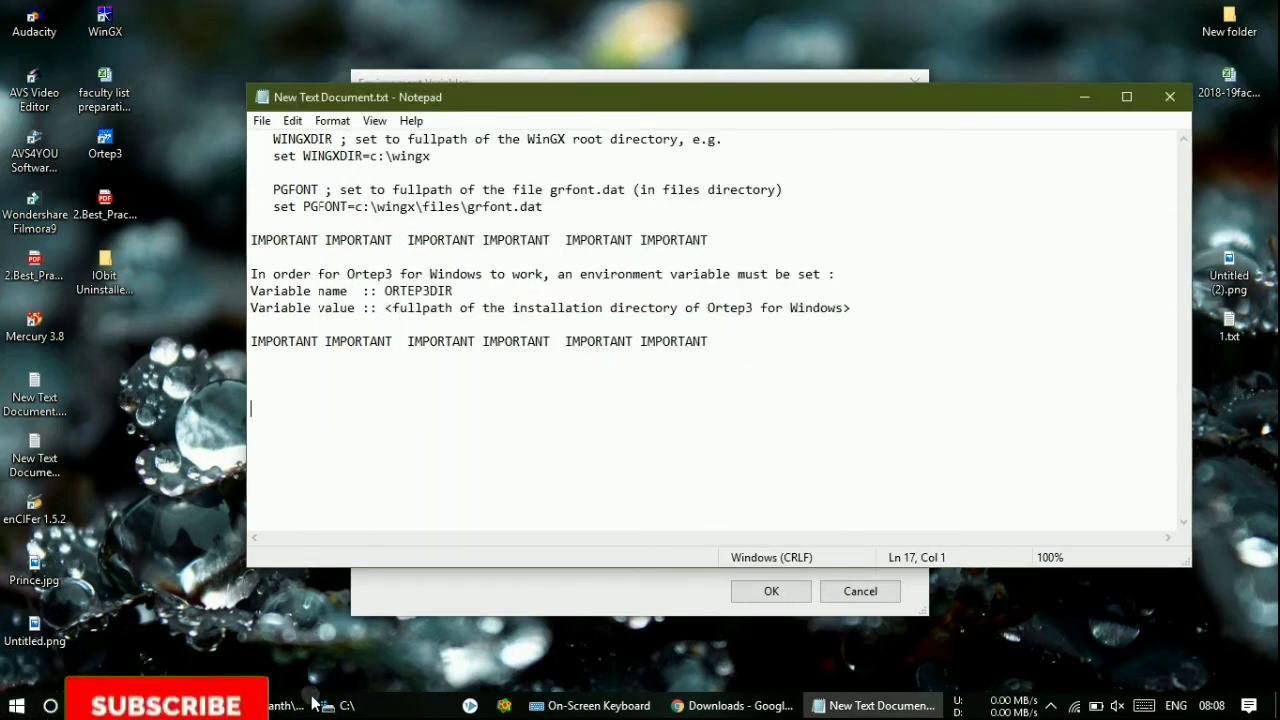
{"action": "mouse_move", "coordinate": [341, 708]}
{"action": "left_click", "coordinate": [400, 635]}
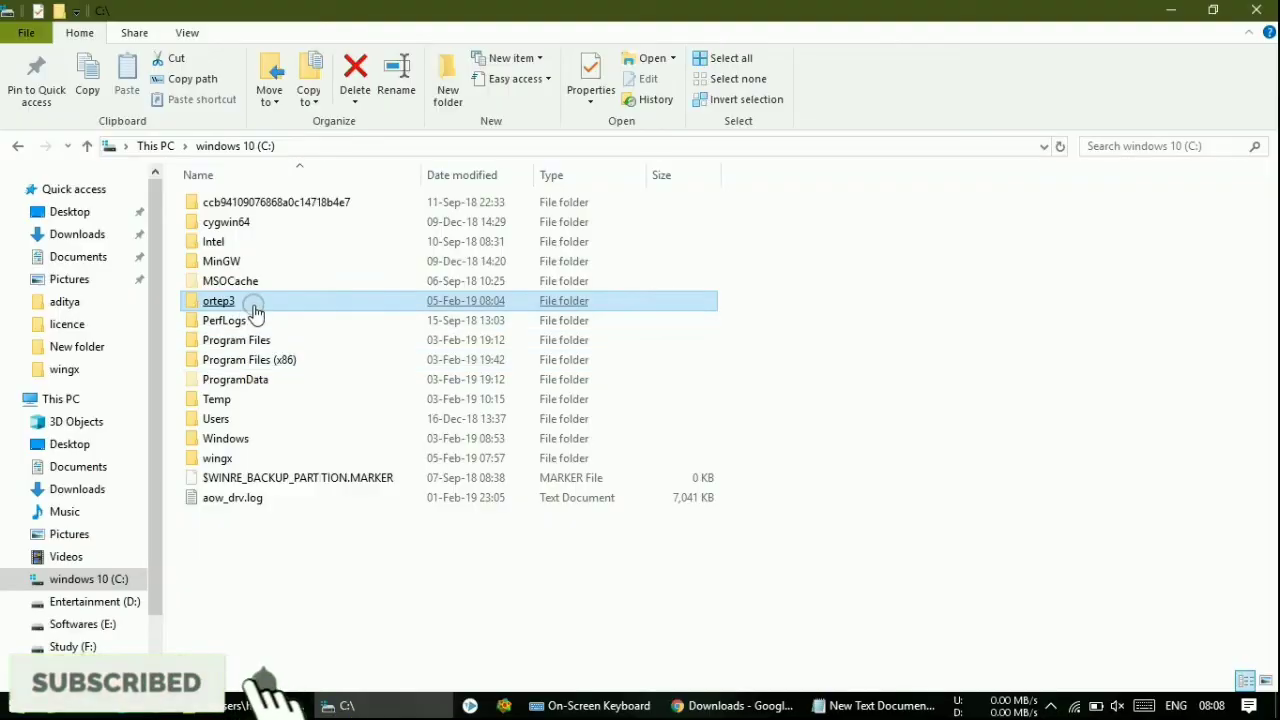
{"action": "right_click", "coordinate": [253, 306]}
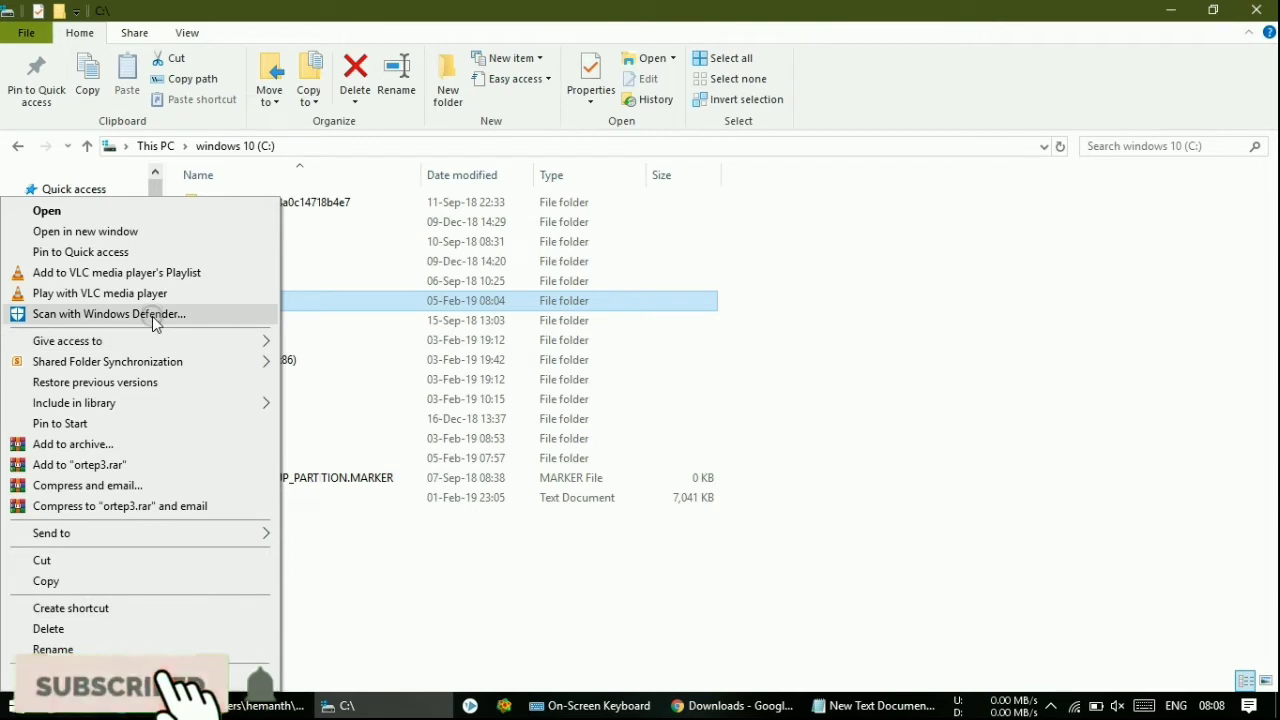
{"action": "left_click", "coordinate": [138, 585]}
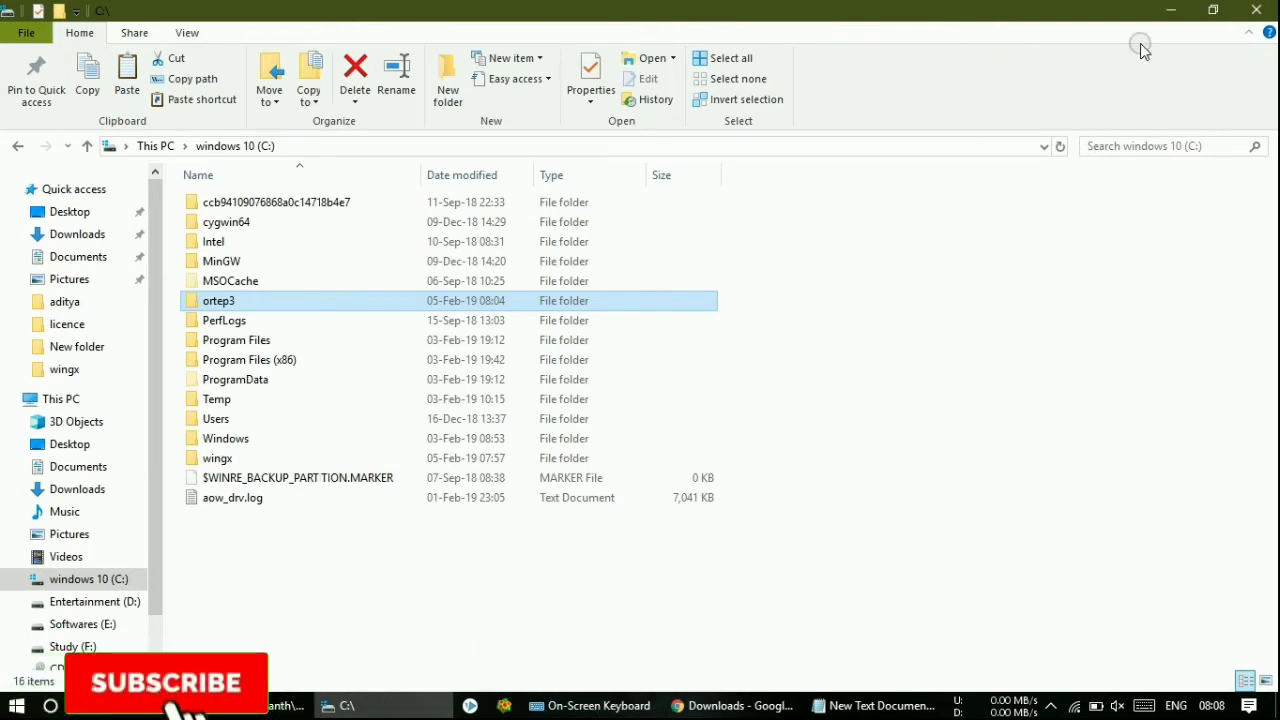
{"action": "left_click", "coordinate": [1181, 8]}
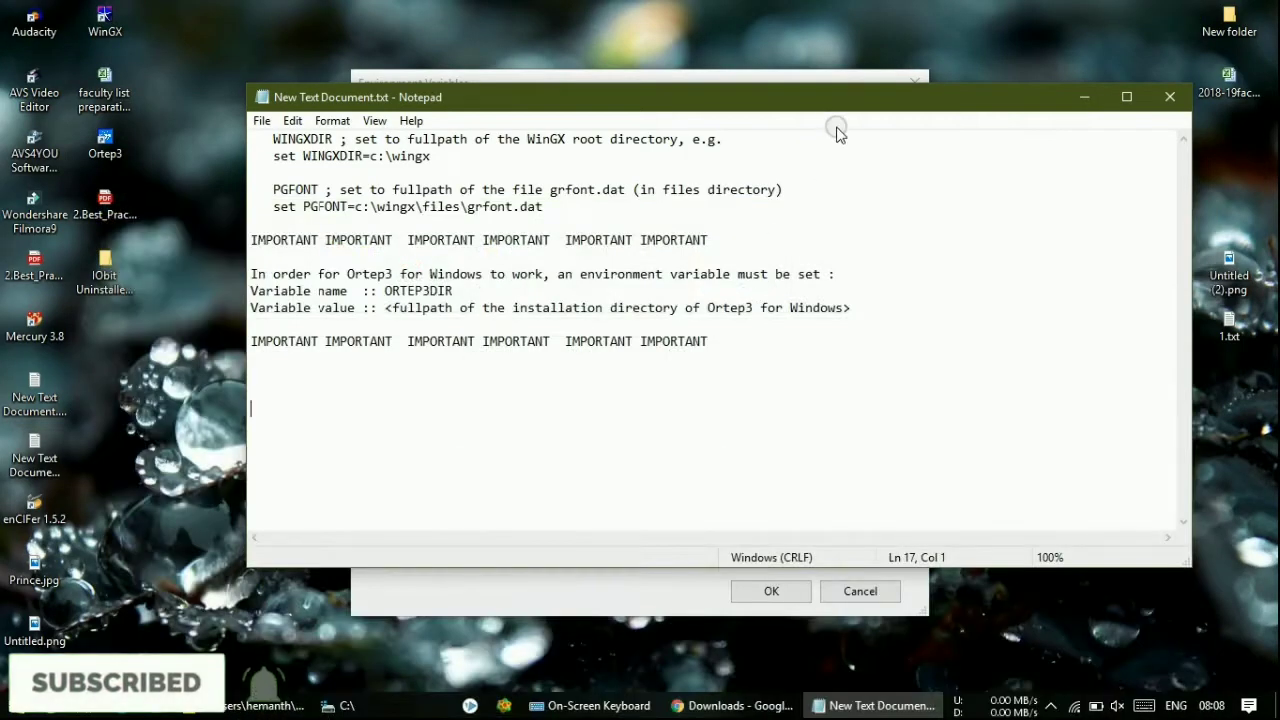
{"action": "left_click_drag", "start_coordinate": [835, 109], "coordinate": [734, 470]}
{"action": "left_click", "coordinate": [615, 360]}
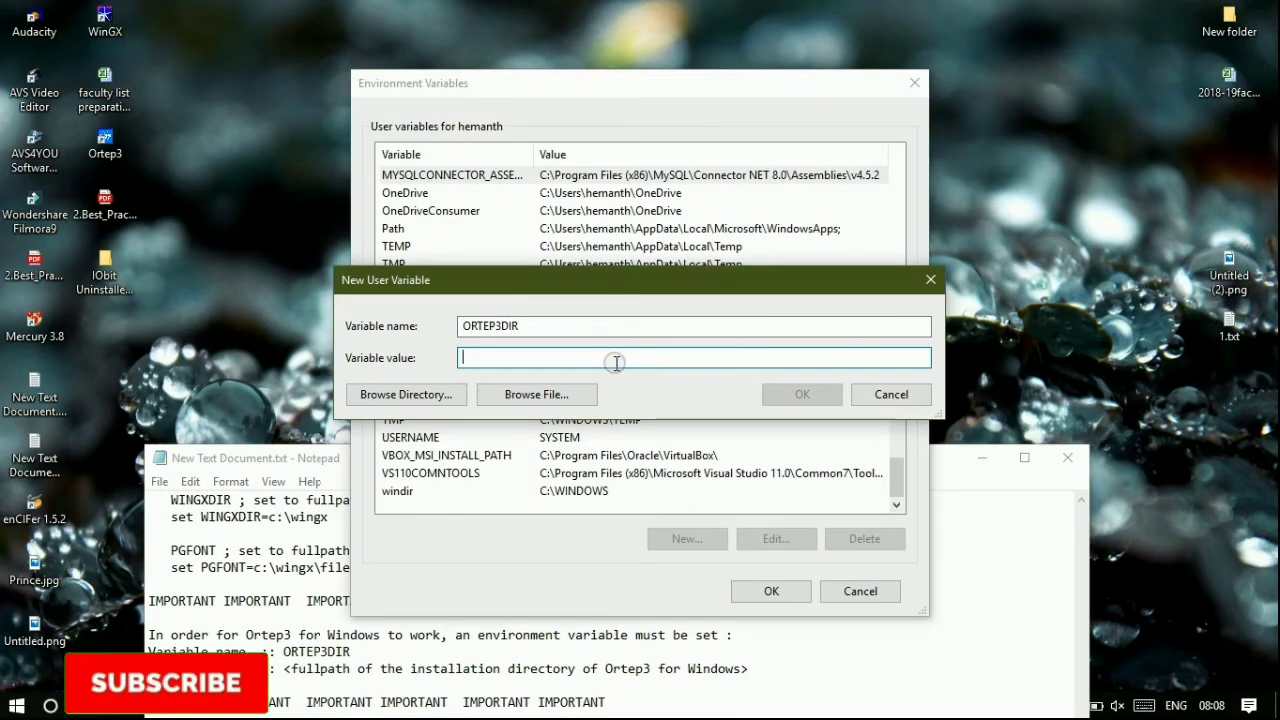
- Set the value to C:\ortep3 via Browse Directory, then save and close the environment settings
{"action": "left_click", "coordinate": [533, 394]}
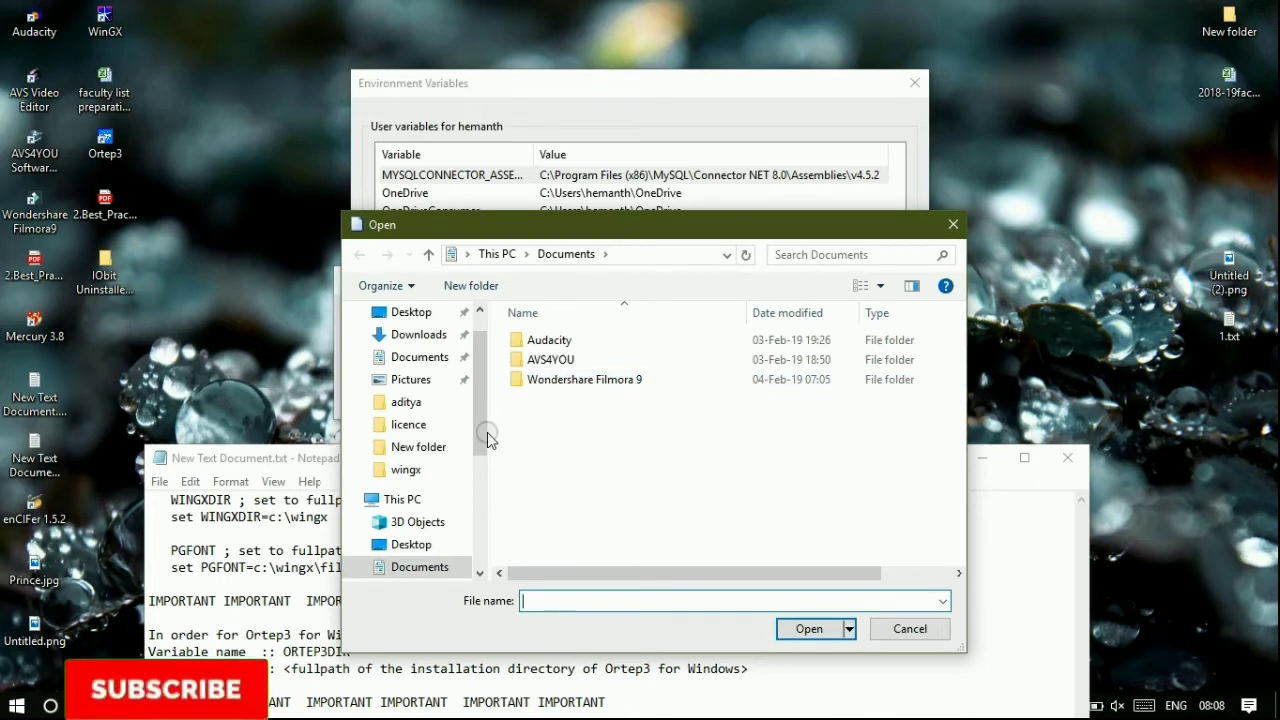
{"action": "left_click", "coordinate": [721, 503]}
{"action": "left_click", "coordinate": [885, 630]}
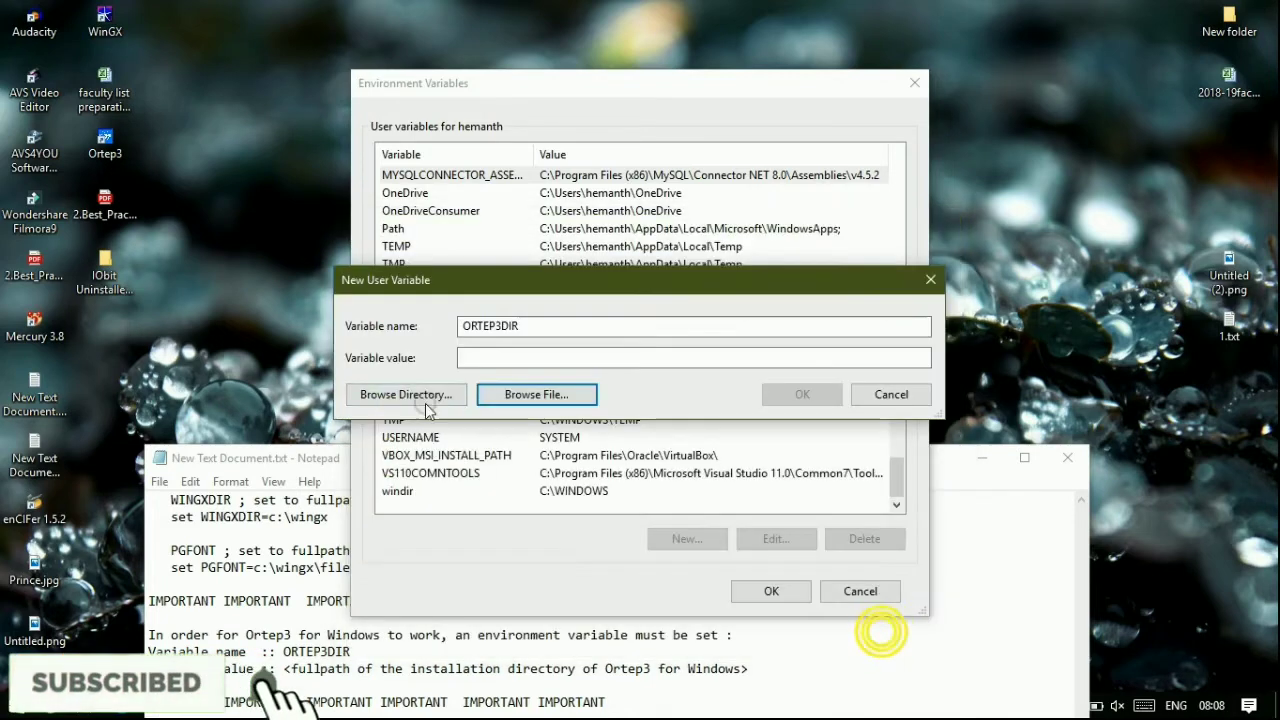
{"action": "left_click", "coordinate": [422, 396]}
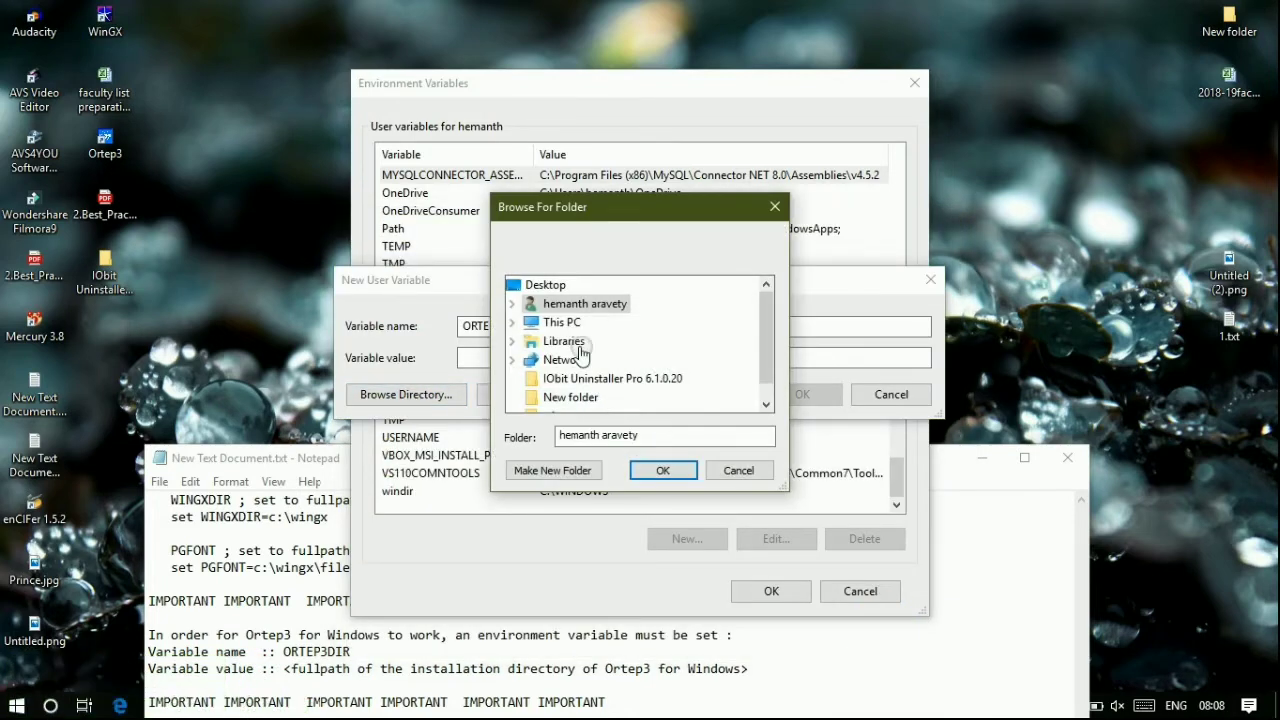
{"action": "left_click", "coordinate": [514, 322]}
{"action": "scroll", "coordinate": [709, 346], "scroll_direction": "down", "scroll_amount": 3}
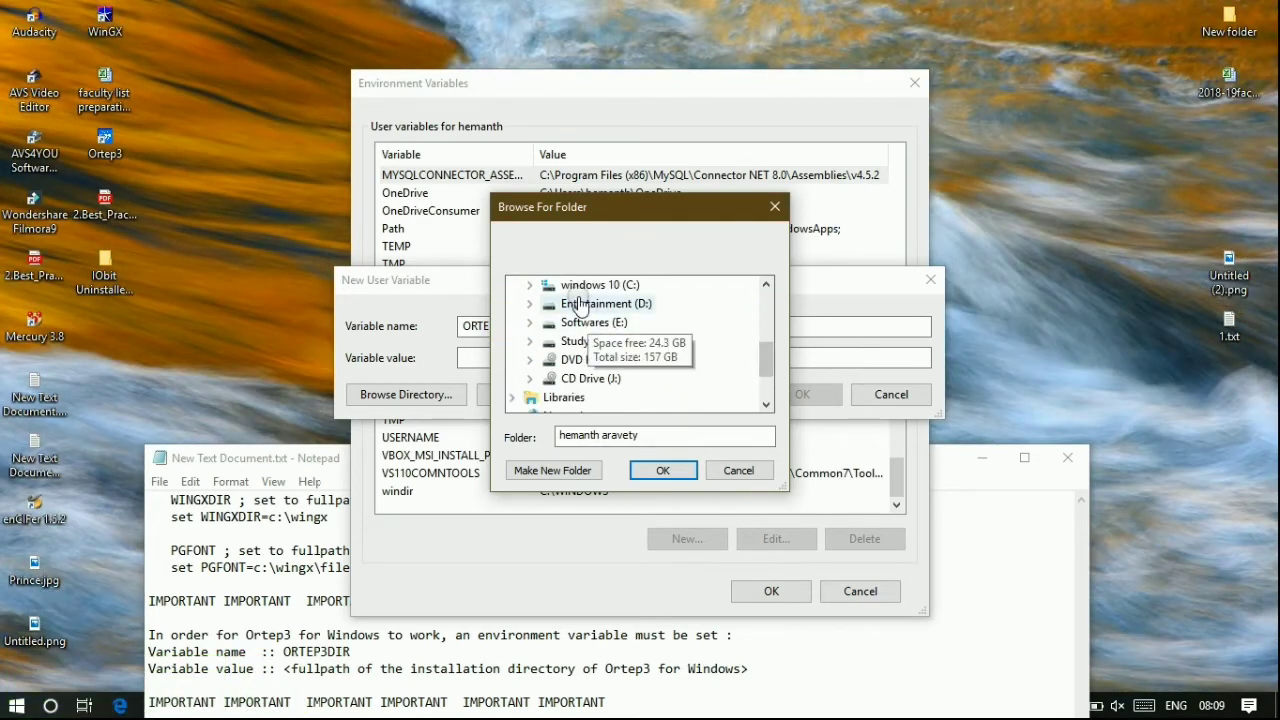
{"action": "left_click", "coordinate": [590, 285]}
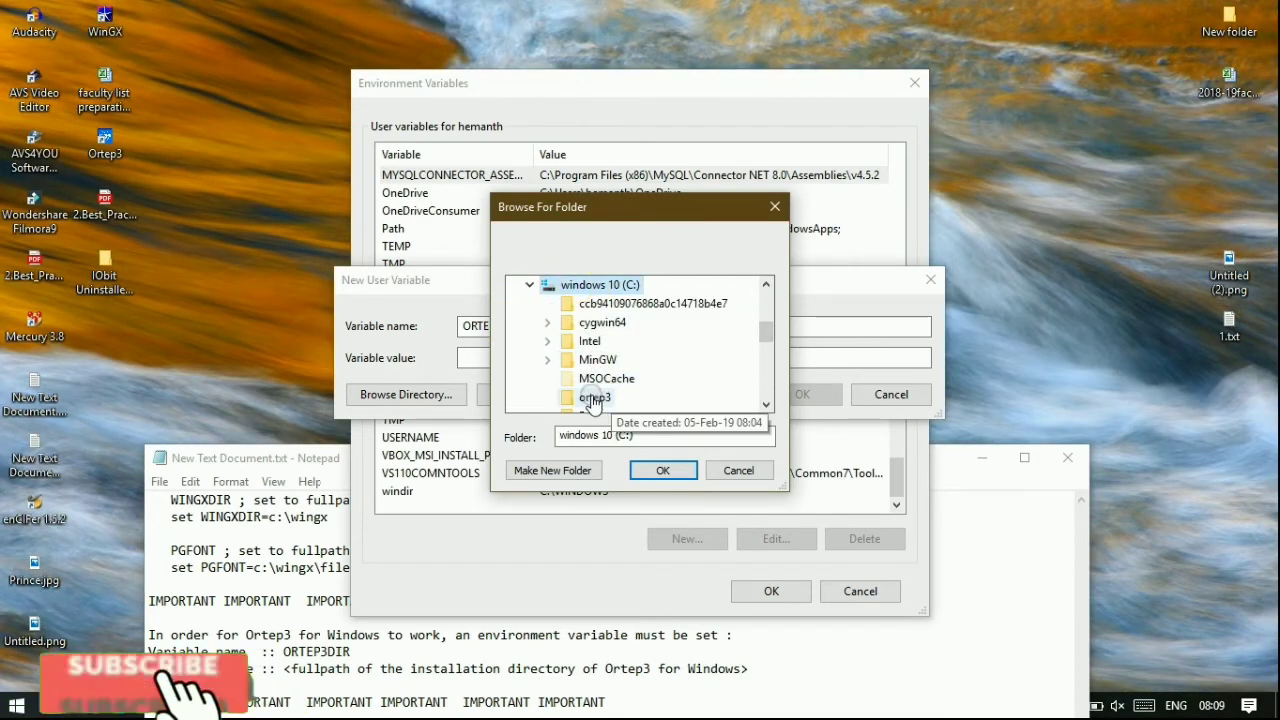
{"action": "left_click", "coordinate": [596, 397]}
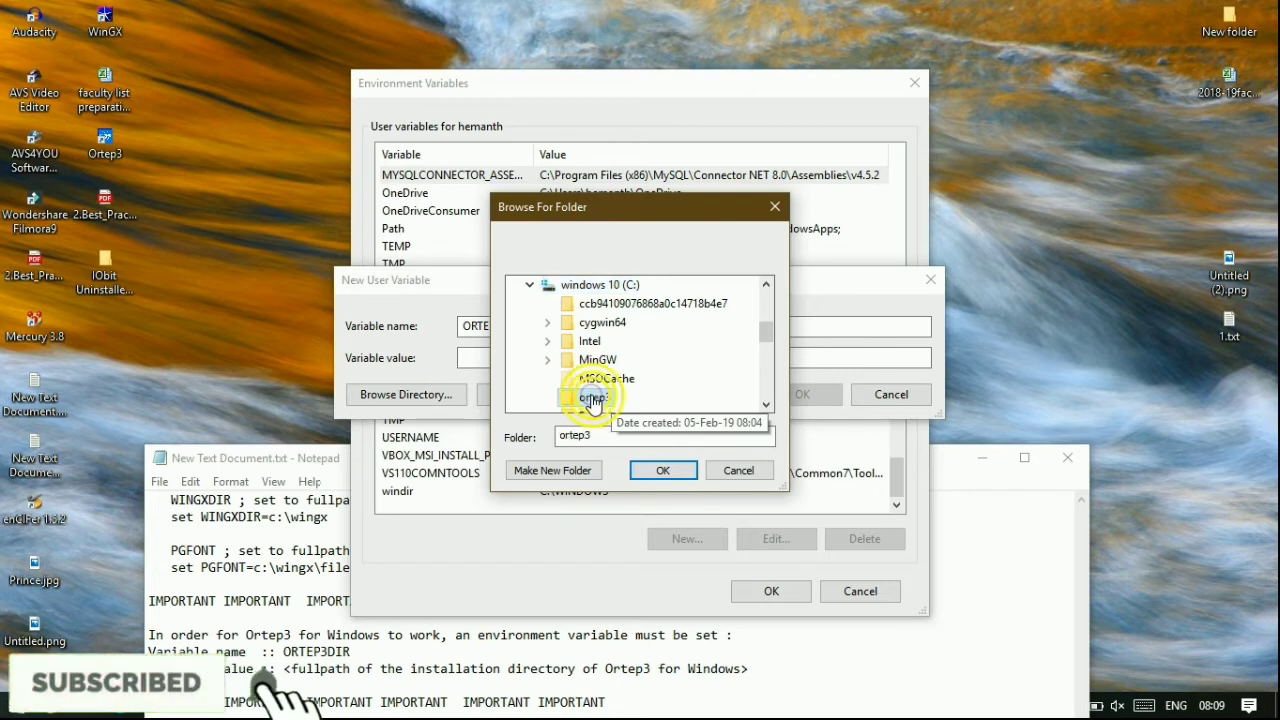
{"action": "left_click", "coordinate": [660, 458]}
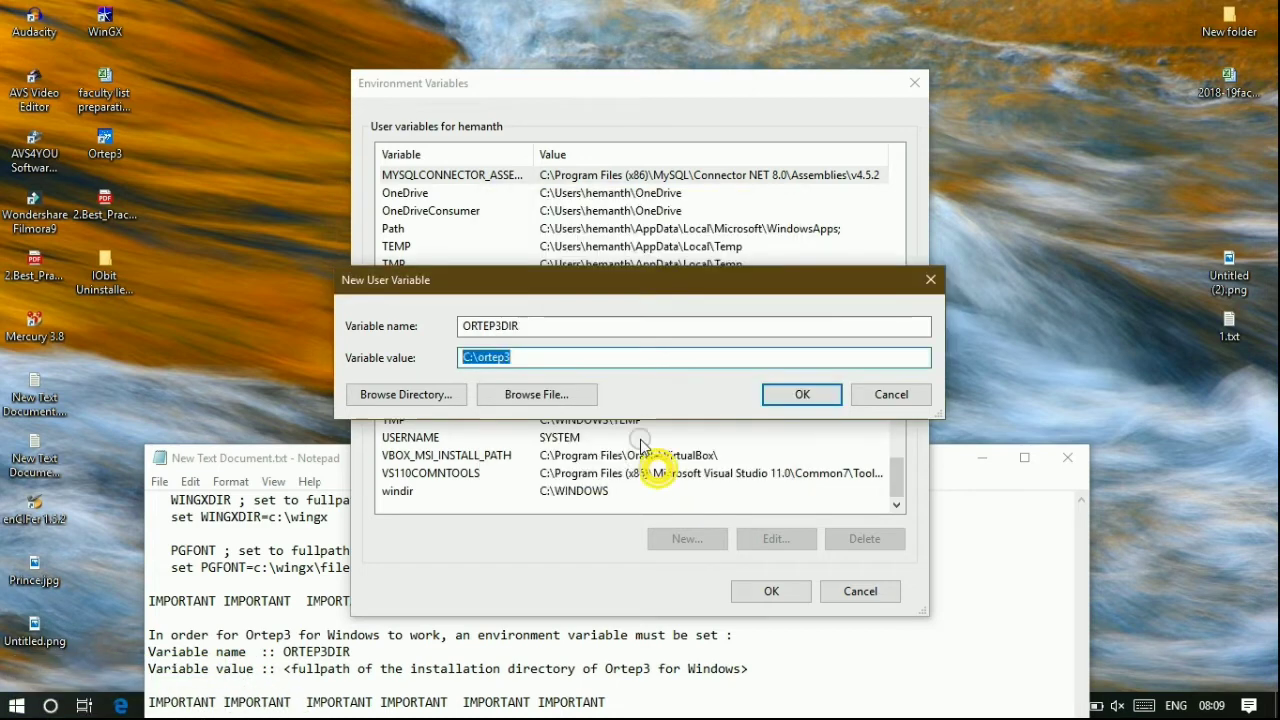
{"action": "left_click", "coordinate": [780, 396]}
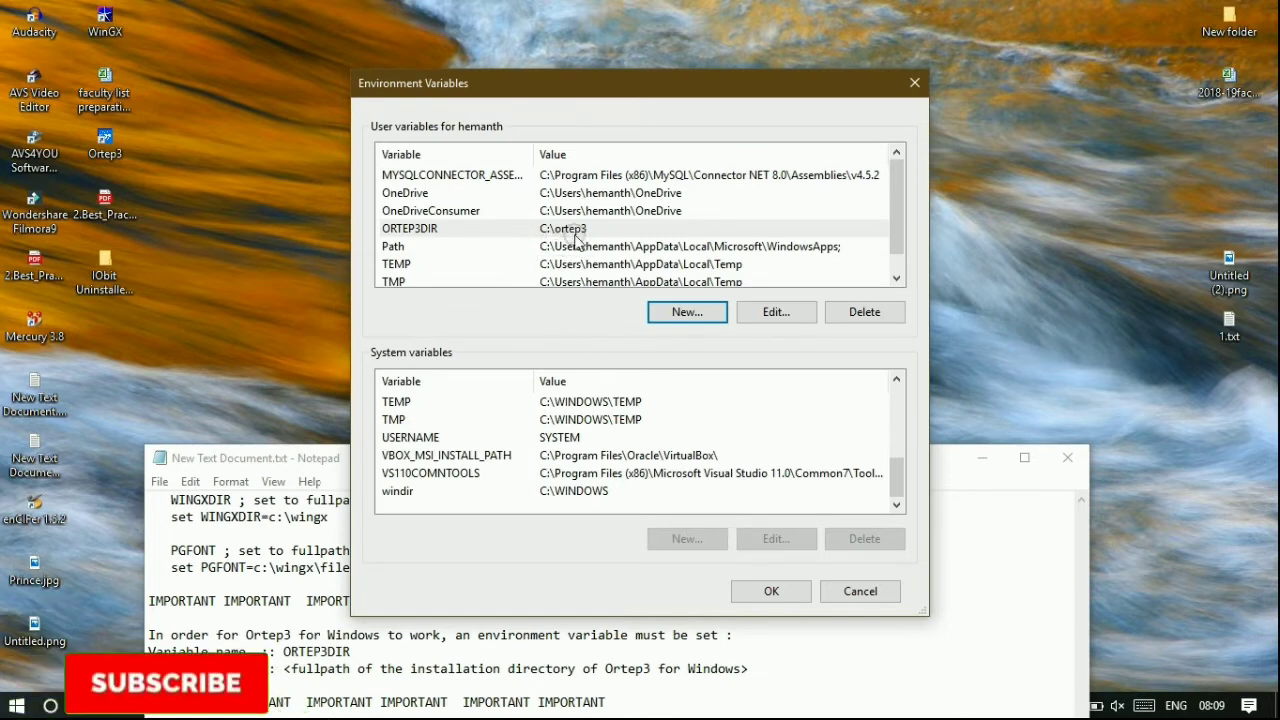
{"action": "left_click", "coordinate": [745, 590]}
- Start Ortep3, accept the Configure External Plugin Programs paths, and move the No Licence warning aside
{"action": "left_click", "coordinate": [981, 458]}
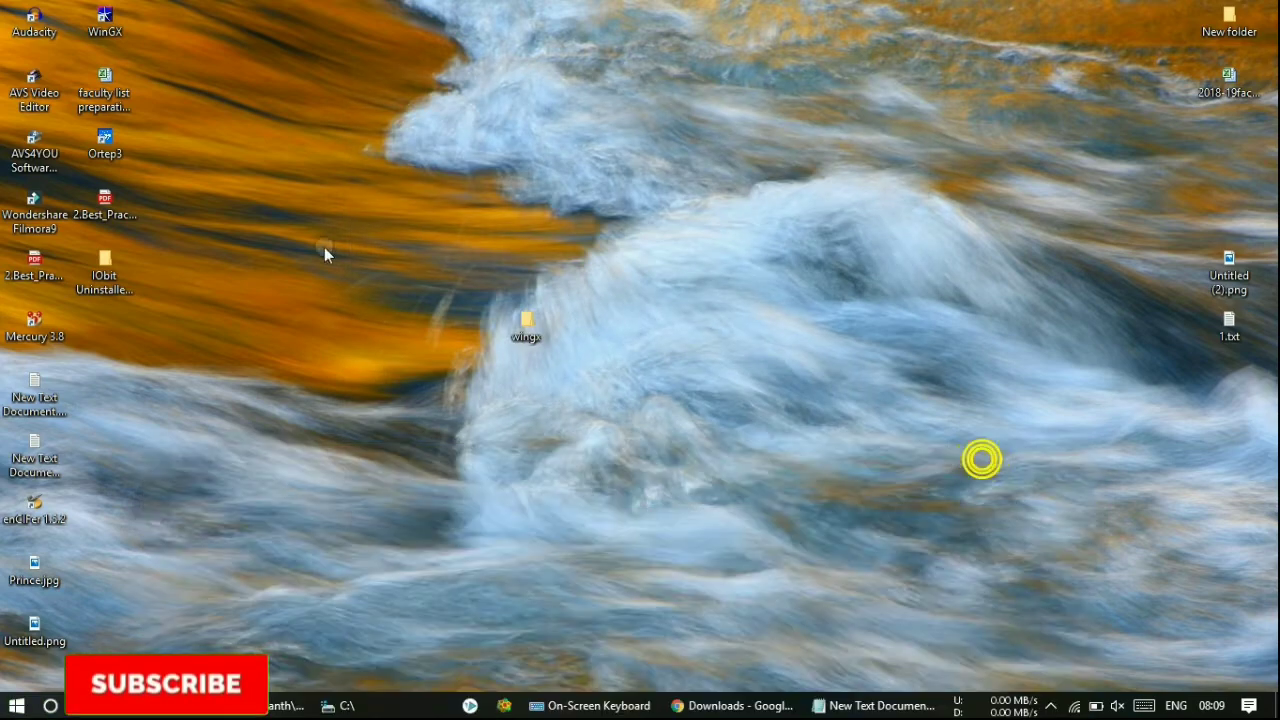
{"action": "left_click", "coordinate": [118, 153]}
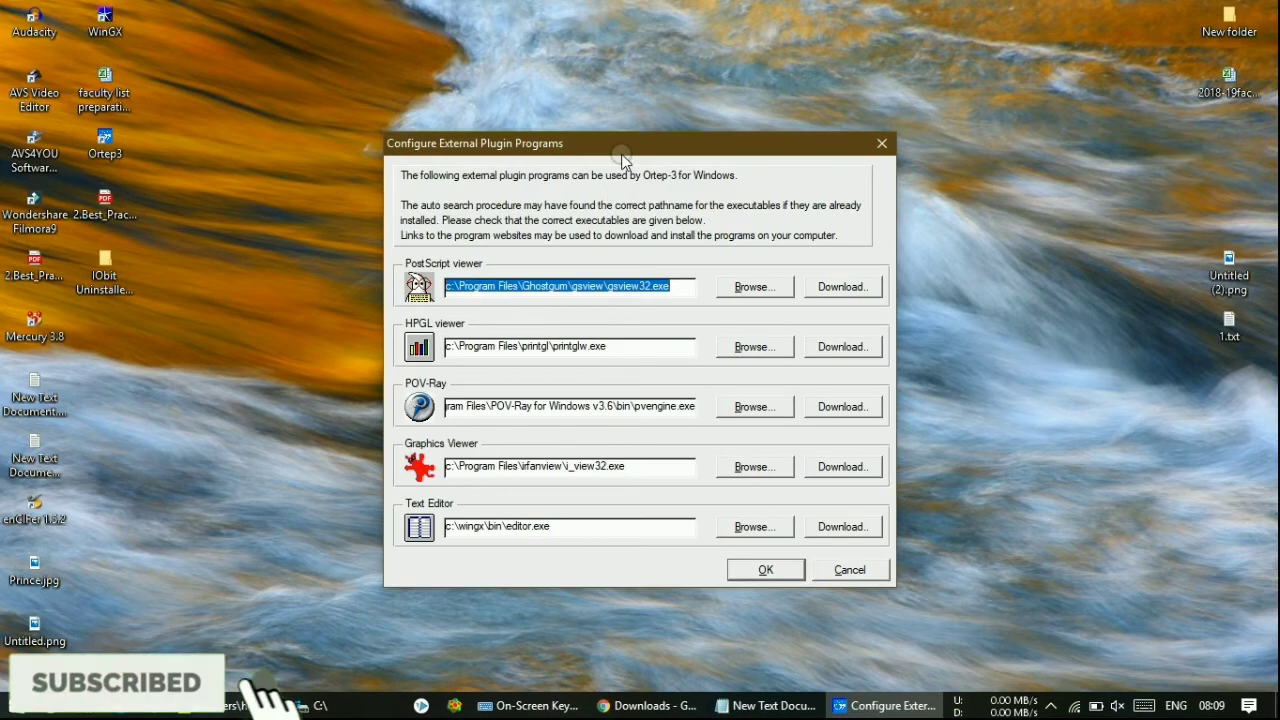
{"action": "left_click_drag", "start_coordinate": [621, 155], "coordinate": [500, 86]}
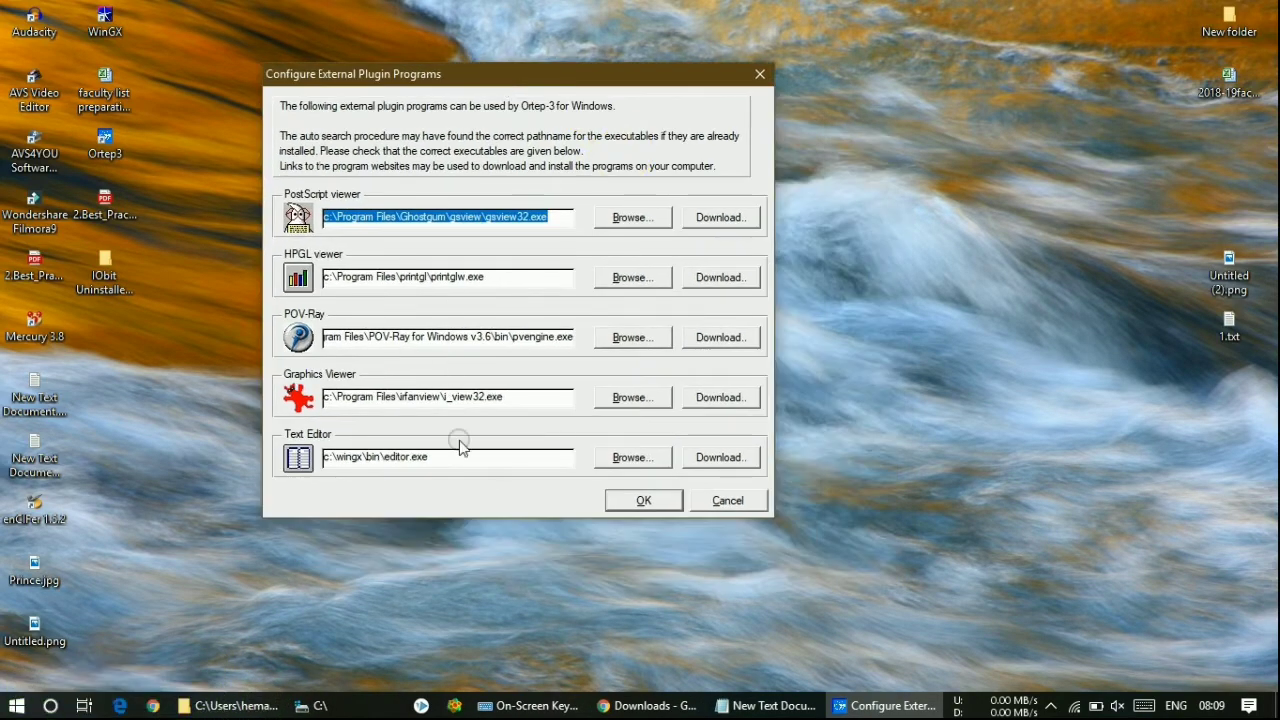
{"action": "left_click", "coordinate": [640, 500]}
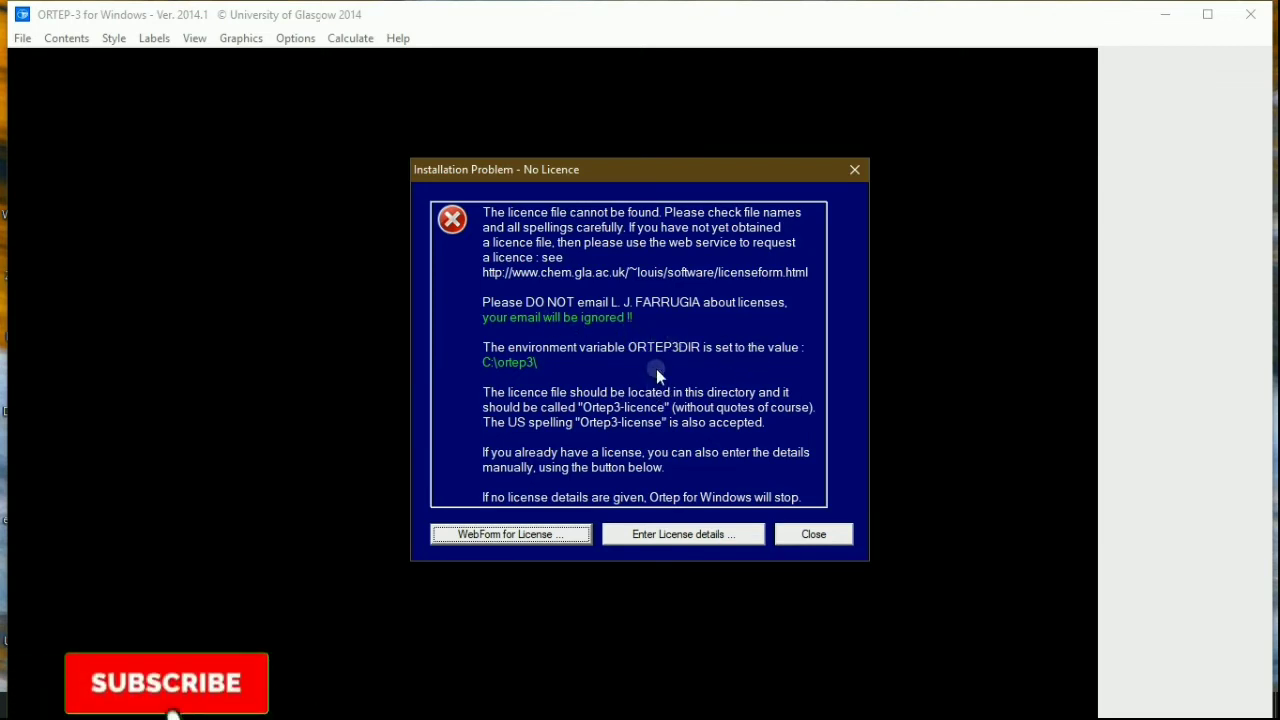
{"action": "left_click_drag", "start_coordinate": [674, 174], "coordinate": [616, 104]}
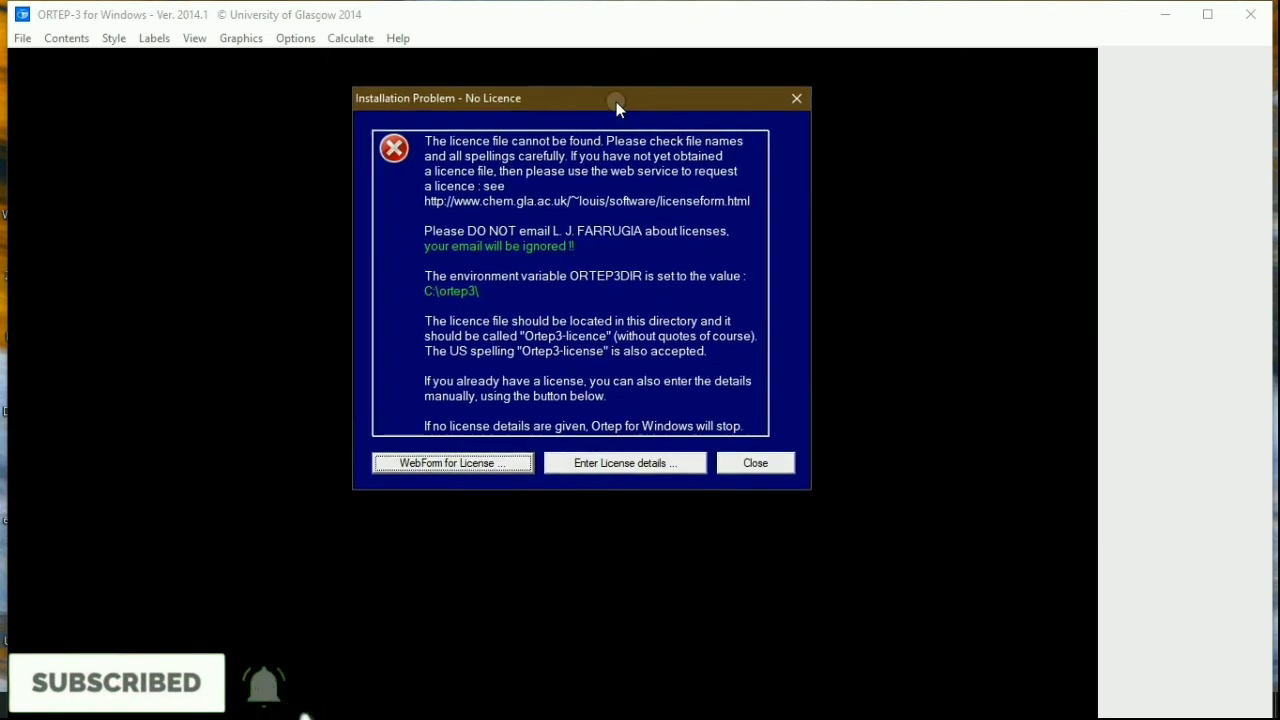
- Open the empty License details form and bring up the installation notes in Notepad
{"action": "left_click", "coordinate": [594, 464]}
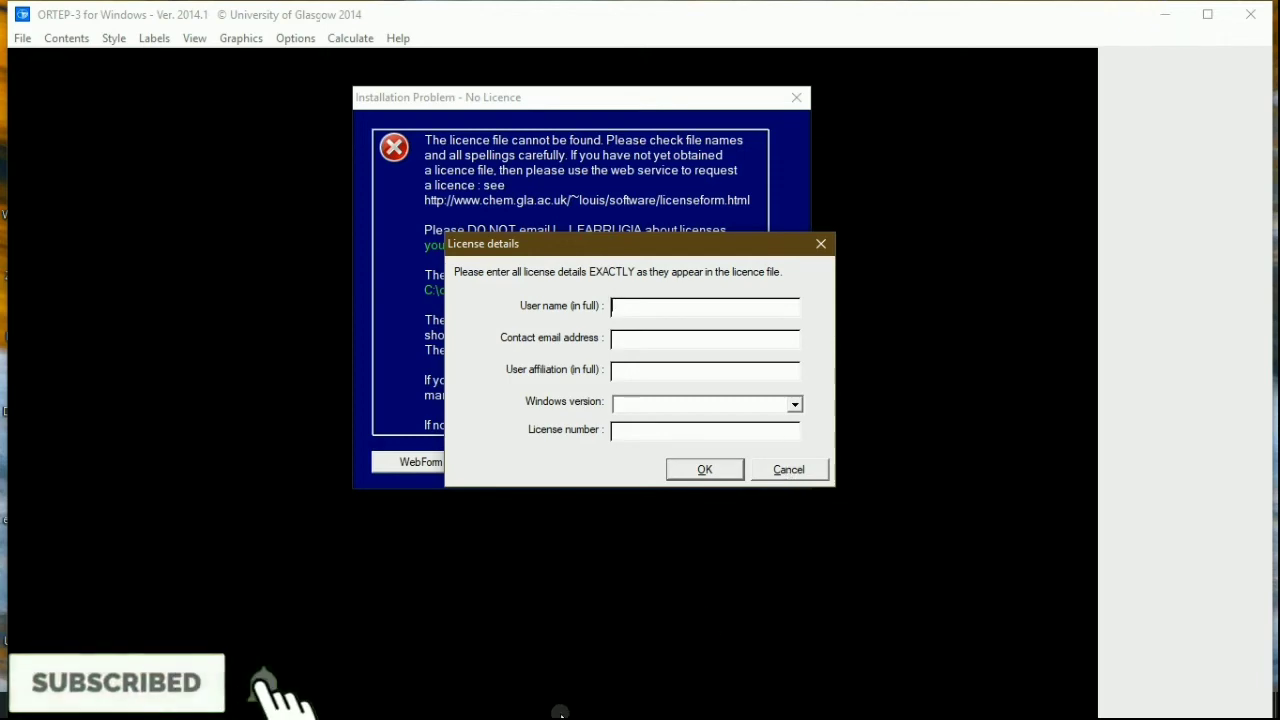
{"action": "left_click", "coordinate": [561, 713]}
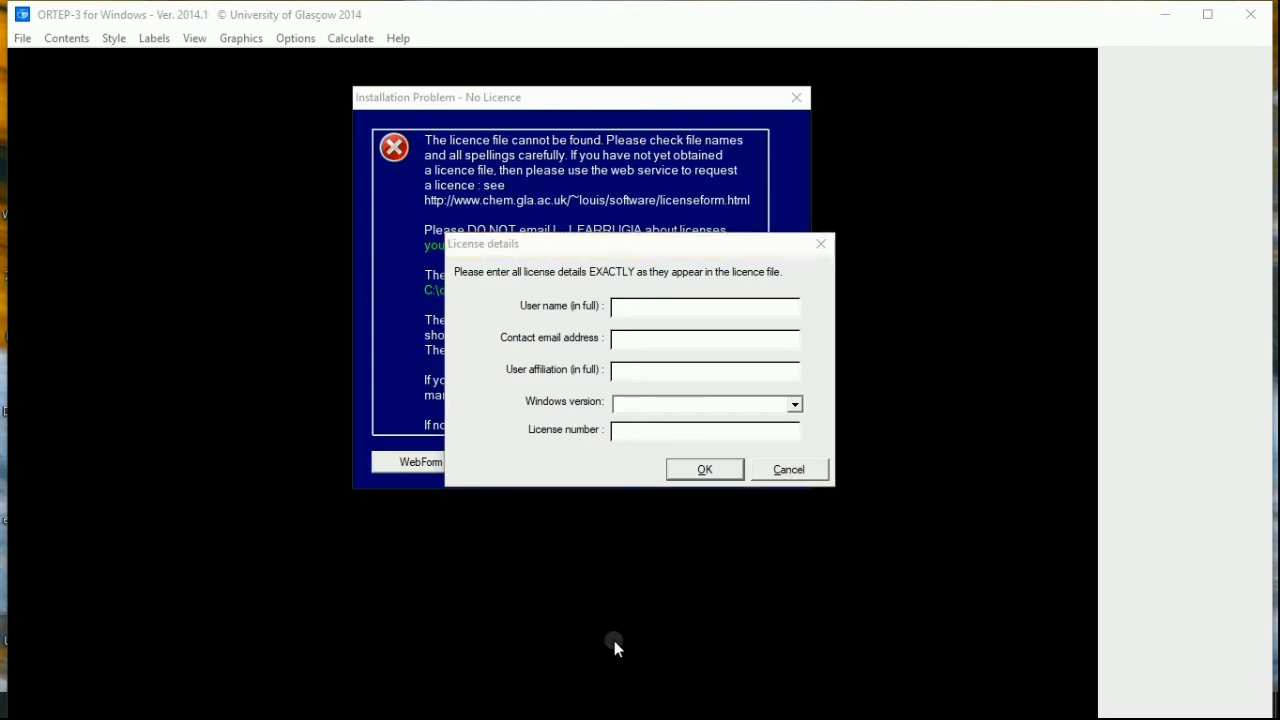
{"action": "left_click", "coordinate": [700, 703]}
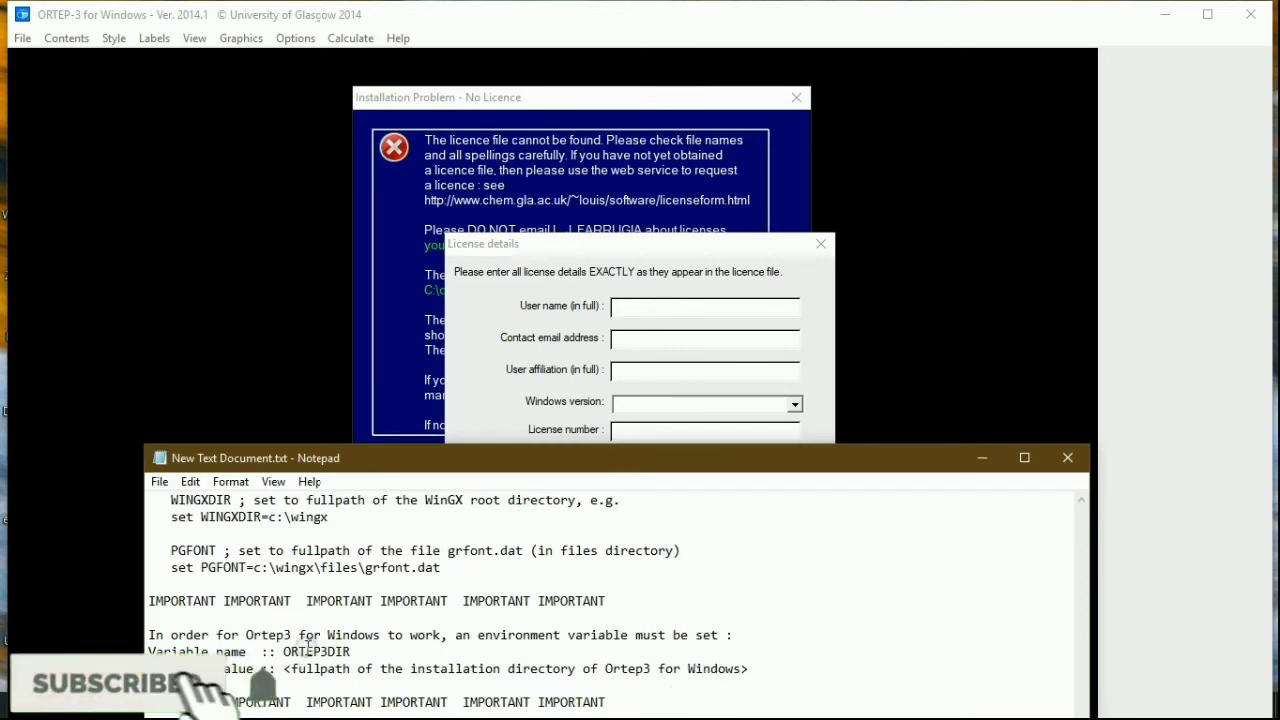
- Minimize the Notepad notes and open the Windows Start menu
{"action": "left_click", "coordinate": [932, 462]}
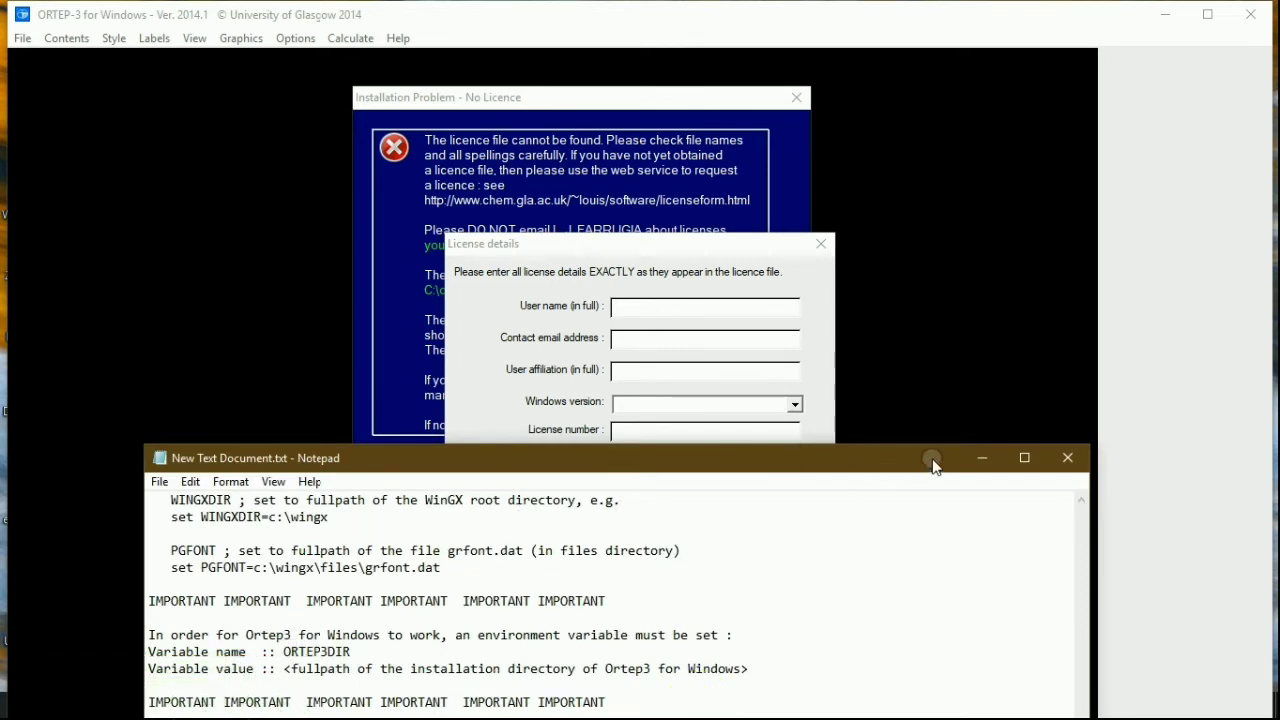
{"action": "left_click", "coordinate": [979, 458]}
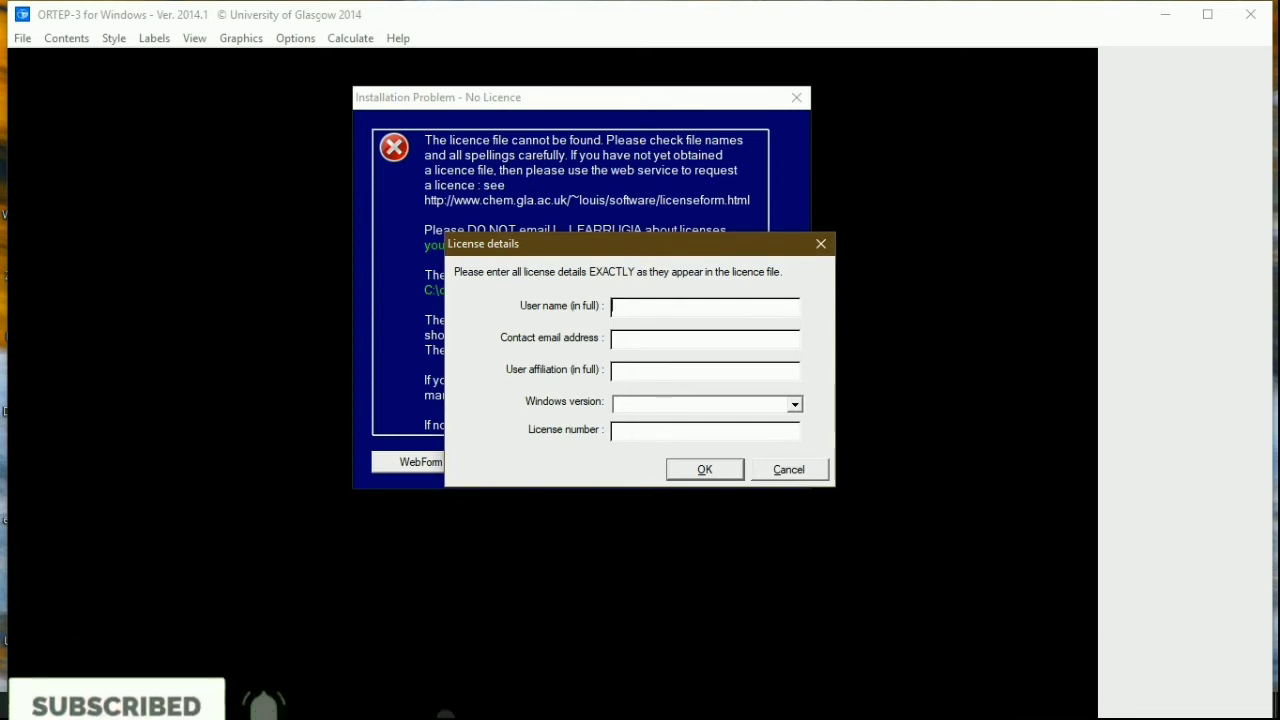
{"action": "key", "text": "super"}
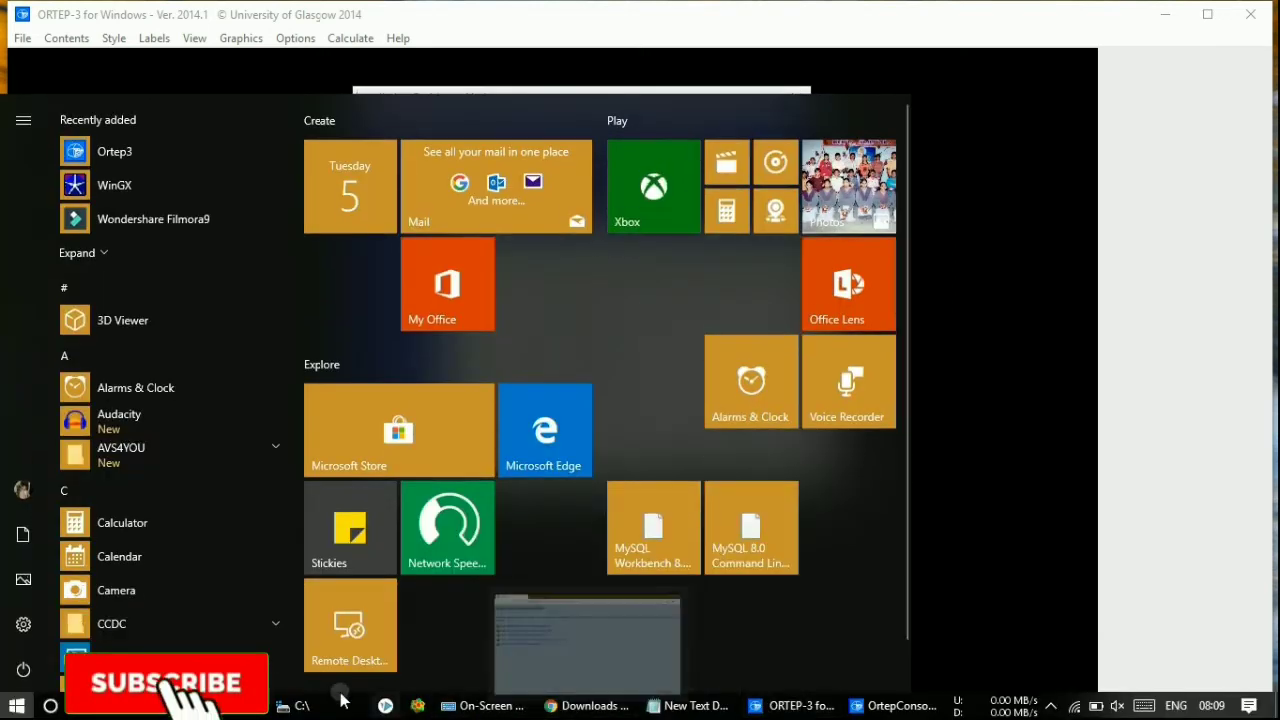
- In the wingx folder, open New Text Document.txt, then close it
{"action": "left_click", "coordinate": [340, 705]}
{"action": "double_click", "coordinate": [292, 263]}
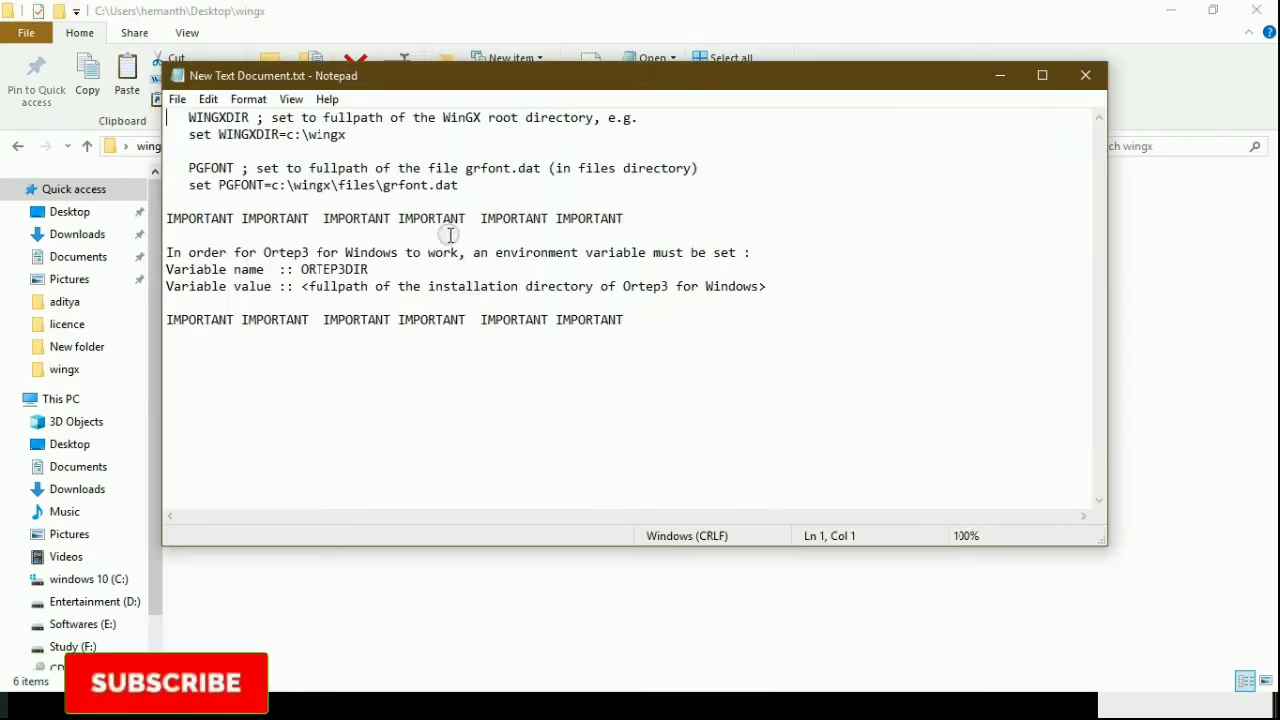
{"action": "left_click", "coordinate": [1085, 75]}
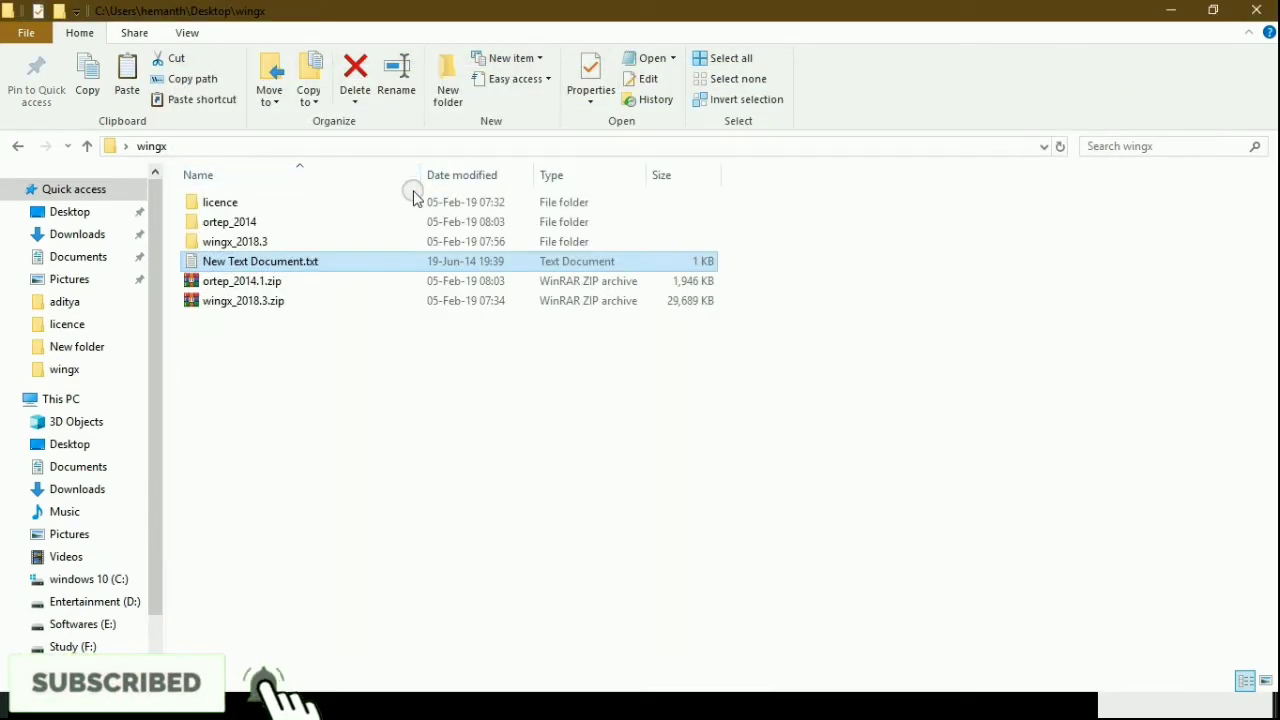
- Open the licence folder and open Ortep-licence.txt in Notepad
{"action": "left_click", "coordinate": [411, 202]}
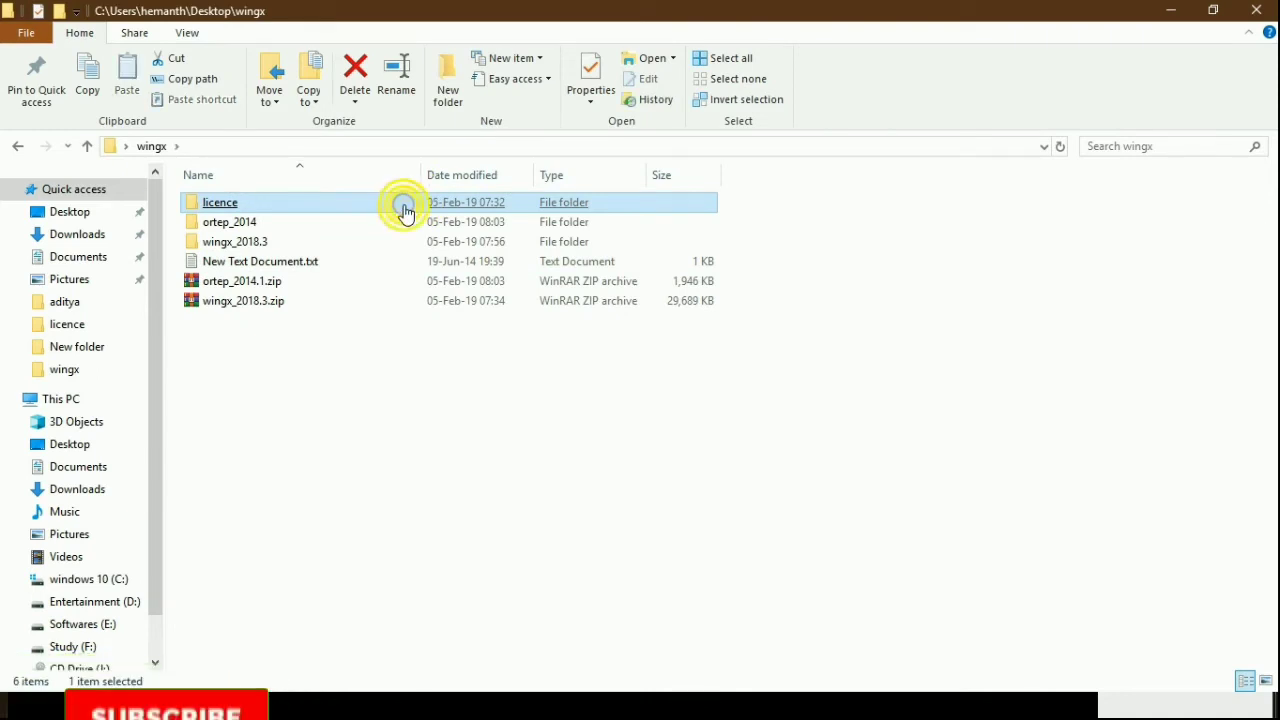
{"action": "double_click", "coordinate": [405, 205]}
{"action": "left_click", "coordinate": [370, 241]}
{"action": "double_click", "coordinate": [371, 205]}
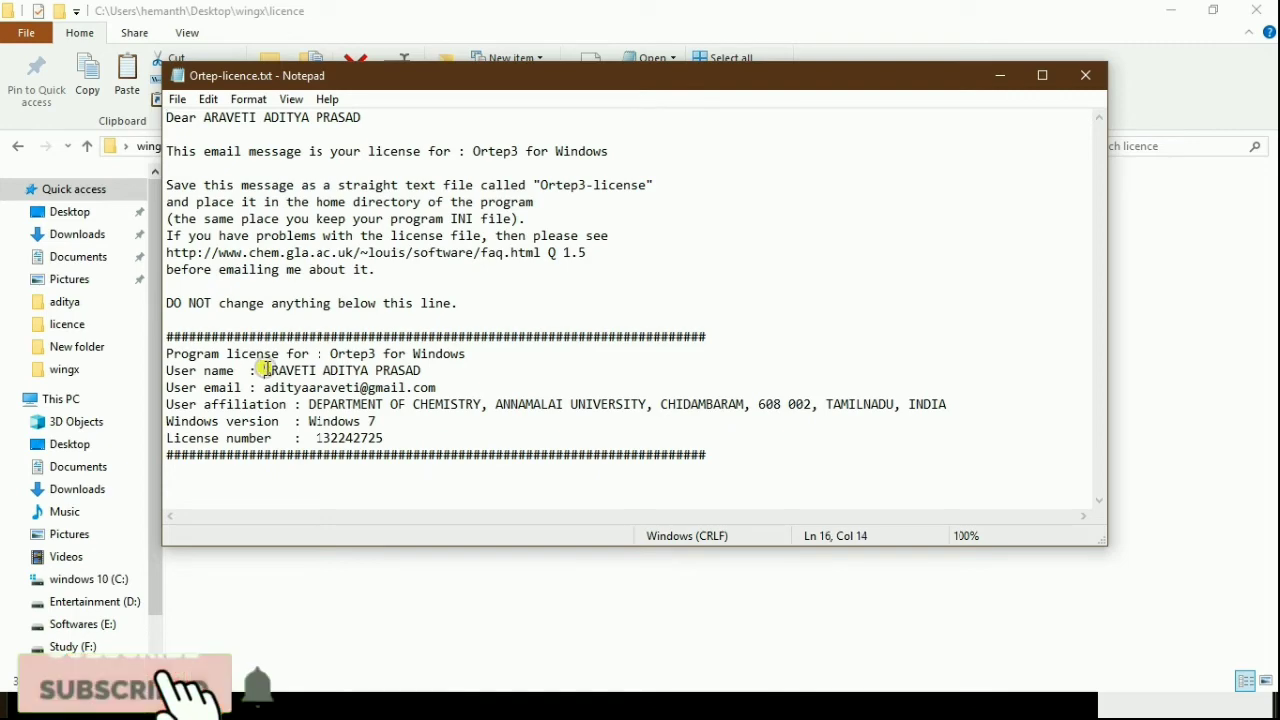
- Copy the licensee's user name and e-mail from the licence file into the form
{"action": "left_click_drag", "start_coordinate": [266, 369], "coordinate": [425, 371]}
{"action": "key", "text": "ctrl+c"}
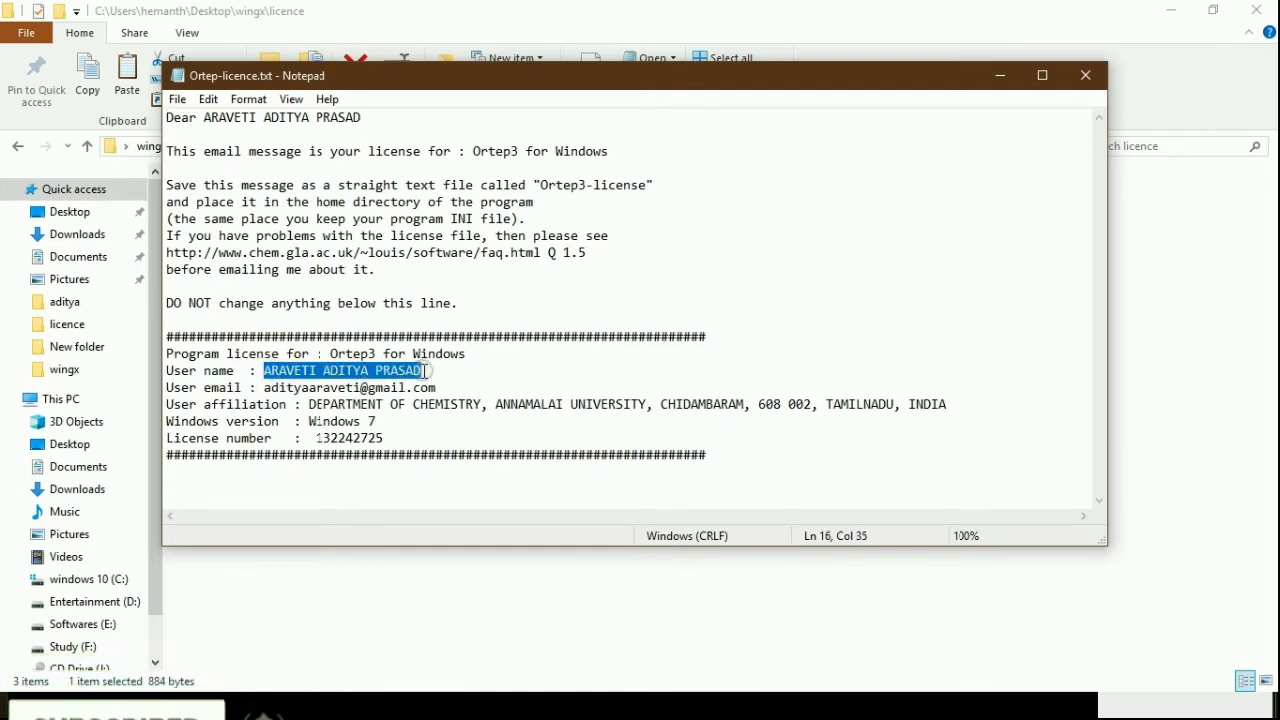
{"action": "left_click", "coordinate": [1170, 11]}
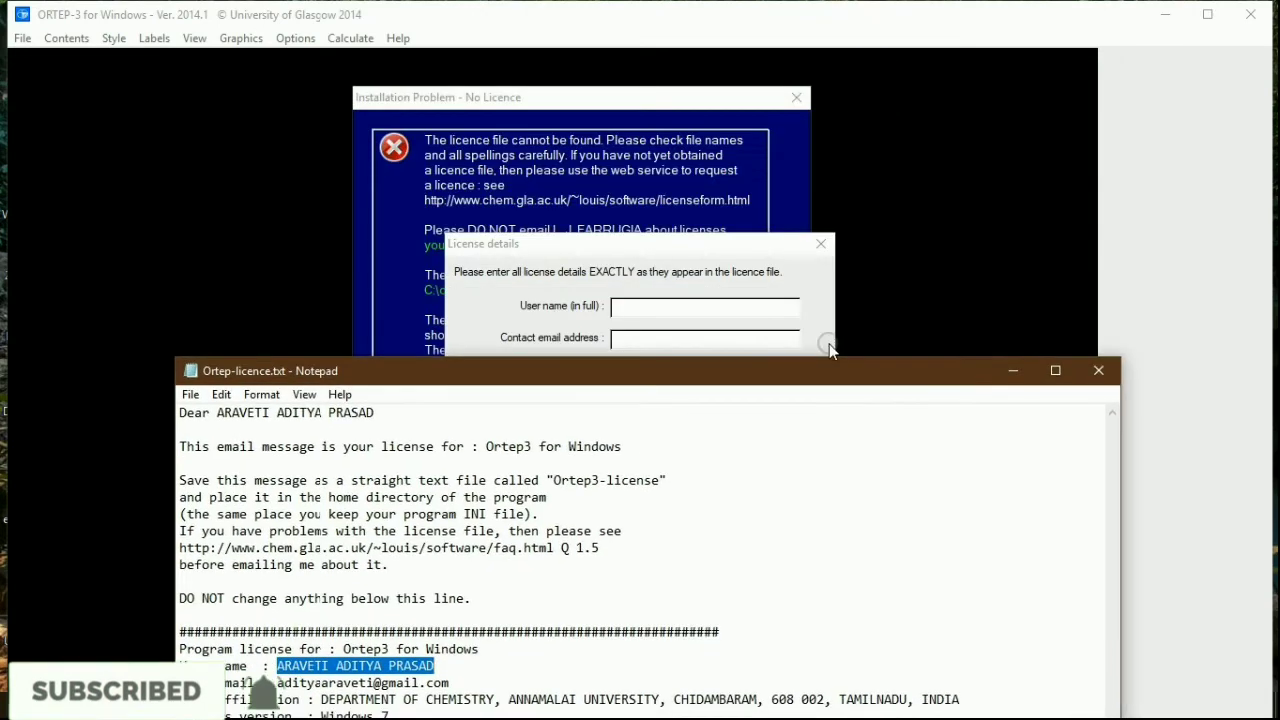
{"action": "left_click", "coordinate": [739, 311]}
{"action": "key", "text": "ctrl+v"}
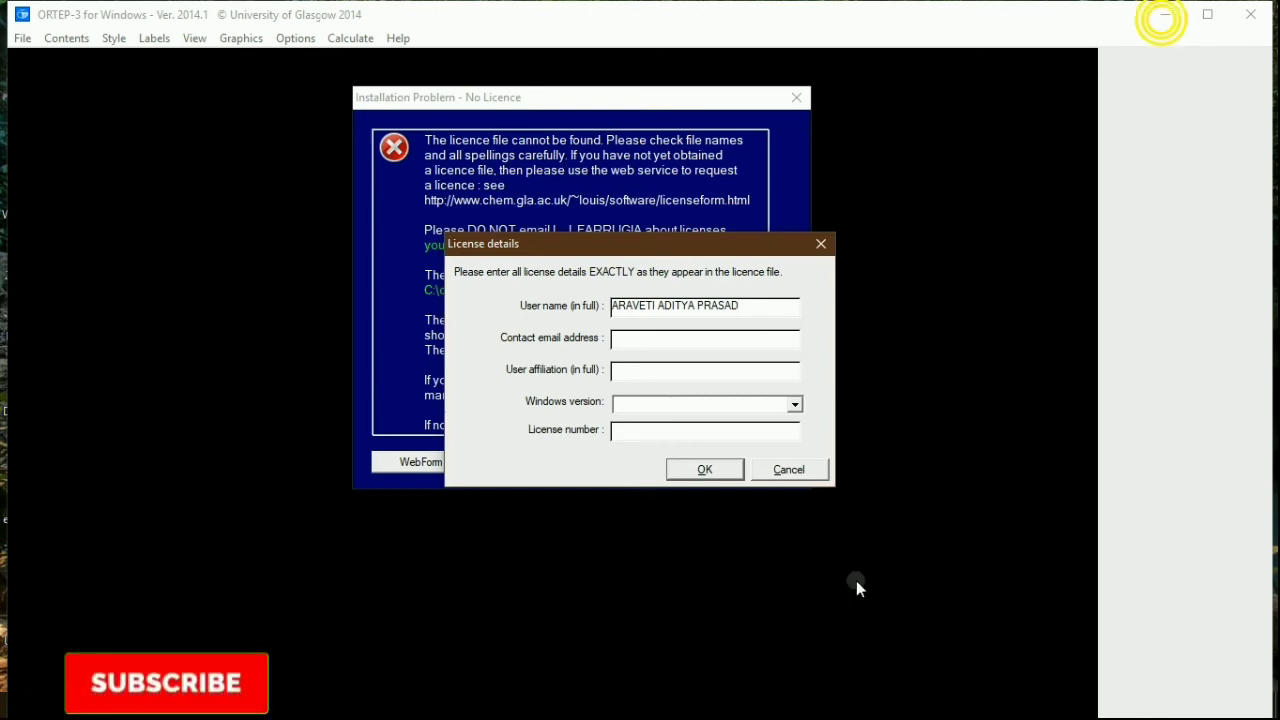
{"action": "left_click", "coordinate": [776, 690]}
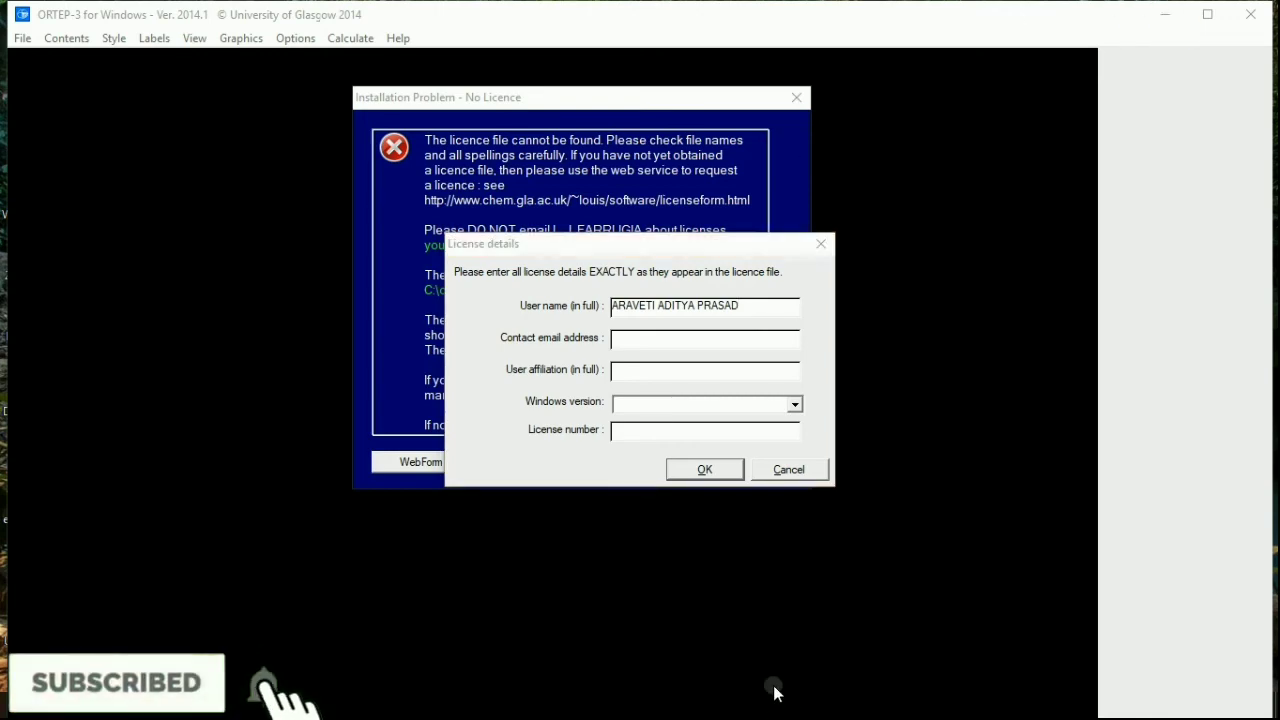
{"action": "left_click", "coordinate": [712, 704]}
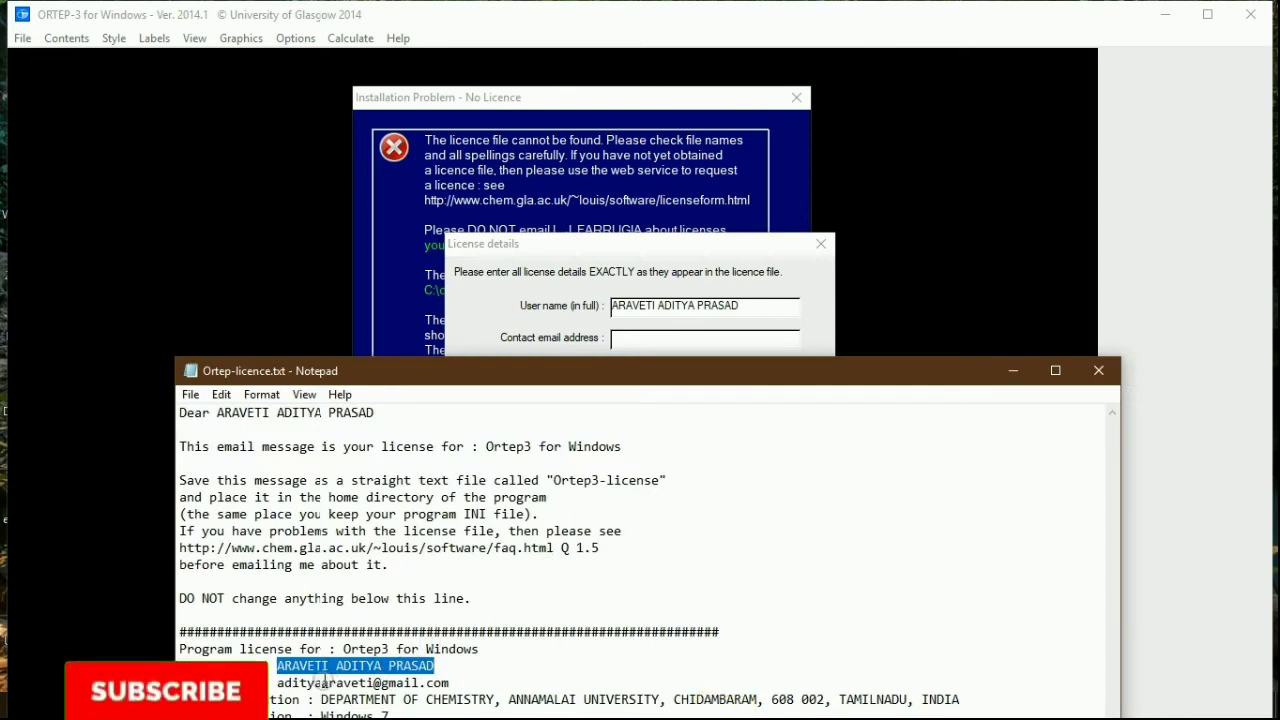
{"action": "left_click_drag", "start_coordinate": [279, 684], "coordinate": [451, 682]}
{"action": "key", "text": "ctrl+c"}
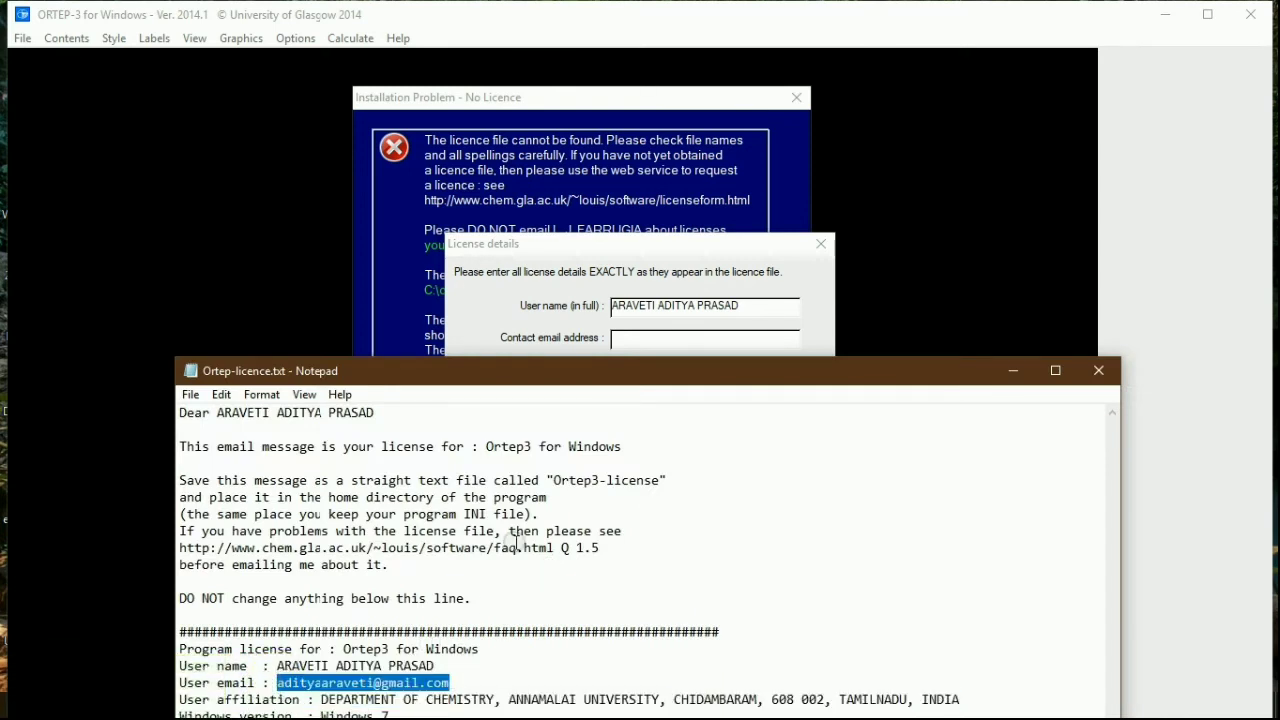
{"action": "left_click", "coordinate": [655, 333]}
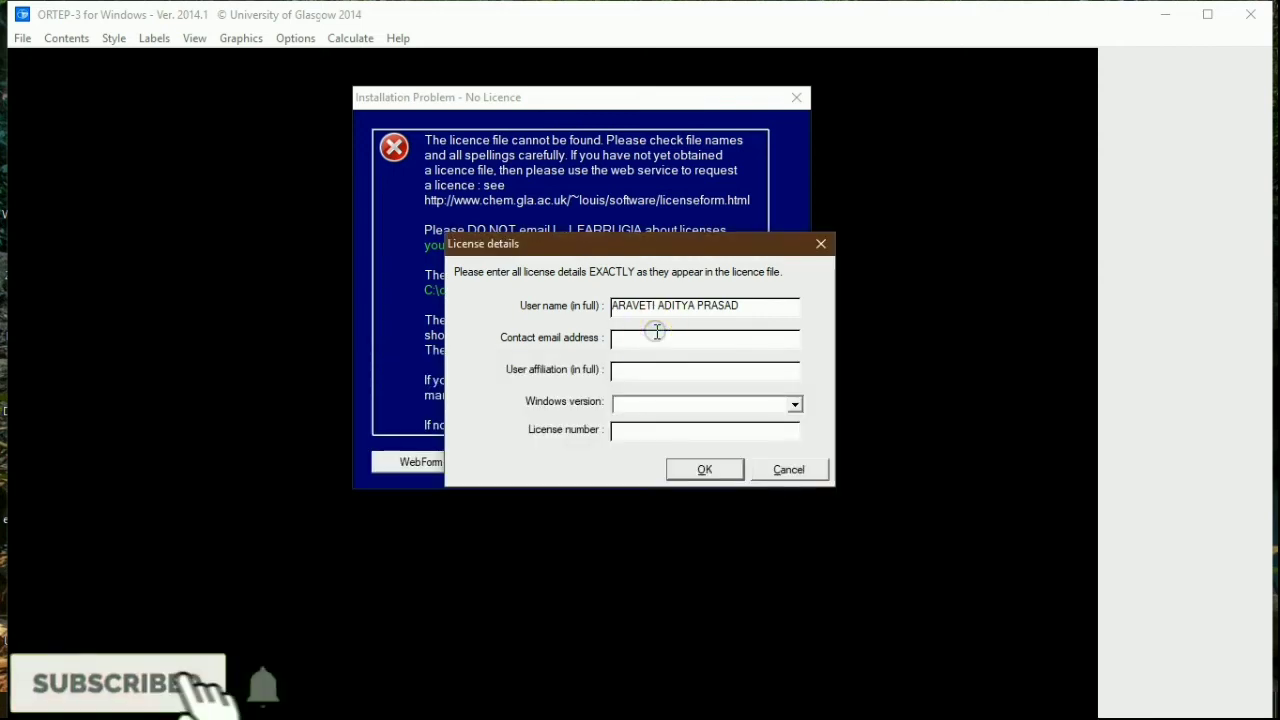
{"action": "key", "text": "ctrl+v"}
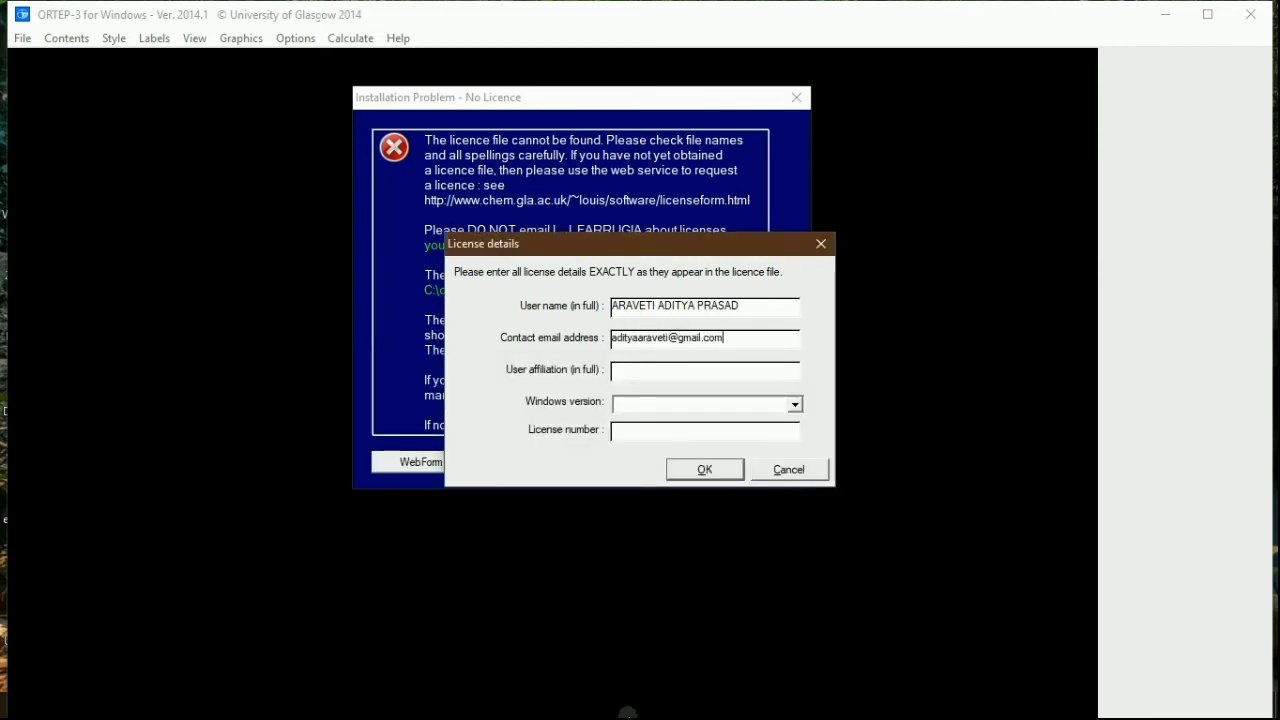
- Copy the affiliation and licence number from the licence file into their form fields
{"action": "left_click", "coordinate": [712, 704]}
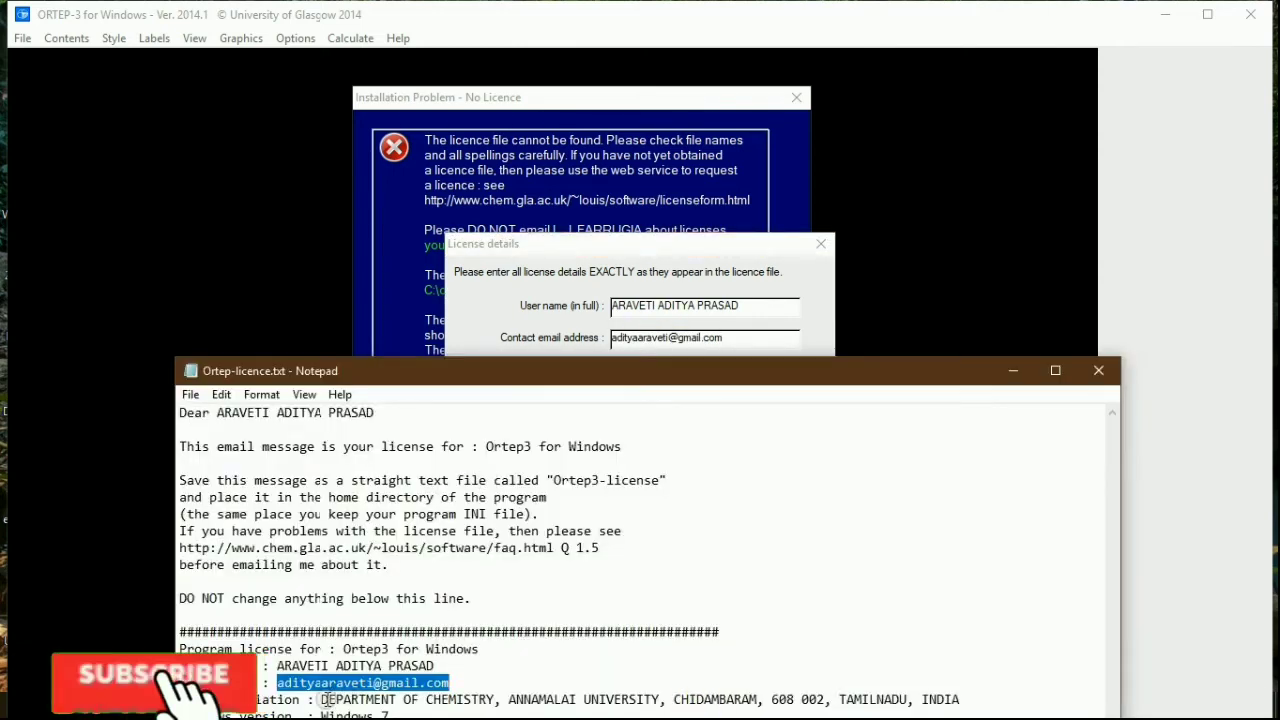
{"action": "left_click_drag", "start_coordinate": [323, 699], "coordinate": [942, 692]}
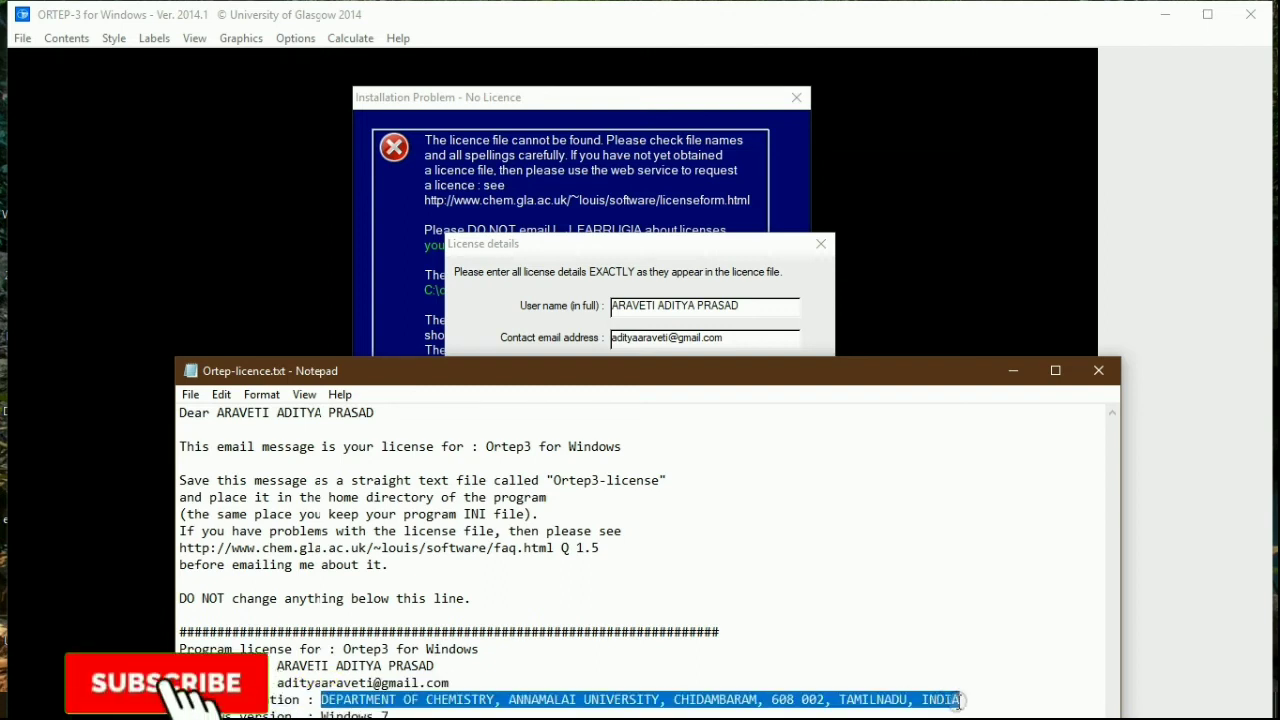
{"action": "left_click", "coordinate": [590, 315]}
{"action": "left_click", "coordinate": [668, 372]}
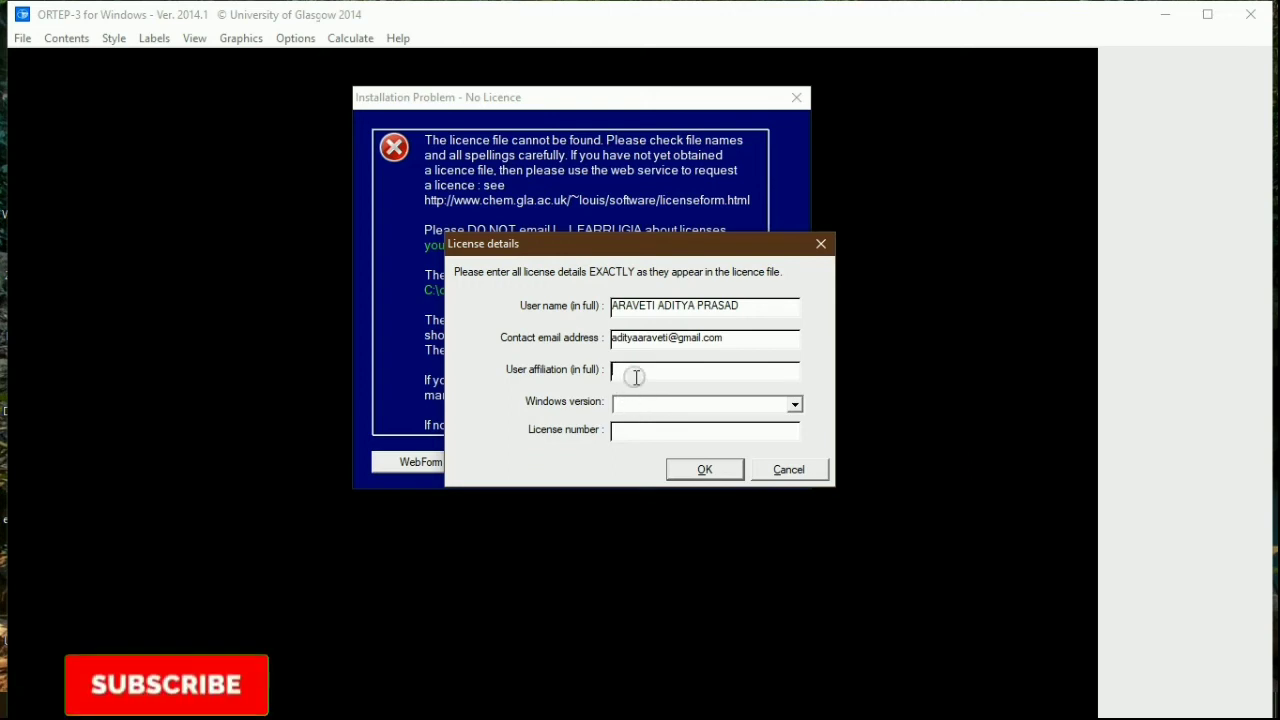
{"action": "key", "text": "ctrl+v"}
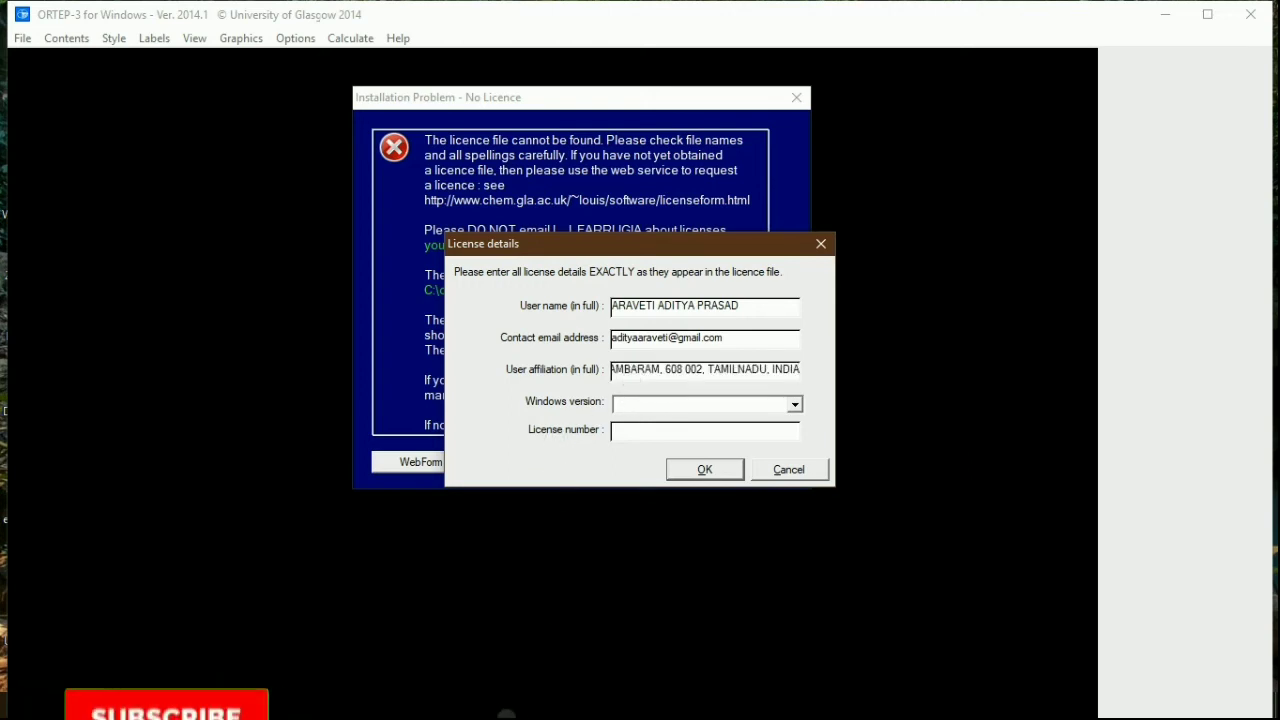
{"action": "left_click", "coordinate": [506, 714]}
{"action": "left_click_drag", "start_coordinate": [508, 383], "coordinate": [487, 331]}
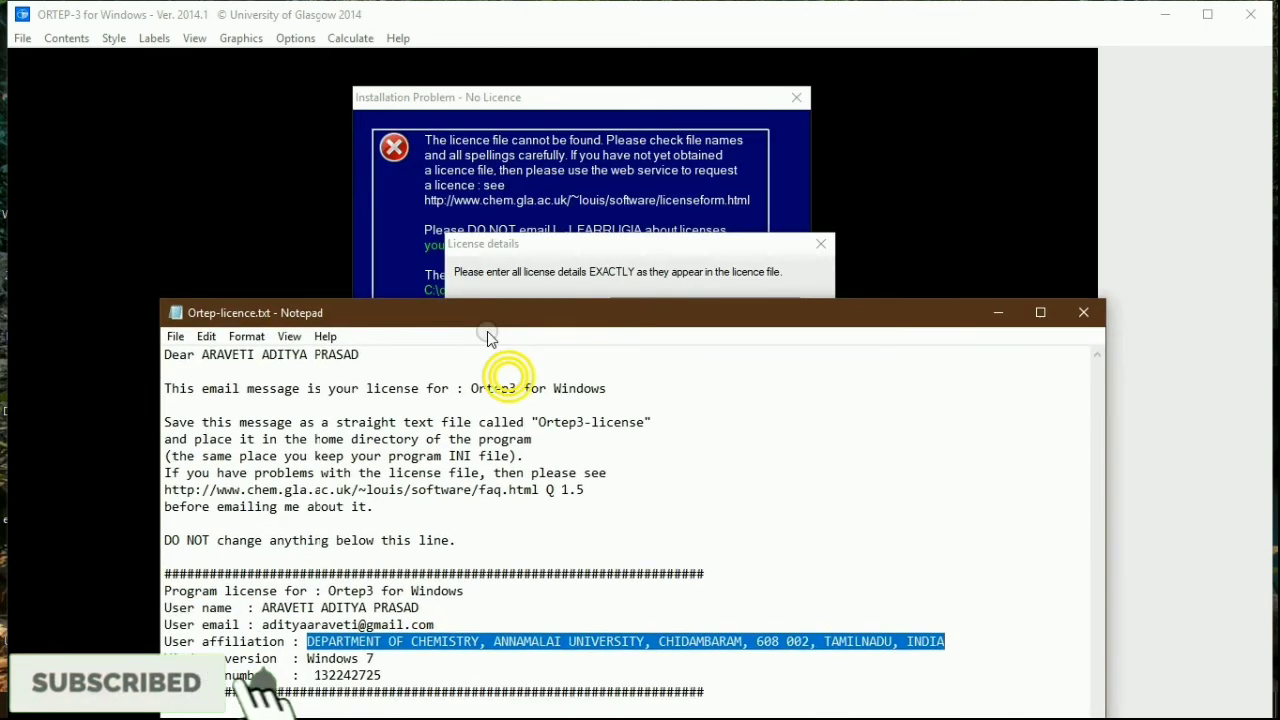
{"action": "left_click_drag", "start_coordinate": [315, 675], "coordinate": [386, 674]}
{"action": "key", "text": "ctrl+c"}
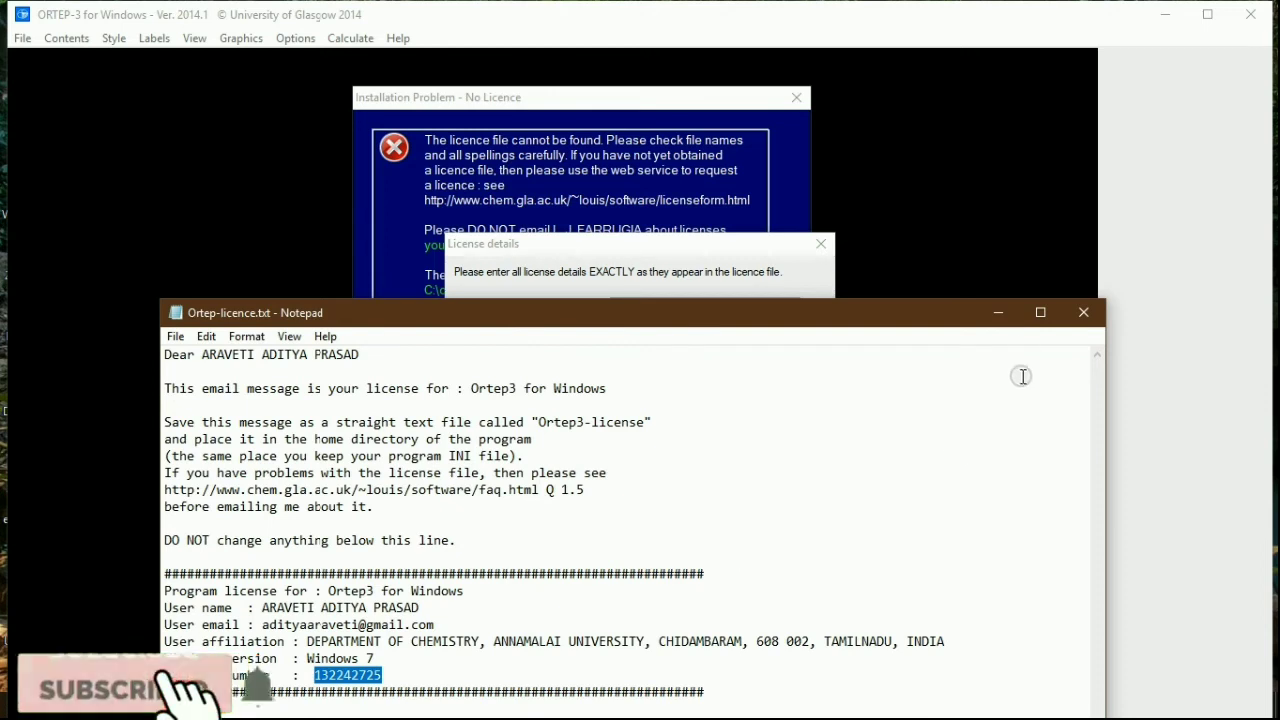
{"action": "left_click", "coordinate": [998, 313]}
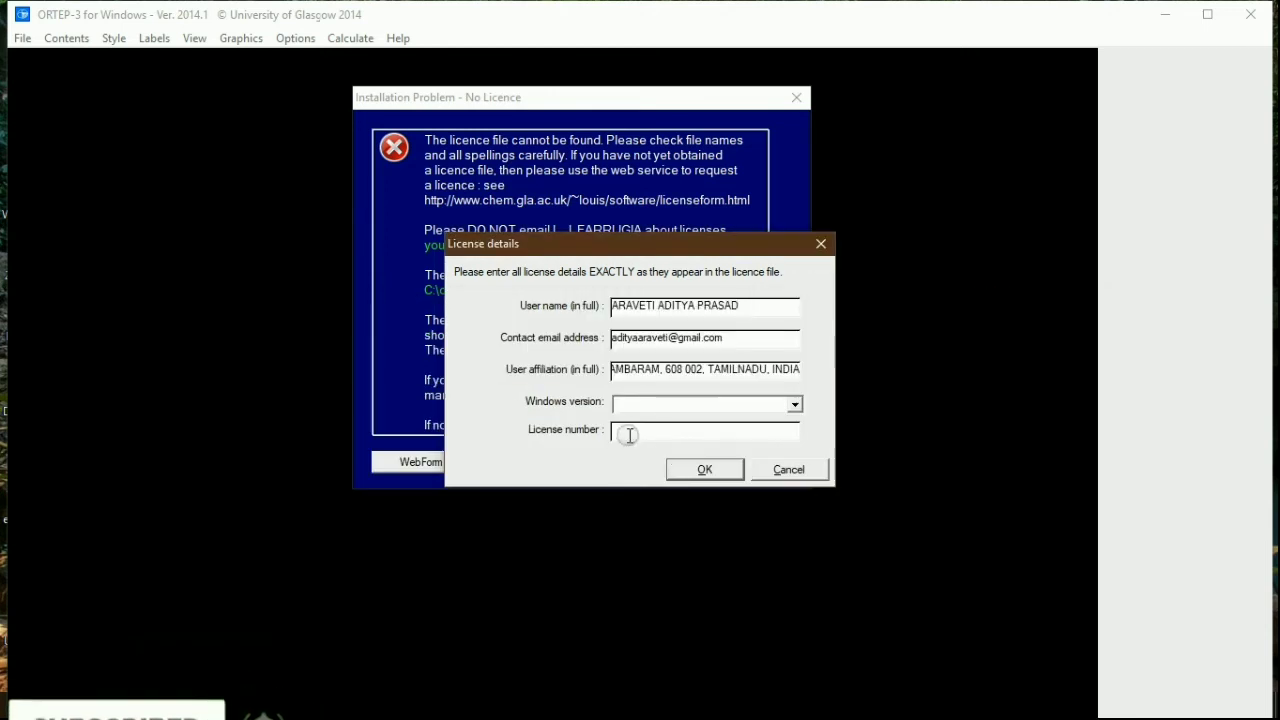
{"action": "left_click", "coordinate": [623, 430]}
{"action": "key", "text": "ctrl+v"}
- Choose Windows 7 as the Windows version and submit the licence form
{"action": "left_click", "coordinate": [650, 410]}
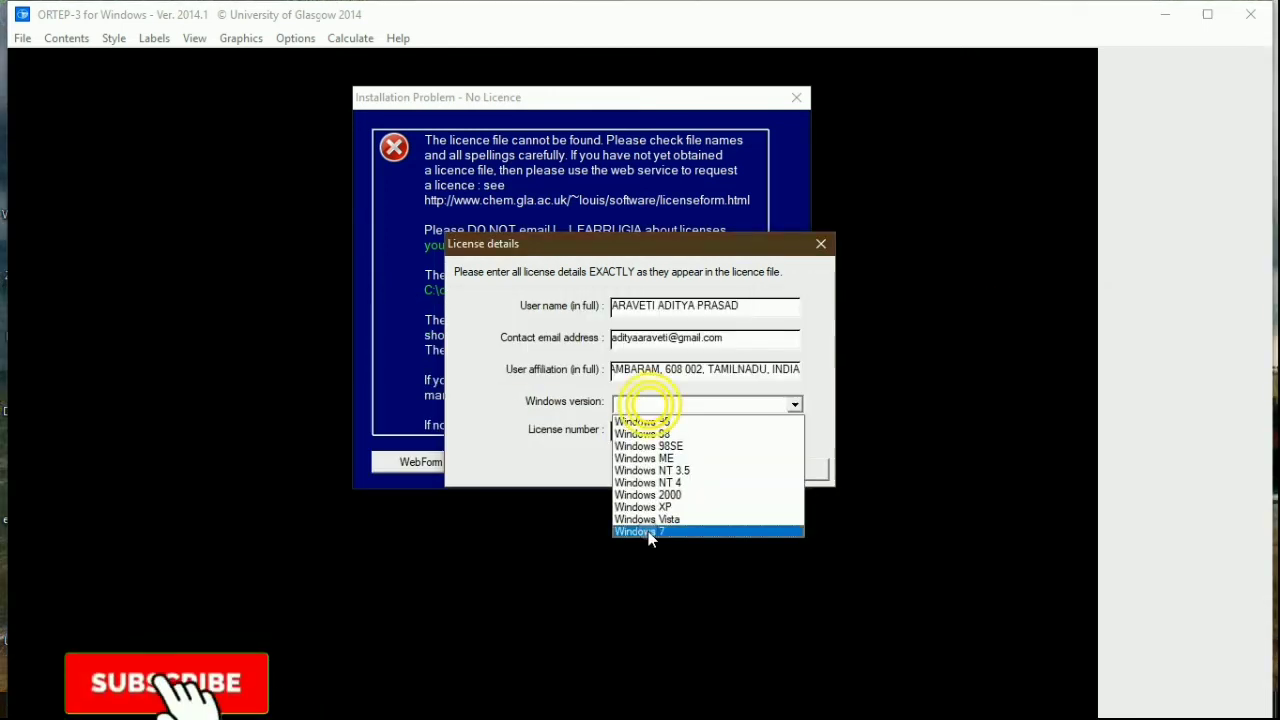
{"action": "left_click", "coordinate": [650, 531]}
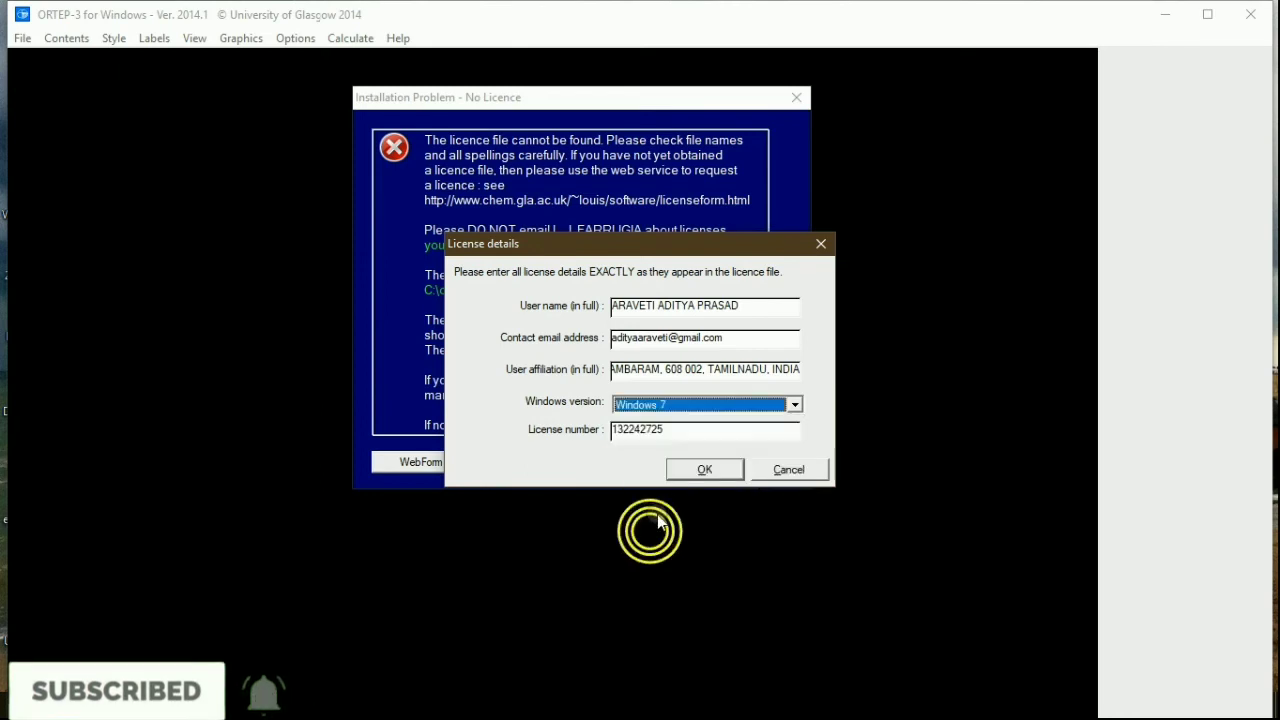
{"action": "left_click", "coordinate": [700, 470]}
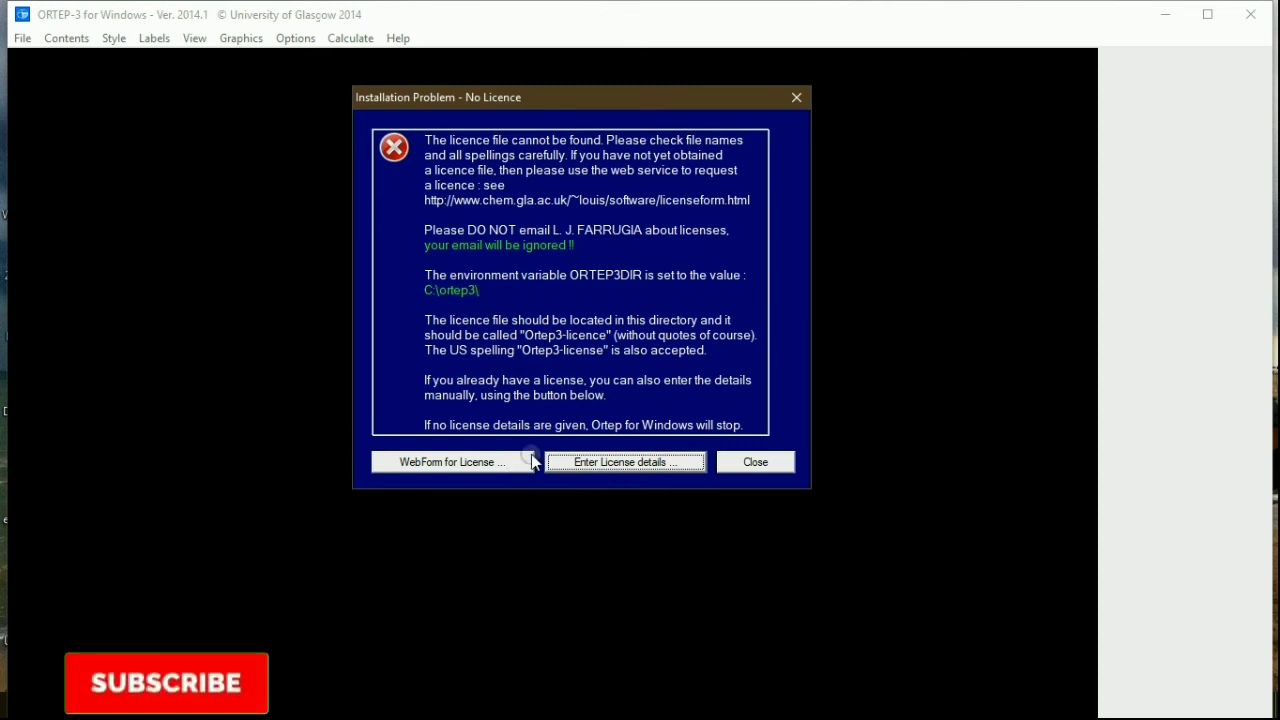
- Close the No Licence warning, maximize ORTEP-3, browse the File menu, then close it
{"action": "left_click", "coordinate": [752, 461]}
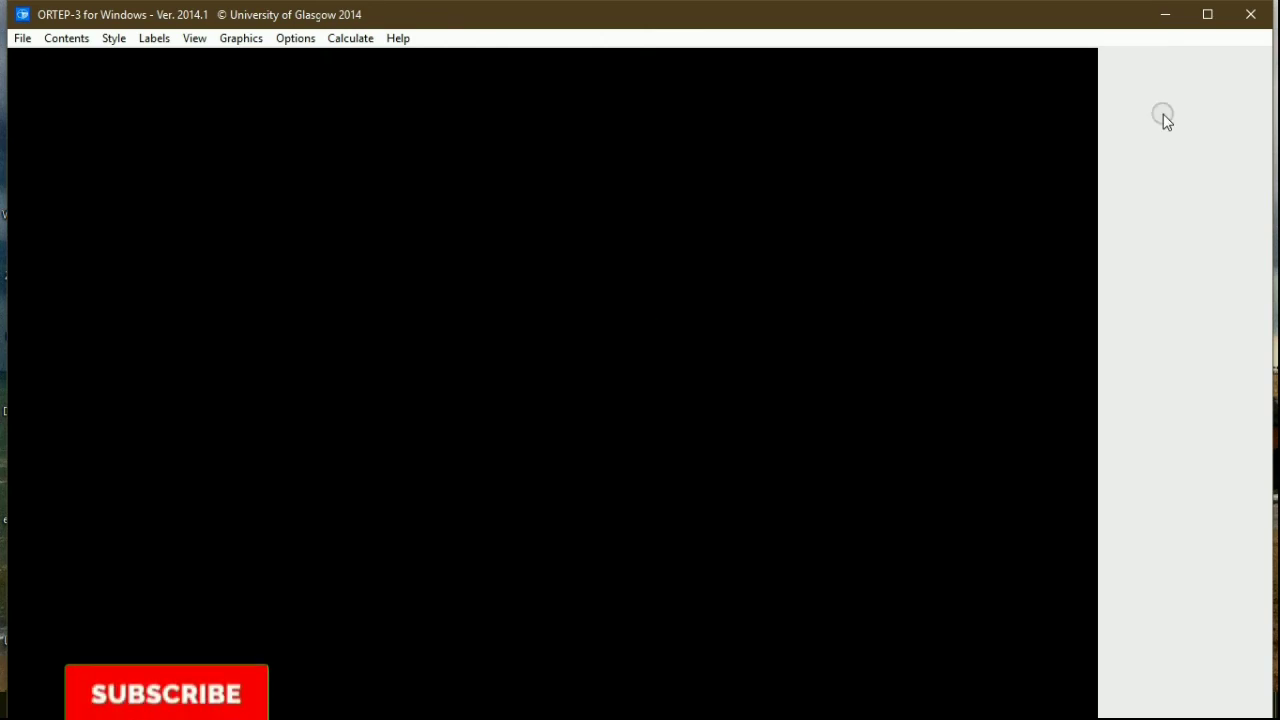
{"action": "left_click", "coordinate": [1208, 22]}
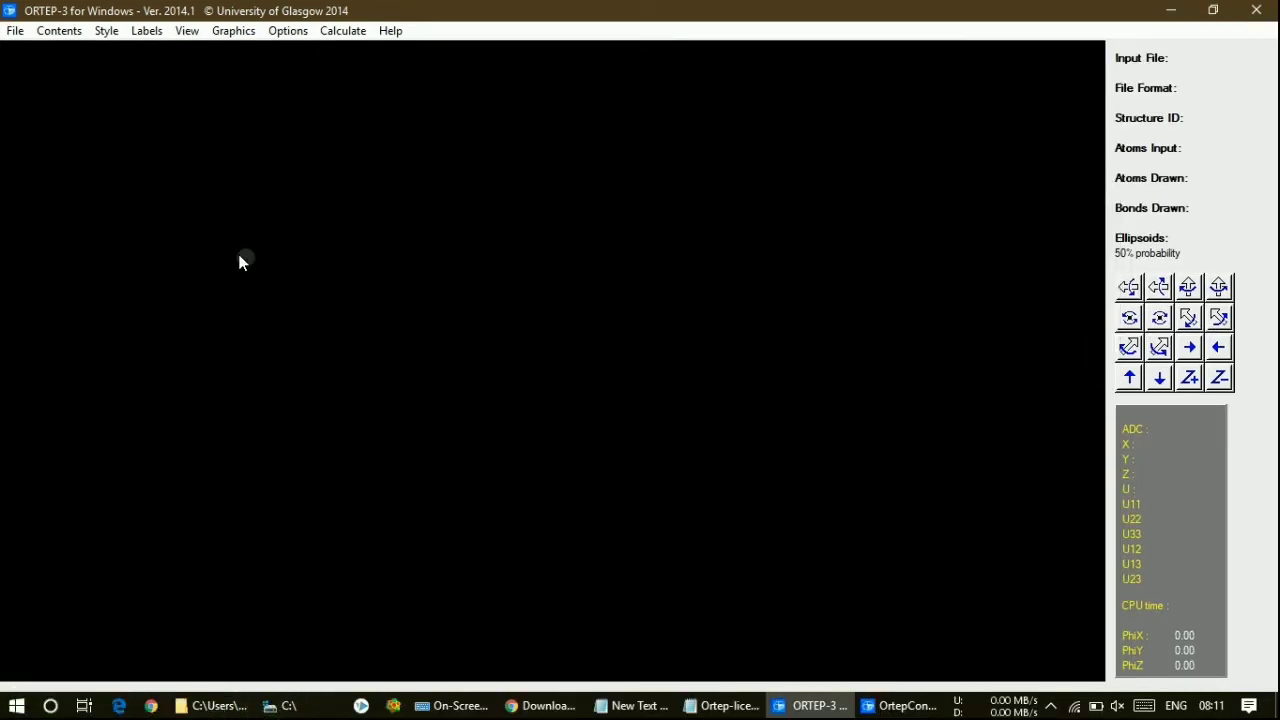
{"action": "left_click", "coordinate": [17, 31]}
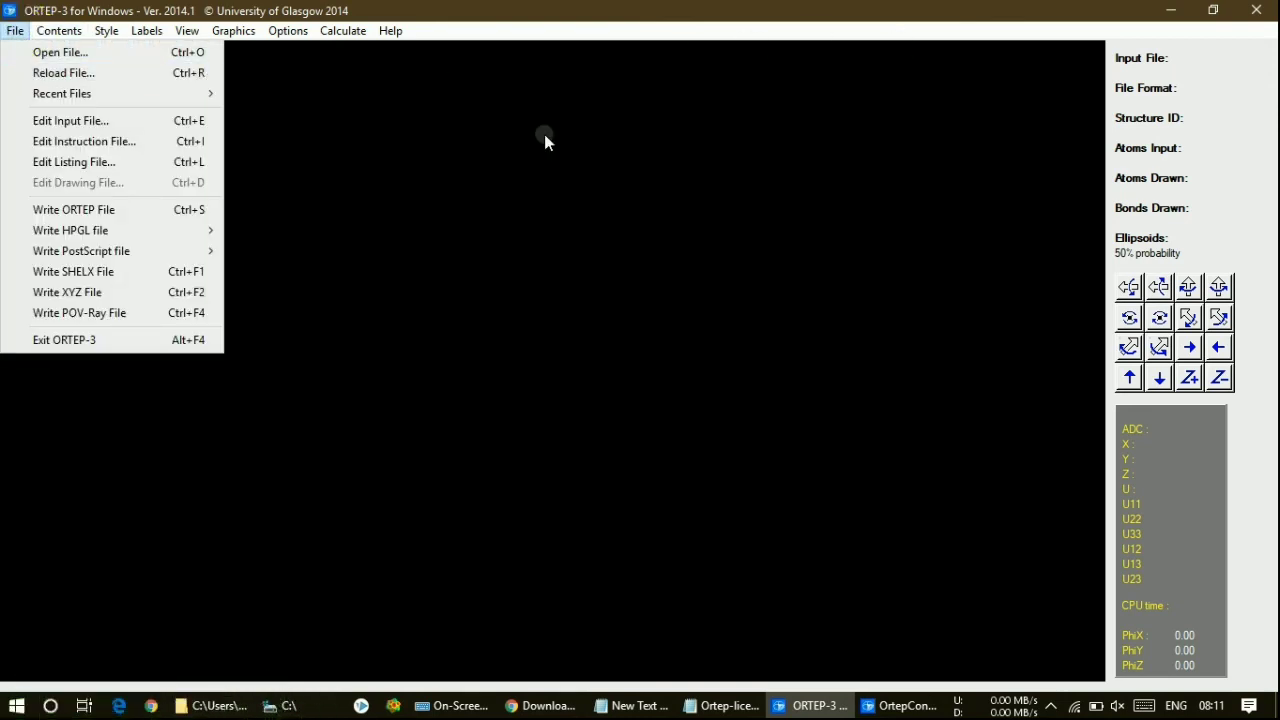
{"action": "mouse_move", "coordinate": [235, 30]}
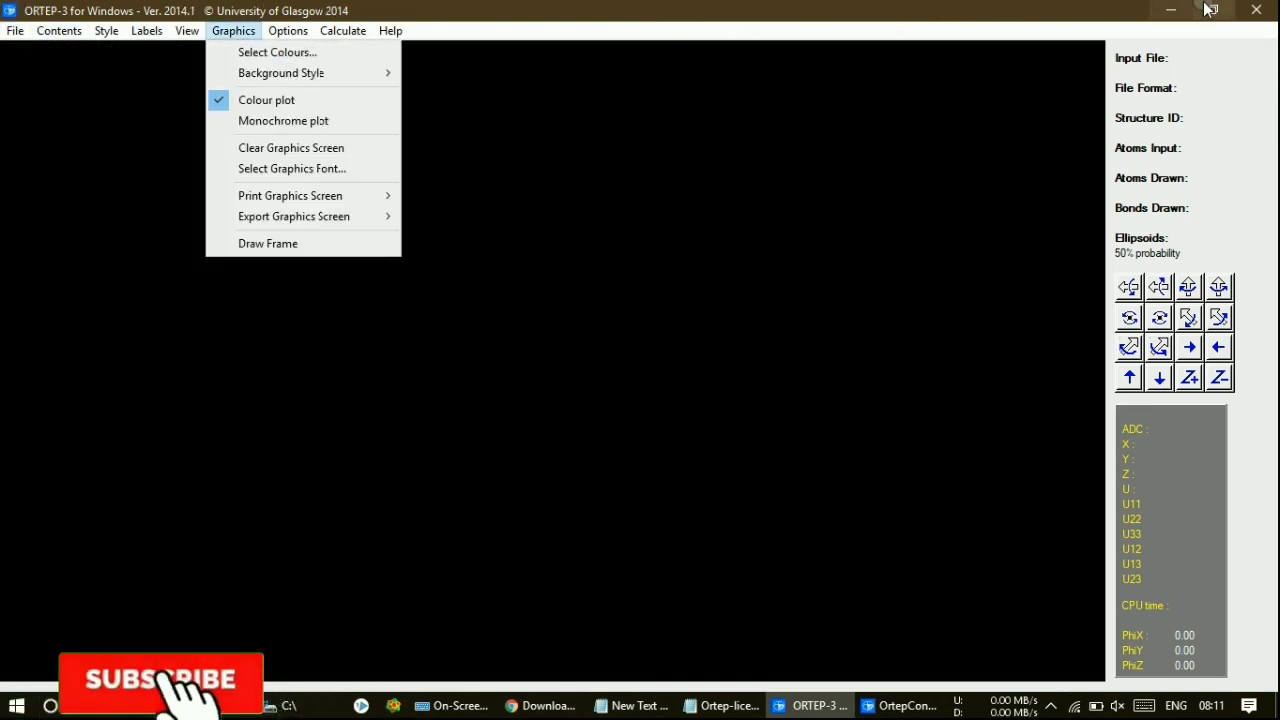
{"action": "left_click", "coordinate": [1240, 14]}
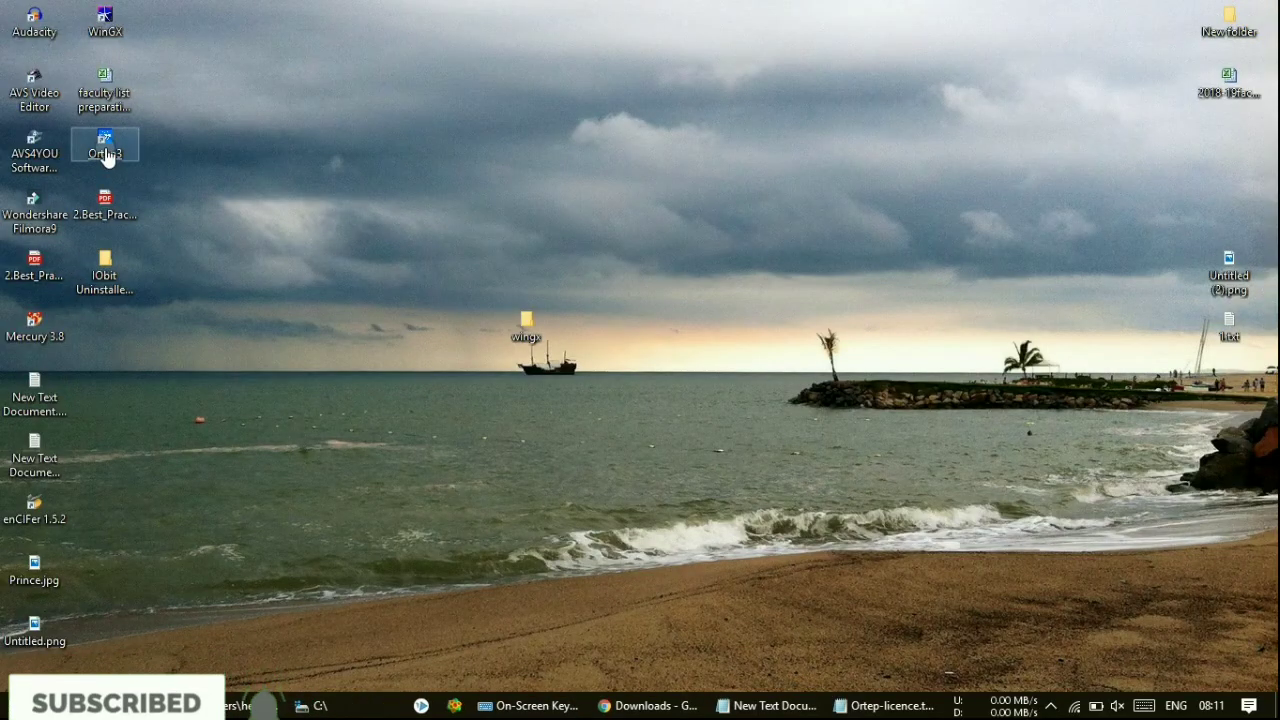
- Relaunch Ortep3 from the desktop shortcut, maximize it, then close it again
{"action": "left_click", "coordinate": [104, 147]}
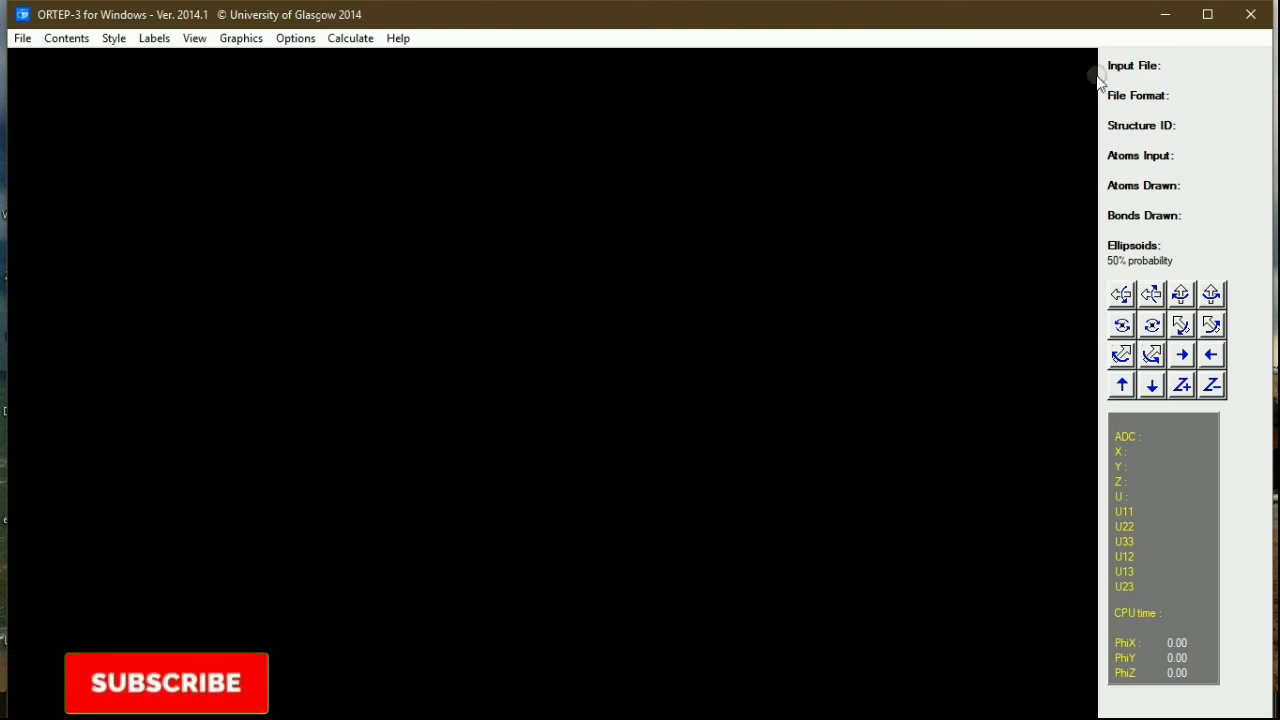
{"action": "left_click", "coordinate": [1207, 14]}
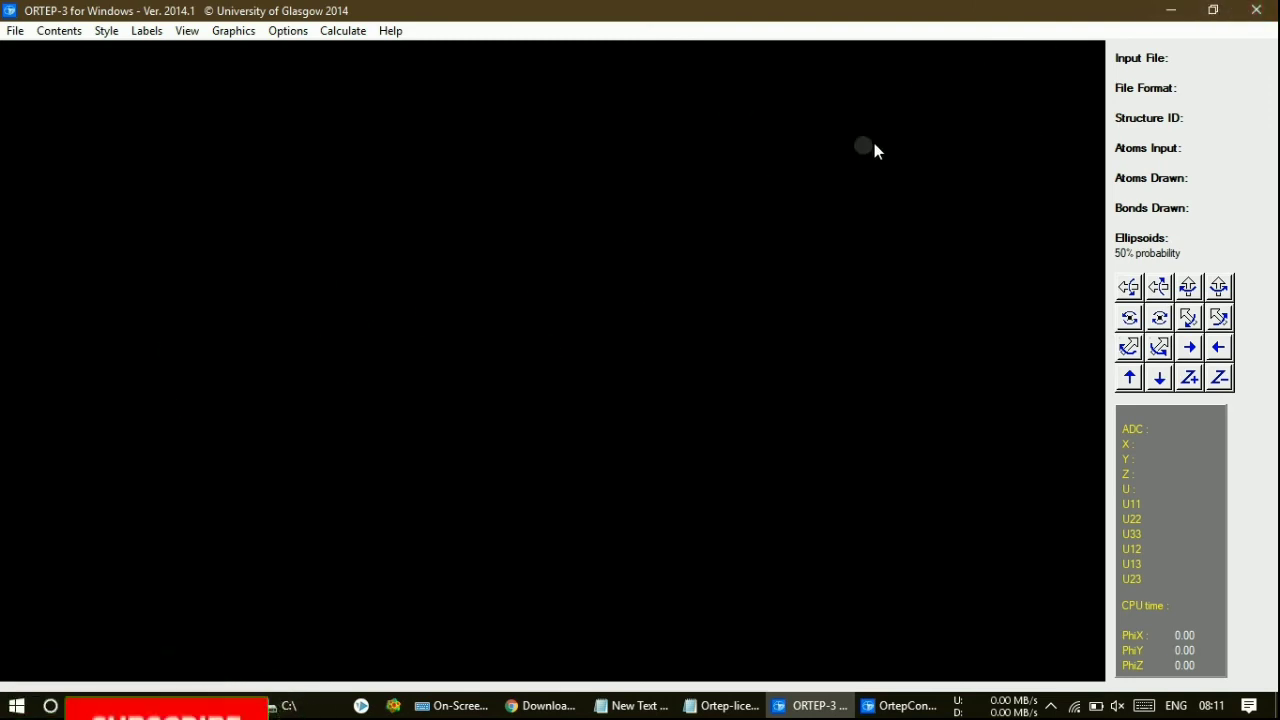
{"action": "left_click", "coordinate": [1256, 10]}
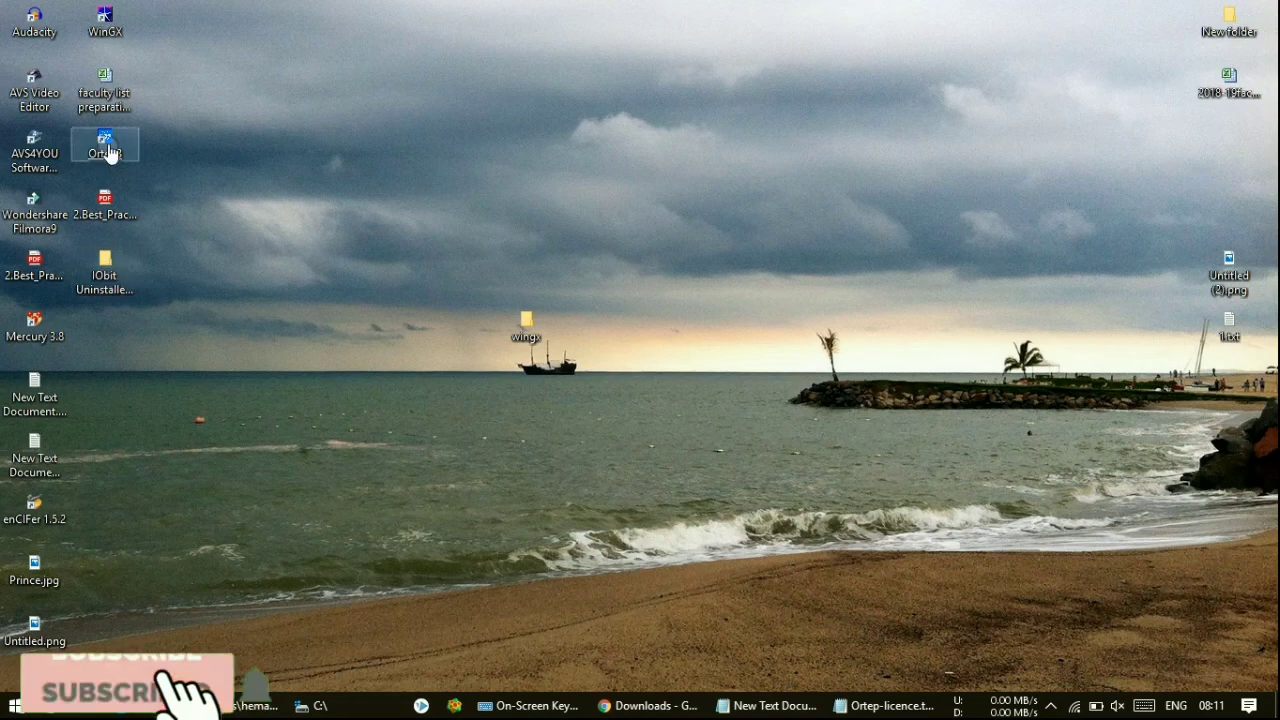
- Launch WinGX from the desktop icon and drag the Start New Project dialog lower
{"action": "double_click", "coordinate": [106, 28]}
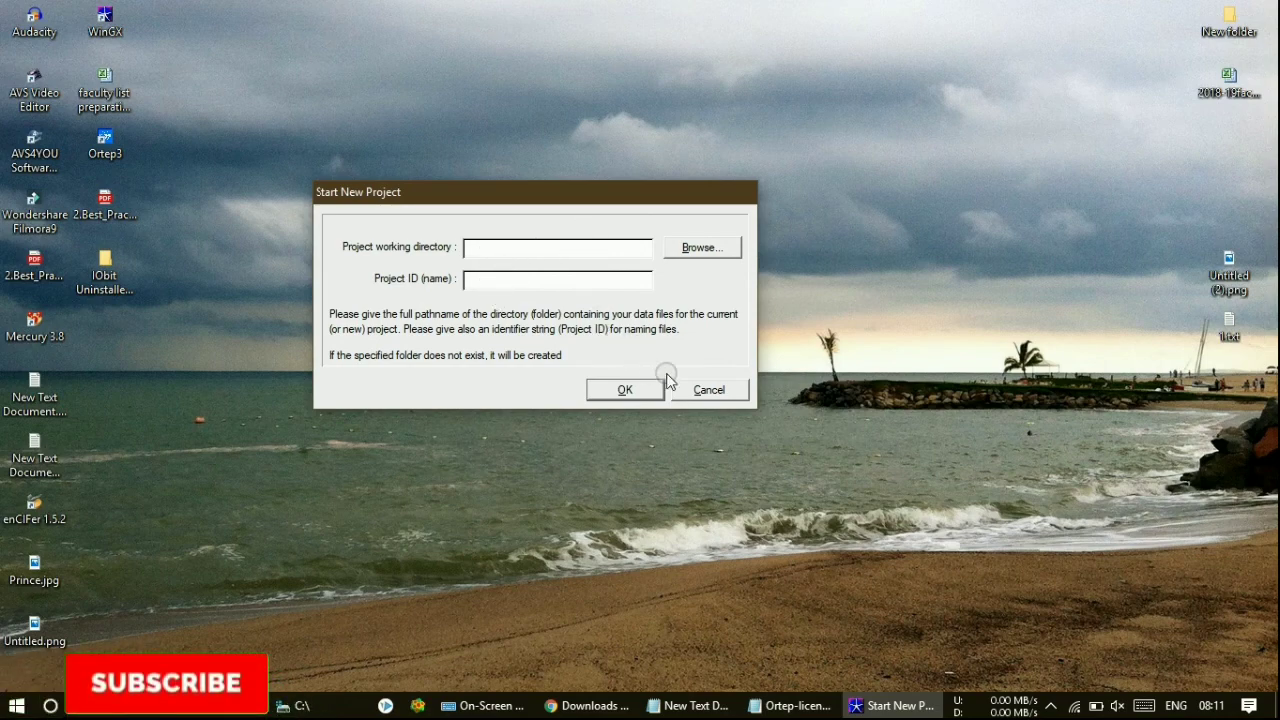
{"action": "left_click", "coordinate": [703, 390]}
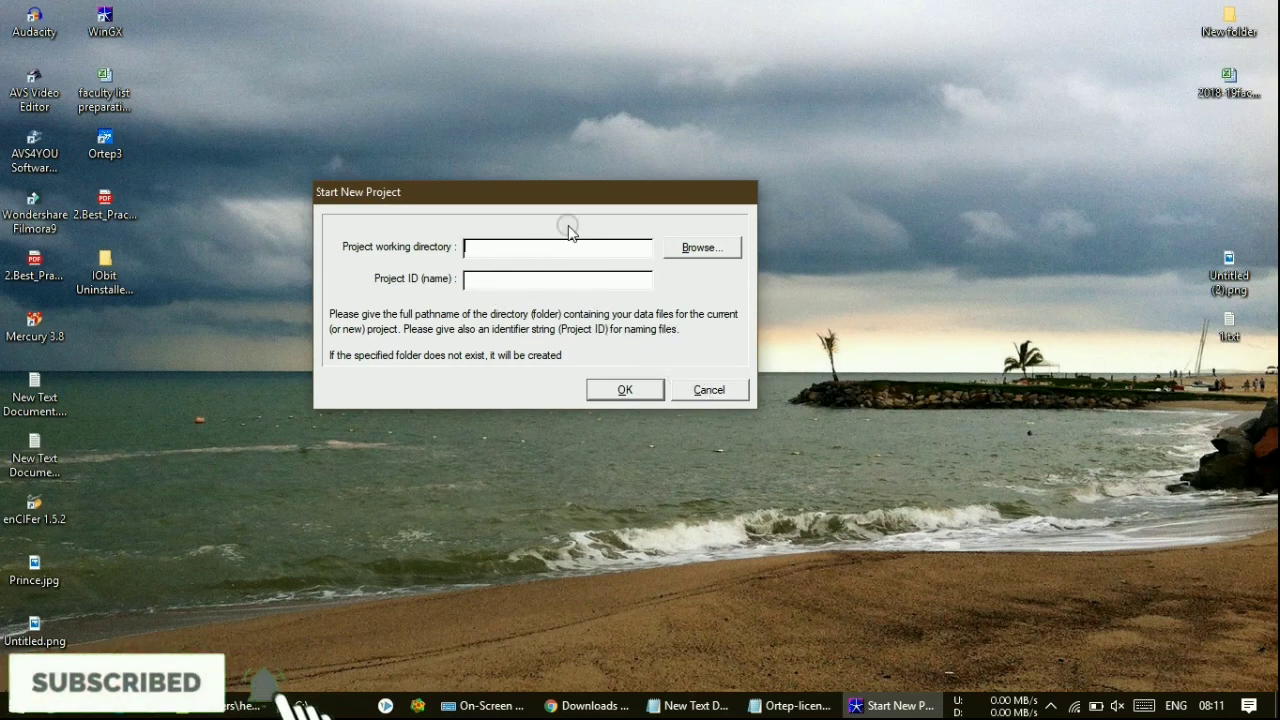
{"action": "left_click", "coordinate": [529, 201]}
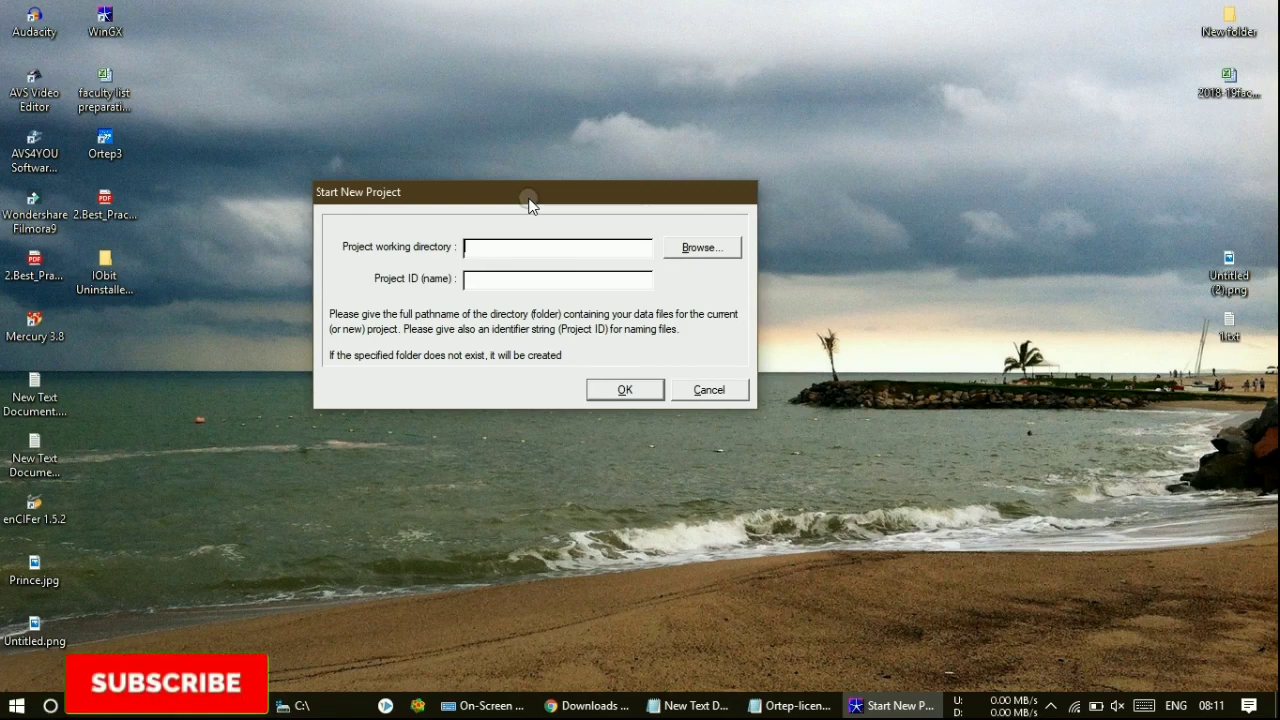
{"action": "left_click_drag", "start_coordinate": [529, 201], "coordinate": [514, 374]}
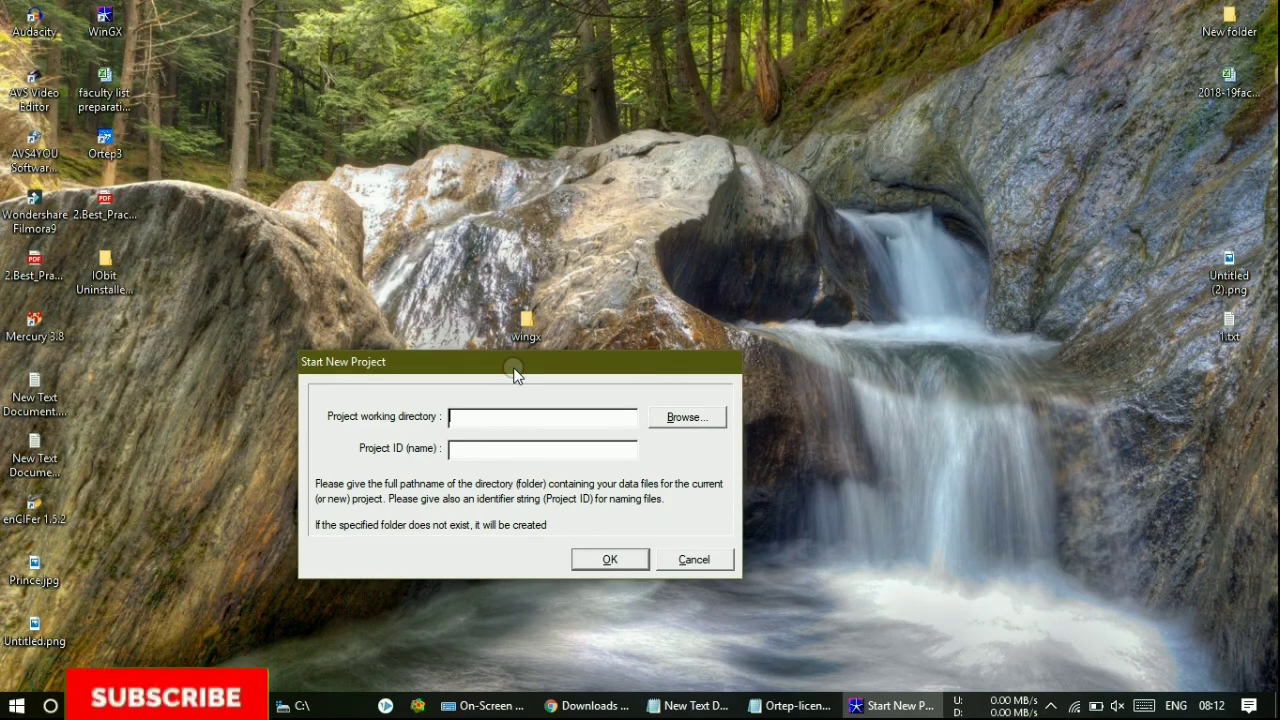